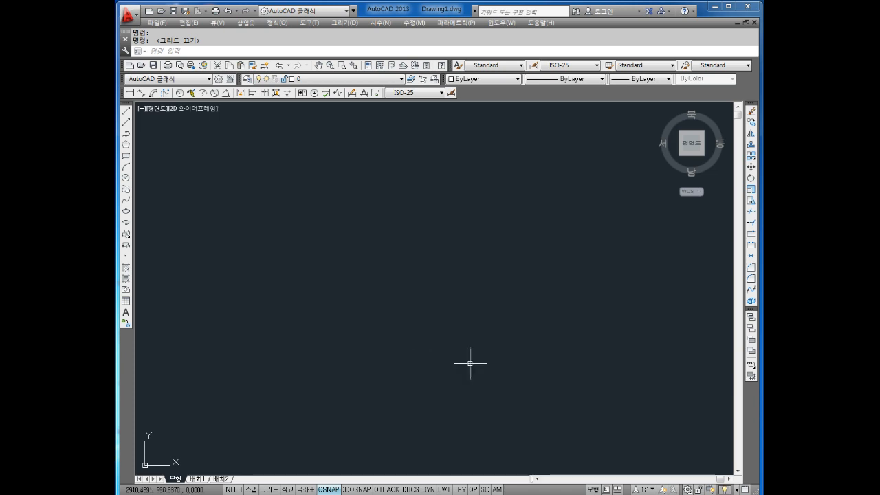
pyautogui.click(191, 93)
pyautogui.click(288, 165)
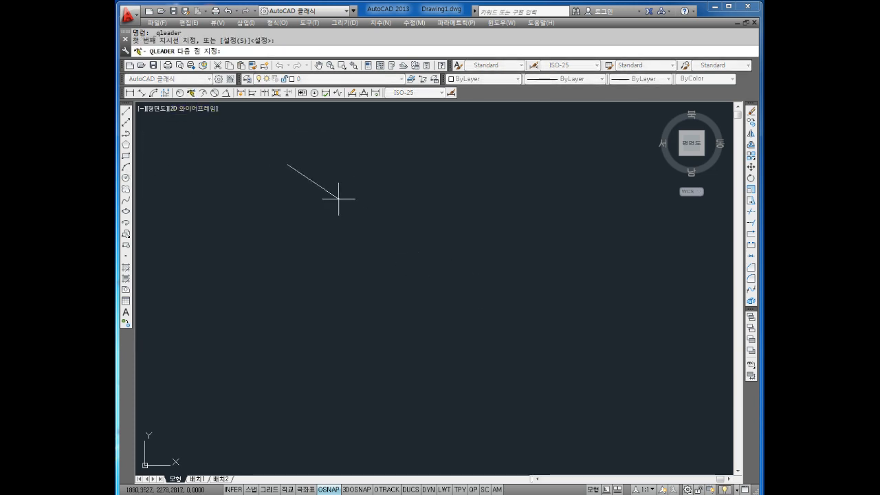
pyautogui.press('Escape')
# Start a multiline text box in the upper part of the drawing with text height 10 and yellow (노란색) colour
pyautogui.click(126, 312)
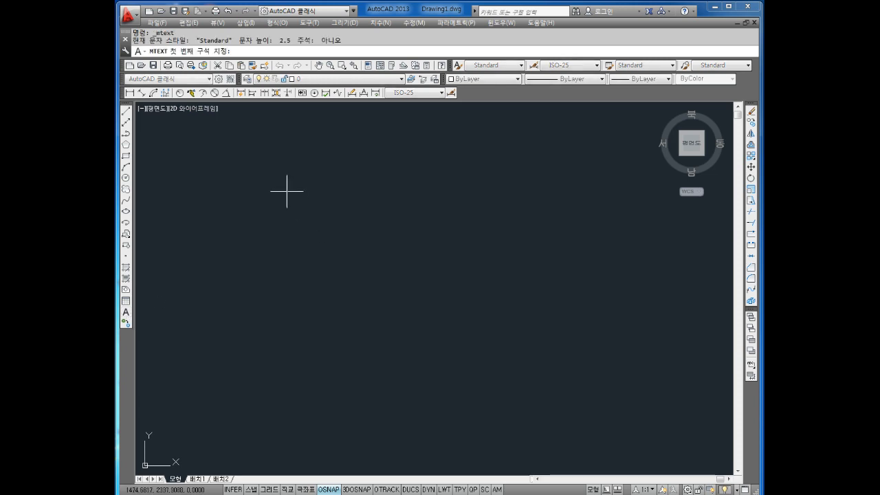
pyautogui.click(286, 191)
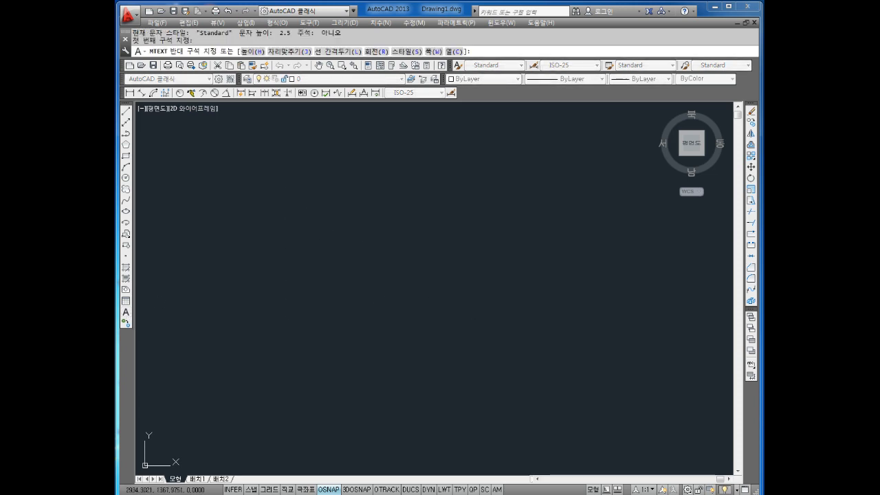
pyautogui.click(507, 125)
pyautogui.write('10')
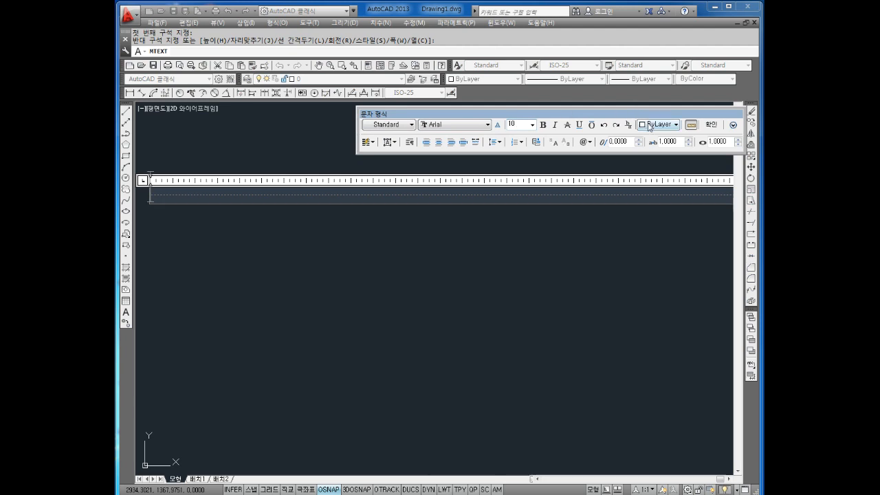
pyautogui.click(649, 127)
pyautogui.click(657, 158)
# Write the heading "도면층 설정(레이어)" as the first line of the multiline text
pyautogui.write('eh')
pyautogui.press('BackSpace')
pyautogui.press('BackSpace')
pyautogui.write('eh')
pyautogui.press('BackSpace')
pyautogui.press('BackSpace')
pyautogui.write('eha')
pyautogui.press('BackSpace')
pyautogui.press('BackSpace')
pyautogui.press('BackSpace')
pyautogui.write('도면층')
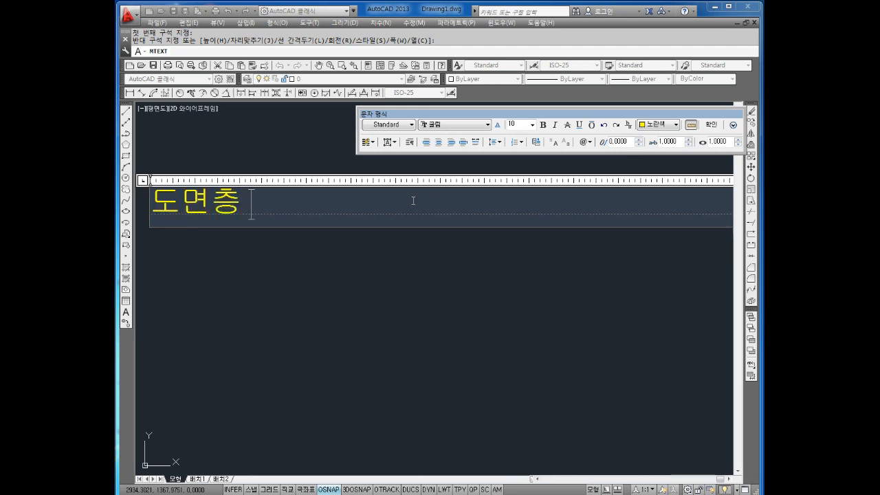
pyautogui.write(' 설정(레이어)')
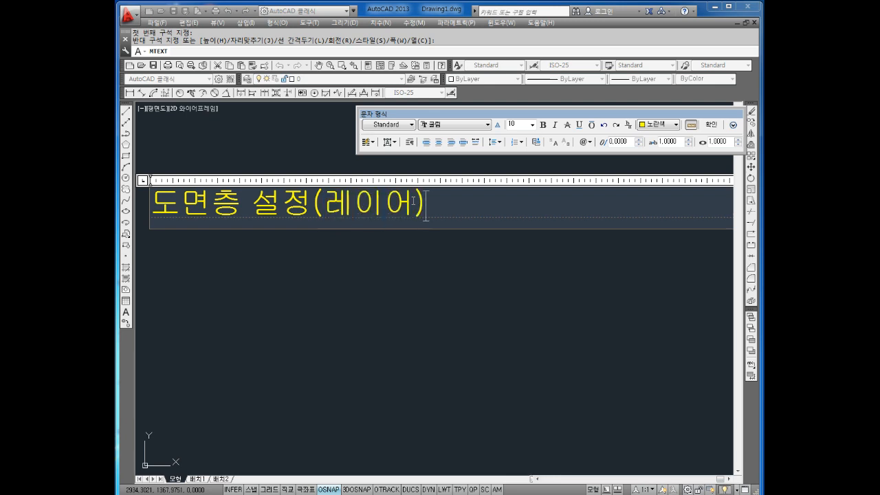
# Add the lines "선의종류" and "선의굵기" below the heading and finish the multiline text
pyautogui.press('Return')
pyautogui.write('tj')
pyautogui.press('BackSpace')
pyautogui.press('BackSpace')
pyautogui.press('Hangul')
pyautogui.write('선의종류')
pyautogui.press('Return')
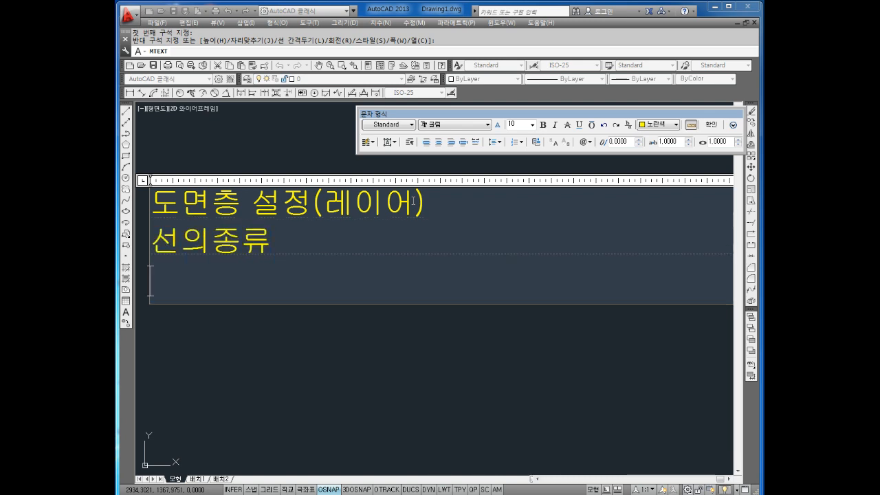
pyautogui.write('선의굵기')
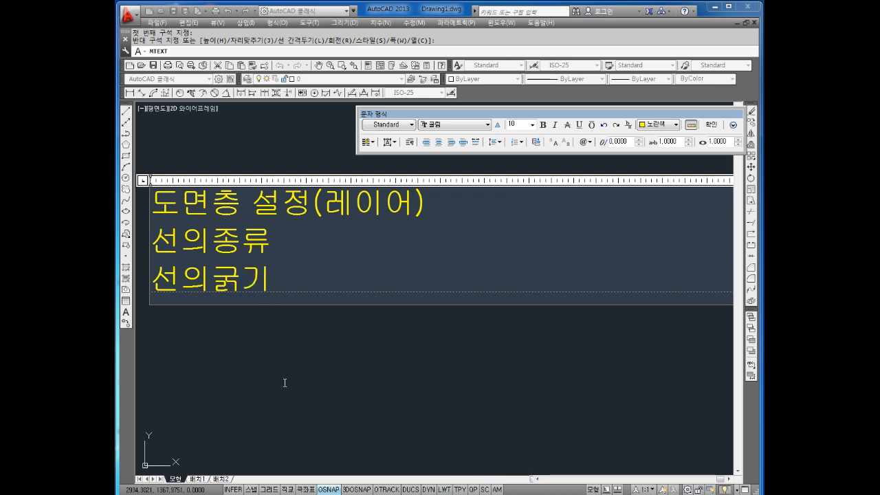
pyautogui.click(254, 371)
# Reopen the multiline text for editing and insert the line "실선" below "선의종류"
pyautogui.scroll(12, 299, 178)
pyautogui.moveTo(216, 251)
pyautogui.mouseDown(button='middle')
pyautogui.moveTo(376, 206)
pyautogui.moveTo(358, 192)
pyautogui.mouseUp(button='middle')
pyautogui.scroll(5, 338, 225)
pyautogui.scroll(-5, 358, 192)
pyautogui.doubleClick(354, 232)
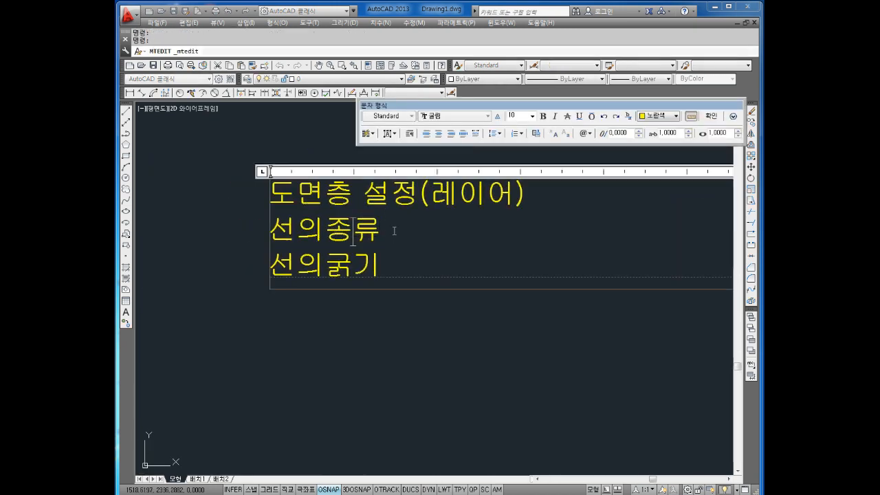
pyautogui.click(394, 231)
pyautogui.press('Return')
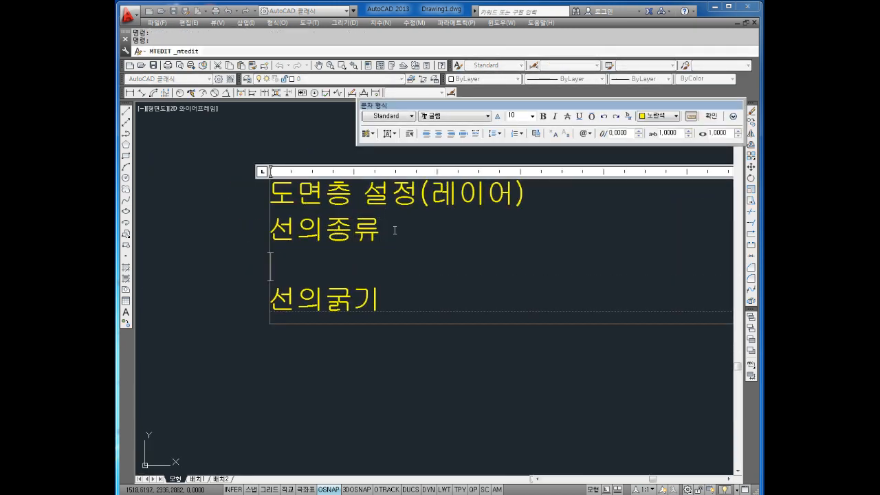
pyautogui.press('Return')
pyautogui.press('Up')
pyautogui.write('실선')
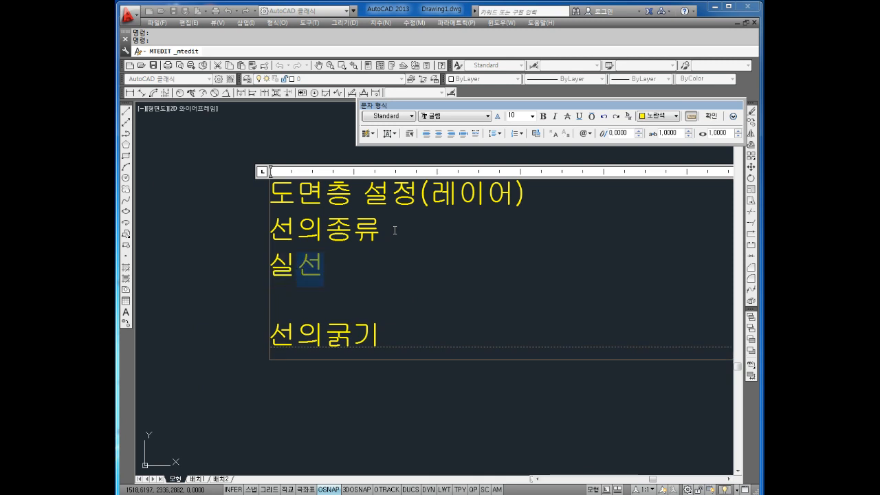
pyautogui.press('Return')
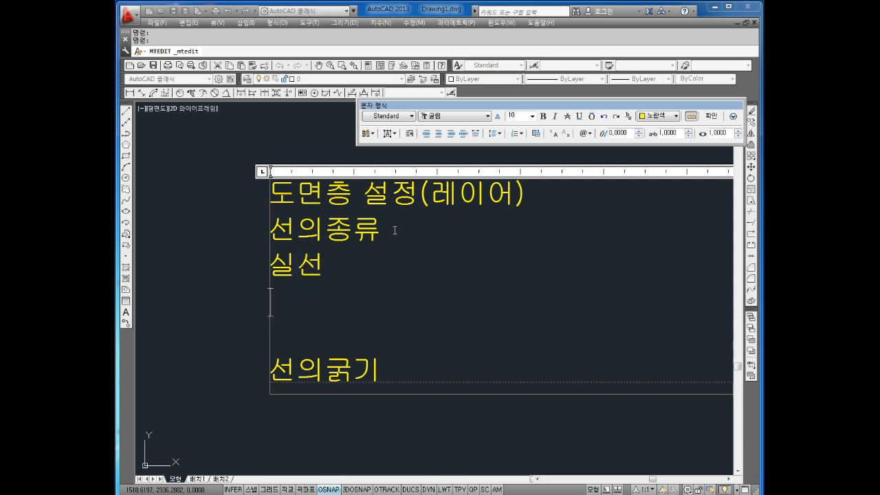
# Remove the trailing "선의굵기" line and add "1점쇄선" below "실선"
pyautogui.write('ㄱㅏ')
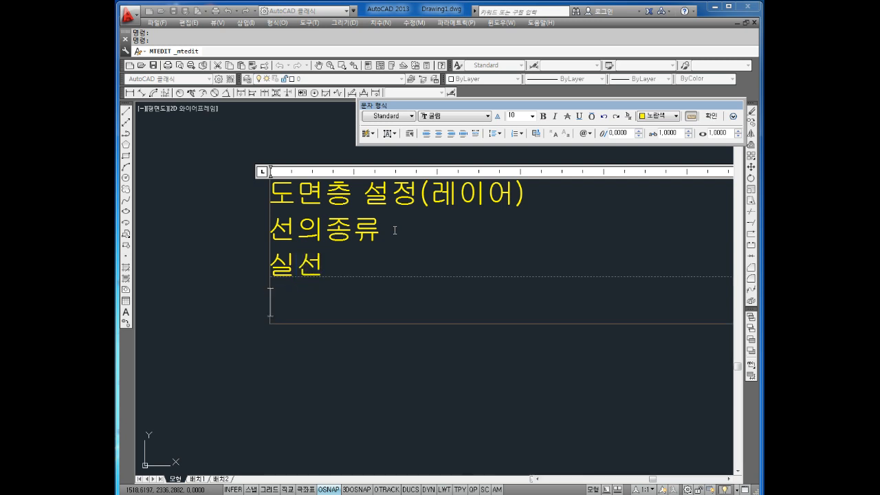
pyautogui.write('1점')
pyautogui.write('소샌')
pyautogui.press('BackSpace')
pyautogui.press('BackSpace')
pyautogui.press('BackSpace')
pyautogui.press('BackSpace')
pyautogui.write('쇄선')
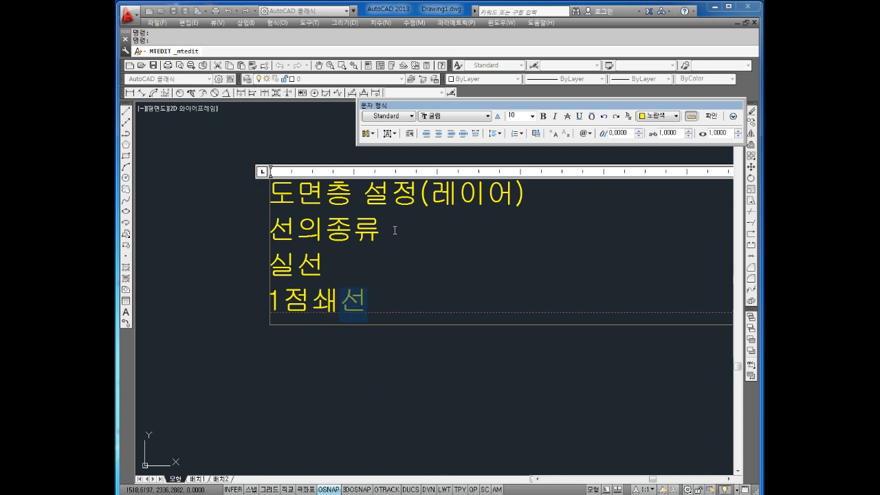
# Add the line types "2점쇄선" and "점선(은선)" on separate lines below "1점쇄선"
pyautogui.press('Return')
pyautogui.write('2점ㅅㅙ선')
pyautogui.press('Return')
pyautogui.write('점선')
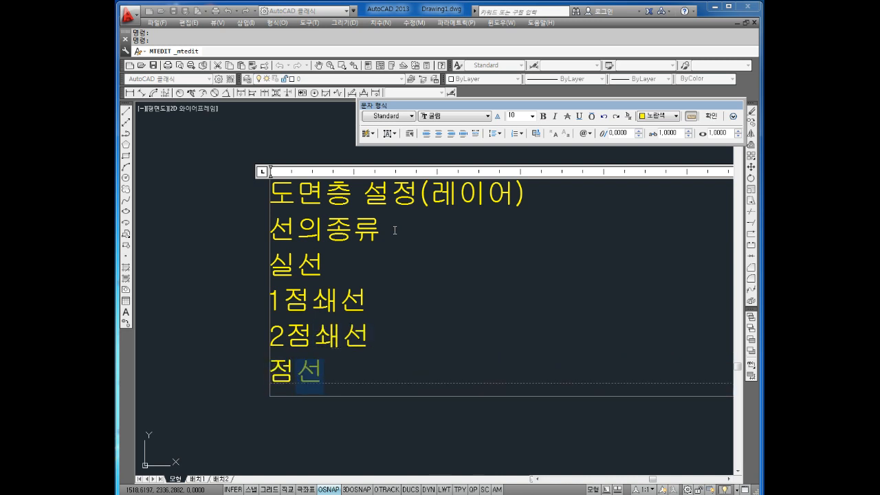
pyautogui.write('(은')
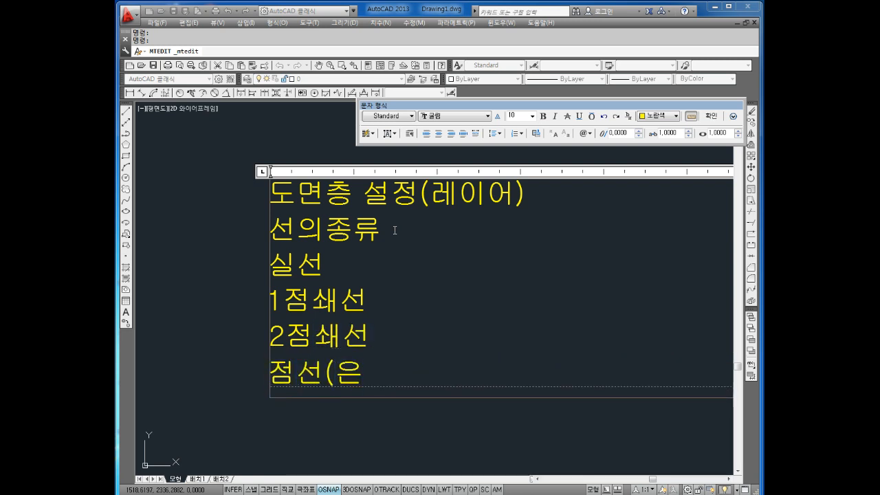
pyautogui.write('선)')
pyautogui.press('Return')
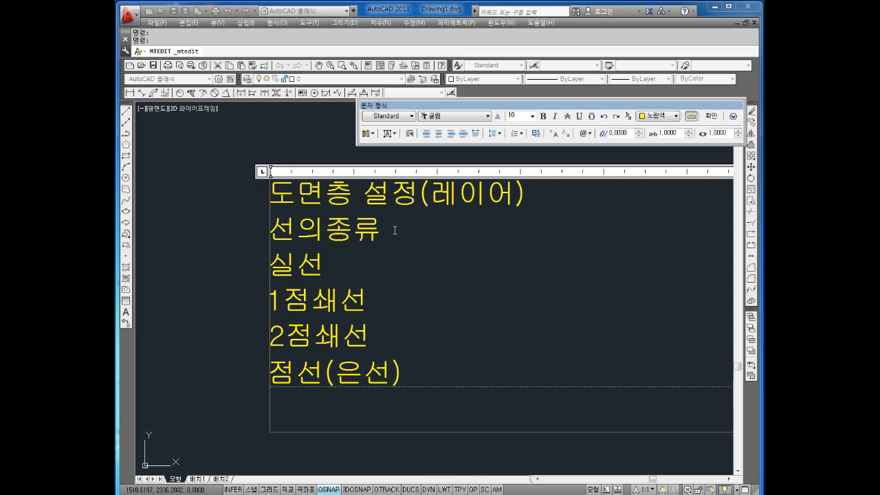
# Add the heading "선의굵기" below the line type list, separated by a blank line
pyautogui.click(447, 299)
pyautogui.click(338, 272)
pyautogui.click(383, 318)
pyautogui.click(399, 377)
pyautogui.click(404, 402)
pyautogui.press('Return')
pyautogui.write('선으')
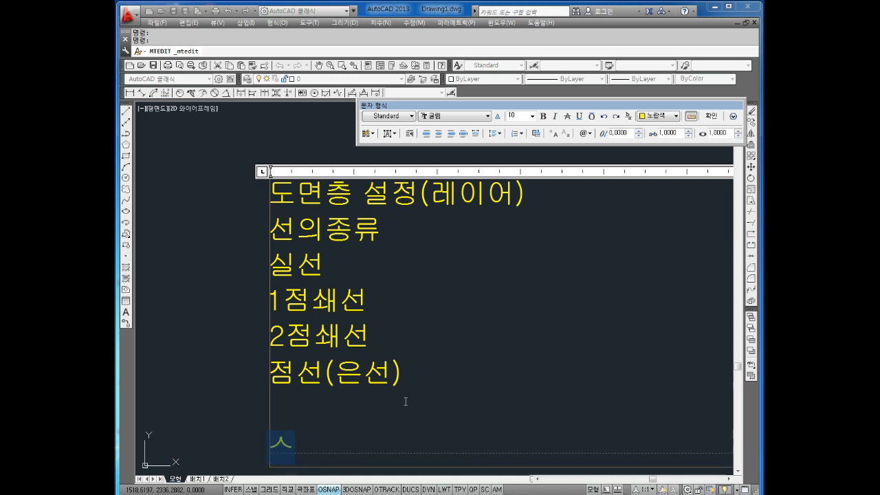
pyautogui.write('의굵기')
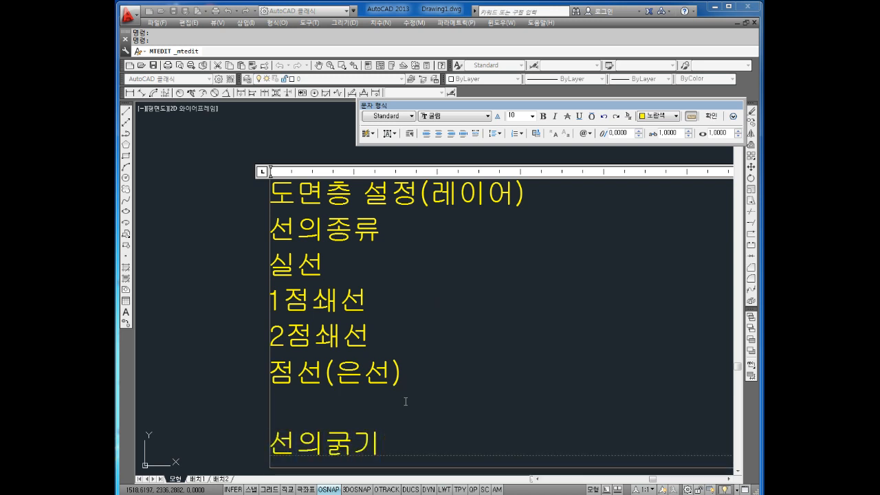
pyautogui.press('Return')
pyautogui.press('Return')
# List "외형선" and "중심선" on separate lines under the "선의굵기" heading
pyautogui.scroll(-2, 362, 329)
pyautogui.moveTo(376, 296); pyautogui.dragTo(363, 328, button='middle')
pyautogui.scroll(2, 354, 341)
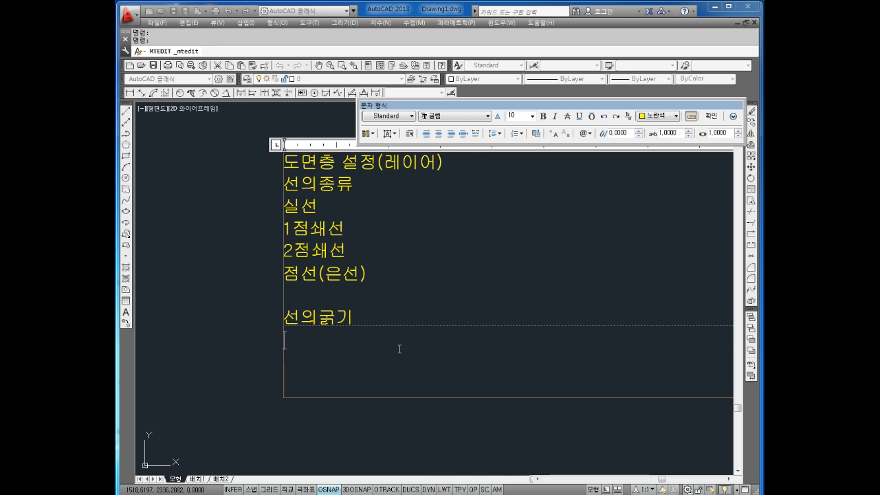
pyautogui.write('외형선')
pyautogui.press('Return')
pyautogui.write('중심선')
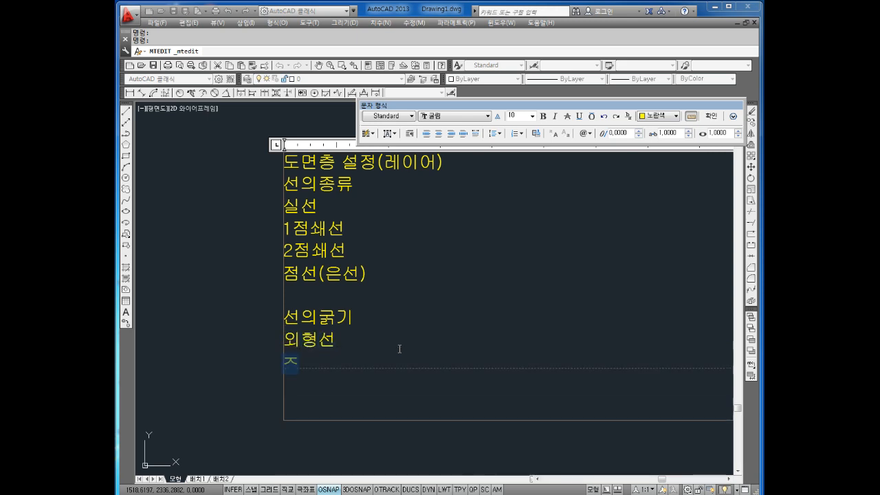
pyautogui.press('Return')
# Add "가상선", "숨은선" and "윤곽선" as further lines of the list and finish editing the text
pyautogui.write('가상ㅅ')
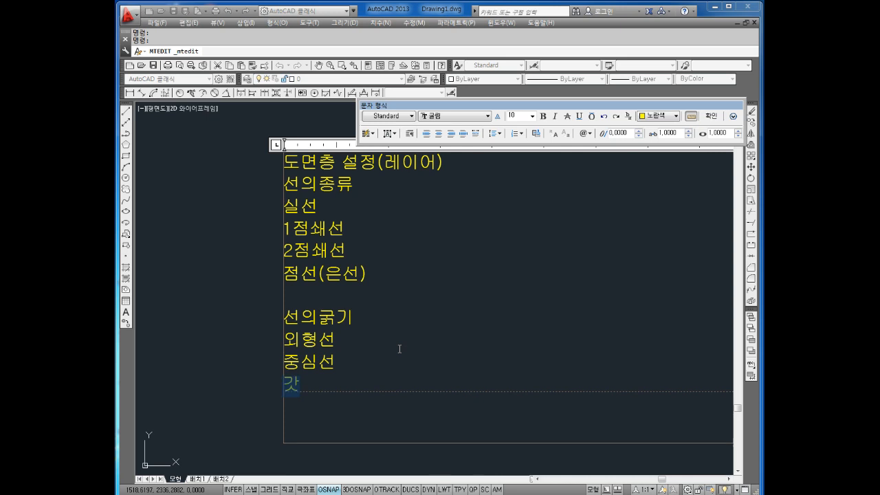
pyautogui.write('ㅓㄴ')
pyautogui.press('Return')
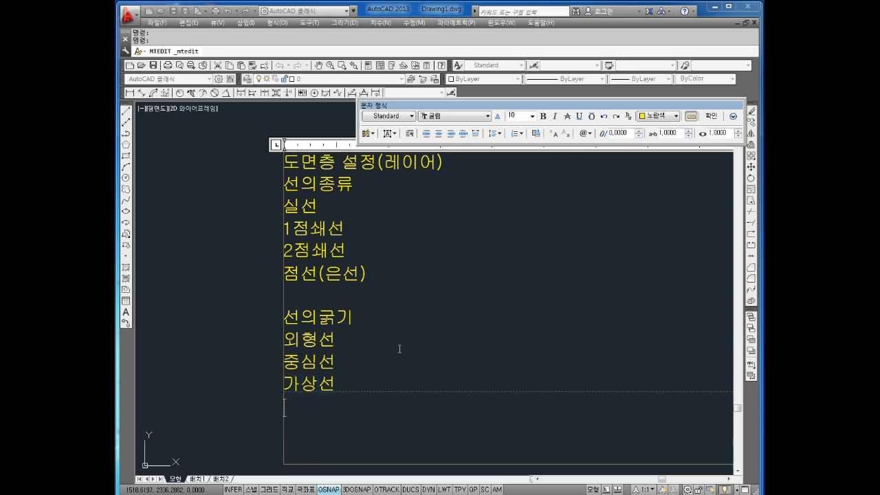
pyautogui.write('숨은')
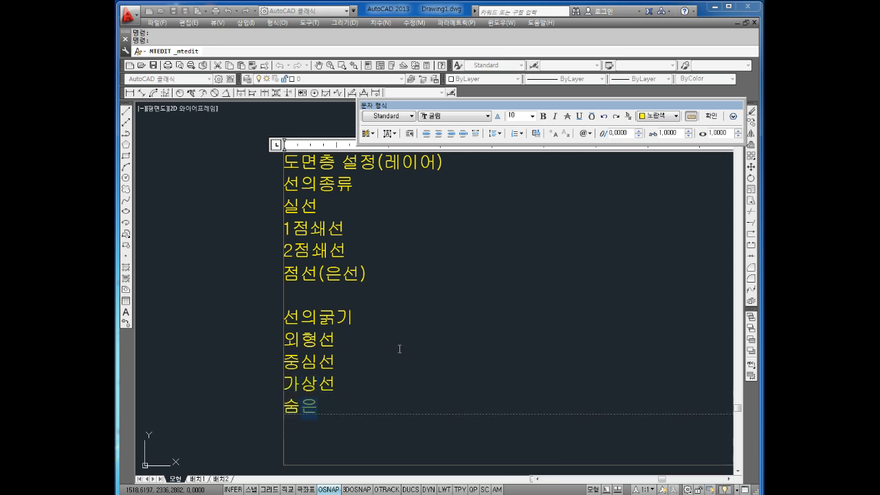
pyautogui.write('선 윤곽선')
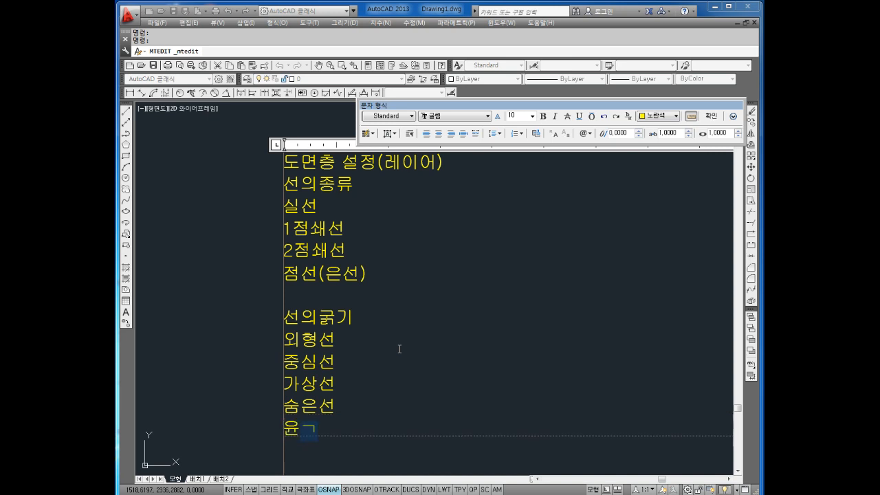
pyautogui.click(265, 368)
# Reopen the text and add the thickness 0.5mm after "외형선" and 0.3mm after "중심선"
pyautogui.scroll(2, 341, 373)
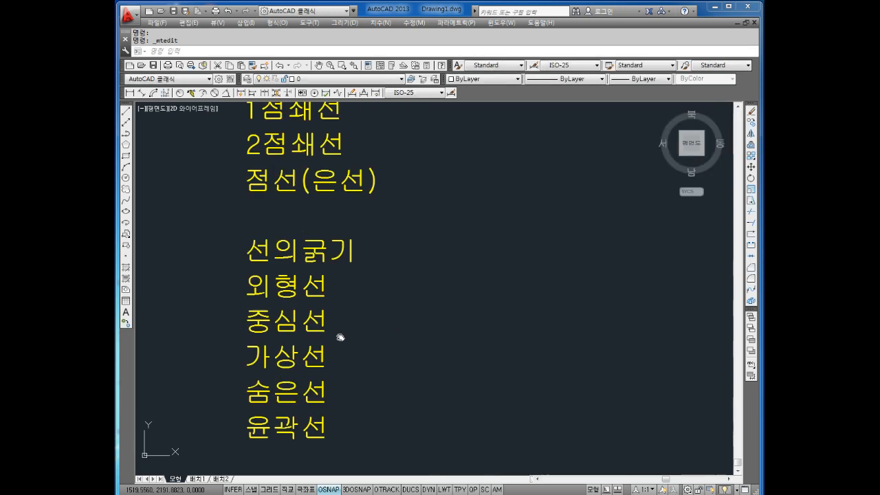
pyautogui.scroll(-2, 338, 314)
pyautogui.click(328, 296)
pyautogui.doubleClick(328, 297)
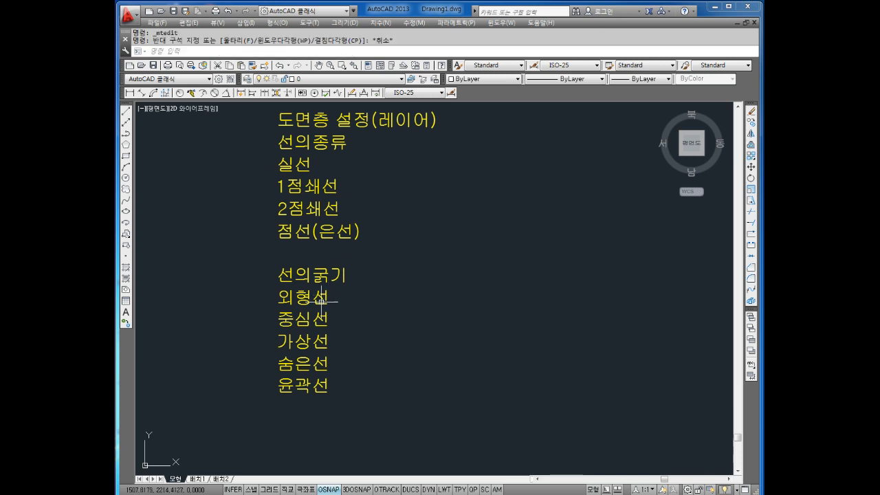
pyautogui.write('0.5mm 중심선 ')
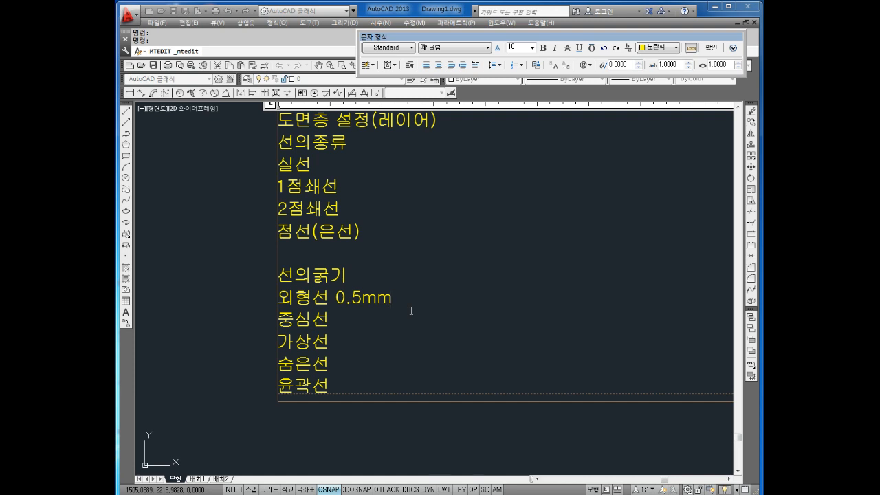
pyautogui.write('0.3mm')
pyautogui.press('Return')
pyautogui.press('BackSpace')
# Add the thickness 0.3mm after "가상선", removing the stray space inside the word
pyautogui.press('Down')
pyautogui.press('Left')
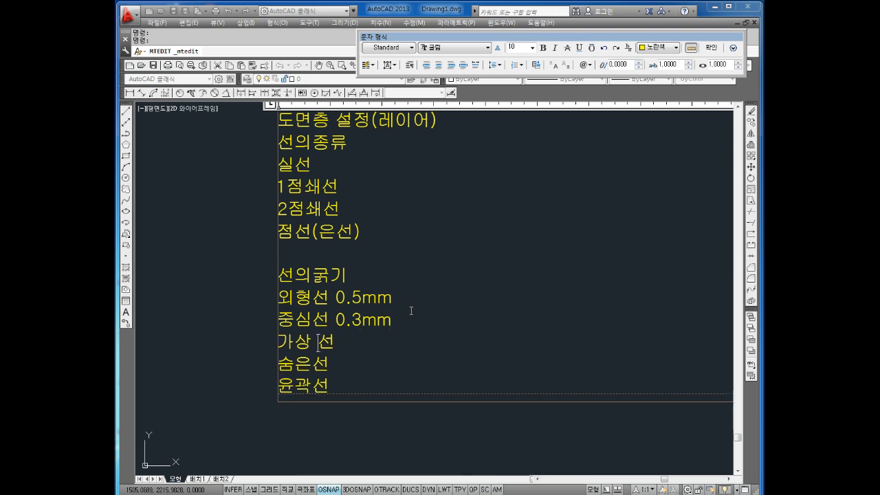
pyautogui.press('BackSpace')
pyautogui.press('Right')
pyautogui.write('.03')
pyautogui.press('BackSpace')
pyautogui.press('BackSpace')
pyautogui.press('BackSpace')
pyautogui.write('0.3mm')
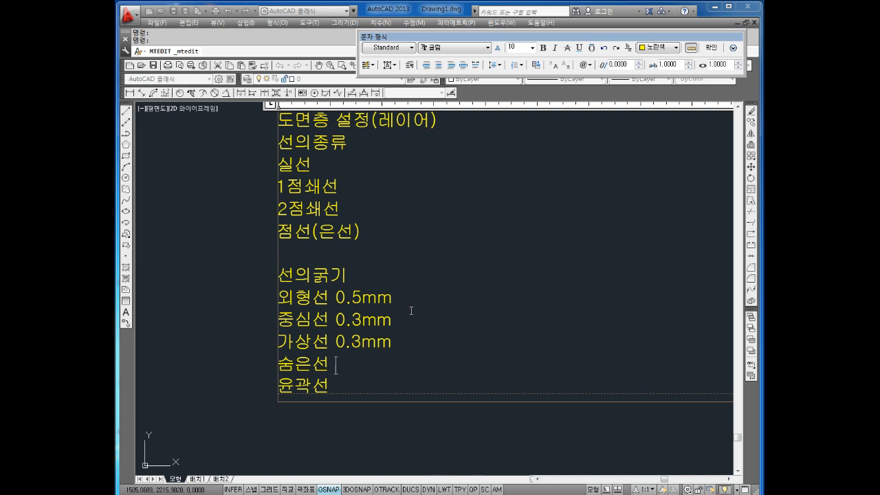
# Add the thickness 0.35mm after "숨은선" and 0.8mm after "윤곽선", and finish editing the text
pyautogui.write(' 0.35ㅡ')
pyautogui.press('BackSpace')
pyautogui.write('mm')
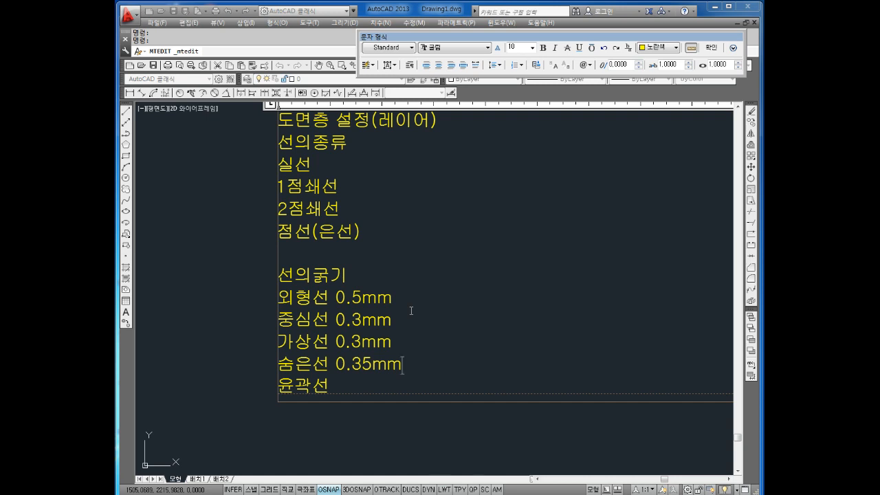
pyautogui.press('Down')
pyautogui.write('0.8')
pyautogui.write('ㅡㅡ')
pyautogui.press('BackSpace')
pyautogui.press('BackSpace')
pyautogui.write('mm')
pyautogui.hotkey('ctrl', 'Return')
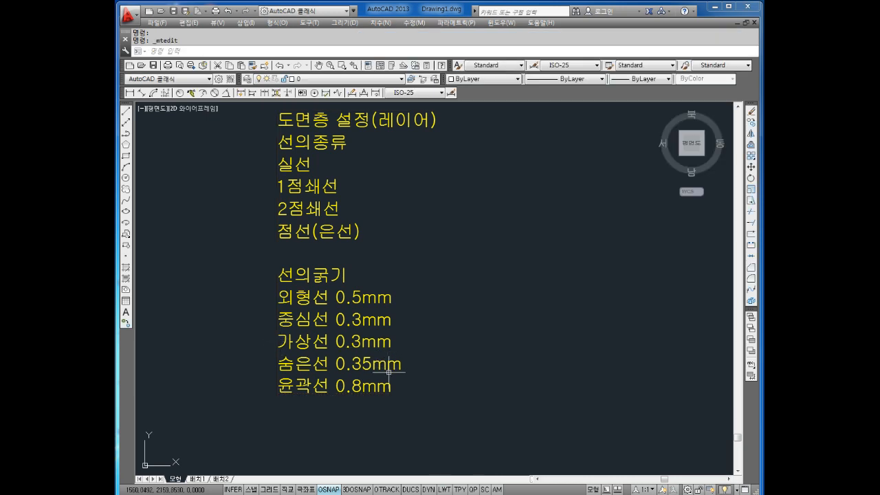
# Reopen the multiline text and change the "가상선" thickness to 0.25mm
pyautogui.doubleClick(348, 347)
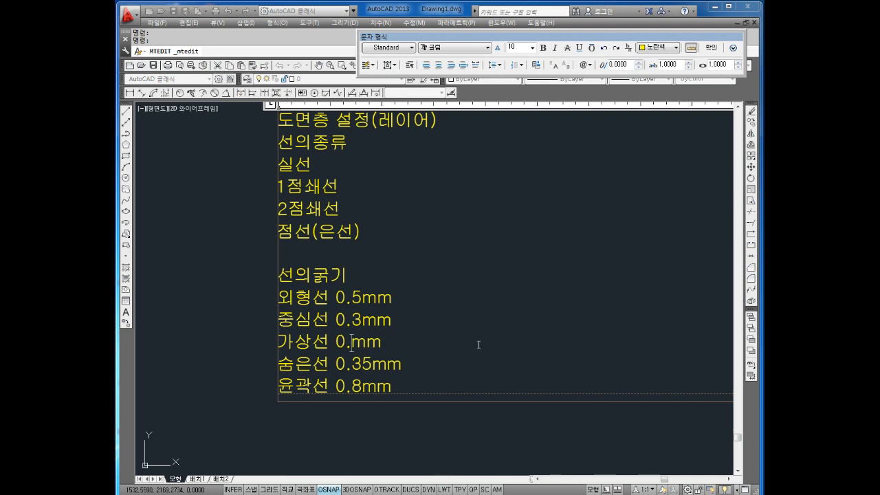
pyautogui.write('2.')
pyautogui.press('BackSpace')
pyautogui.write('5\\')
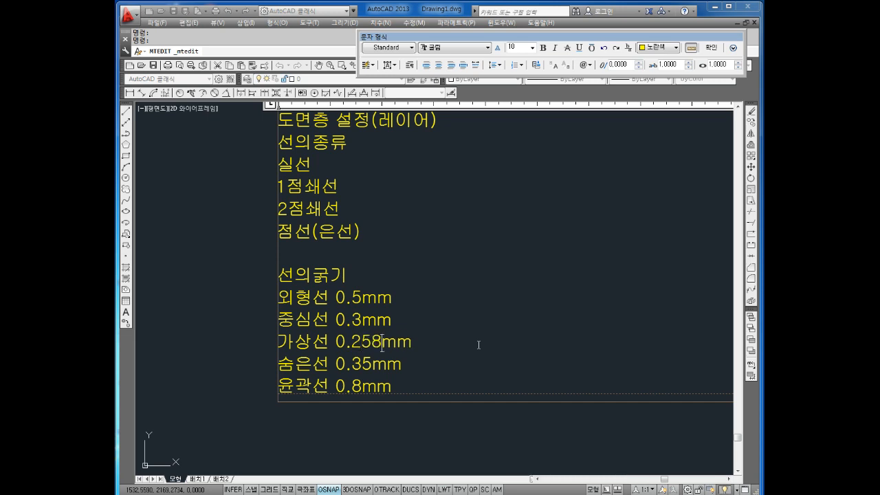
pyautogui.press('BackSpace')
# Set the "중심선" thickness to 0.25mm and finish editing the multiline text
pyautogui.press('Up')
pyautogui.press('Left')
pyautogui.press('BackSpace')
pyautogui.write('2.5')
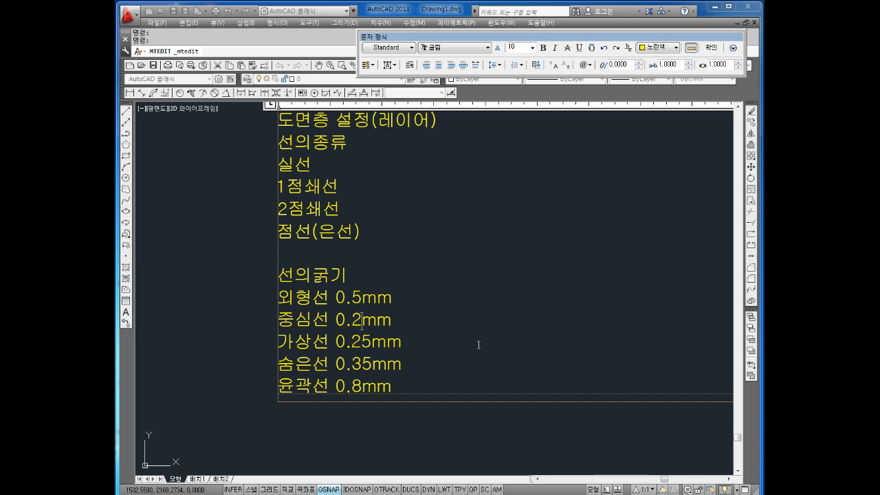
pyautogui.press('BackSpace')
pyautogui.click(249, 308)
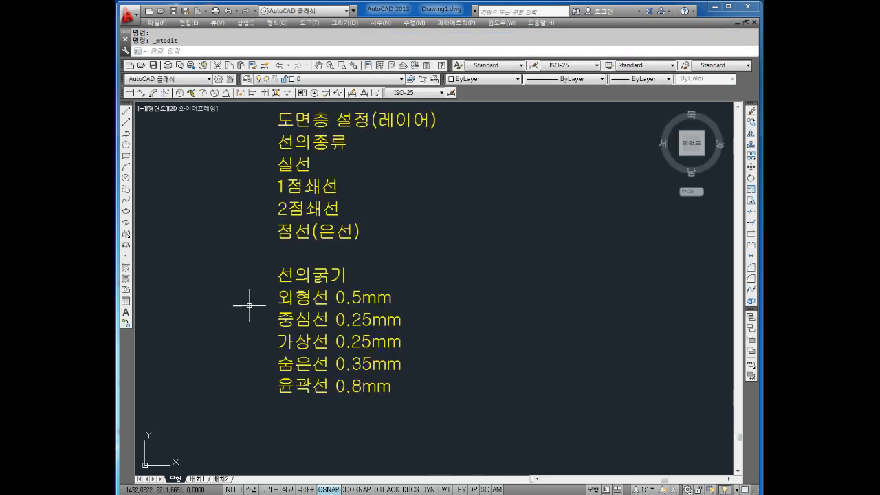
# Reopen the multiline text to review the "가상선" and "숨은선" thicknesses, and close it unchanged
pyautogui.click(311, 353)
pyautogui.click(311, 352)
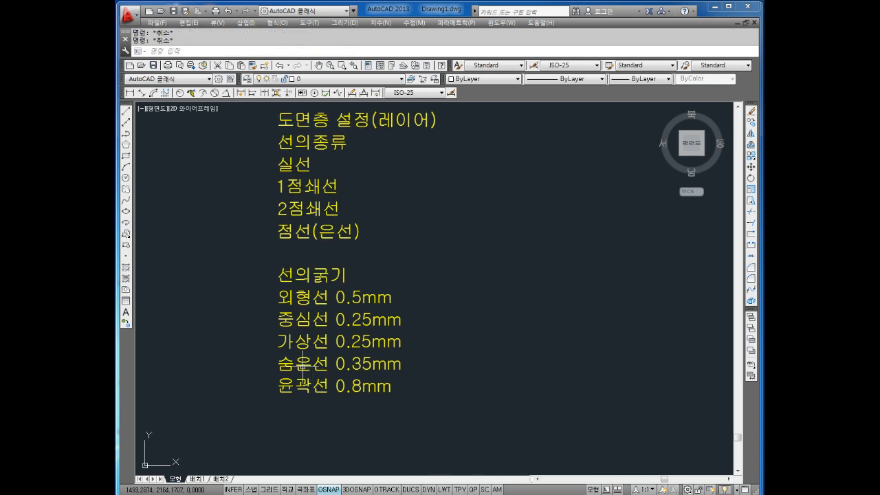
pyautogui.moveTo(295, 343); pyautogui.dragTo(387, 345)
pyautogui.moveTo(342, 363); pyautogui.dragTo(403, 365)
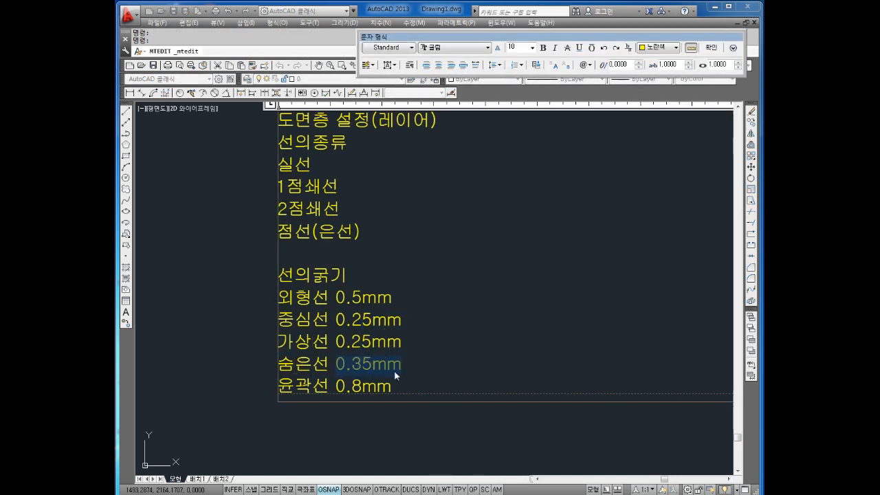
pyautogui.click(432, 367)
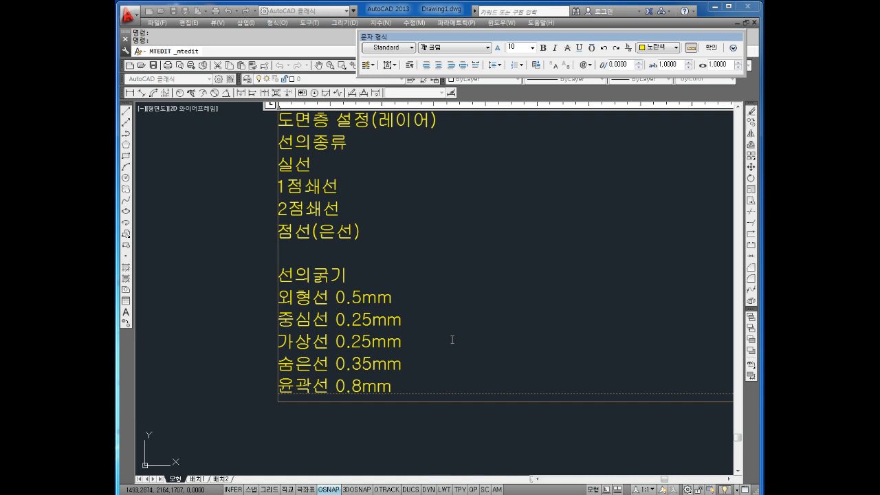
pyautogui.click(217, 296)
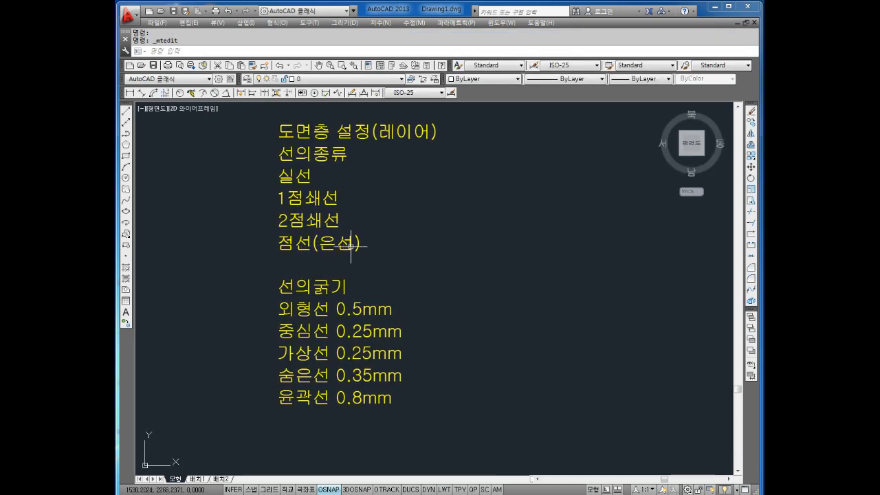
pyautogui.moveTo(355, 249); pyautogui.dragTo(332, 248, button='middle')
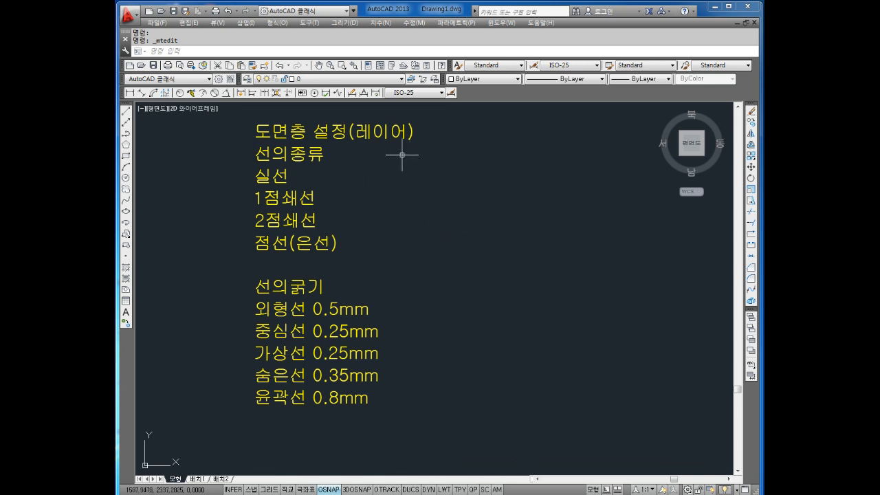
# Hide the 도면층 toolbar
pyautogui.rightClick(482, 97)
pyautogui.moveTo(502, 103)
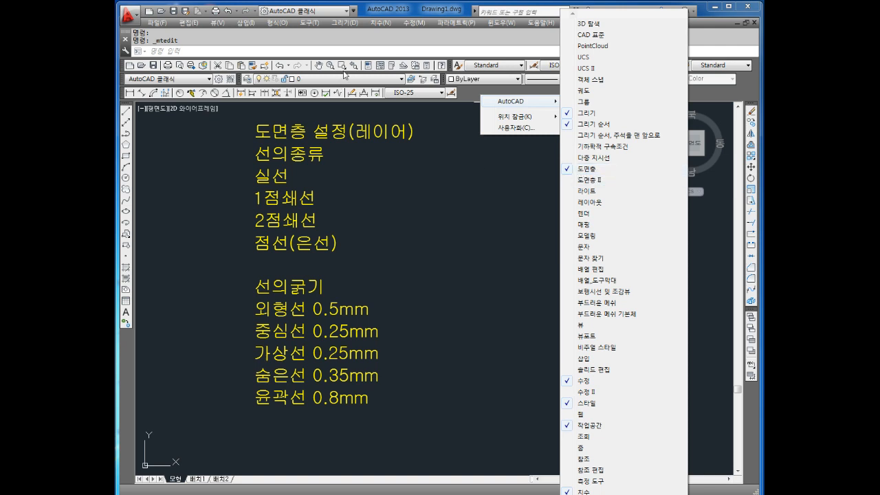
pyautogui.click(588, 96)
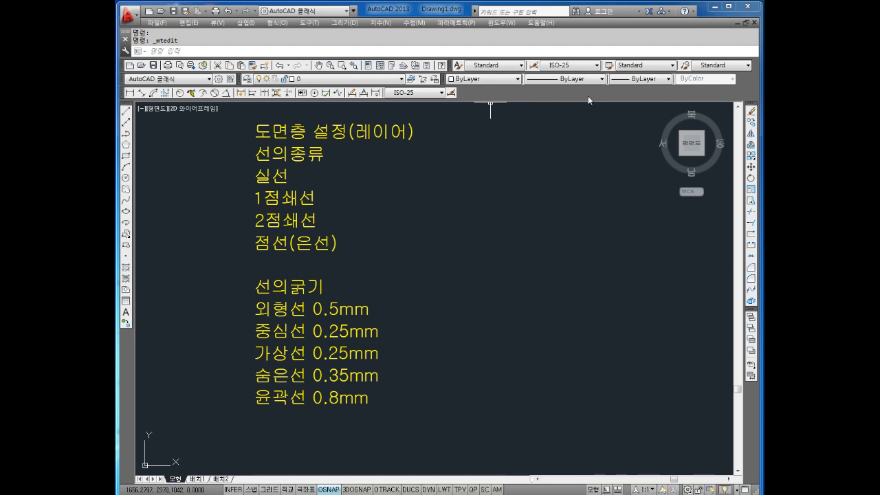
pyautogui.rightClick(589, 96)
pyautogui.moveTo(611, 102)
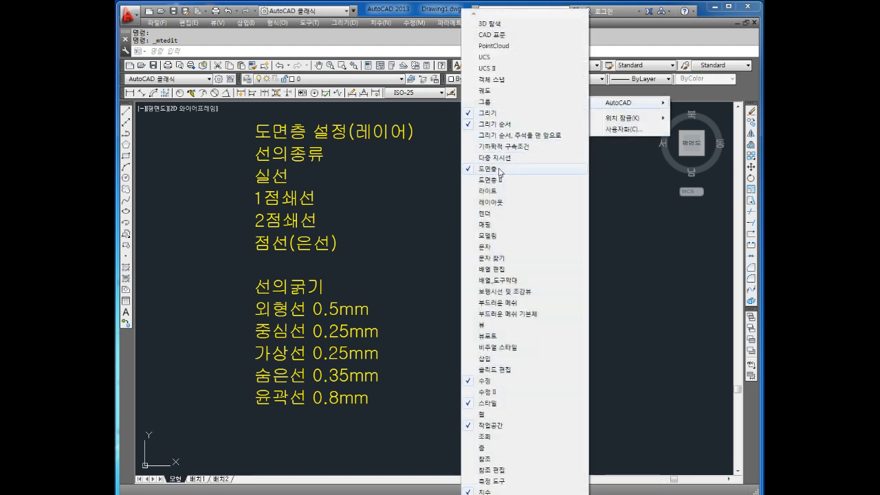
pyautogui.click(489, 169)
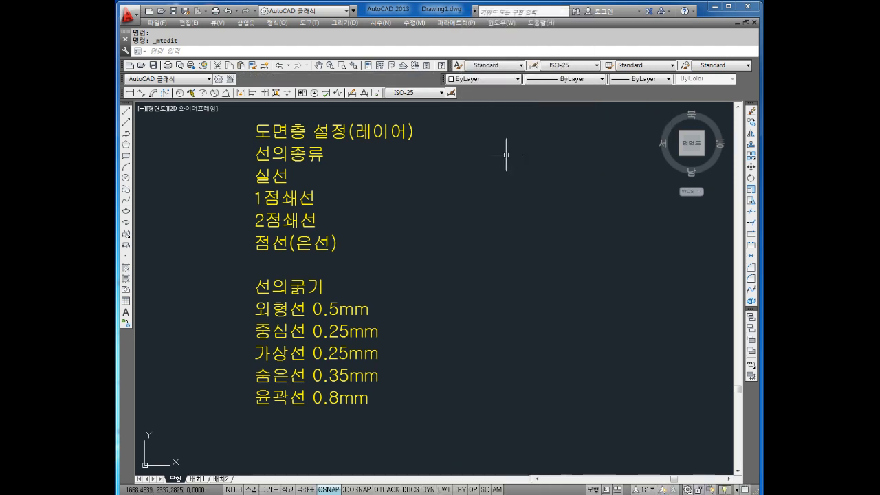
# Show the 도면층 toolbar and undock it so it floats over the drawing area beside the text note
pyautogui.rightClick(519, 91)
pyautogui.moveTo(560, 101)
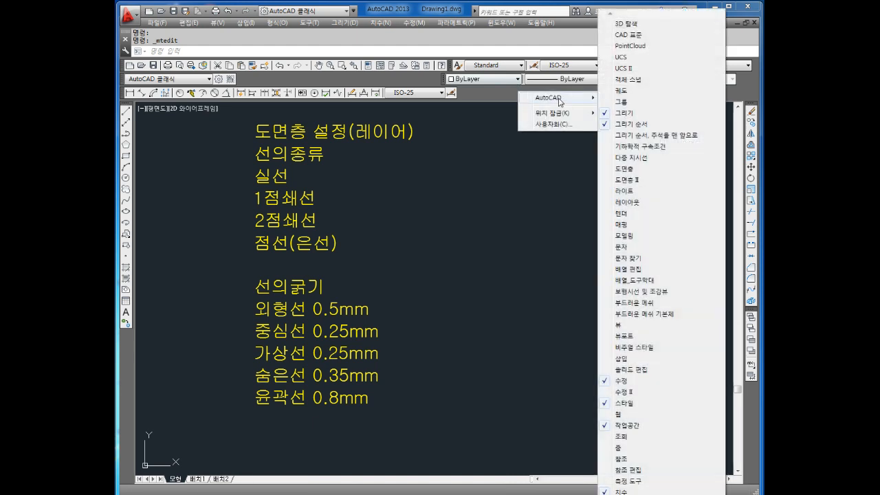
pyautogui.click(625, 168)
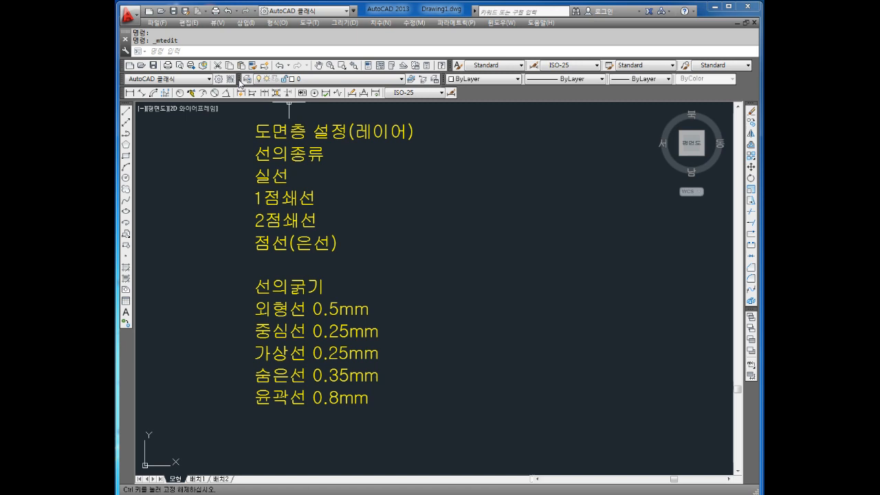
pyautogui.moveTo(240, 82)
pyautogui.mouseDown()
pyautogui.moveTo(411, 140)
pyautogui.moveTo(315, 135)
pyautogui.moveTo(385, 163)
pyautogui.mouseUp()
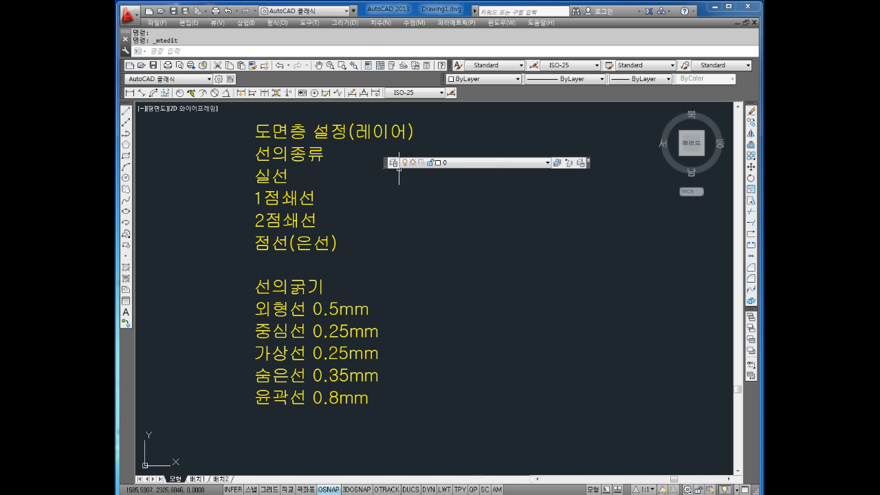
# Open the layer properties manager, make it taller, and place it beside the text note so both are readable
pyautogui.click(396, 164)
pyautogui.click(395, 164)
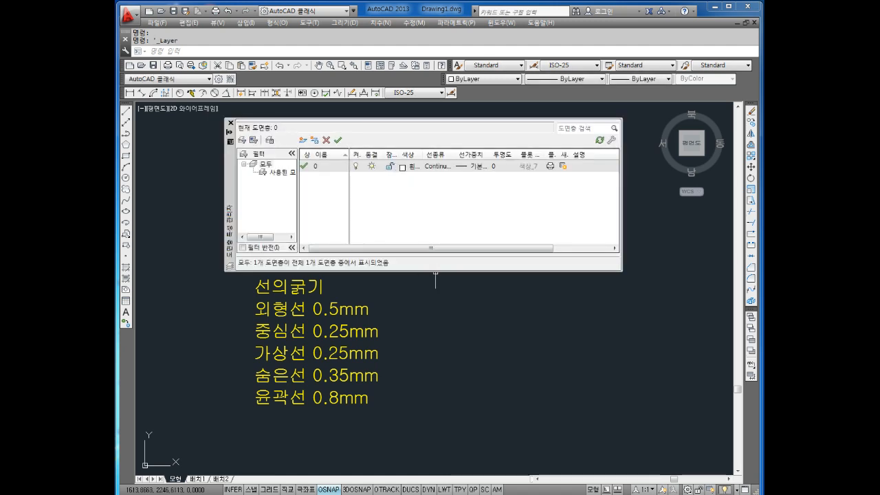
pyautogui.moveTo(436, 270); pyautogui.dragTo(455, 423)
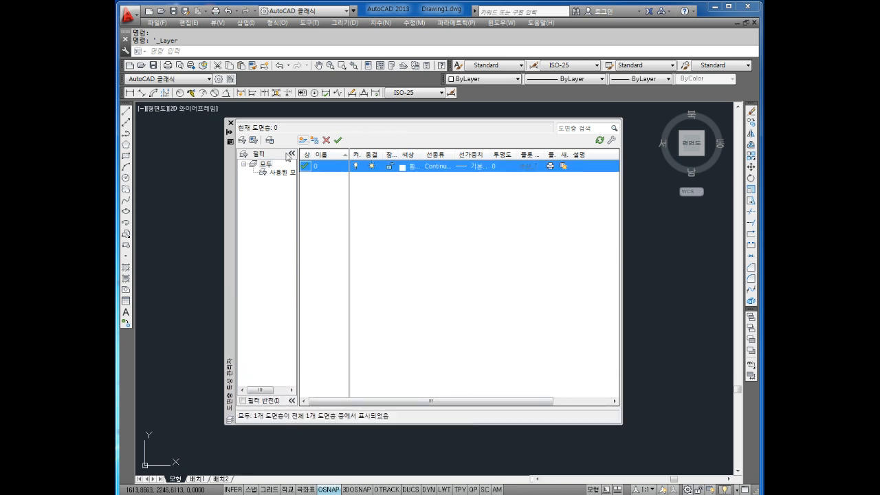
pyautogui.moveTo(234, 203); pyautogui.dragTo(331, 192)
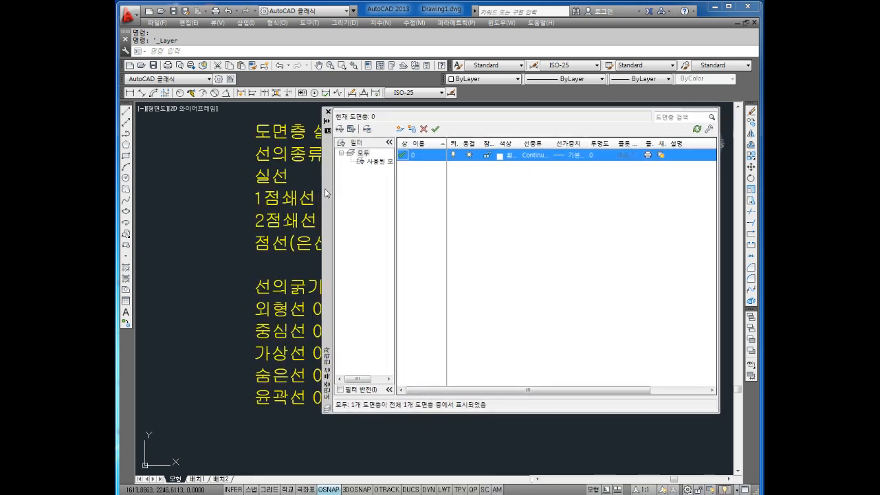
pyautogui.click(259, 221)
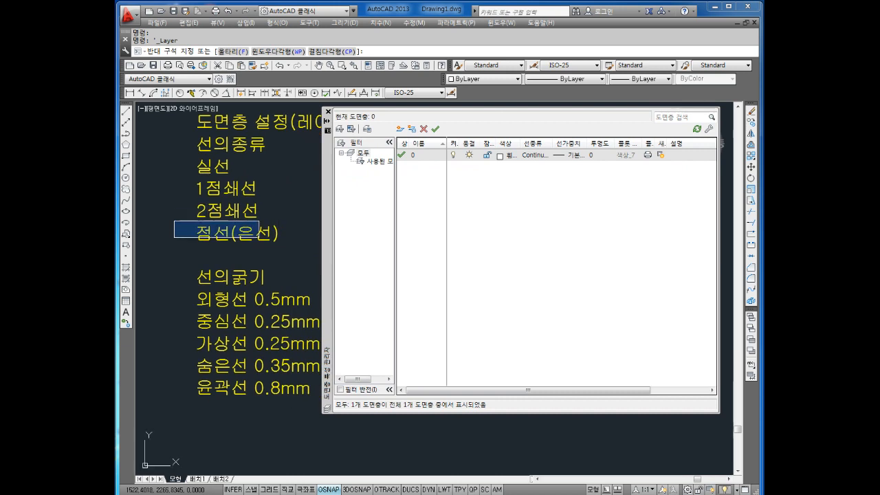
pyautogui.press('Escape')
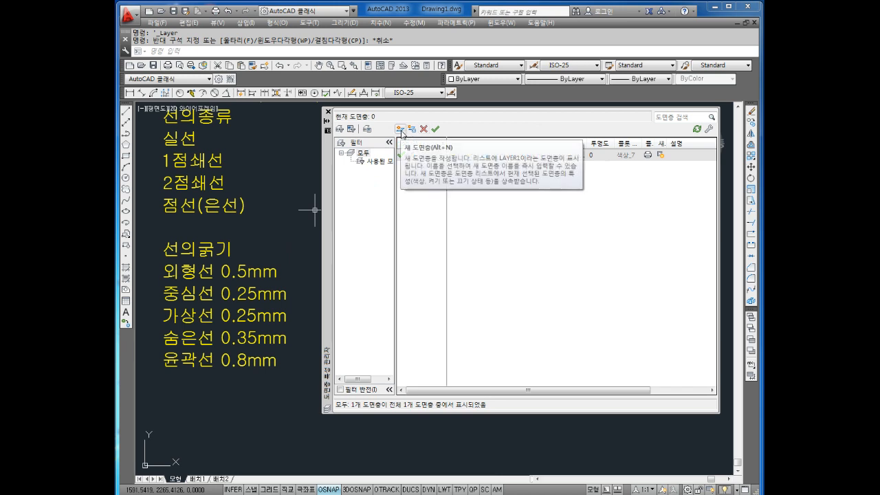
# Create two new layers named "외형선" and "중심선"
pyautogui.click(401, 129)
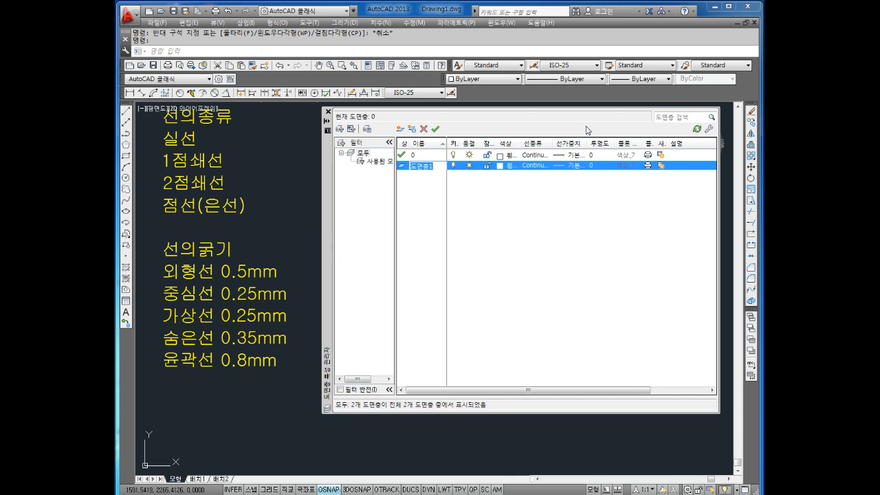
pyautogui.write('dhlgudtj')
pyautogui.click(400, 129)
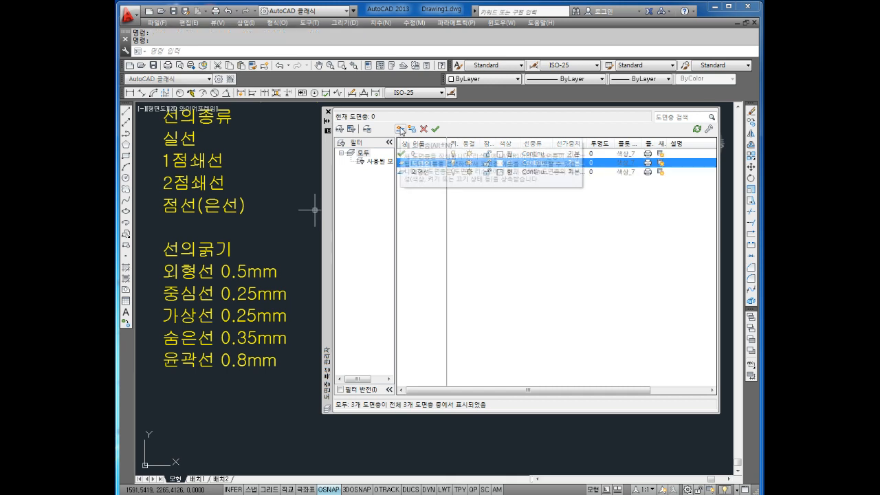
pyautogui.write('w')
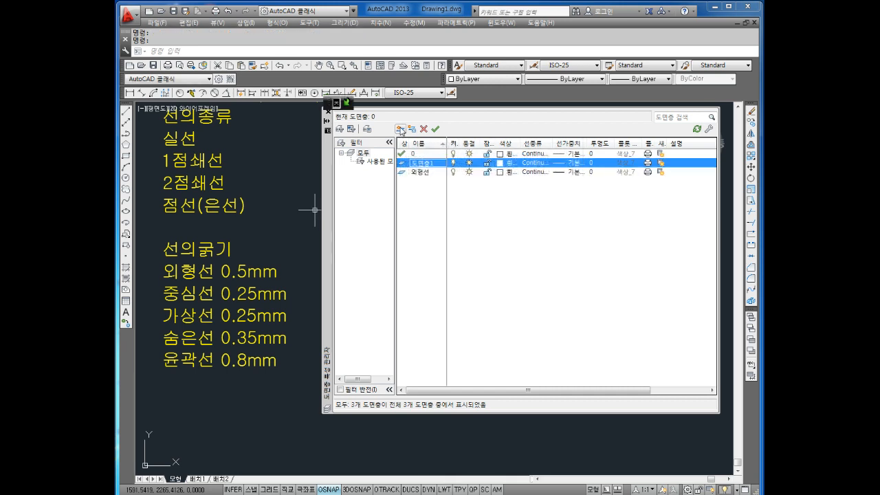
pyautogui.doubleClick(423, 165)
pyautogui.click(425, 163)
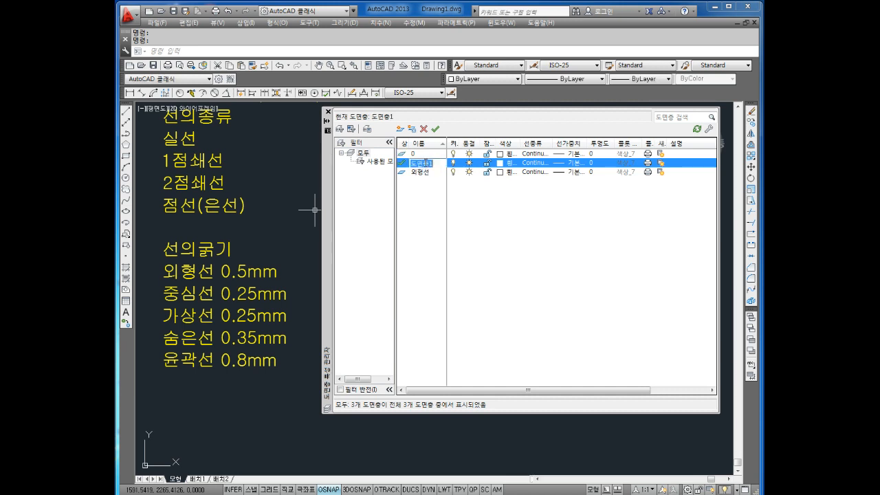
pyautogui.write('중심선')
# Create a new layer named "가상선"
pyautogui.click(400, 129)
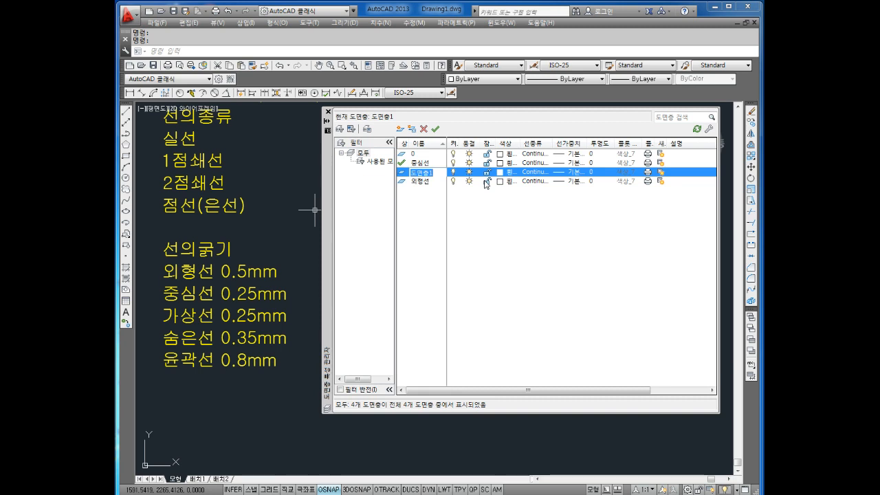
pyautogui.write('ㄱ')
pyautogui.write('가상선')
# Add another new layer and rename it "숨은선"
pyautogui.click(399, 129)
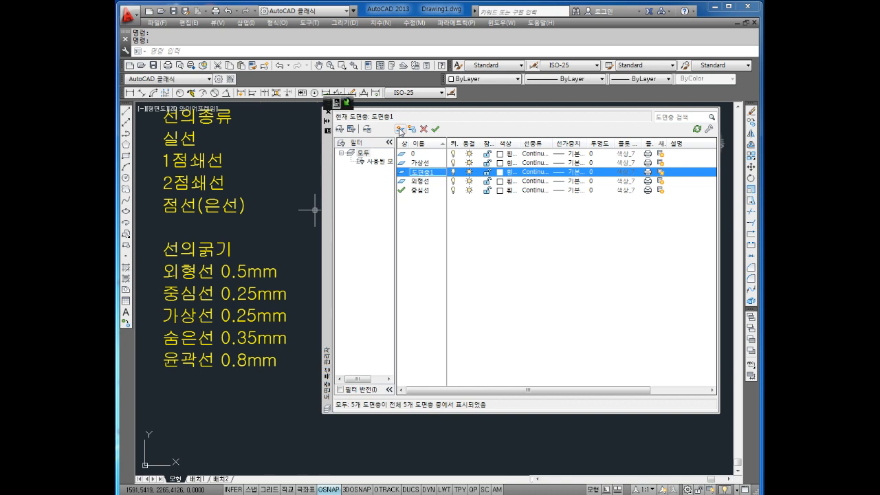
pyautogui.doubleClick(432, 175)
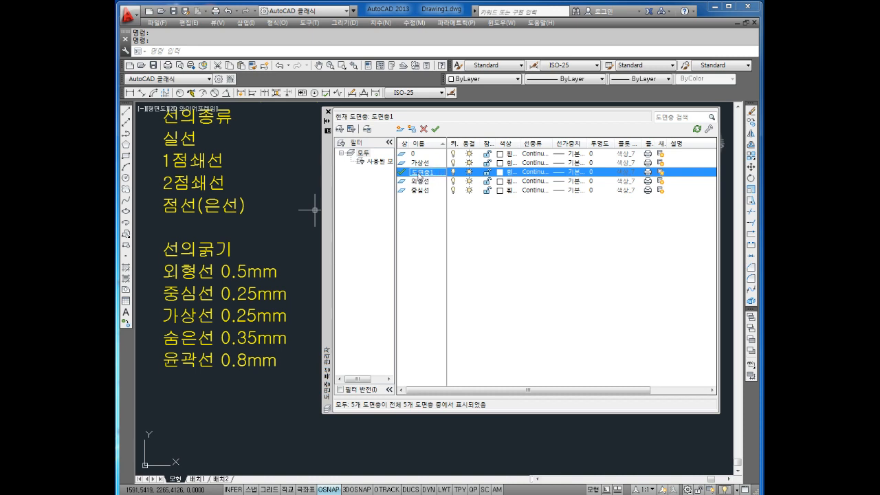
pyautogui.rightClick(425, 173)
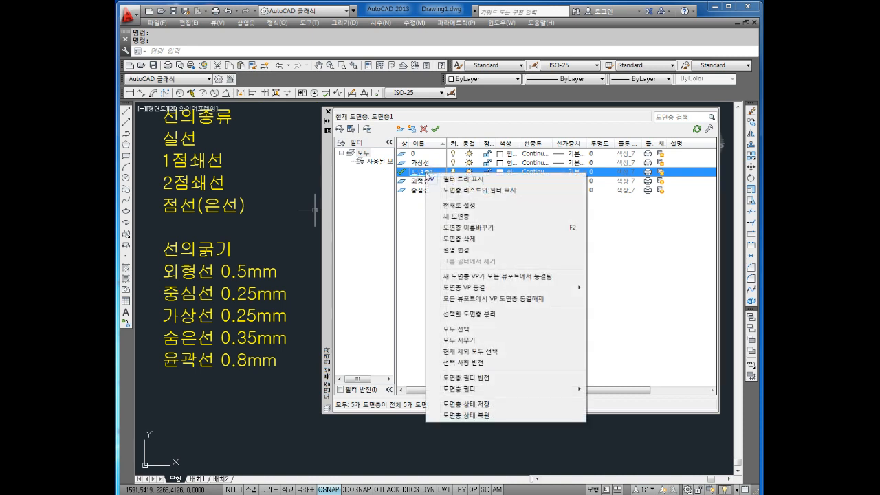
pyautogui.click(418, 174)
pyautogui.rightClick(416, 175)
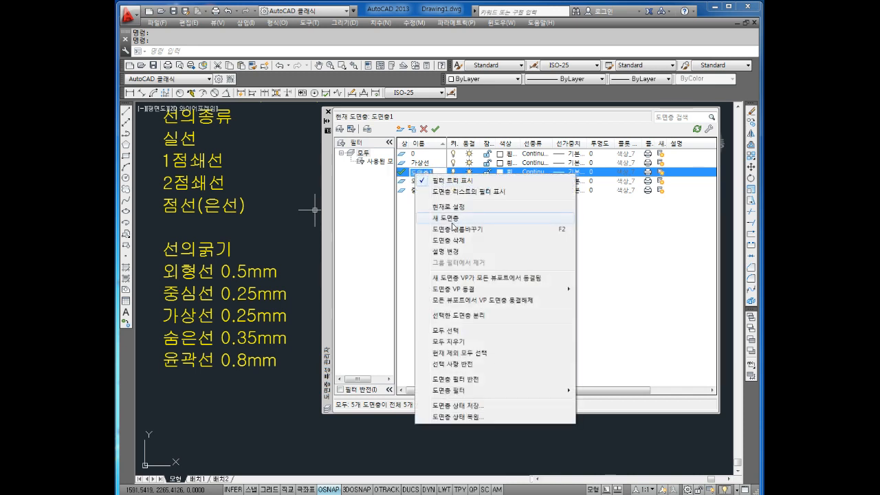
pyautogui.click(452, 228)
pyautogui.write('숨은선')
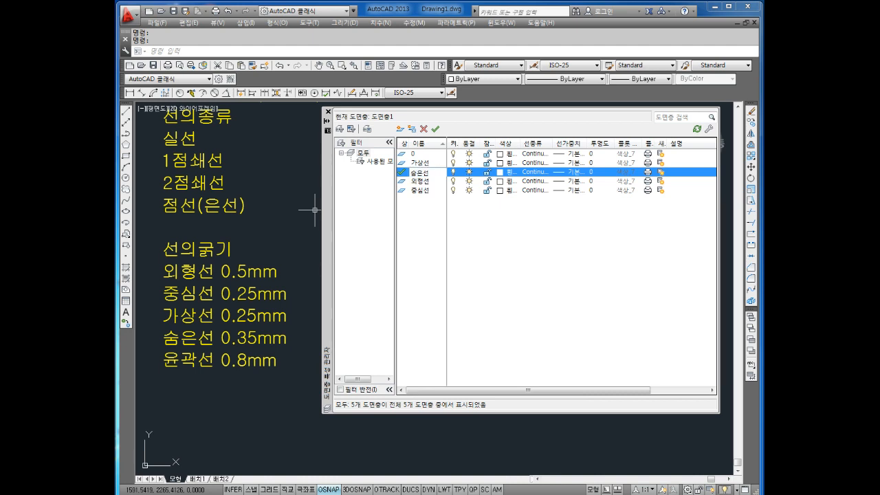
# Create a new layer named "윤곽선"
pyautogui.click(400, 129)
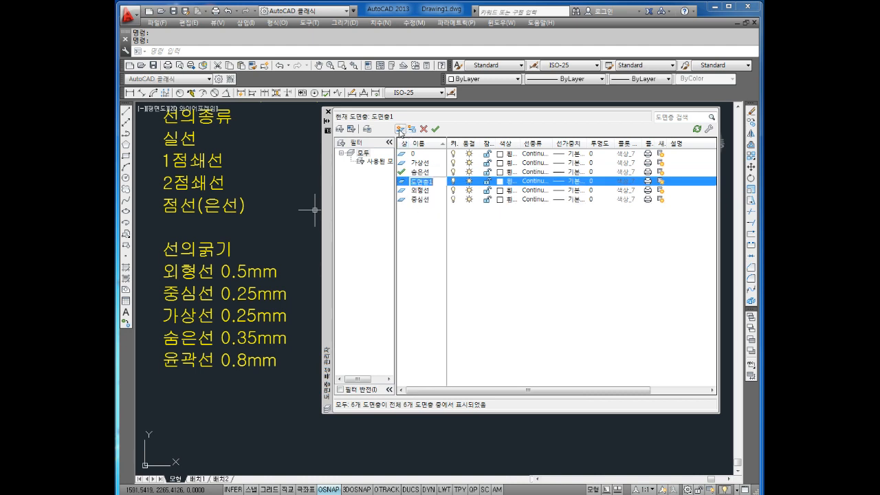
pyautogui.write('ㅇ')
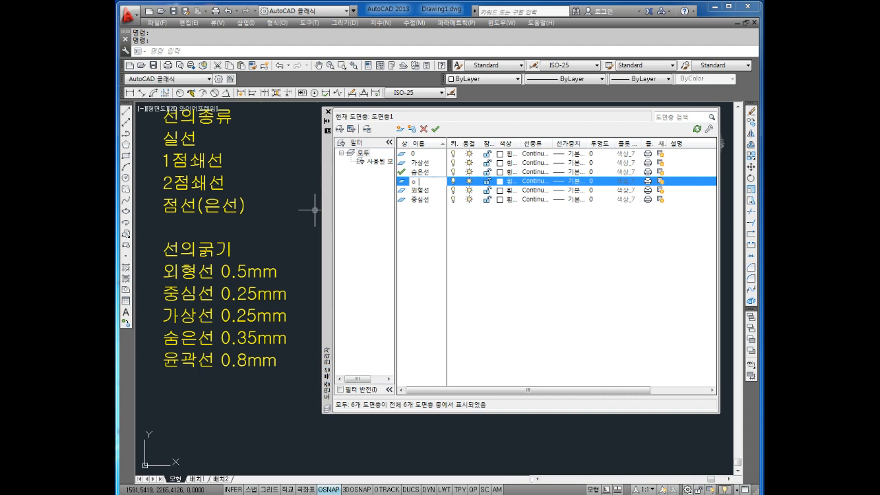
pyautogui.write('윤곽선')
pyautogui.click(419, 163)
pyautogui.click(420, 172)
pyautogui.click(422, 181)
pyautogui.click(423, 190)
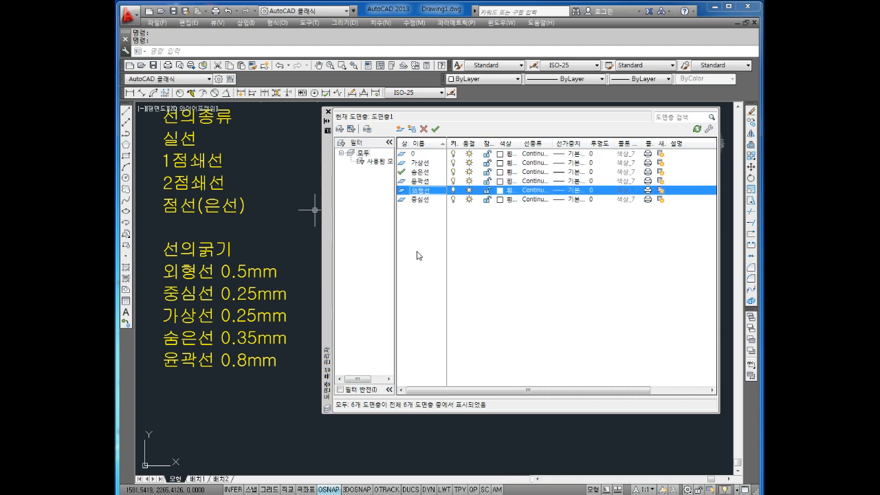
pyautogui.click(421, 163)
pyautogui.click(423, 172)
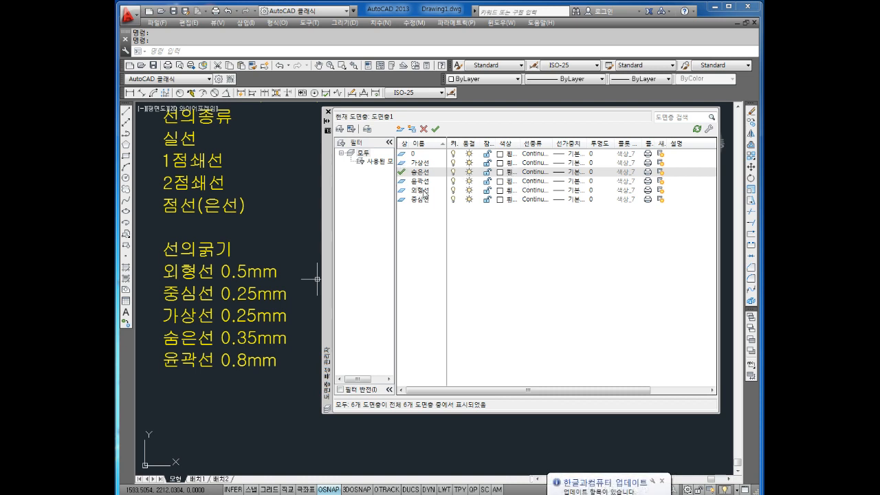
# Set the colour of the 외형선 layer to green (colour index 3)
pyautogui.click(425, 191)
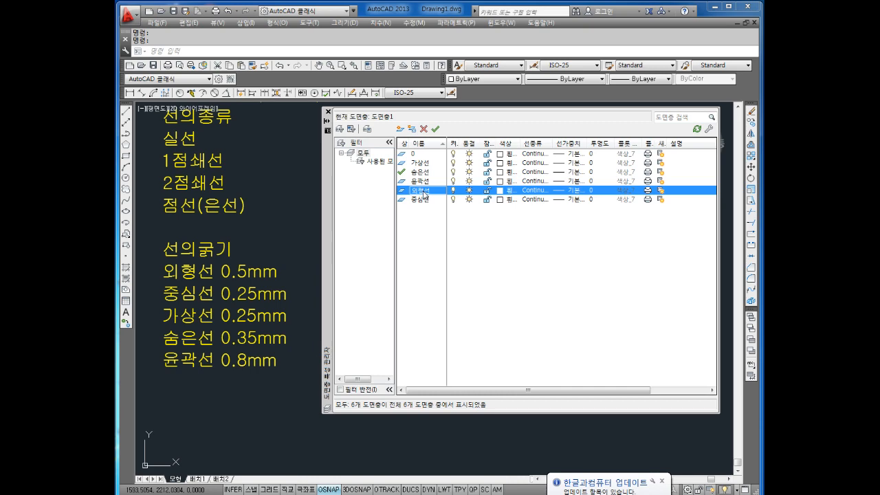
pyautogui.click(501, 191)
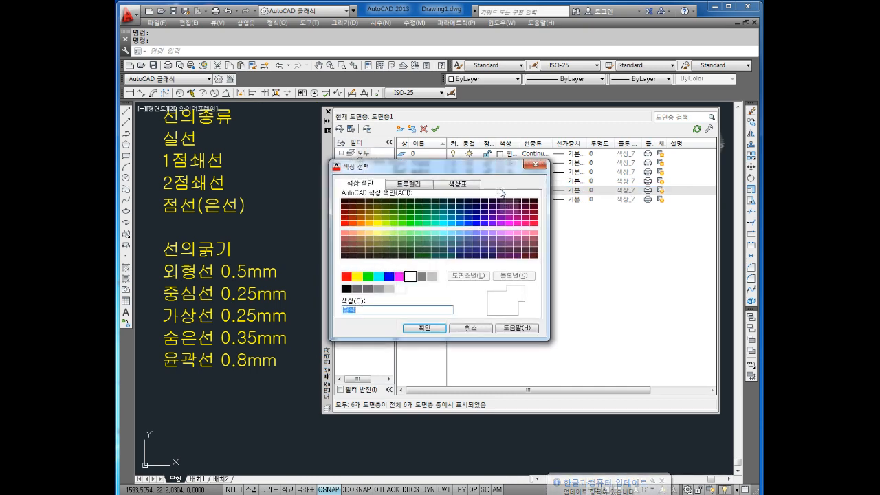
pyautogui.moveTo(445, 171); pyautogui.dragTo(531, 246)
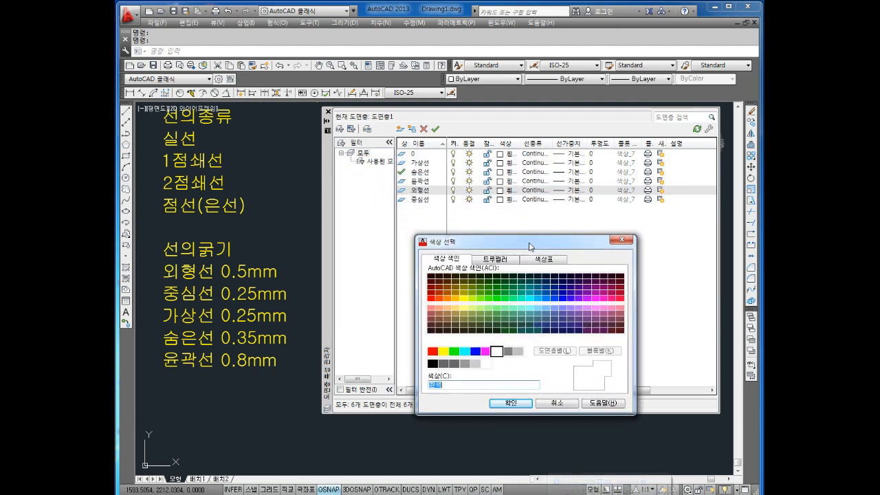
pyautogui.click(453, 353)
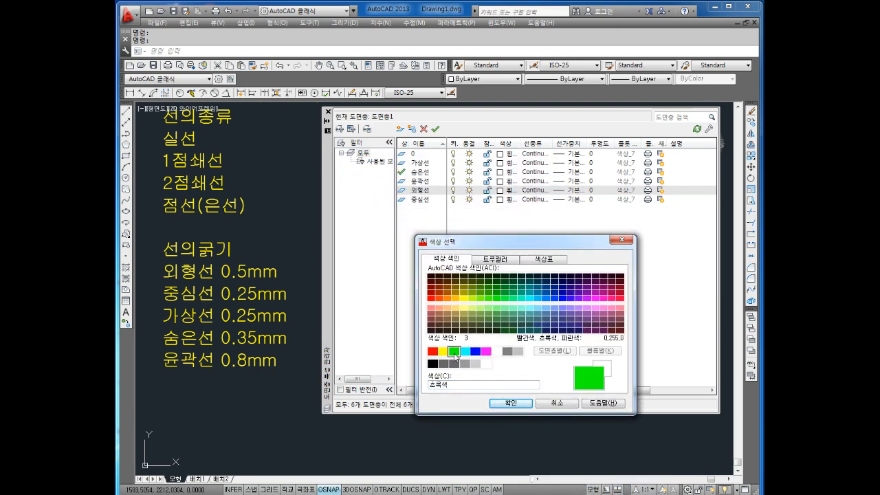
pyautogui.click(511, 403)
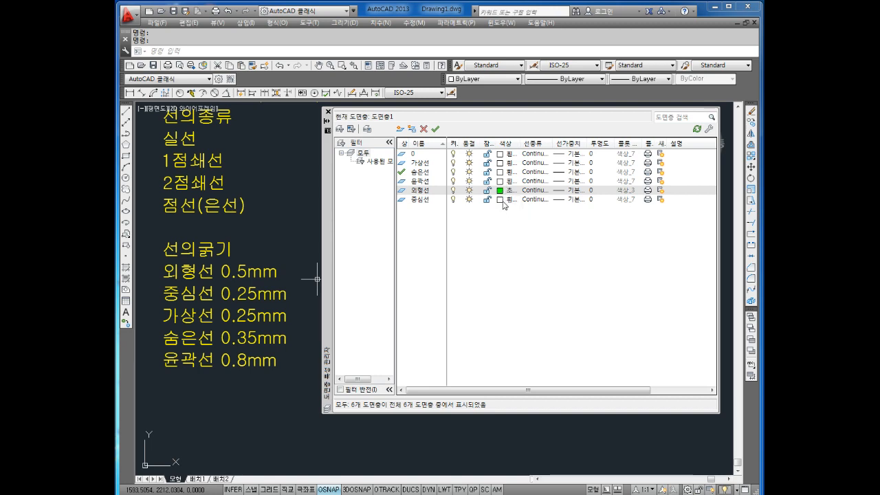
# Set the colour of the 중심선 and 가상선 layers to red (colour index 1)
pyautogui.click(500, 201)
pyautogui.click(500, 200)
pyautogui.click(433, 351)
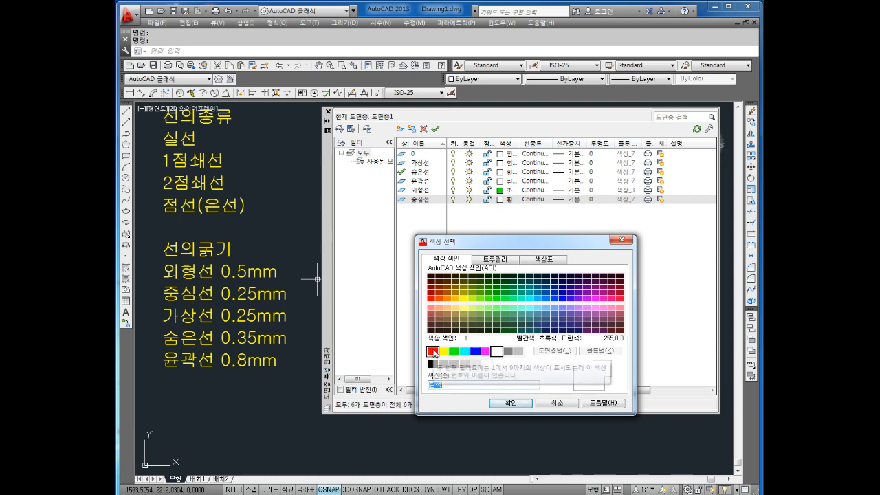
pyautogui.click(510, 403)
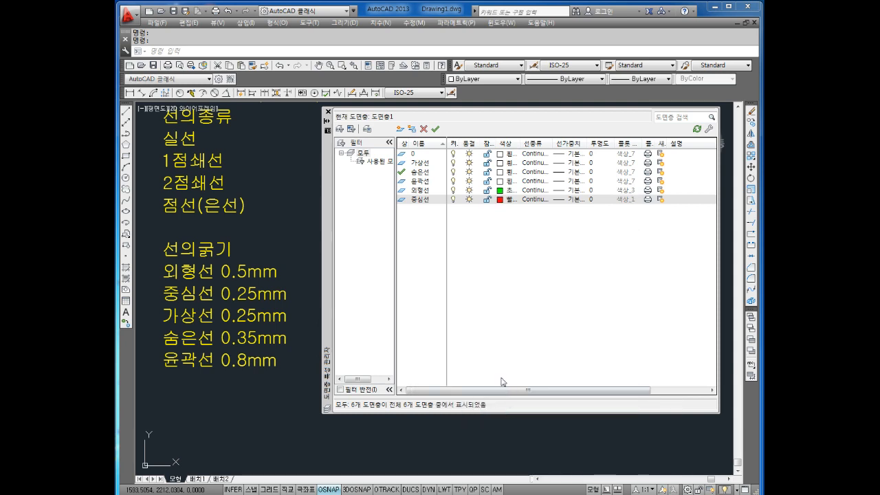
pyautogui.click(503, 163)
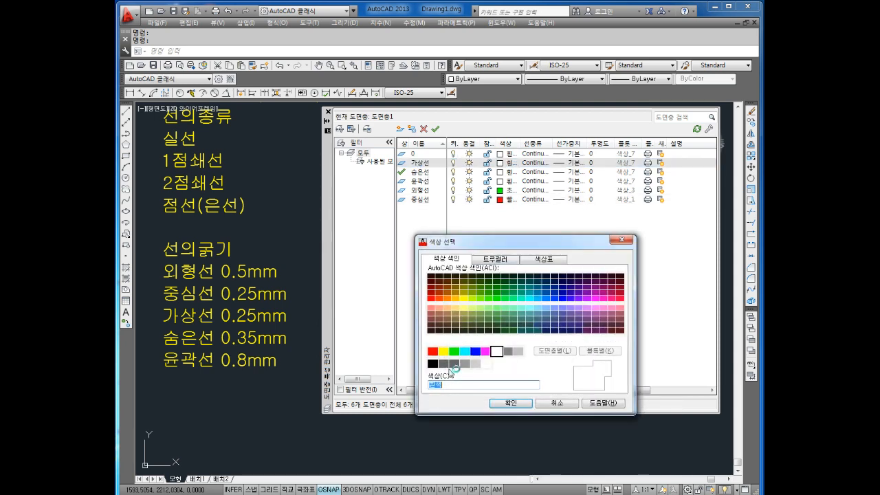
pyautogui.click(432, 351)
pyautogui.click(509, 403)
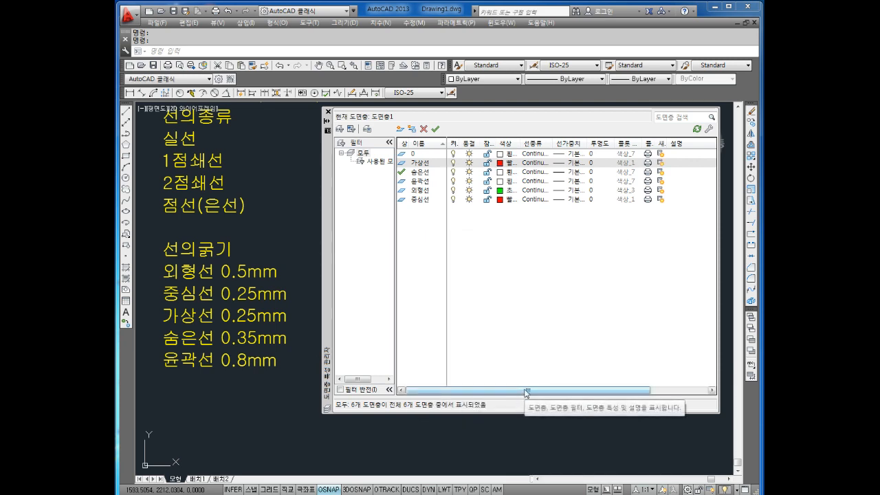
# Set the 숨은선 layer's colour to yellow and the 윤곽선 layer's colour to cyan (하늘색)
pyautogui.click(500, 172)
pyautogui.click(444, 351)
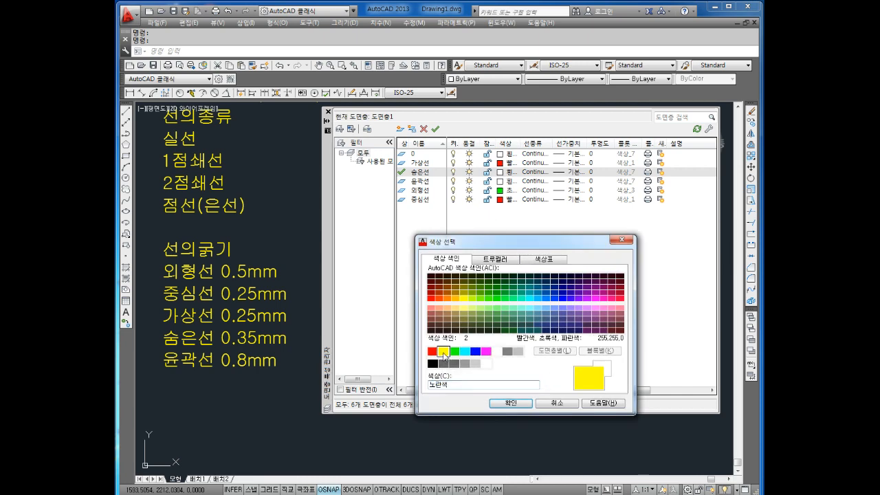
pyautogui.click(507, 402)
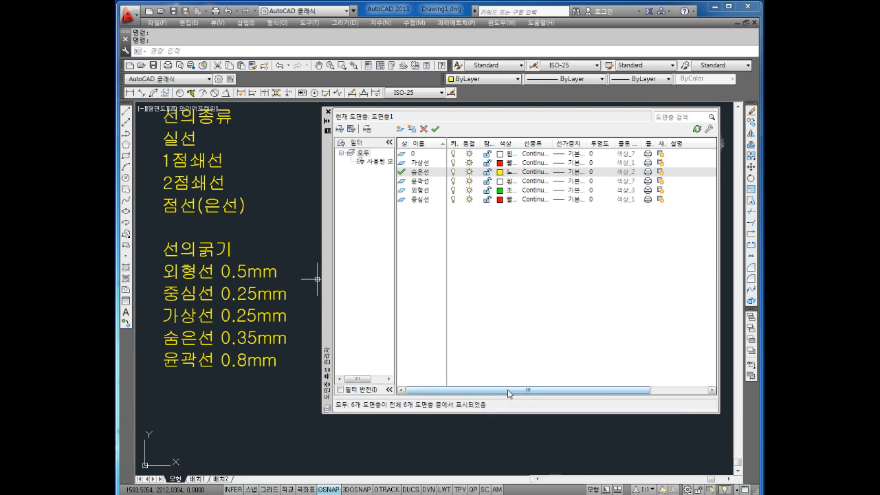
pyautogui.click(500, 181)
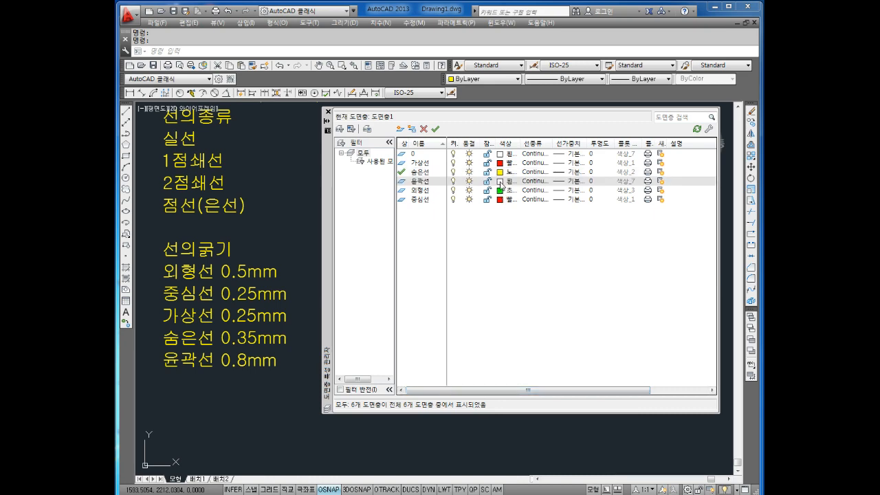
pyautogui.click(465, 352)
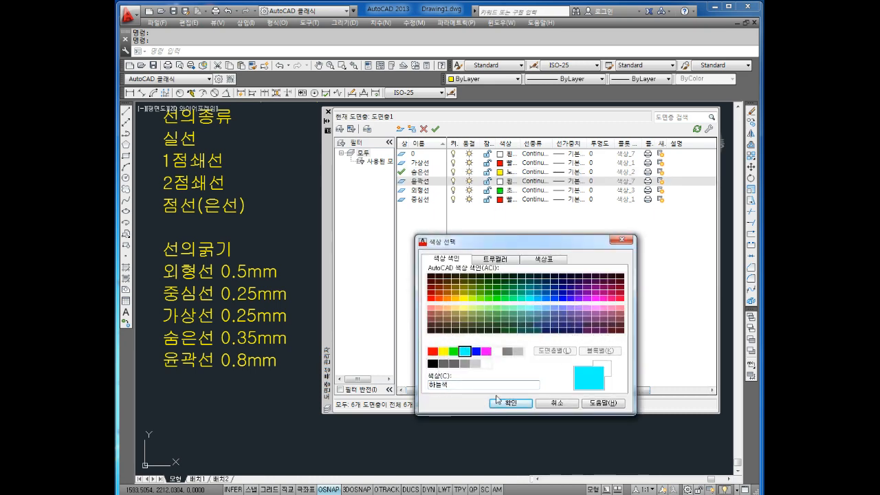
pyautogui.click(501, 403)
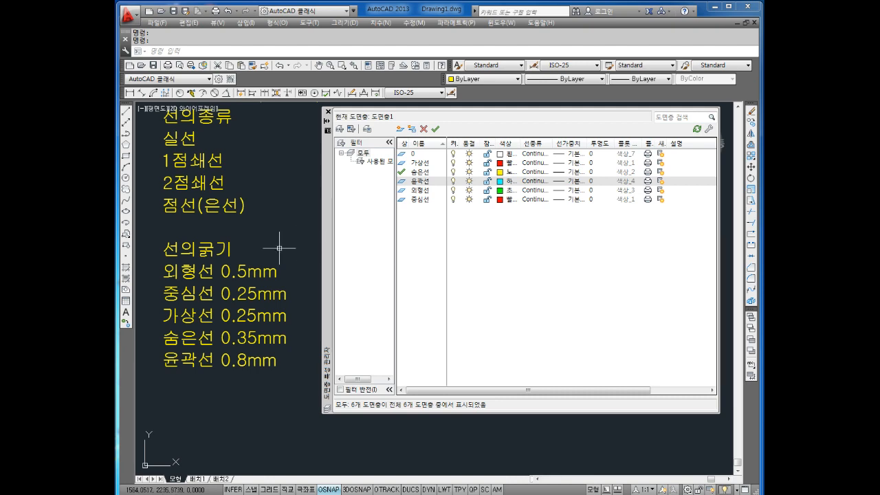
pyautogui.click(150, 234)
pyautogui.moveTo(151, 227); pyautogui.dragTo(160, 299, button='middle')
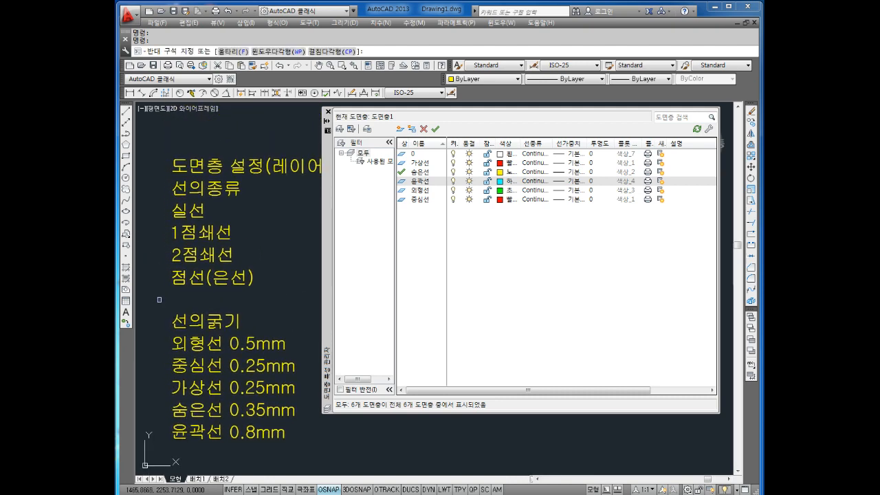
pyautogui.click(153, 261)
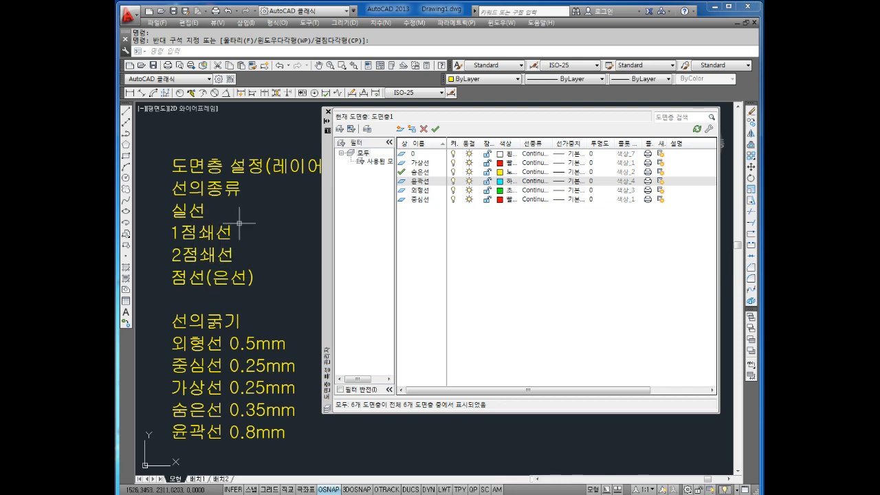
# Open the line type selection for the 가상선 layer and load the CENTER line type from acadiso.lin
pyautogui.click(533, 165)
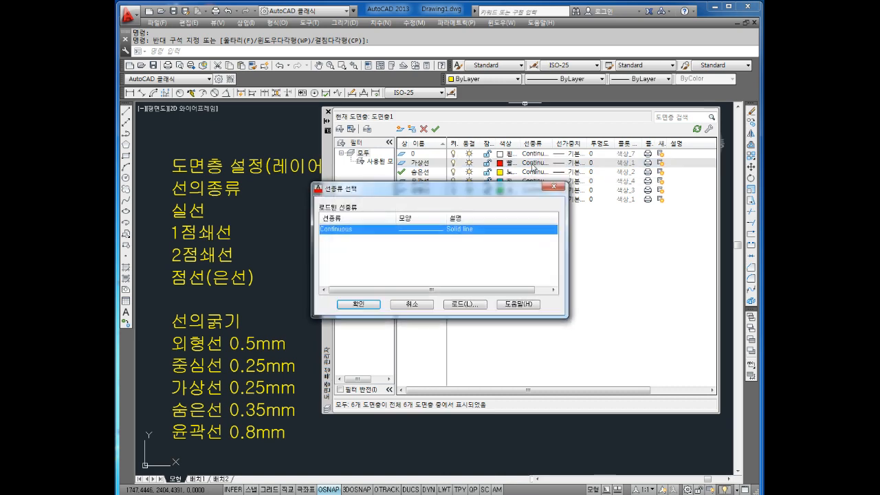
pyautogui.moveTo(468, 189); pyautogui.dragTo(540, 112)
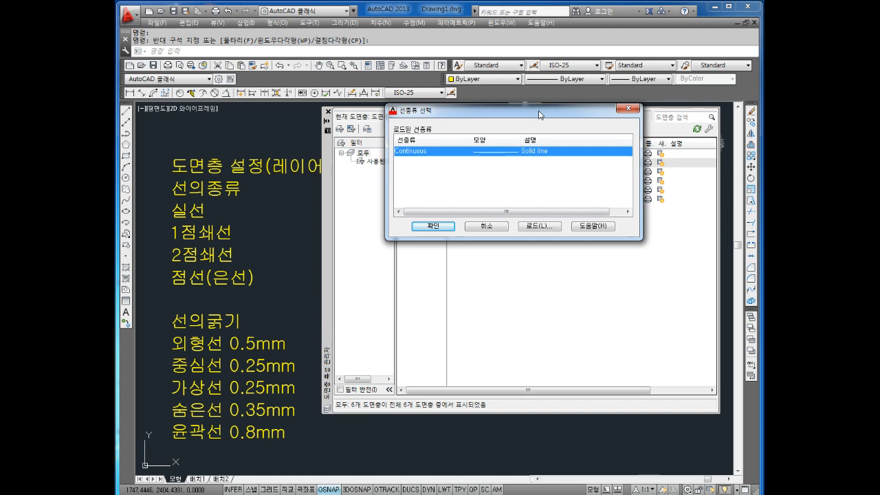
pyautogui.click(445, 178)
pyautogui.click(503, 152)
pyautogui.click(497, 188)
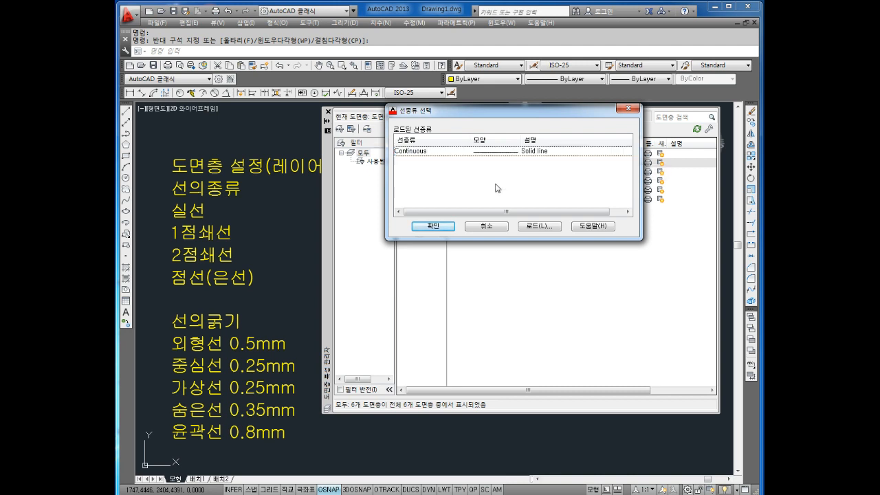
pyautogui.click(537, 226)
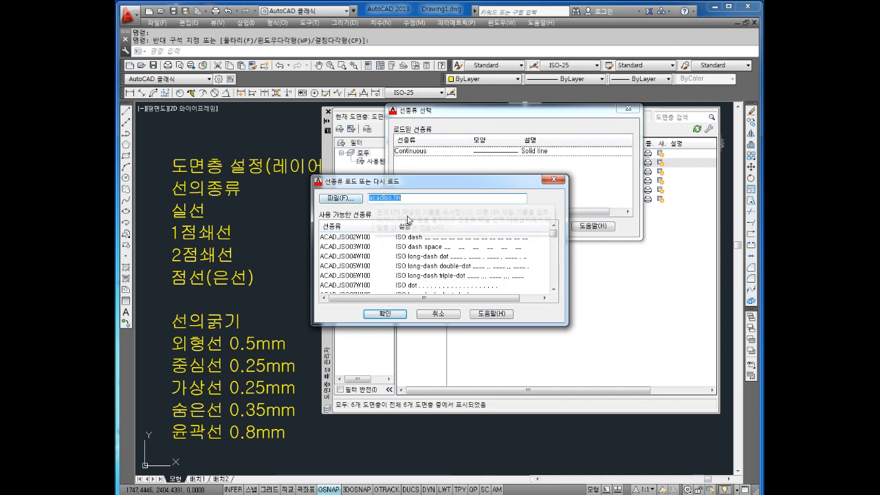
pyautogui.click(342, 248)
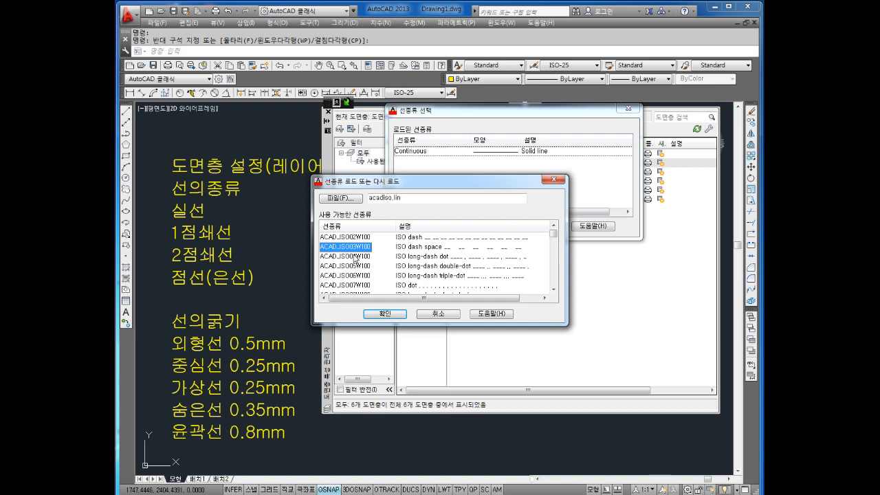
pyautogui.press('c')
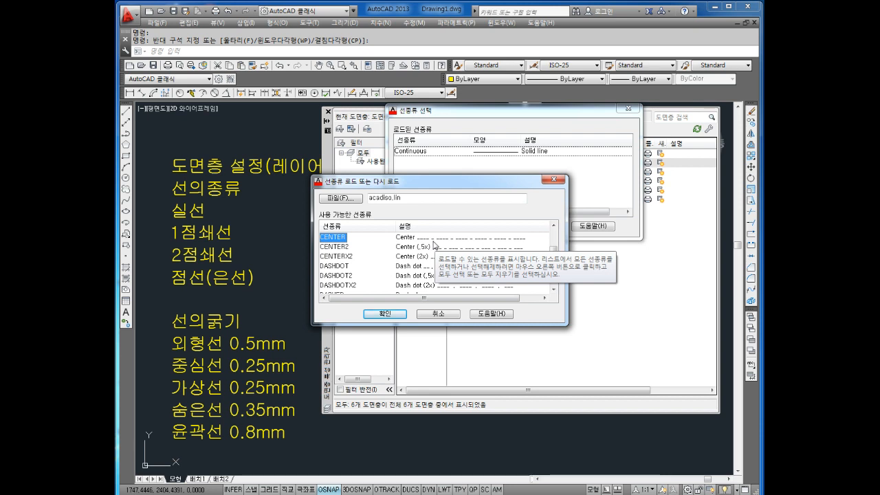
pyautogui.click(410, 249)
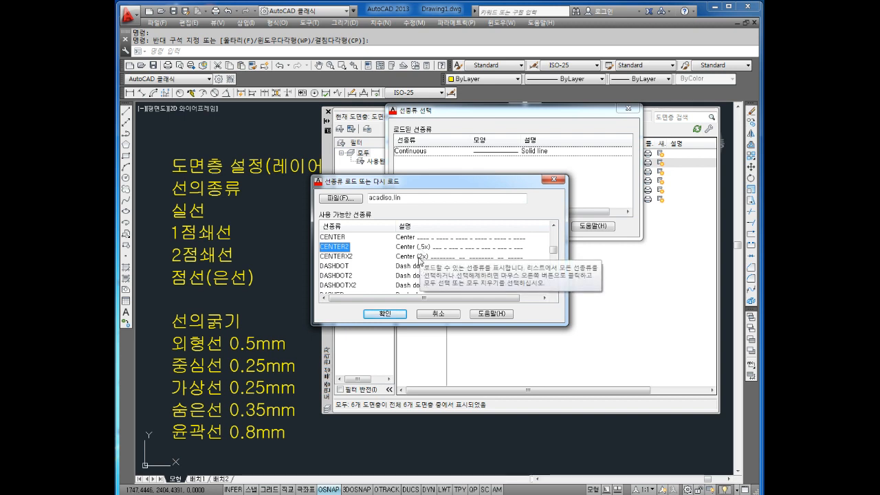
pyautogui.click(422, 256)
pyautogui.click(427, 246)
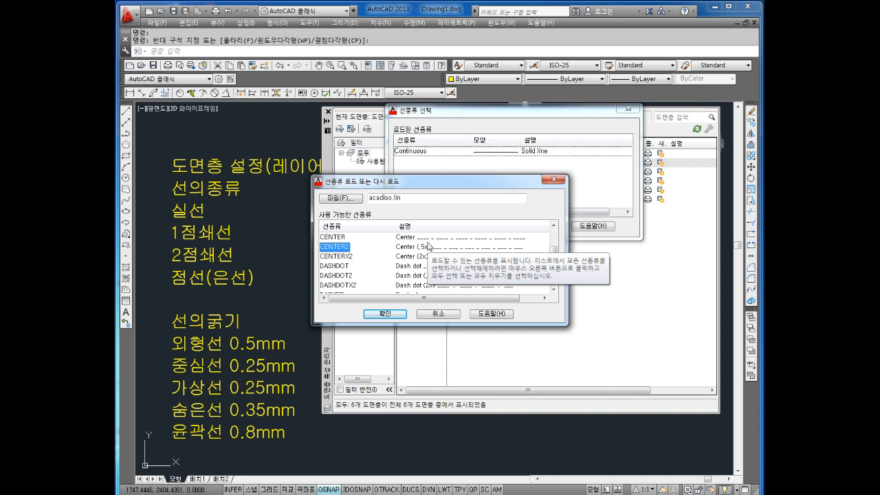
pyautogui.click(342, 237)
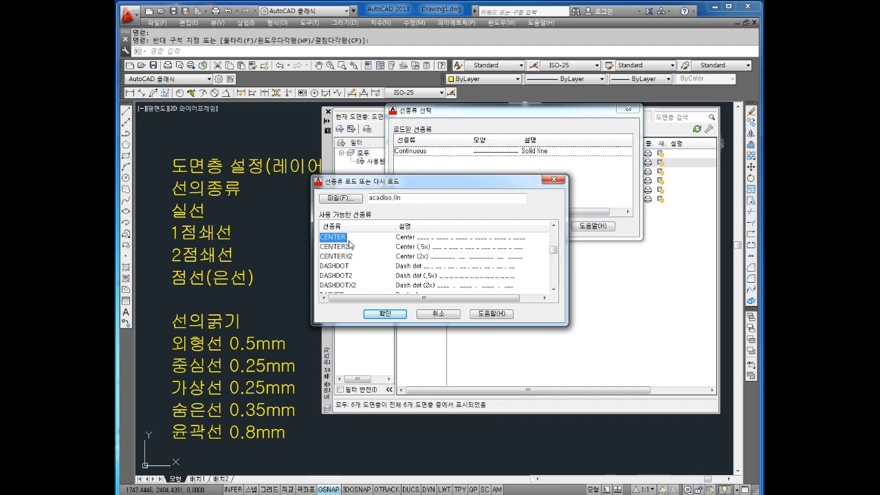
pyautogui.click(394, 318)
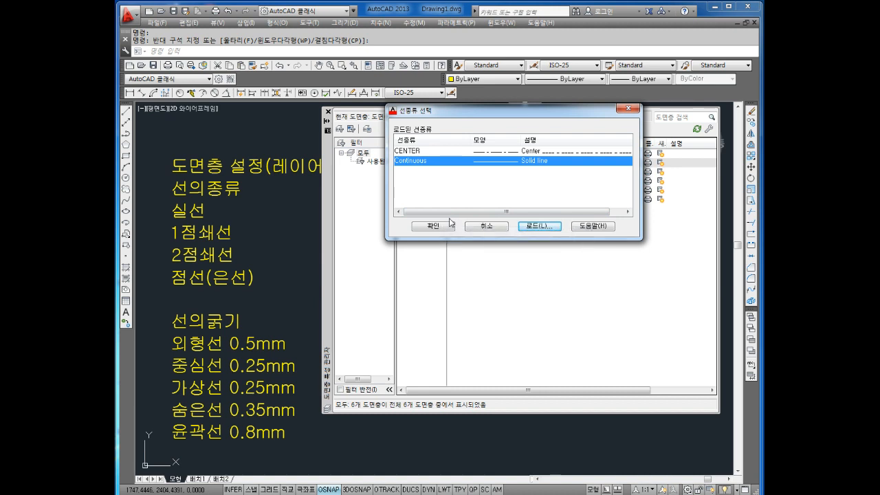
# Load the PHANTOM line type from acadiso.lin into the drawing's line type list
pyautogui.click(547, 227)
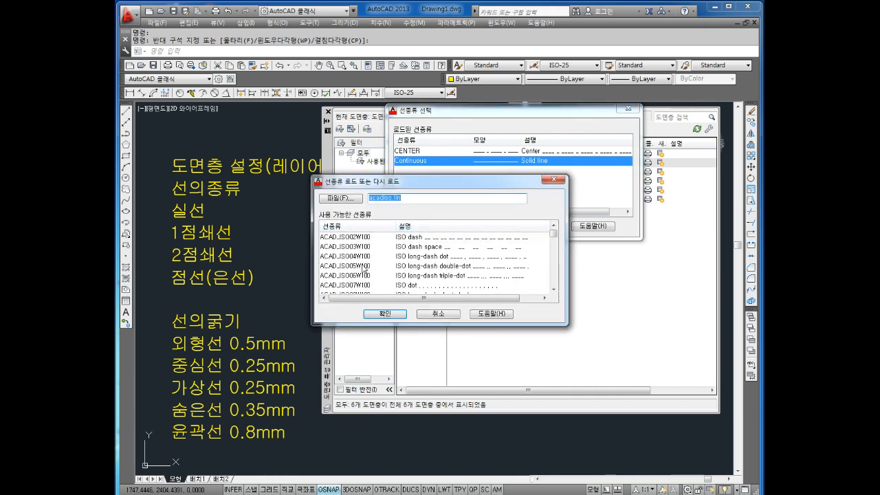
pyautogui.click(351, 258)
pyautogui.click(348, 247)
pyautogui.click(346, 239)
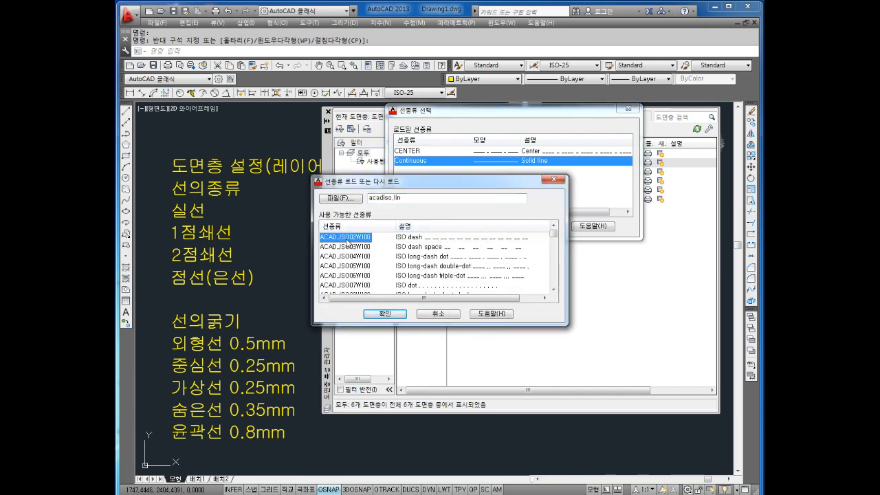
pyautogui.click(349, 258)
pyautogui.click(347, 277)
pyautogui.click(348, 246)
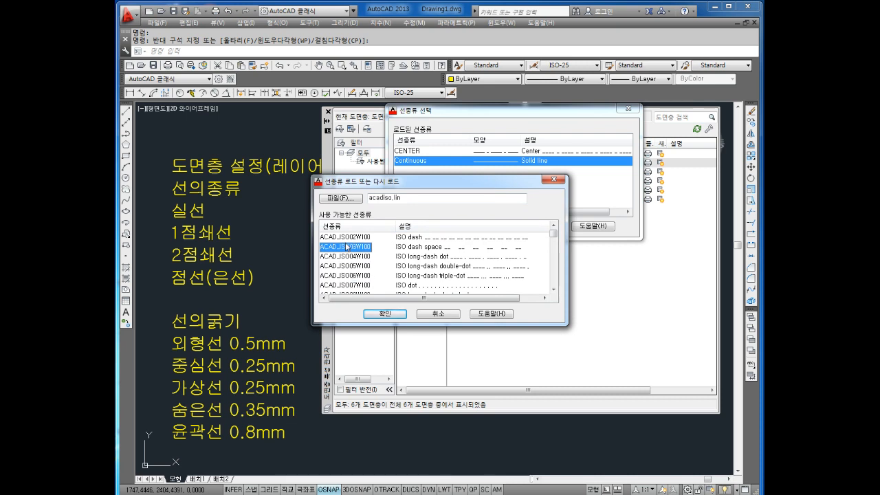
pyautogui.scroll(-12, 348, 247)
pyautogui.click(348, 247)
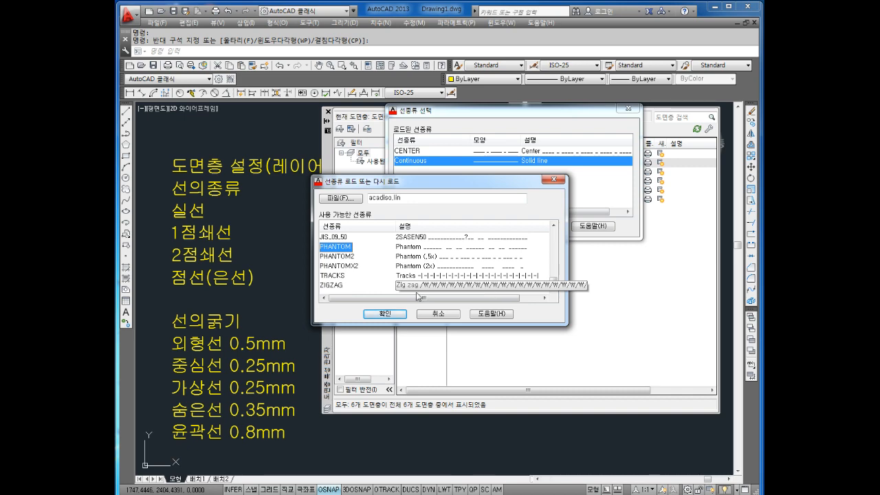
pyautogui.click(387, 314)
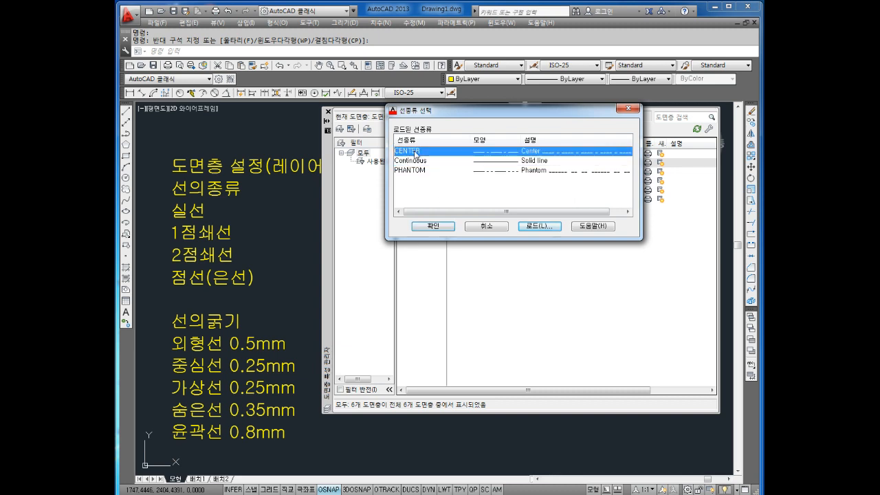
# Load the HIDDEN line type from acadiso.lin as well
pyautogui.click(419, 173)
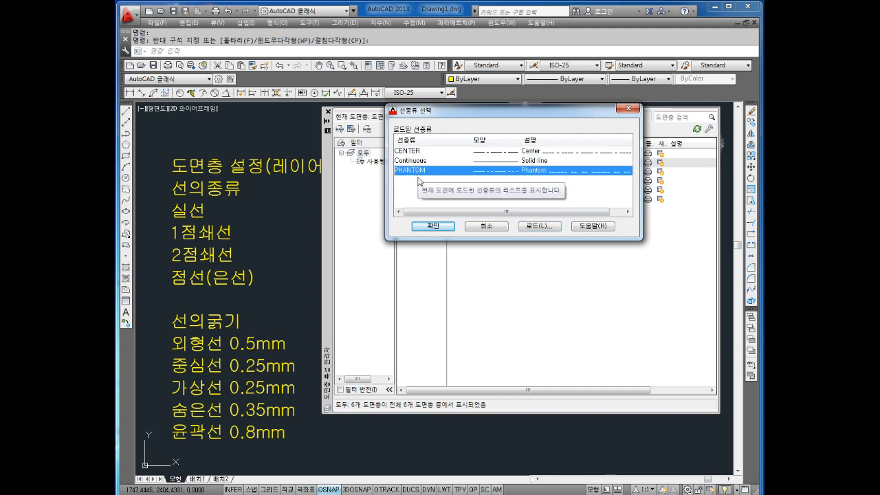
pyautogui.click(536, 228)
pyautogui.click(359, 267)
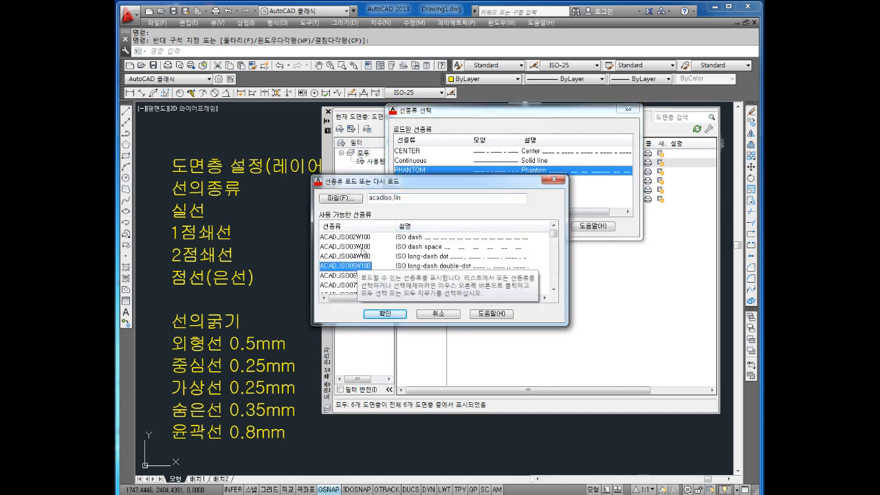
pyautogui.press('h')
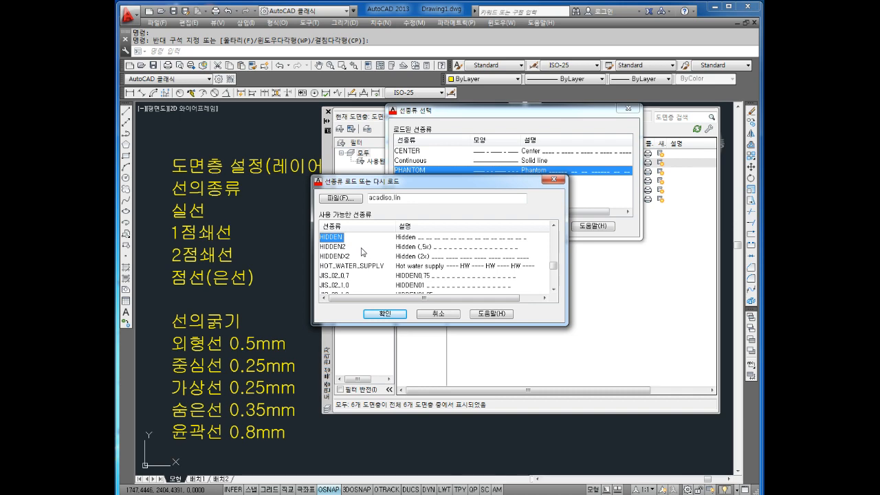
pyautogui.click(383, 315)
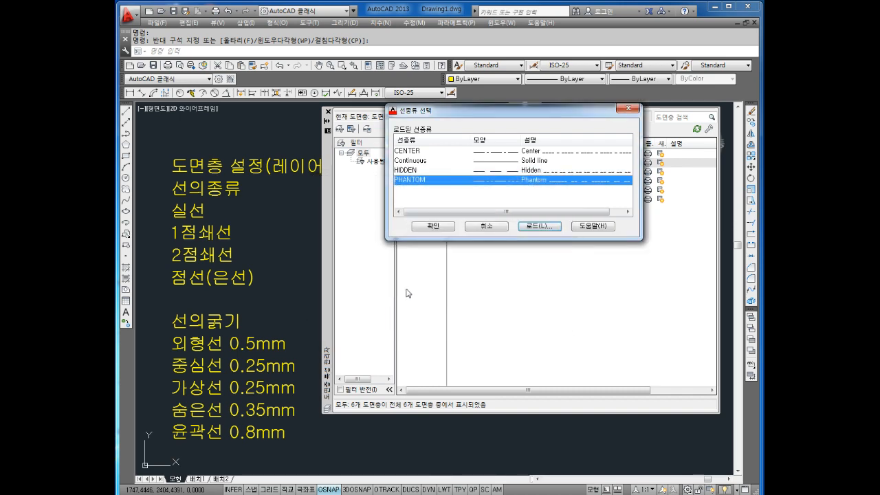
# Assign the PHANTOM line type to the 가상선 layer
pyautogui.click(438, 160)
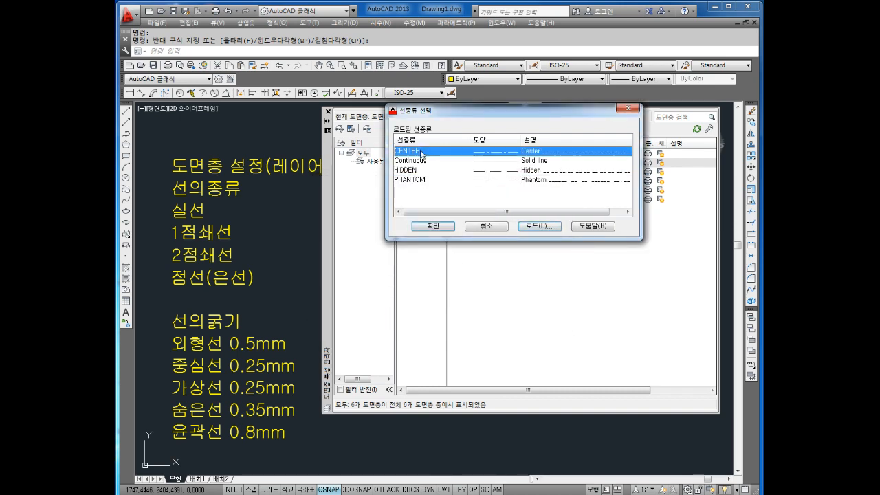
pyautogui.click(417, 171)
pyautogui.click(420, 179)
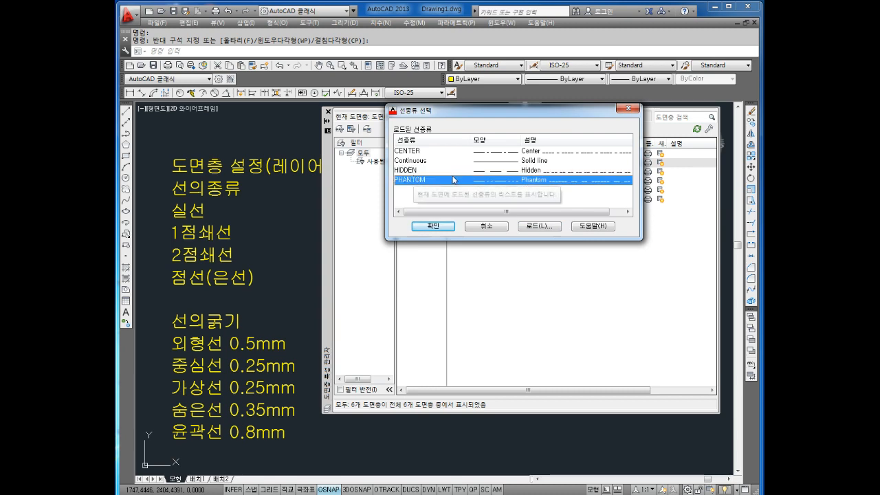
pyautogui.click(444, 227)
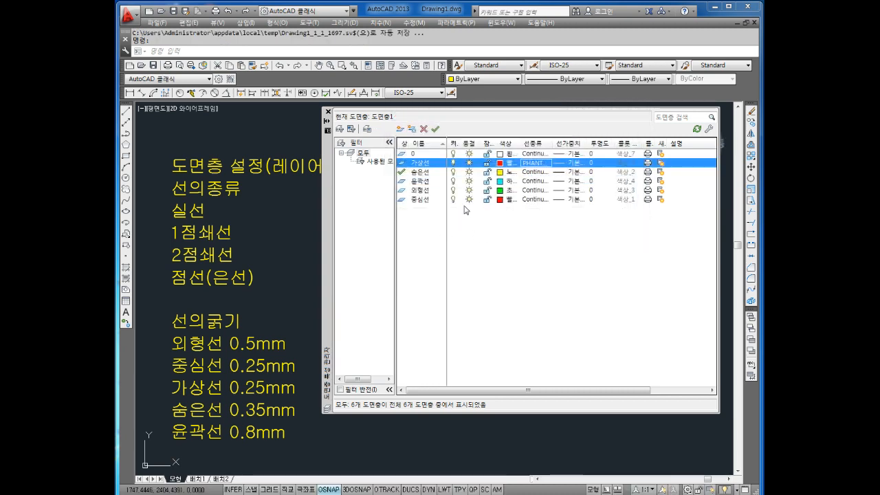
pyautogui.click(543, 167)
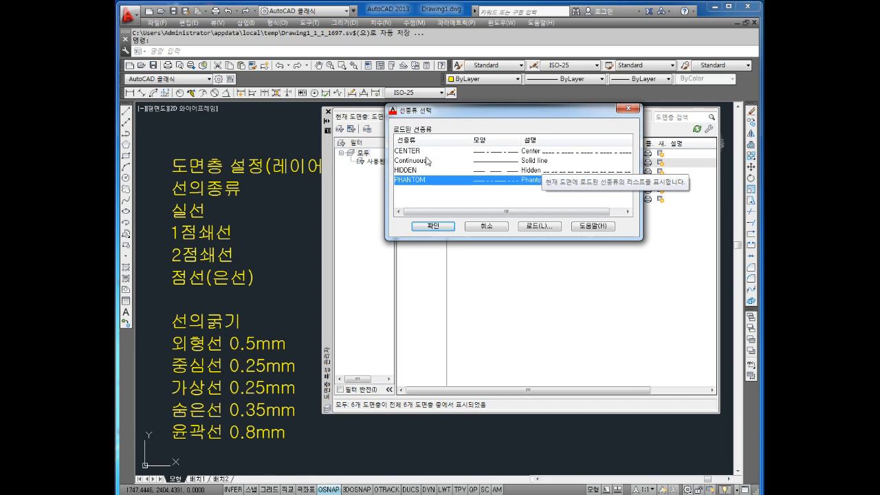
pyautogui.click(434, 226)
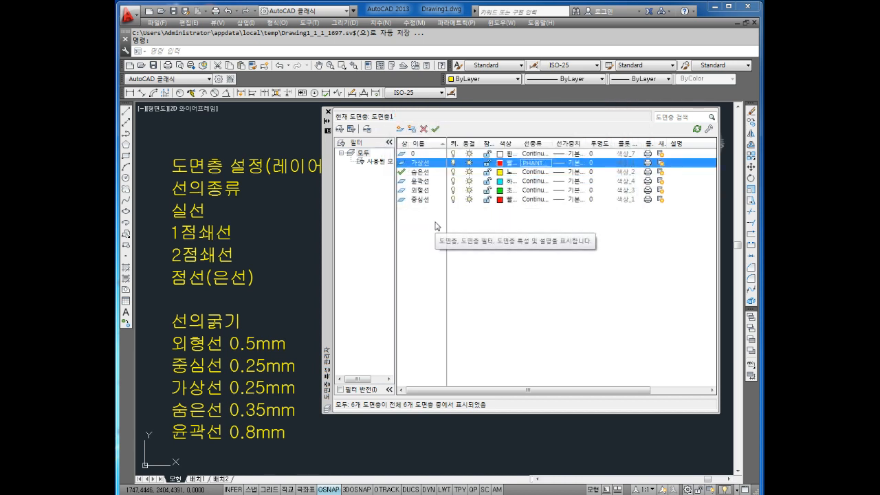
# Assign the HIDDEN line type to the 숨은선 layer
pyautogui.click(538, 172)
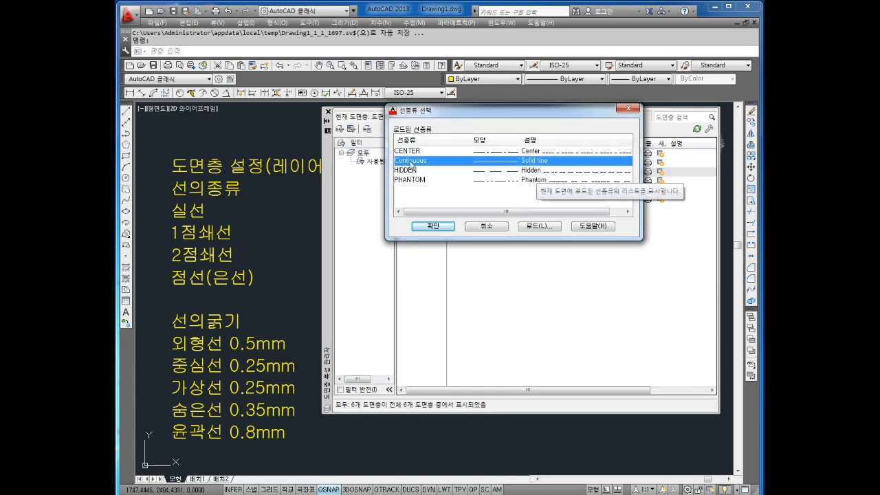
pyautogui.click(410, 172)
pyautogui.click(434, 226)
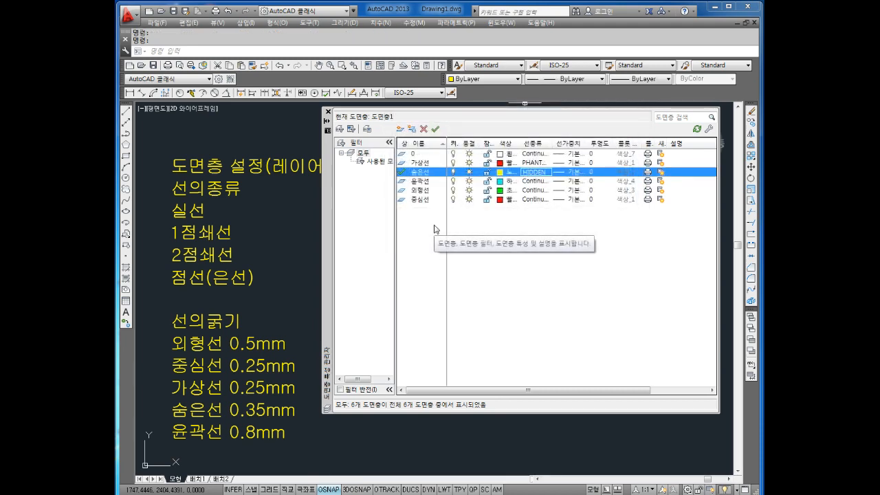
# Check the line type assignments of the 가상선, 숨은선 and 외형선 layers, accepting each selection as it is
pyautogui.click(518, 163)
pyautogui.click(518, 163)
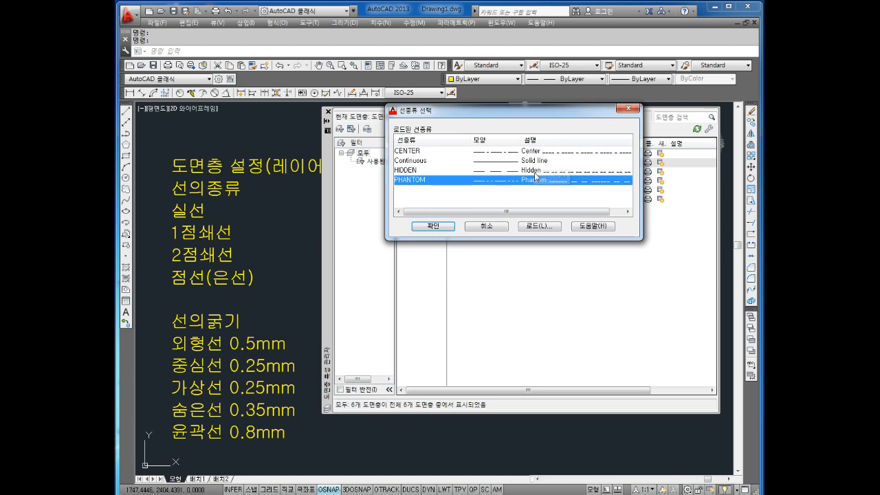
pyautogui.click(450, 227)
pyautogui.click(543, 173)
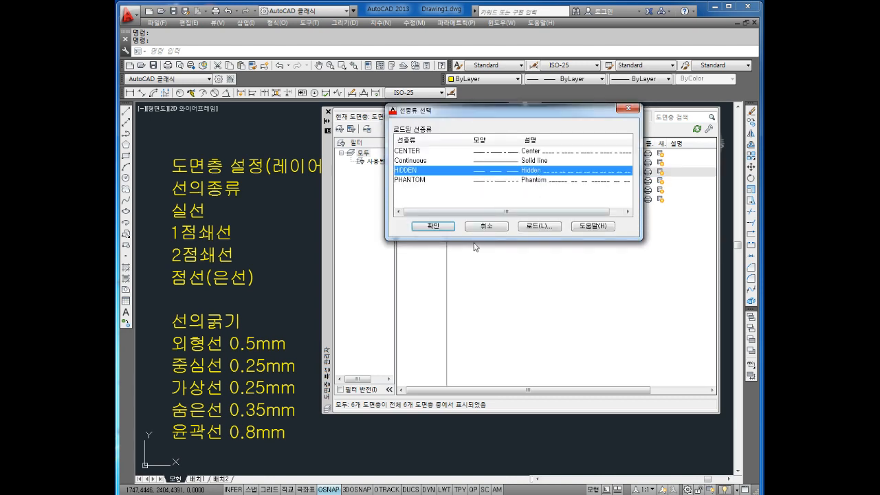
pyautogui.click(444, 227)
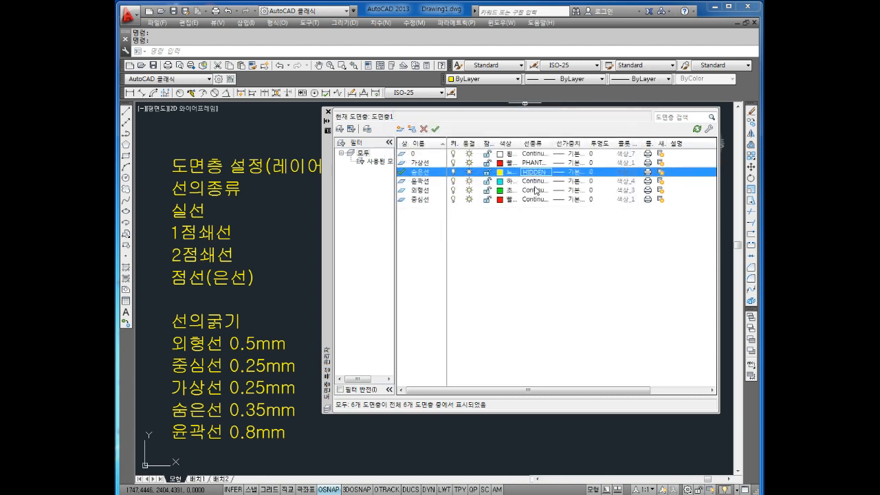
pyautogui.click(534, 191)
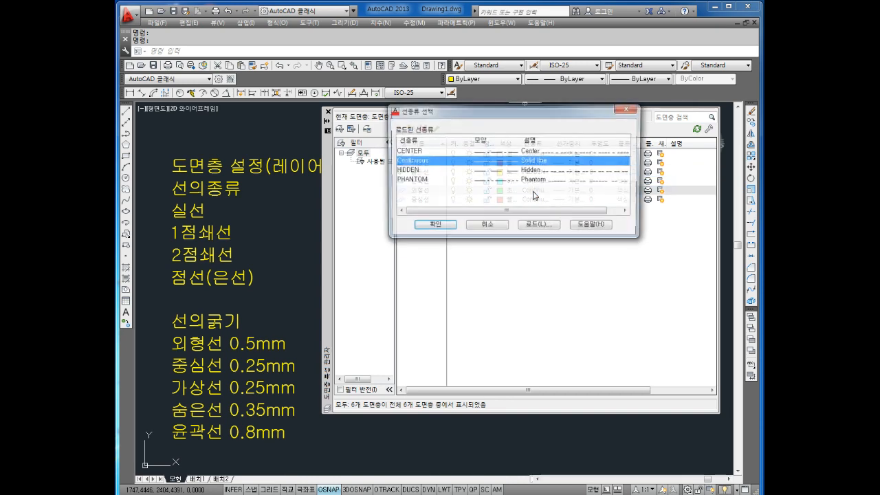
pyautogui.click(443, 228)
# Assign the CENTER line type to the 중심선 layer and widen the line type column to show full names
pyautogui.click(535, 200)
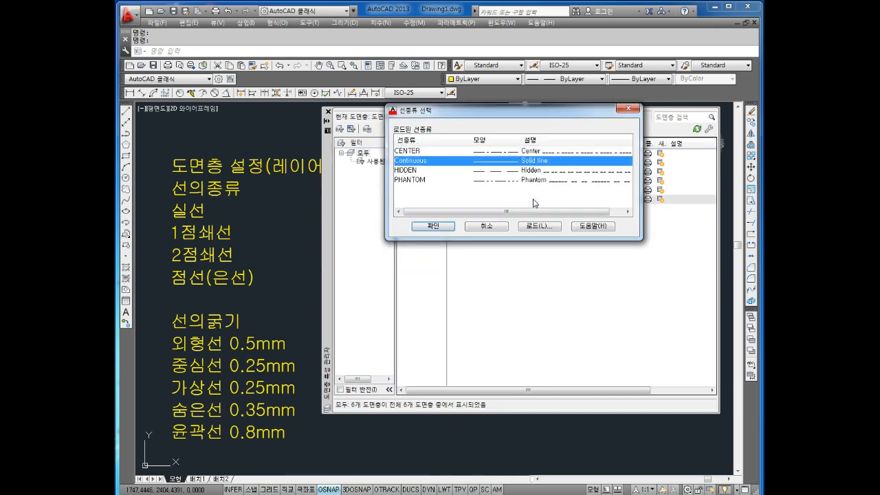
pyautogui.click(410, 151)
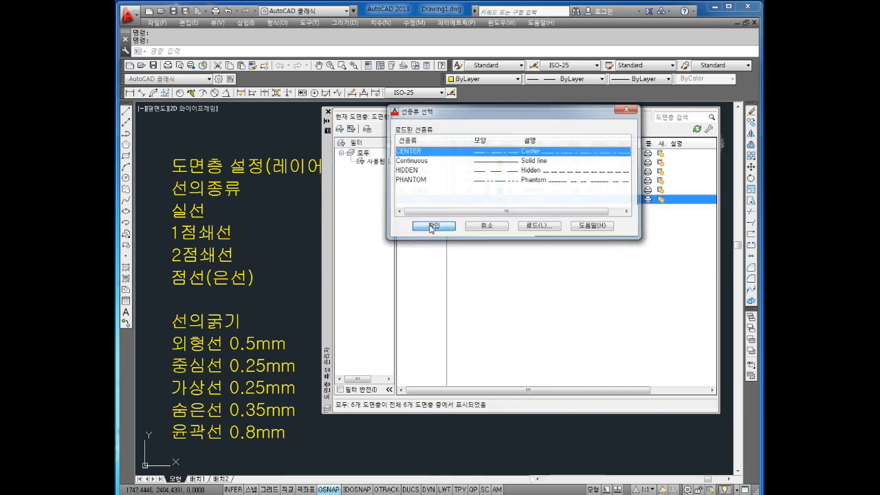
pyautogui.click(432, 227)
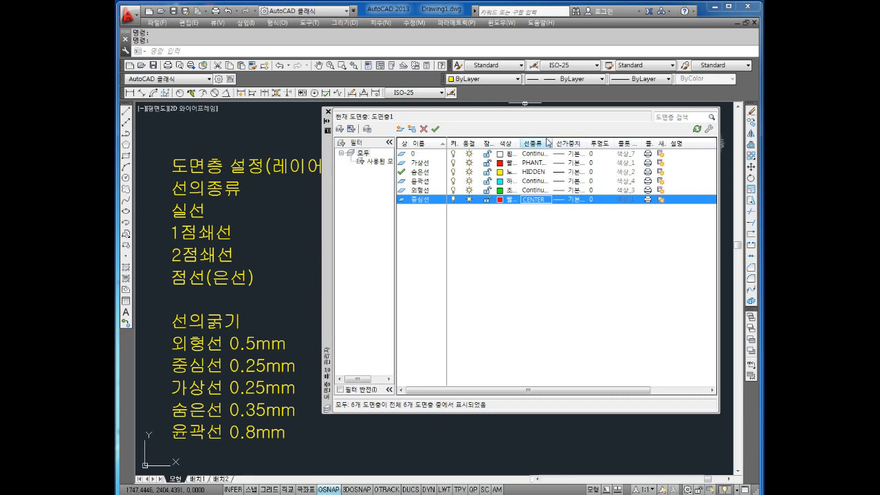
pyautogui.moveTo(553, 143); pyautogui.dragTo(569, 143)
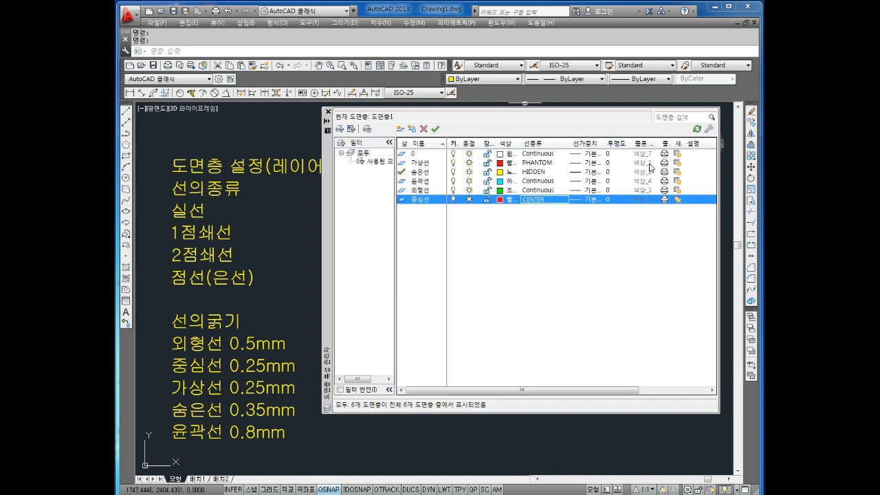
# Sort the layer list by line type in both directions, finishing with the list ordered by descending colour number
pyautogui.click(616, 172)
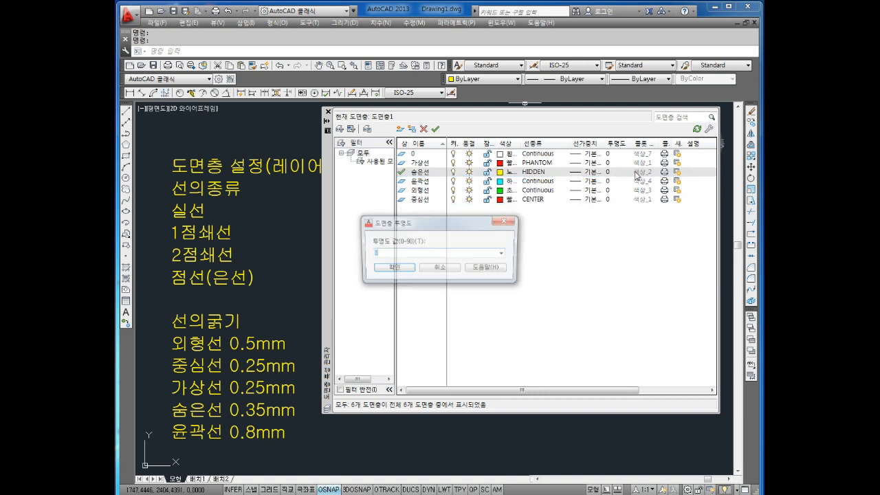
pyautogui.click(507, 221)
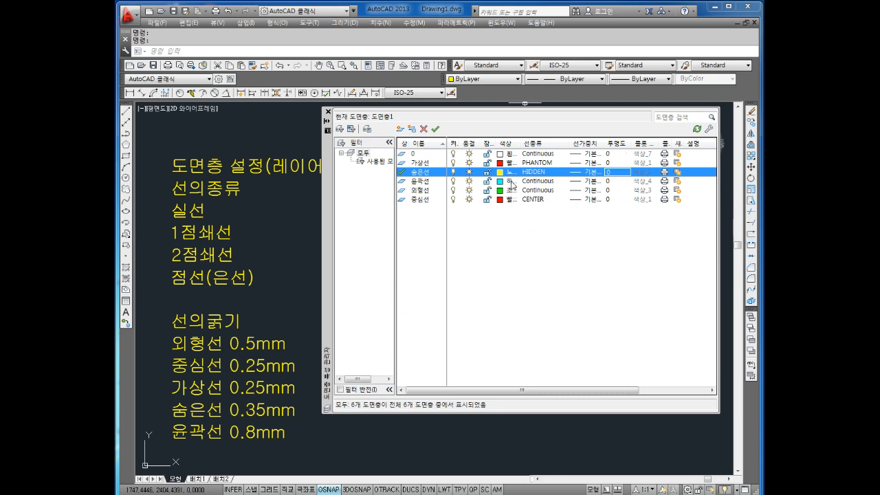
pyautogui.click(531, 145)
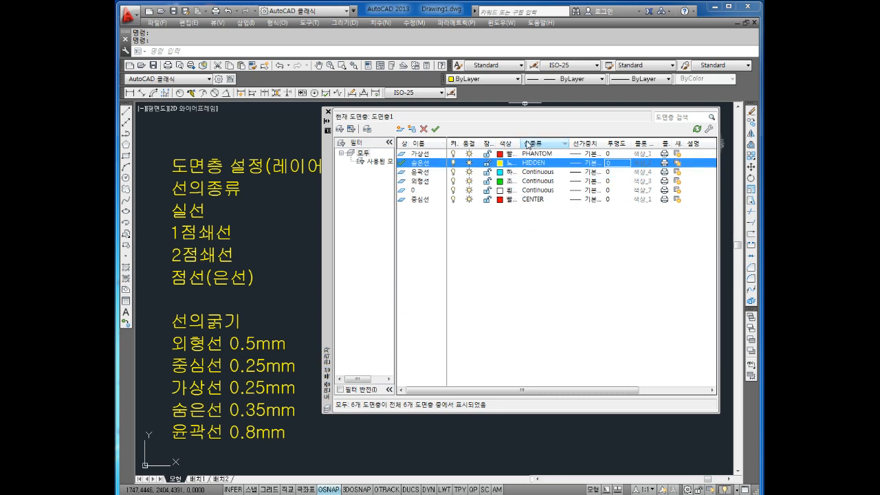
pyautogui.click(531, 145)
pyautogui.click(531, 145)
pyautogui.click(531, 145)
pyautogui.click(531, 145)
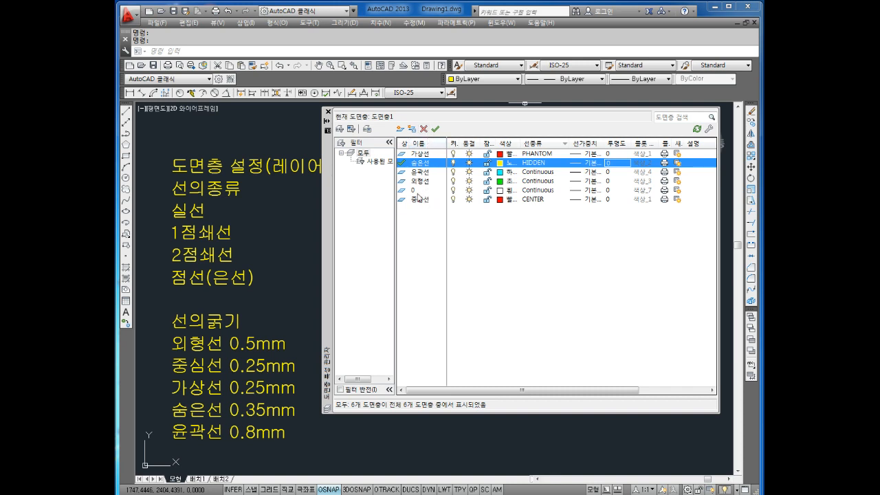
pyautogui.click(531, 143)
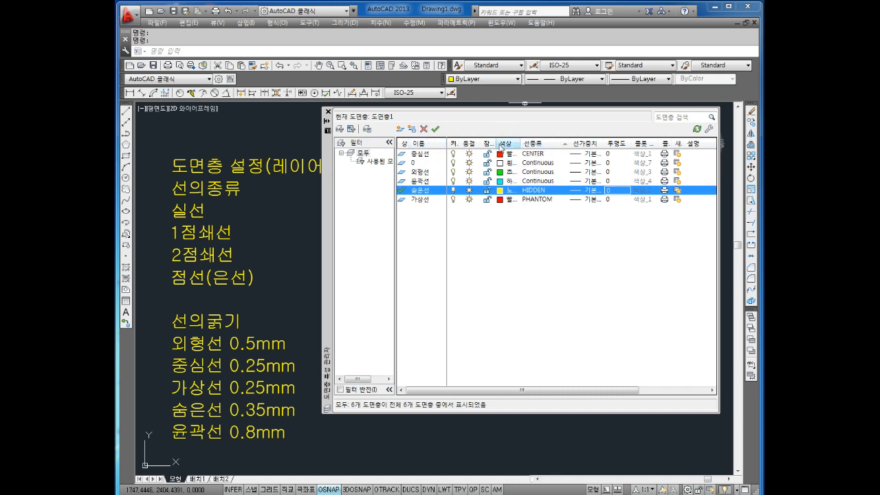
pyautogui.click(463, 145)
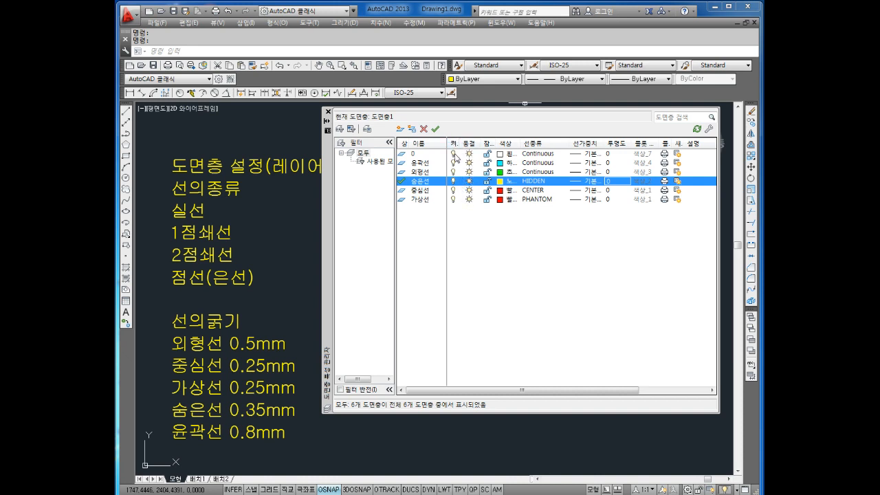
# Try the on, freeze and lock settings of layer 0 and the freeze setting of the 외형선 layer
pyautogui.click(455, 156)
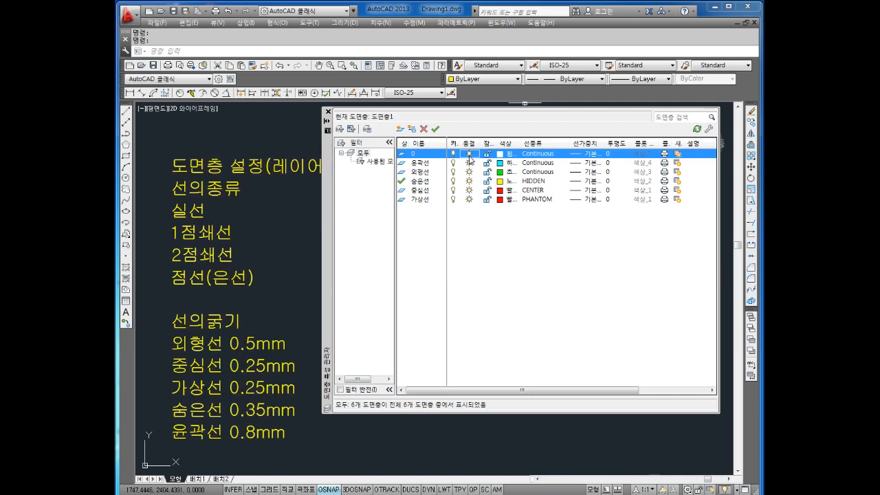
pyautogui.click(487, 155)
pyautogui.click(469, 172)
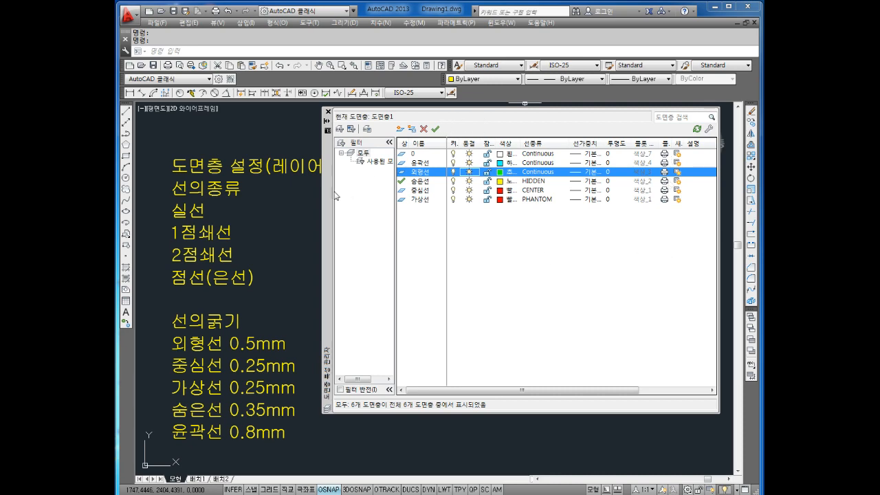
# Close the layer properties manager and dock the floating layer toolbar next to the workspace selector
pyautogui.moveTo(332, 191); pyautogui.dragTo(291, 199)
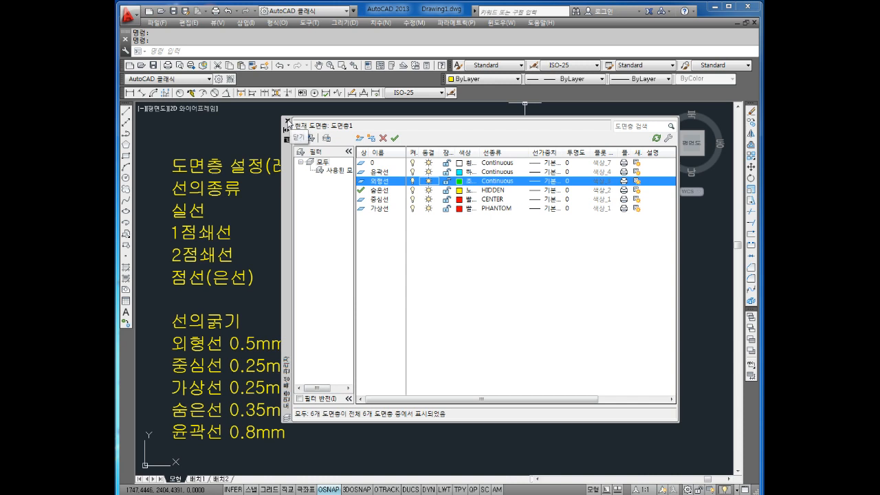
pyautogui.click(288, 121)
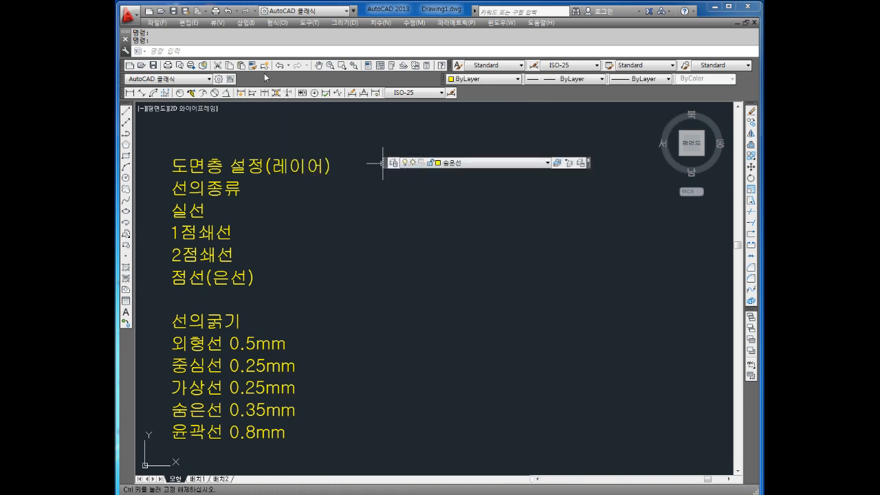
pyautogui.moveTo(389, 163); pyautogui.dragTo(274, 97)
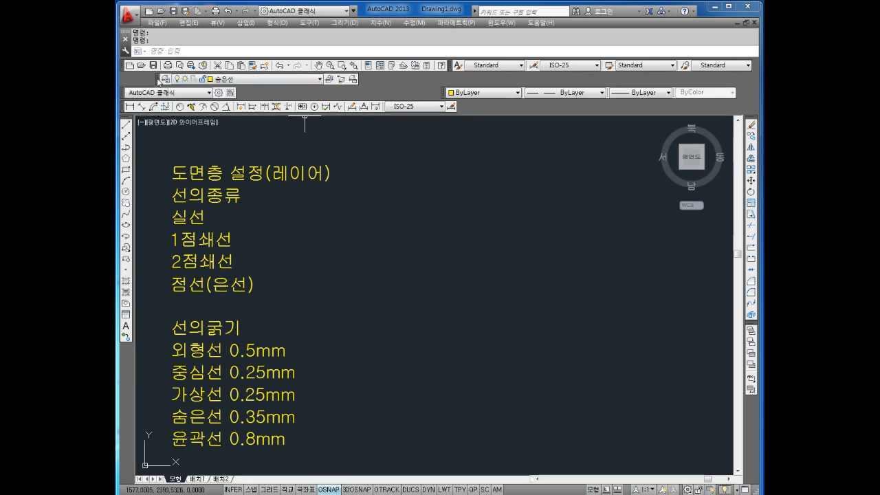
pyautogui.moveTo(265, 88)
pyautogui.mouseDown()
pyautogui.moveTo(274, 80)
pyautogui.moveTo(253, 95)
pyautogui.moveTo(247, 81)
pyautogui.moveTo(239, 94)
pyautogui.mouseUp()
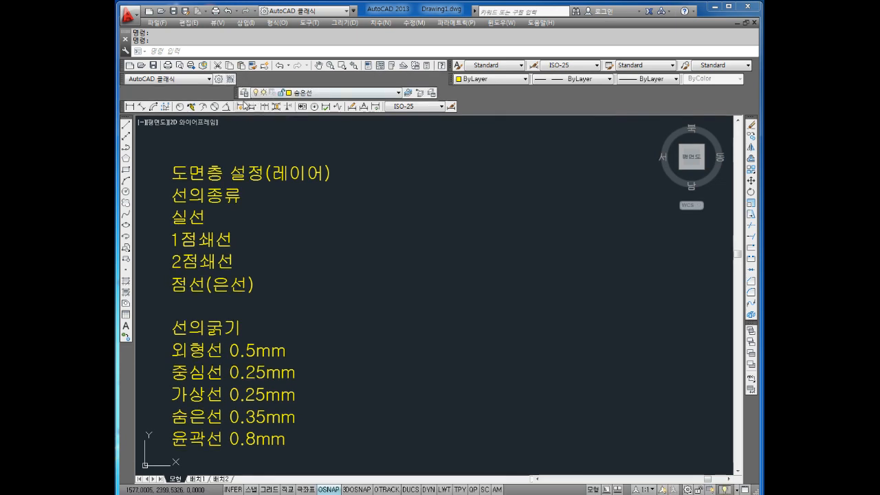
# Delete the text note listing the line types and thicknesses from the drawing
pyautogui.scroll(-5, 334, 234)
pyautogui.click(334, 243)
pyautogui.click(277, 311)
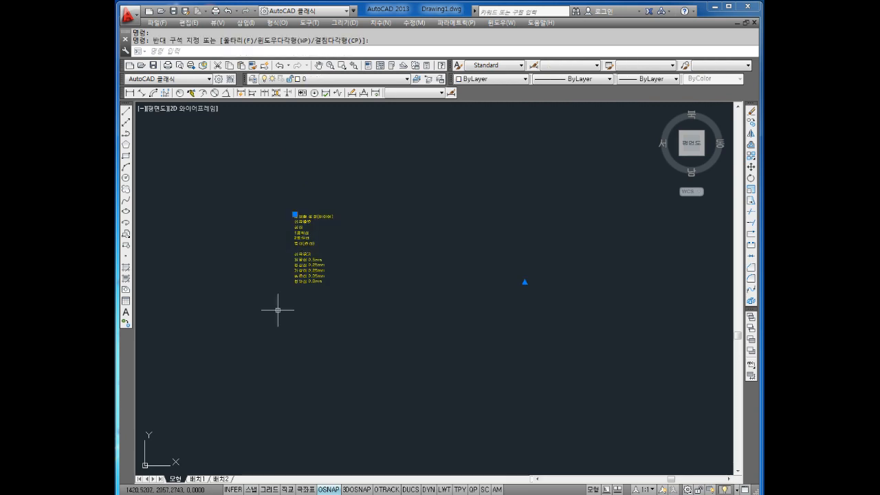
pyautogui.press('Delete')
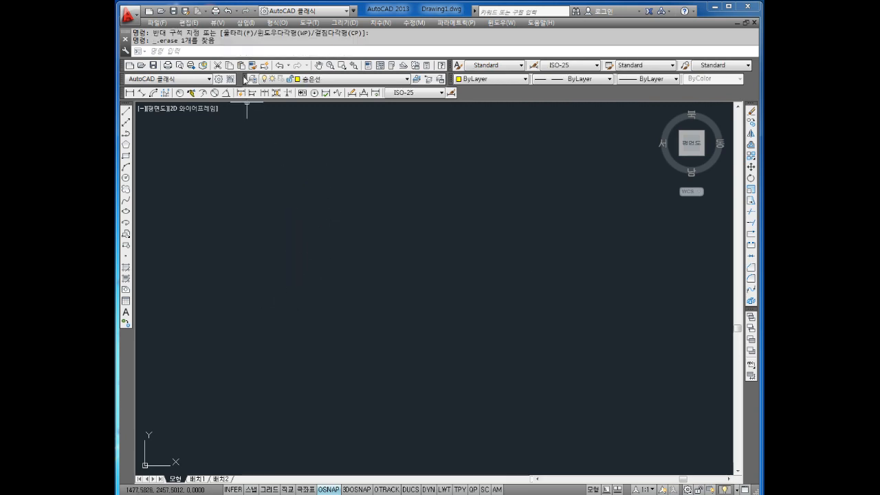
# Reopen the layer properties manager and review the colours and line types of all layers
pyautogui.click(252, 81)
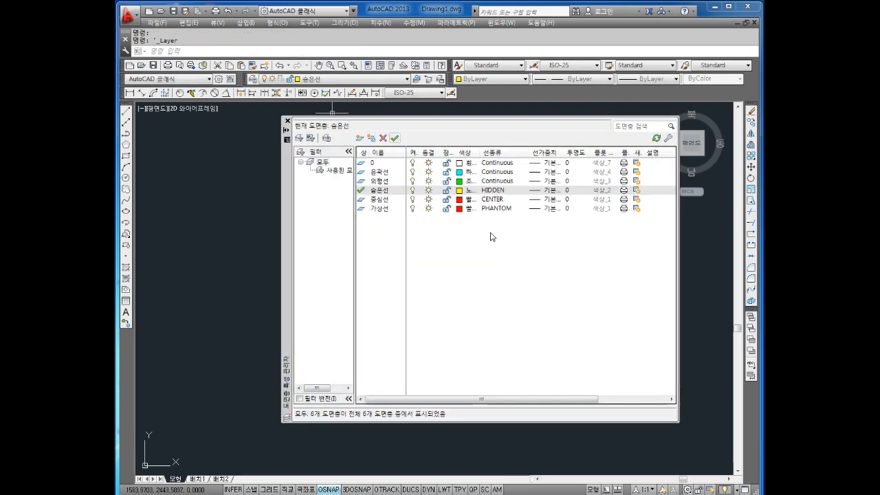
pyautogui.click(287, 122)
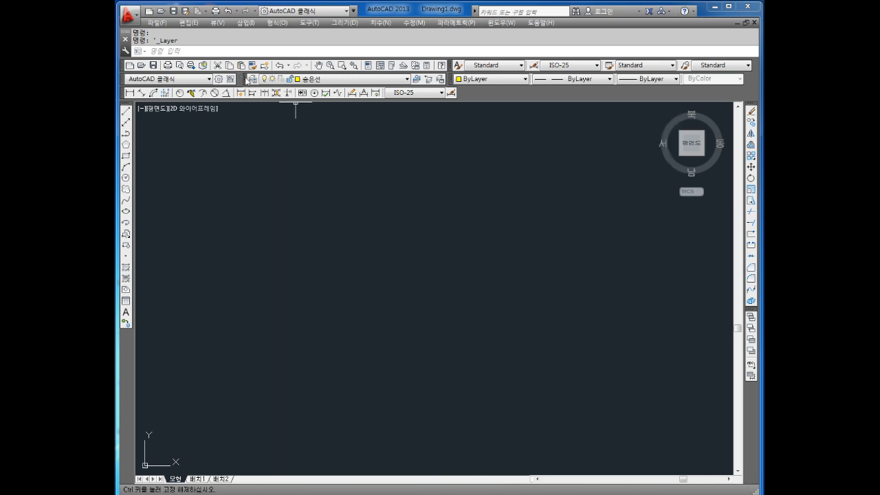
pyautogui.click(250, 79)
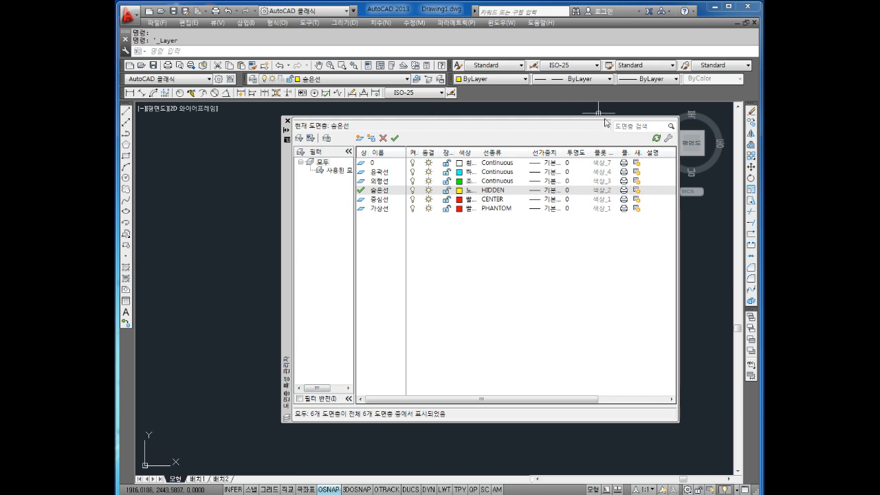
pyautogui.click(288, 121)
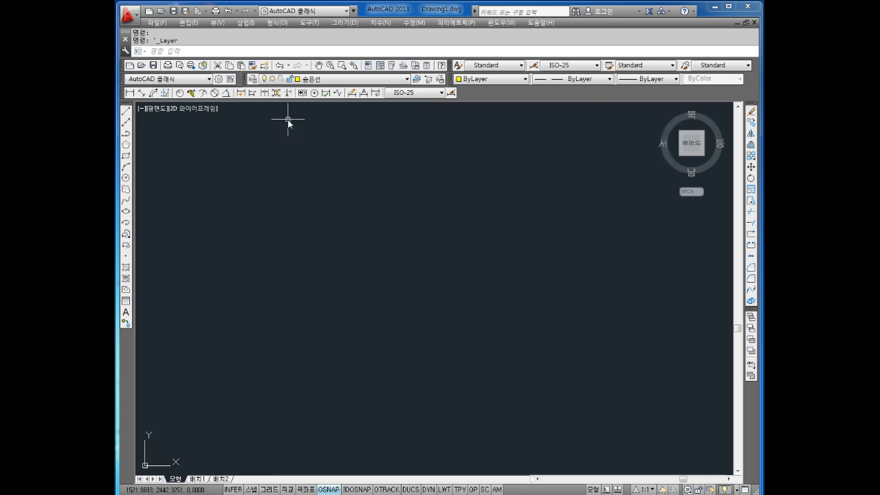
pyautogui.scroll(-5, 306, 192)
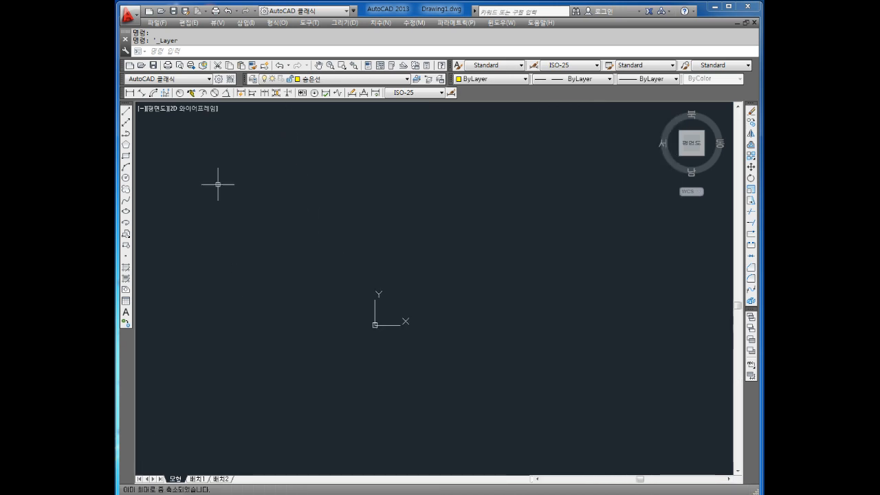
pyautogui.click(250, 81)
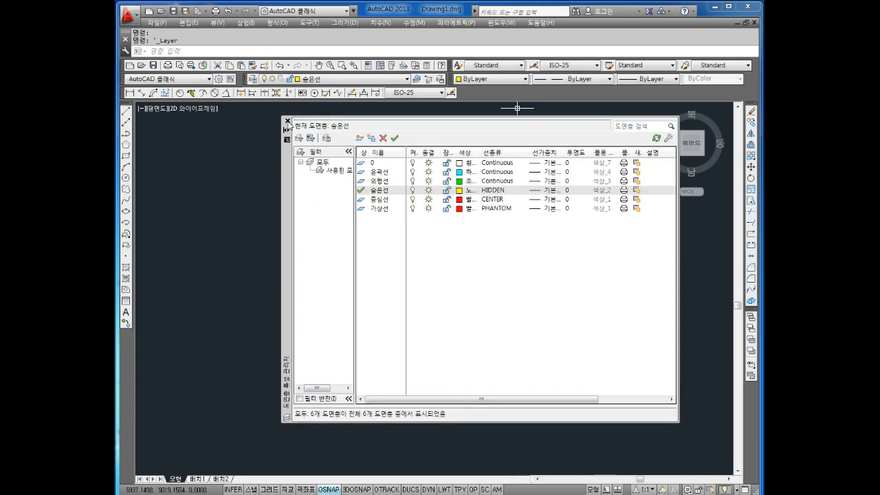
# Close the layer properties manager and zoom the view to the whole drawing with Zoom All
pyautogui.click(288, 121)
pyautogui.scroll(-3, 406, 196)
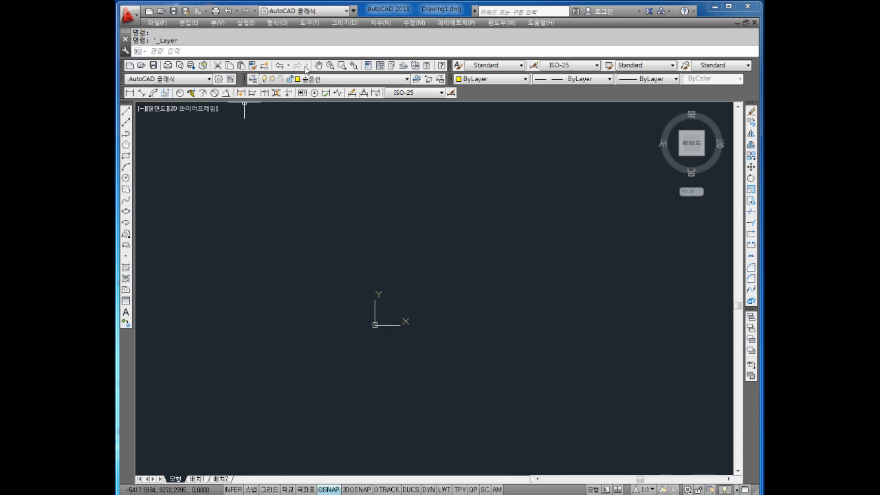
pyautogui.write('z')
pyautogui.press('Return')
pyautogui.write('a')
pyautogui.press('Return')
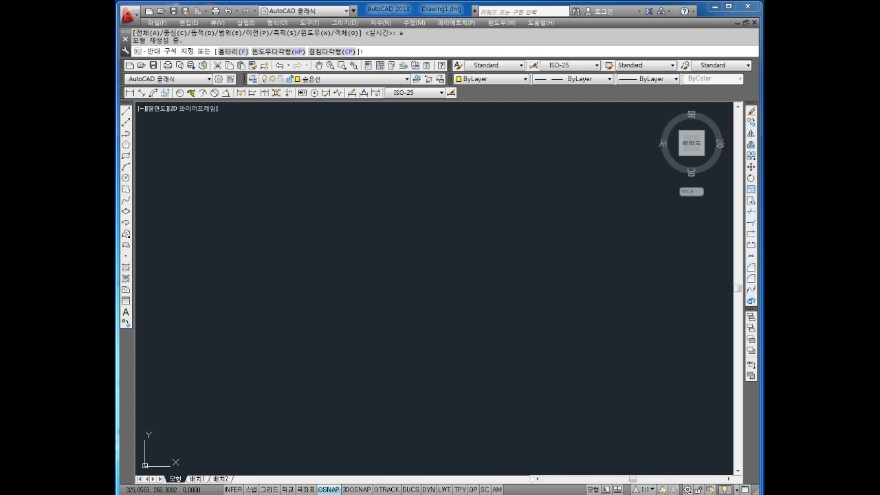
pyautogui.click(583, 139)
pyautogui.click(192, 432)
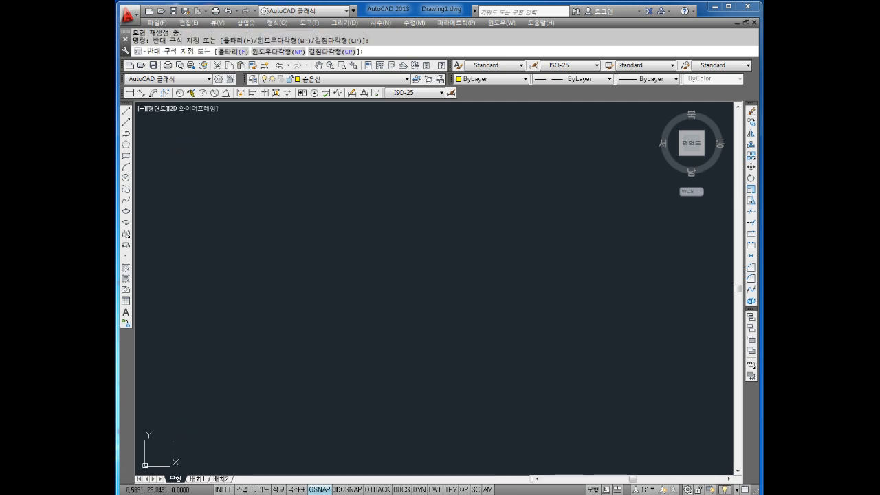
pyautogui.click(324, 235)
pyautogui.click(492, 234)
pyautogui.click(493, 234)
pyautogui.click(493, 234)
pyautogui.press('Escape')
pyautogui.press('Escape')
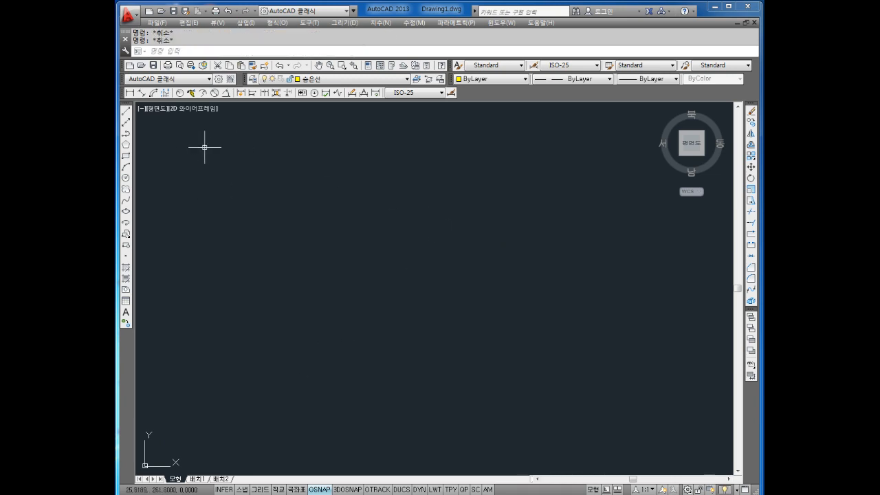
pyautogui.click(626, 126)
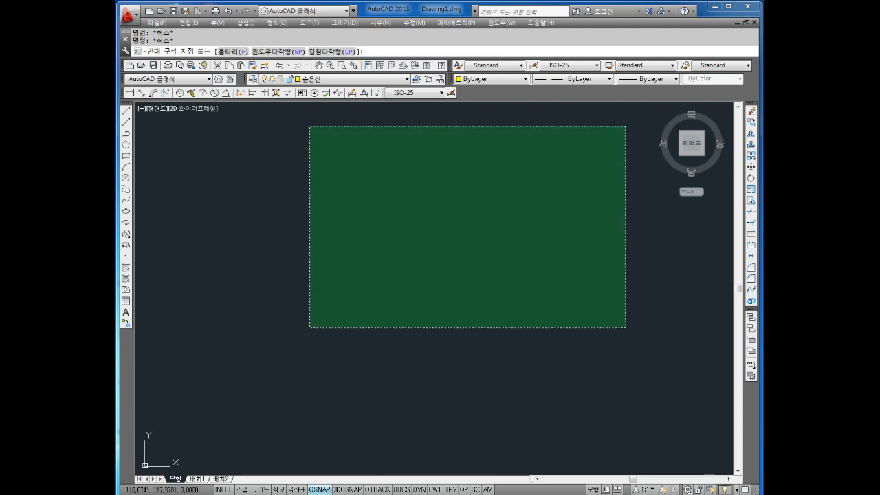
pyautogui.press('Escape')
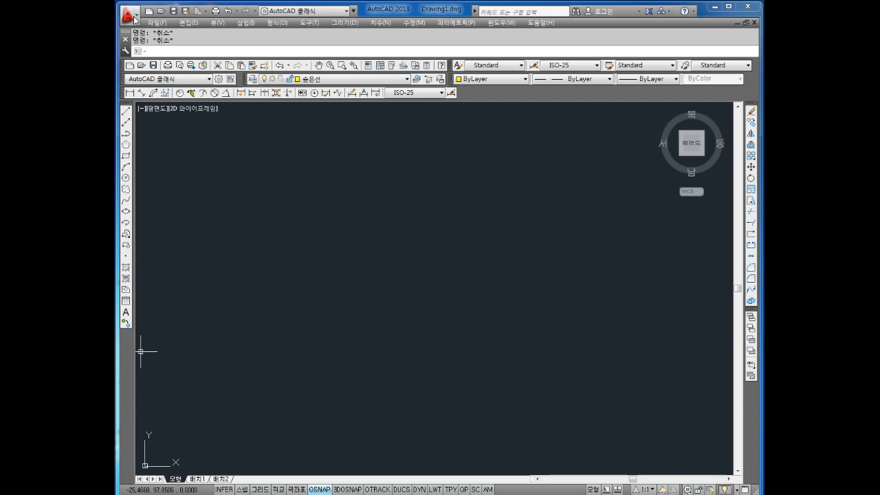
# Start saving the drawing under a new name with the AutoCAD drawing template (*.dwt) file type
pyautogui.click(135, 18)
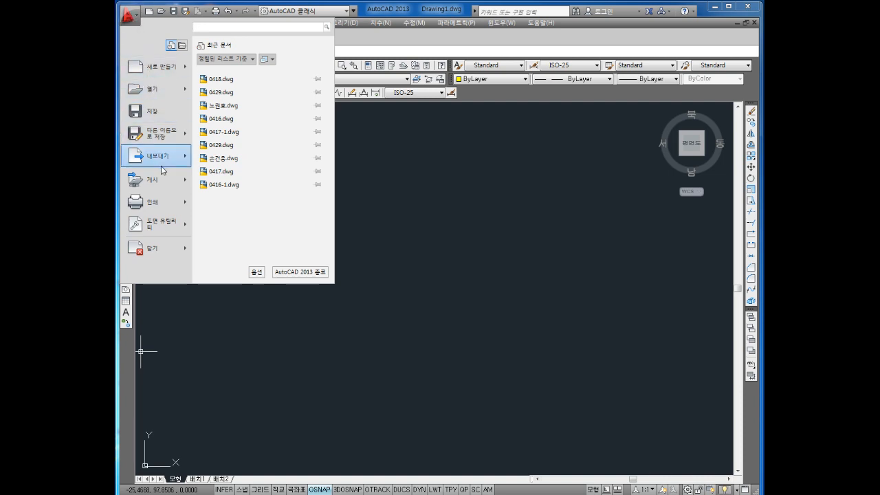
pyautogui.moveTo(174, 138)
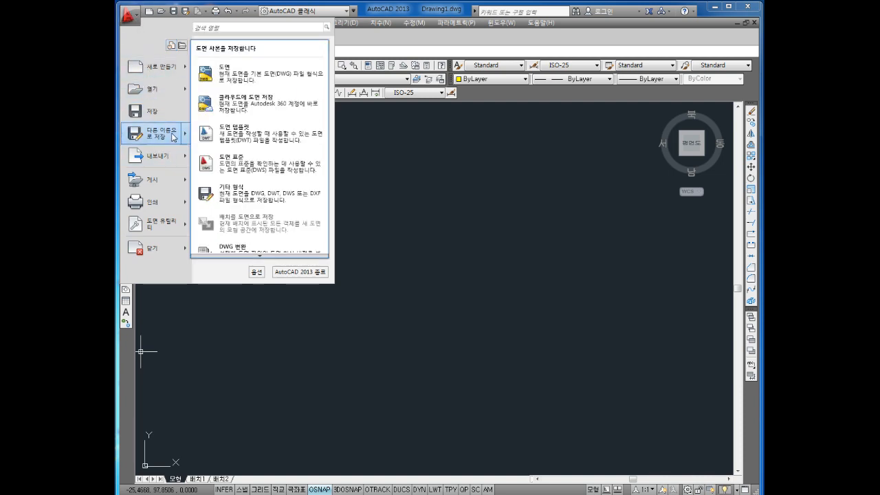
pyautogui.click(173, 137)
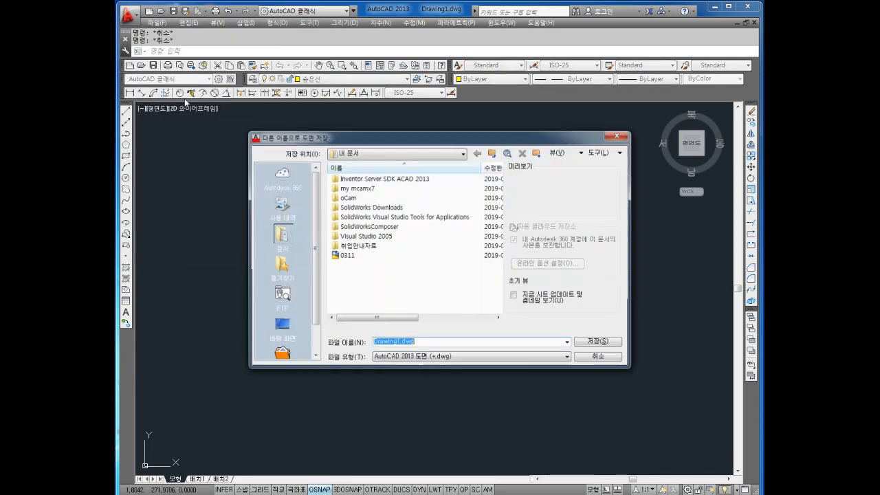
pyautogui.moveTo(376, 141); pyautogui.dragTo(376, 101)
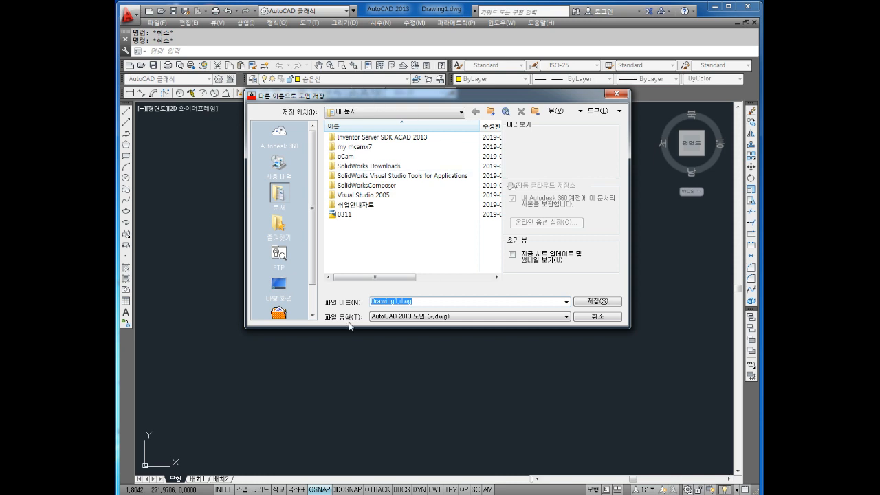
pyautogui.click(436, 317)
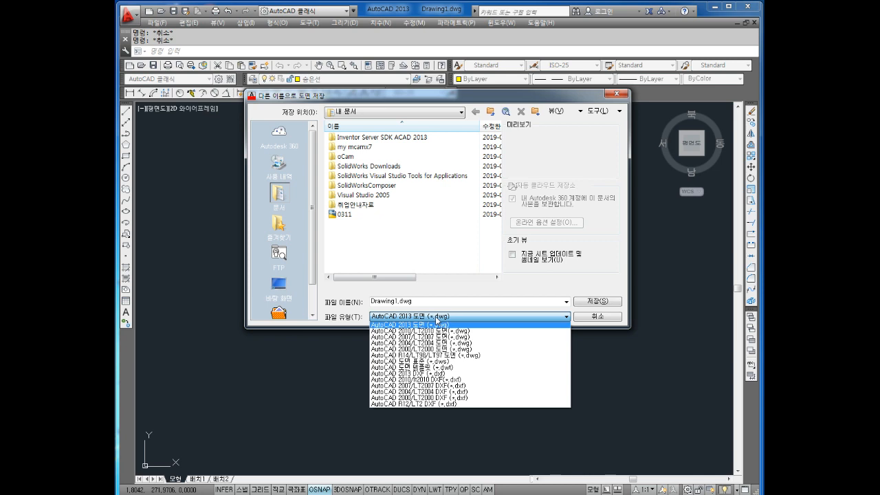
pyautogui.click(423, 368)
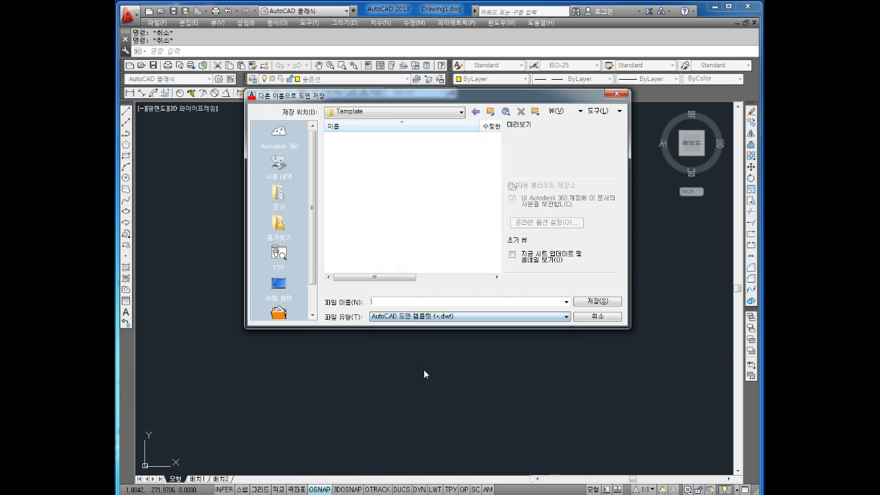
pyautogui.click(432, 317)
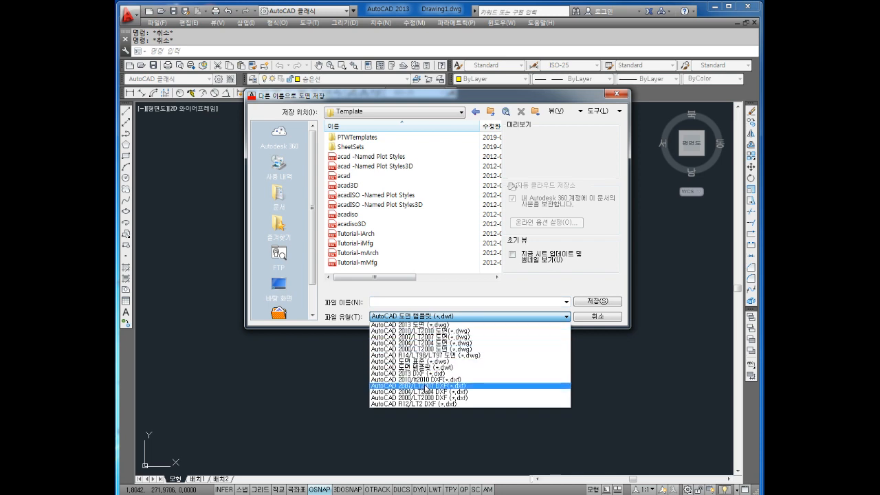
pyautogui.click(429, 368)
# Name the template 레이어설정, save it in the Template folder and accept the template options with metric units
pyautogui.click(394, 300)
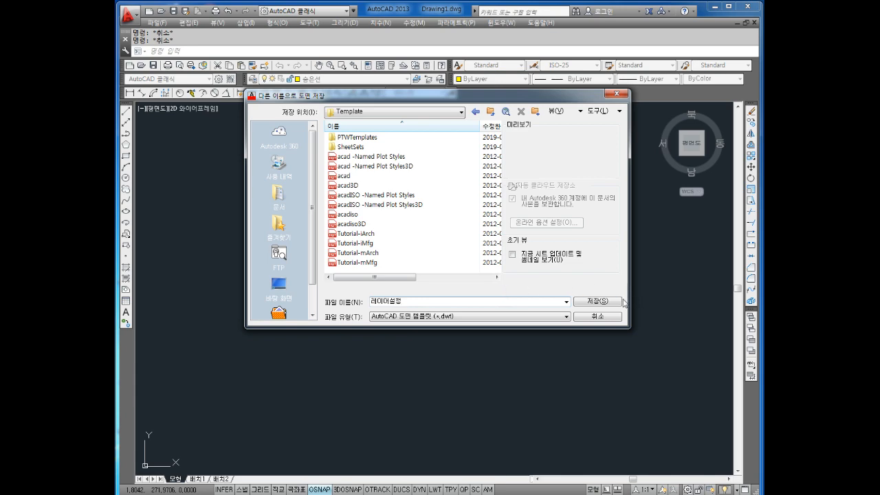
pyautogui.click(596, 302)
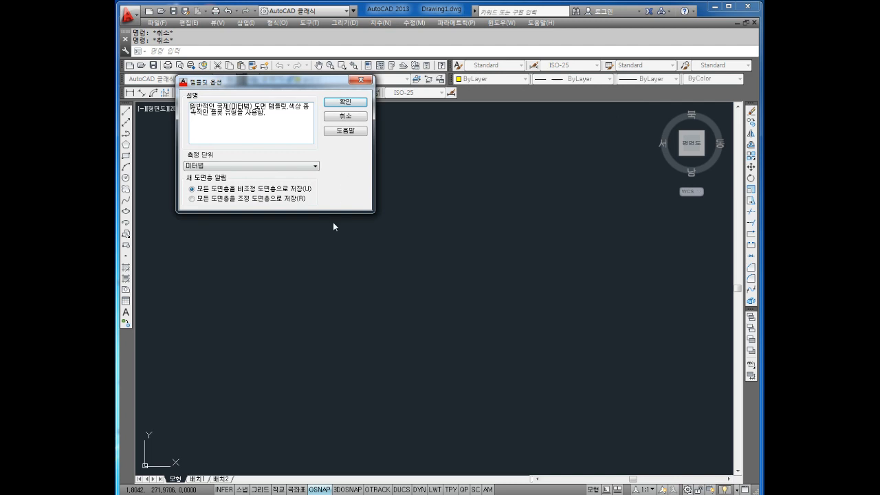
pyautogui.click(346, 102)
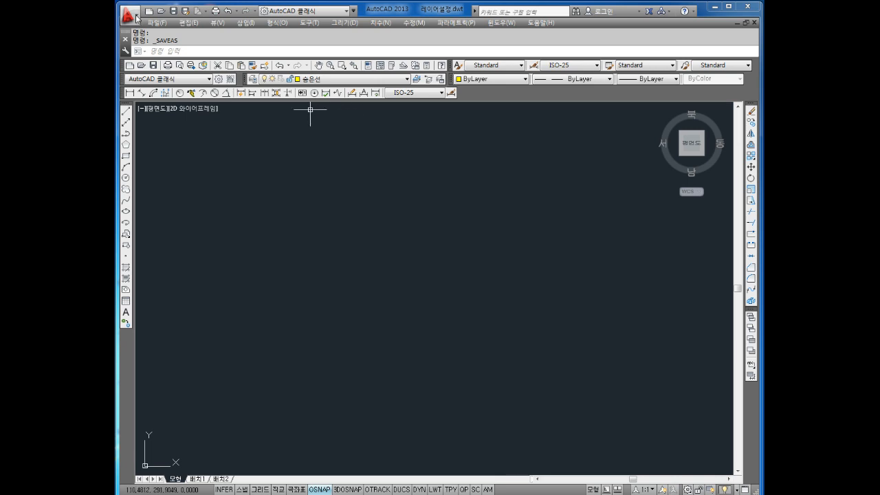
pyautogui.click(156, 23)
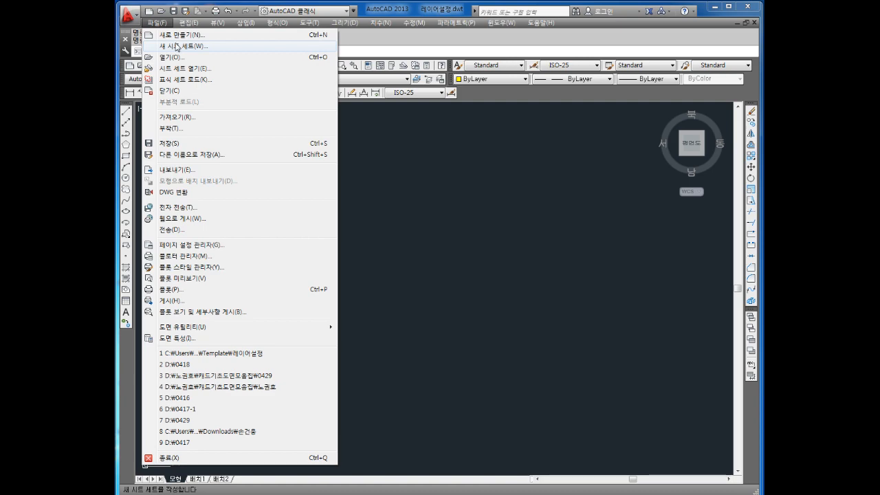
pyautogui.click(414, 23)
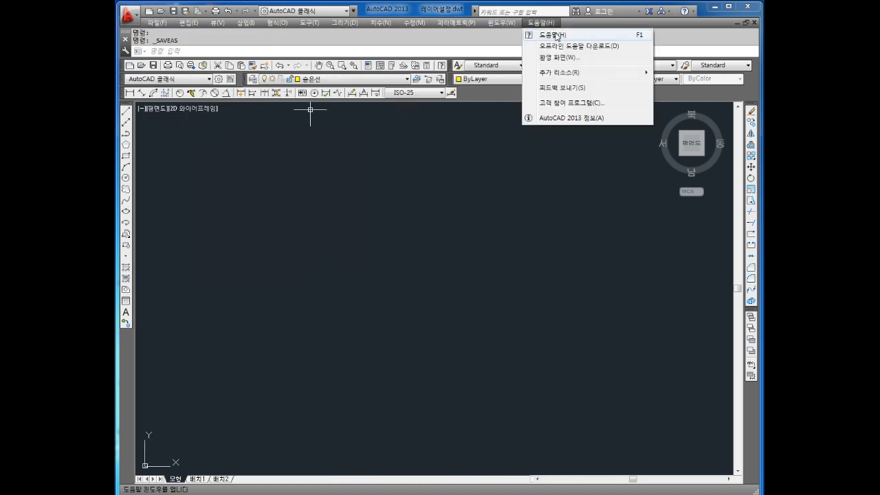
pyautogui.click(550, 33)
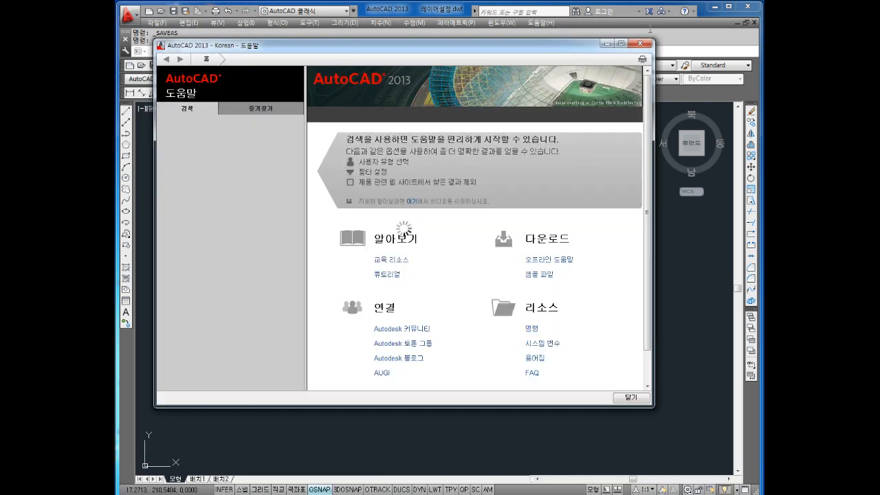
pyautogui.click(641, 43)
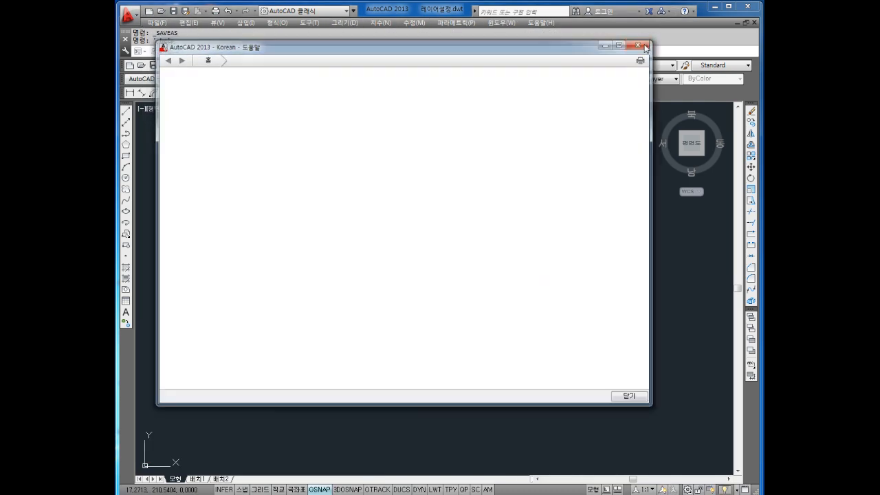
# Create a new drawing from the 레이어설정 template and check its layers in the layer properties manager
pyautogui.click(157, 23)
pyautogui.click(165, 35)
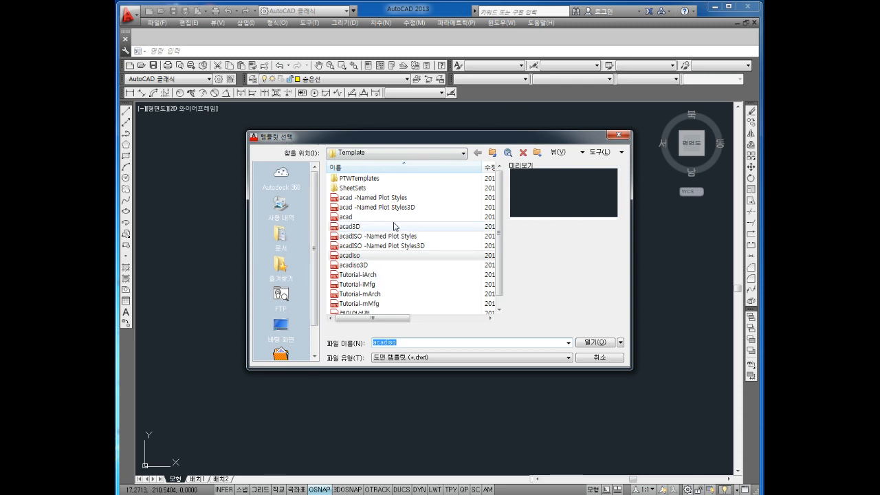
pyautogui.click(385, 236)
pyautogui.scroll(-1, 386, 229)
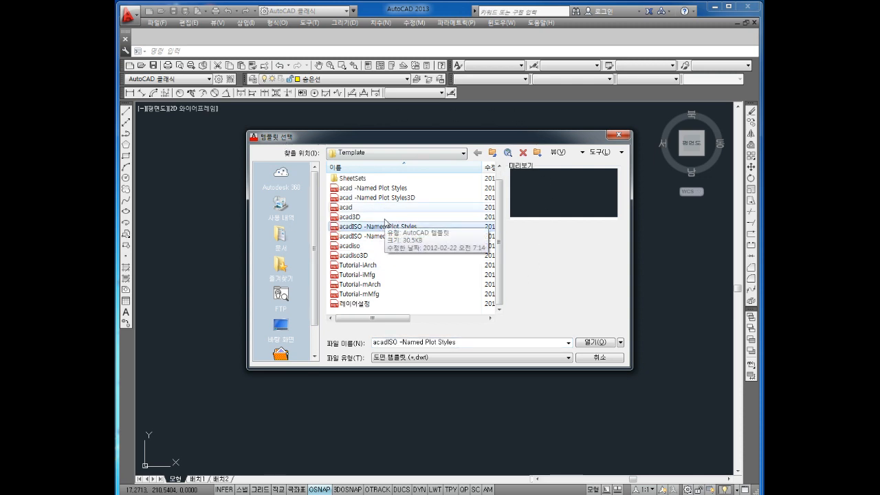
pyautogui.click(354, 306)
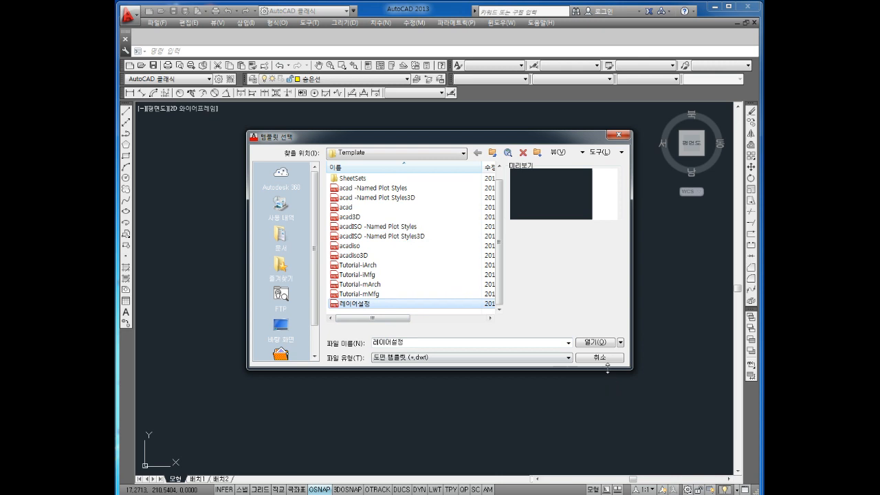
pyautogui.click(595, 343)
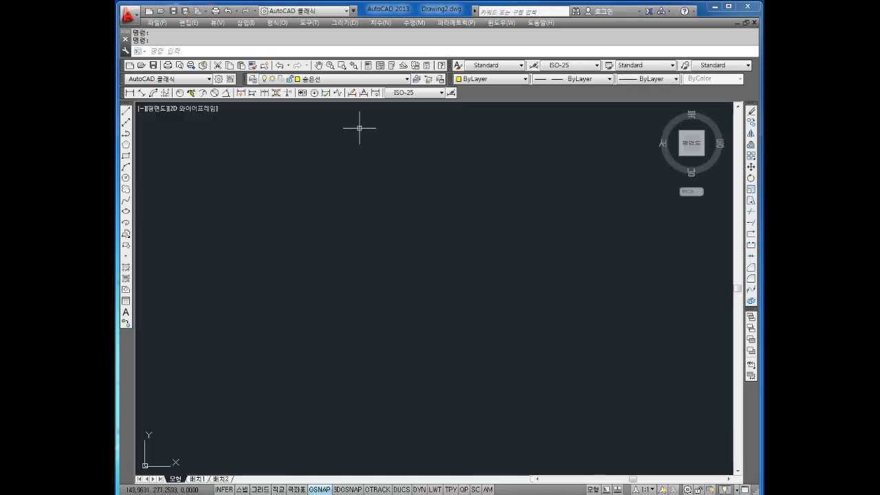
pyautogui.click(254, 80)
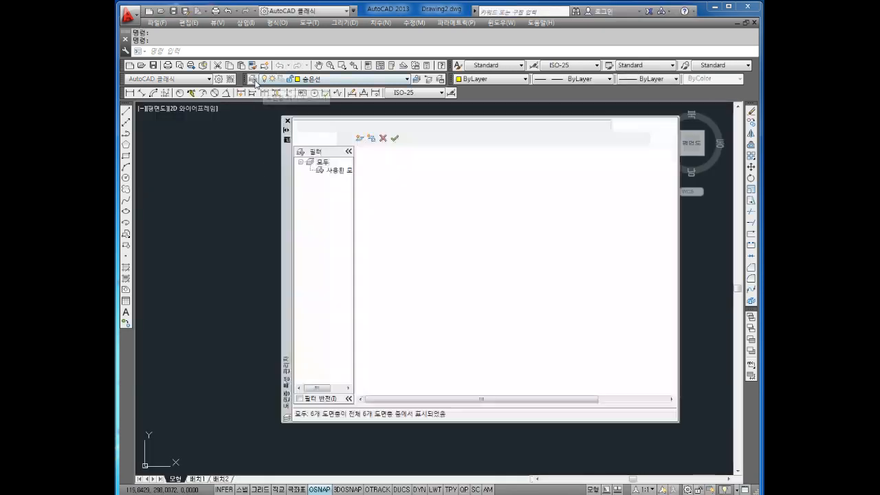
pyautogui.click(288, 121)
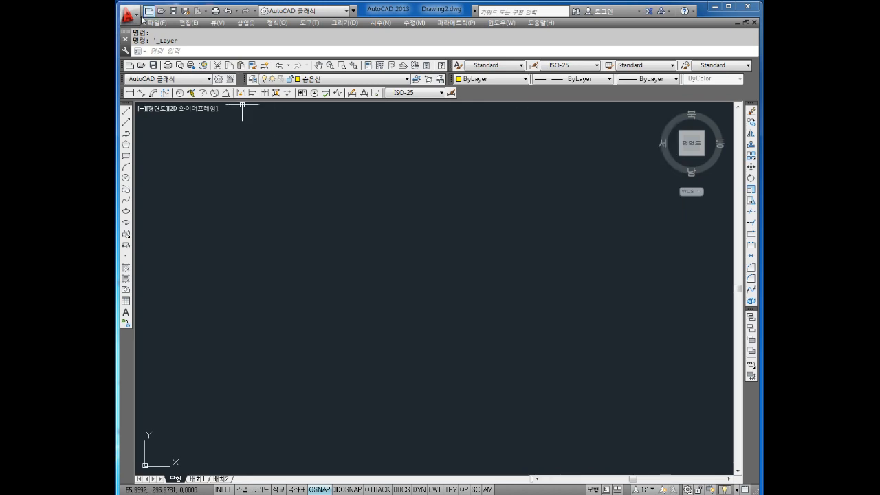
# Create a new drawing from the standard acadiso template
pyautogui.click(157, 22)
pyautogui.click(174, 36)
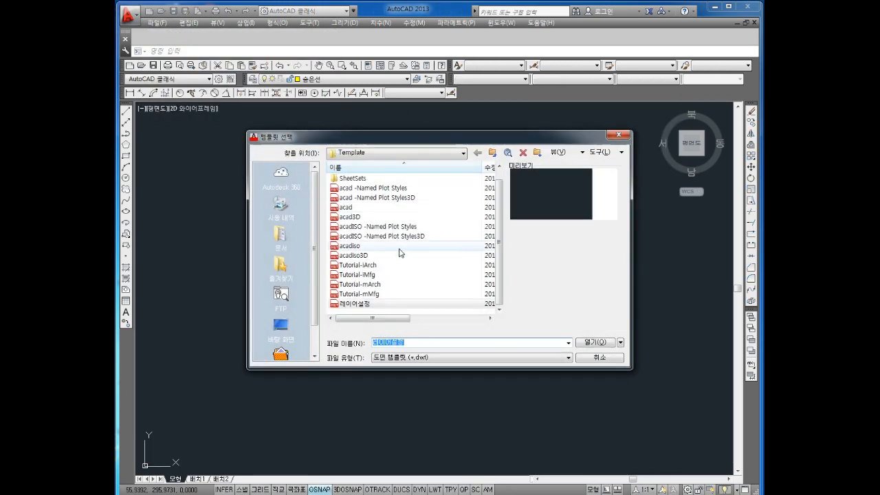
pyautogui.click(353, 246)
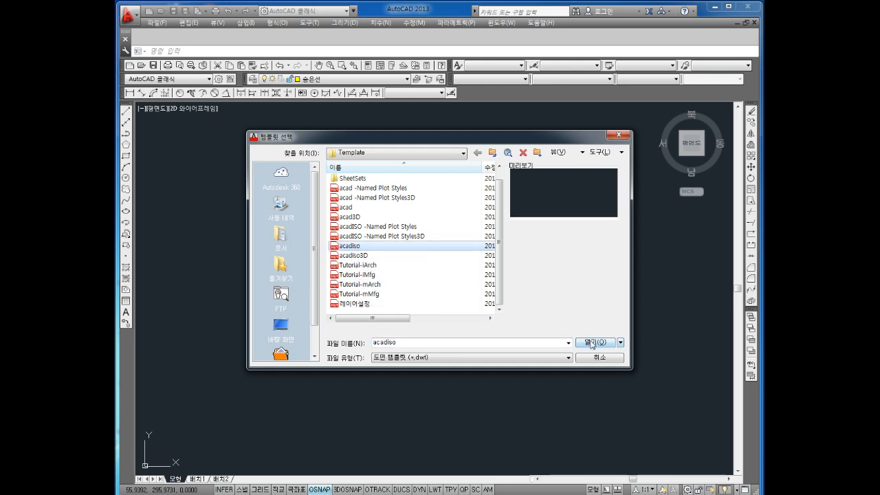
pyautogui.click(593, 343)
# Check which layers the acadiso-based drawing contains in the layer list and the layer properties manager
pyautogui.click(330, 79)
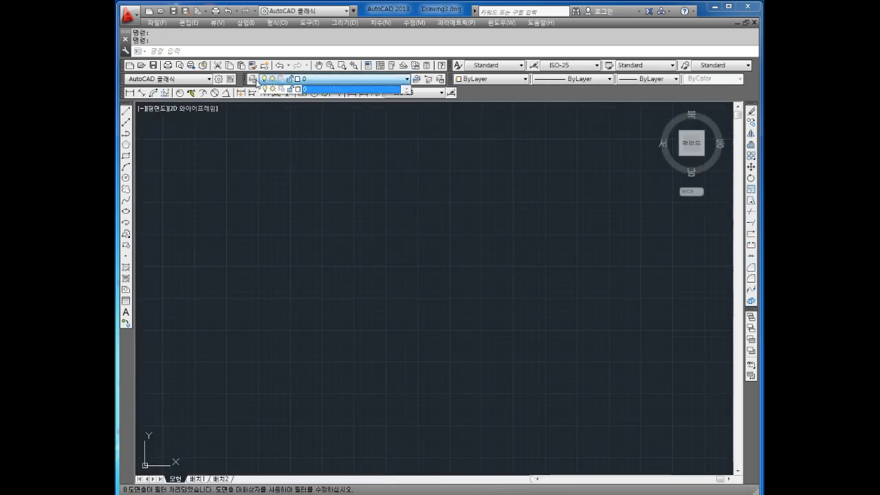
pyautogui.click(257, 83)
pyautogui.click(252, 80)
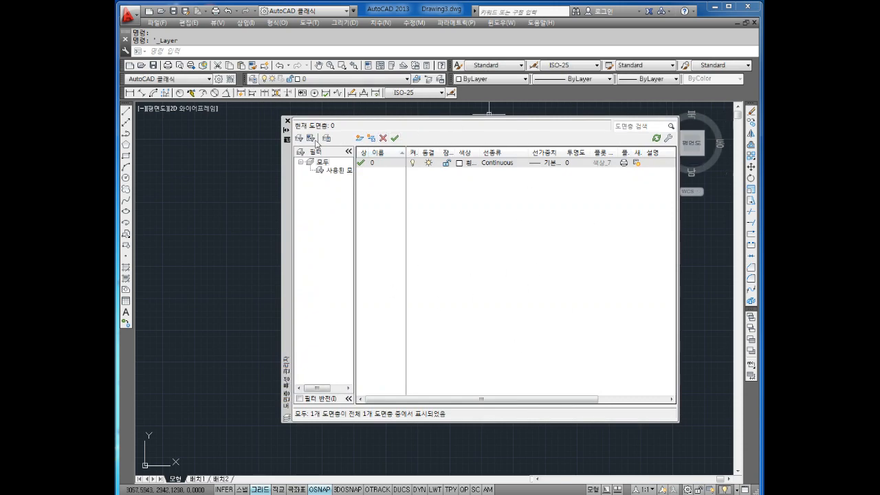
pyautogui.click(287, 120)
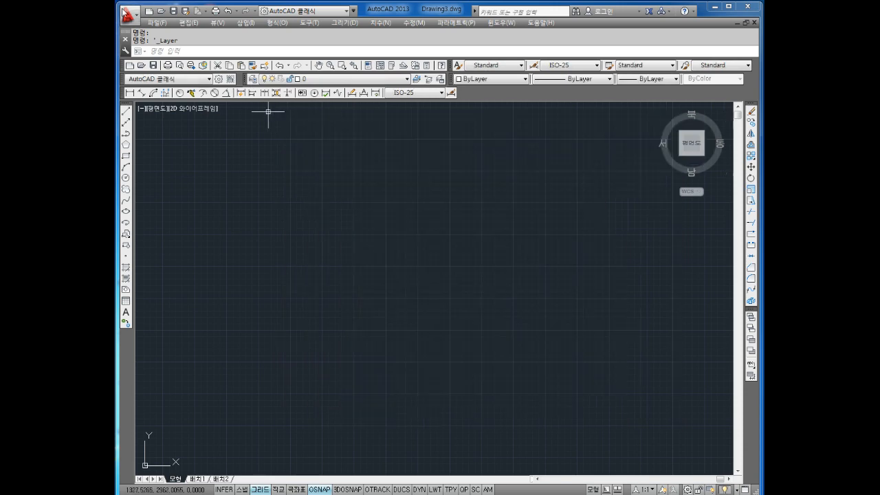
# Create another new drawing from the 레이어설정 template and show its list of layers
pyautogui.click(127, 14)
pyautogui.click(177, 35)
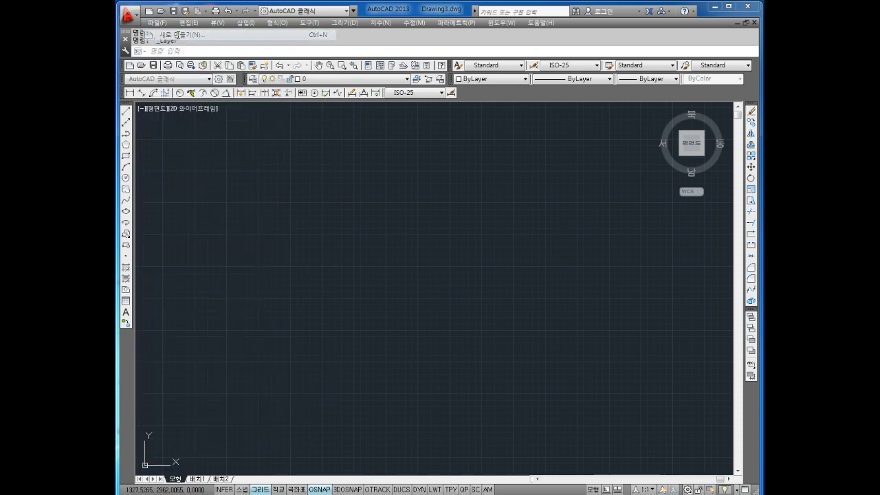
pyautogui.scroll(-1, 412, 281)
pyautogui.click(365, 305)
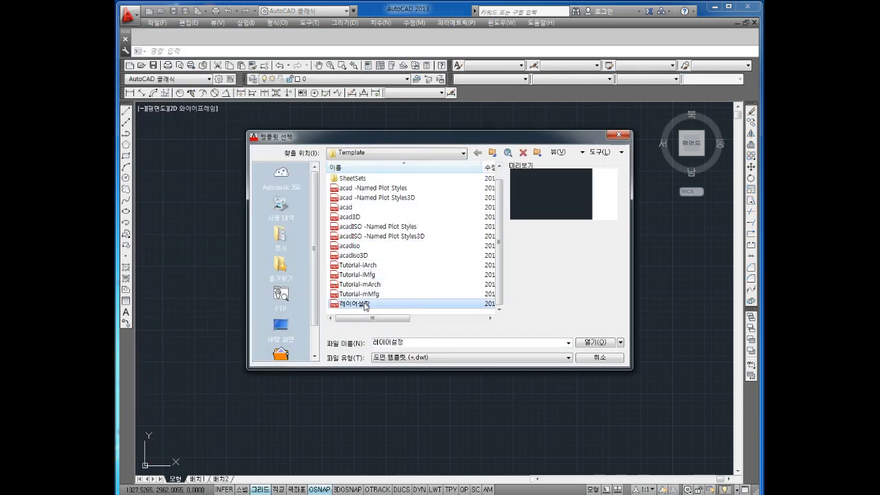
pyautogui.click(592, 342)
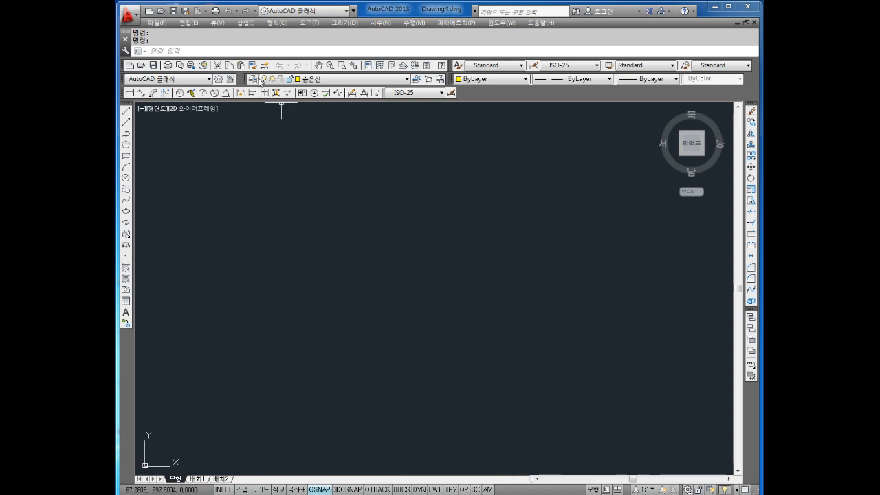
pyautogui.click(309, 79)
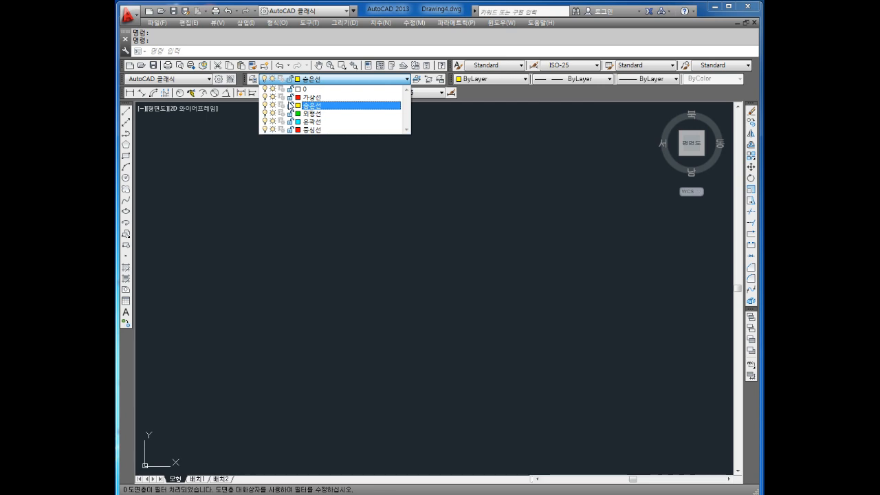
# Close the layer list and set the current colour and linetype to ByLayer, checking the lineweight too
pyautogui.click(560, 183)
pyautogui.press('Escape')
pyautogui.press('Escape')
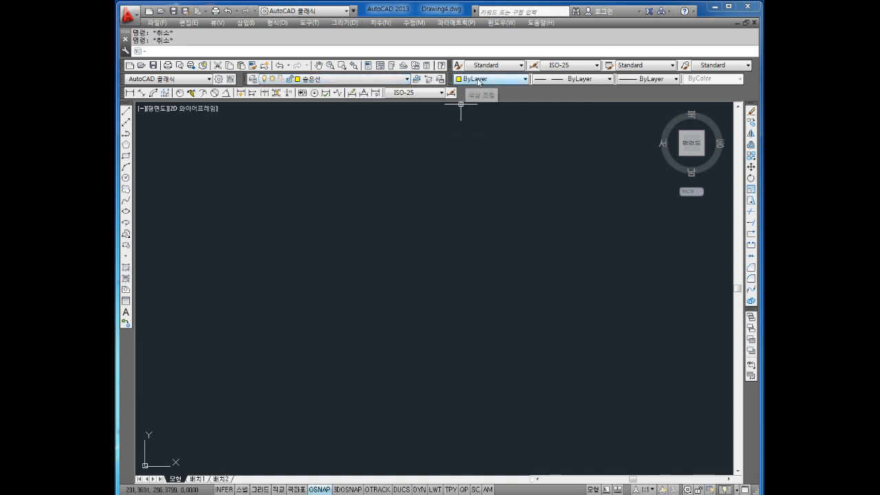
pyautogui.click(497, 83)
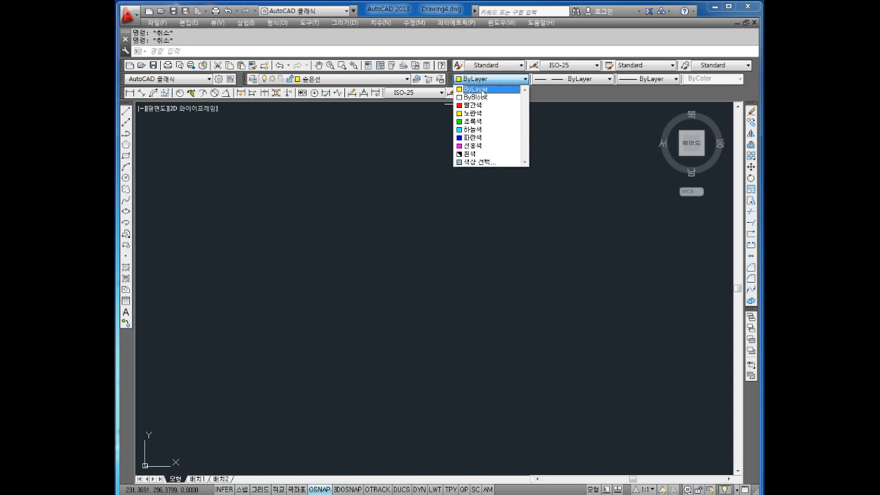
pyautogui.click(482, 89)
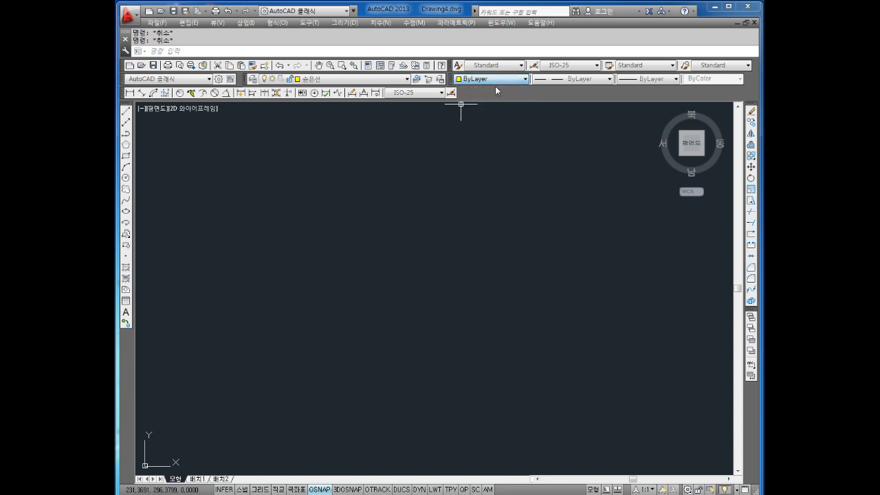
pyautogui.click(579, 80)
pyautogui.click(580, 89)
pyautogui.click(662, 79)
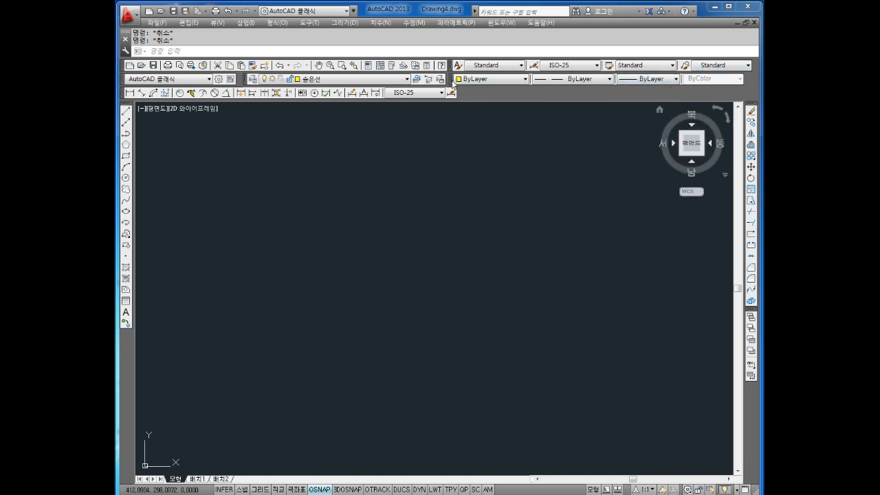
# Float the properties toolbar over the drawing area, reselect ByLayer for colour, linetype and lineweight, and dock it again
pyautogui.moveTo(442, 160); pyautogui.dragTo(442, 158)
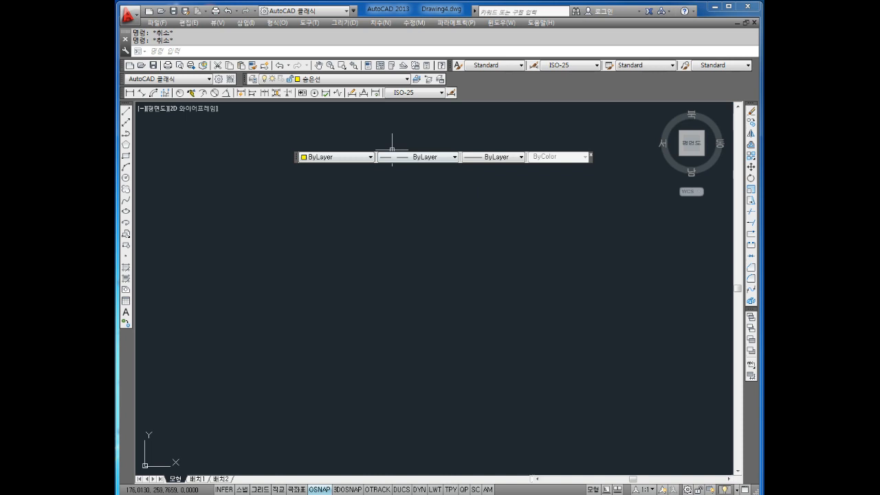
pyautogui.click(323, 157)
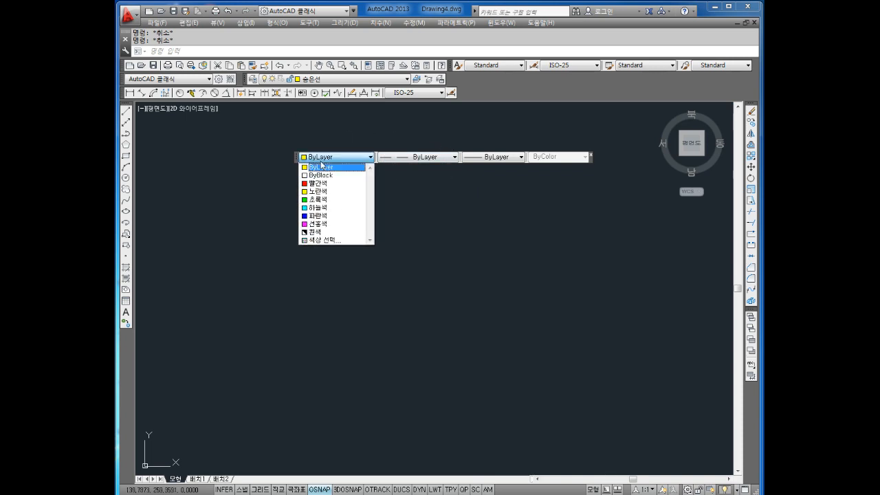
pyautogui.click(321, 167)
pyautogui.click(419, 156)
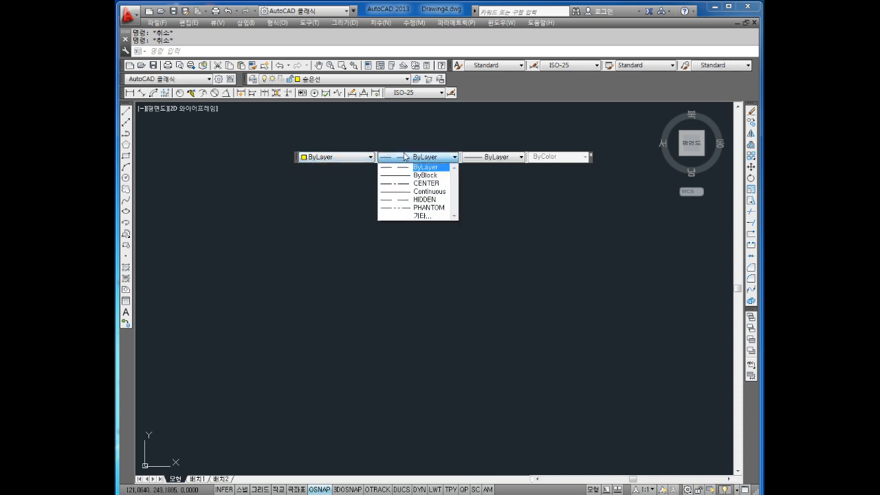
pyautogui.click(424, 167)
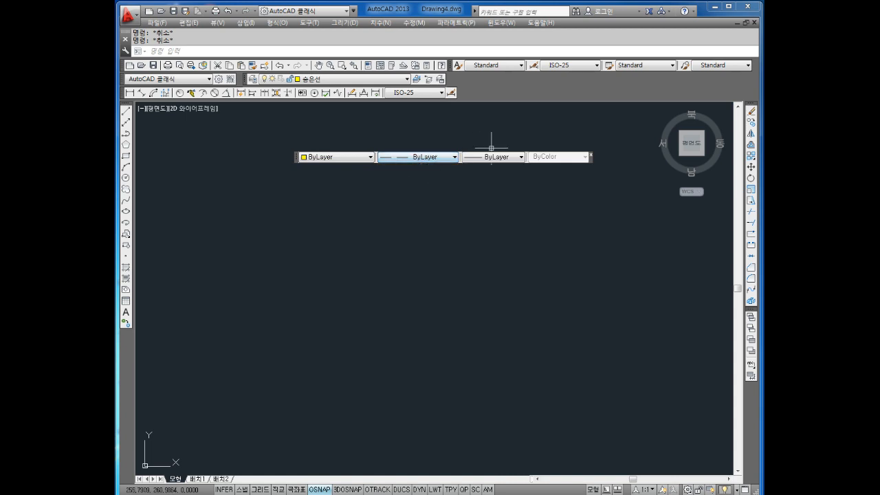
pyautogui.click(494, 157)
pyautogui.click(494, 167)
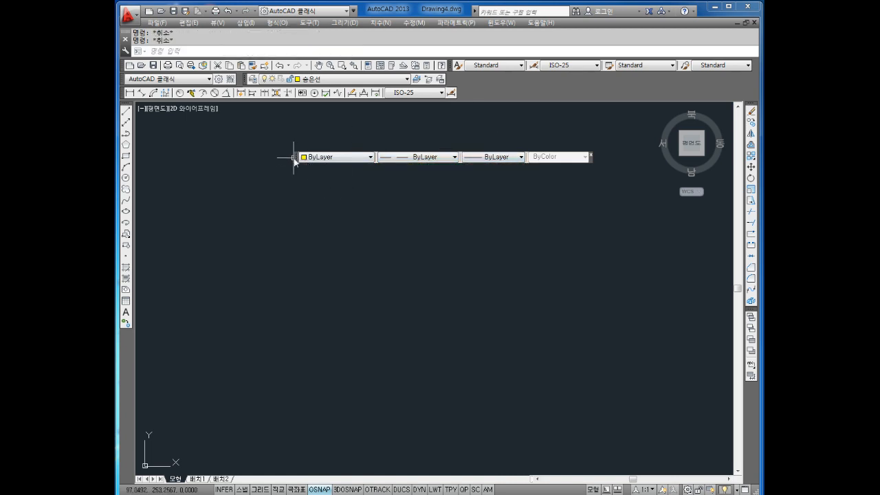
pyautogui.moveTo(501, 83); pyautogui.dragTo(501, 83)
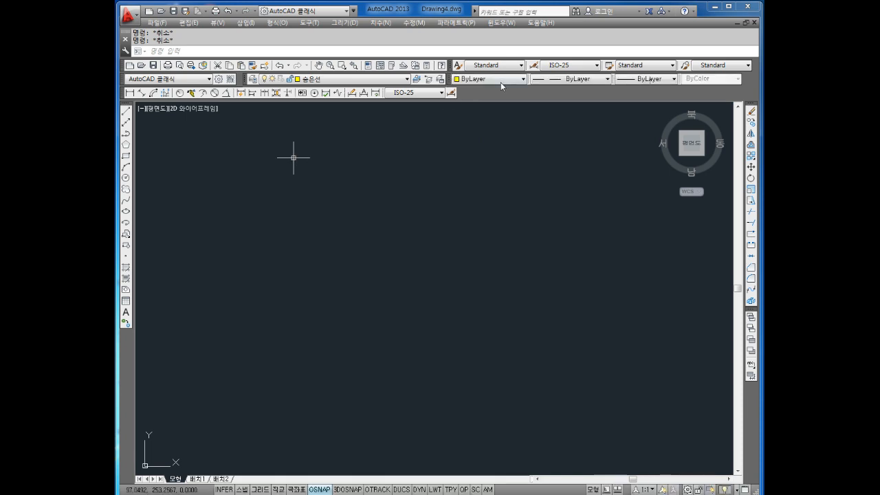
# Examine the list of available toolbars for the 특성 toolbar and close the stray 표면 편집 toolbar
pyautogui.rightClick(500, 94)
pyautogui.moveTo(518, 99)
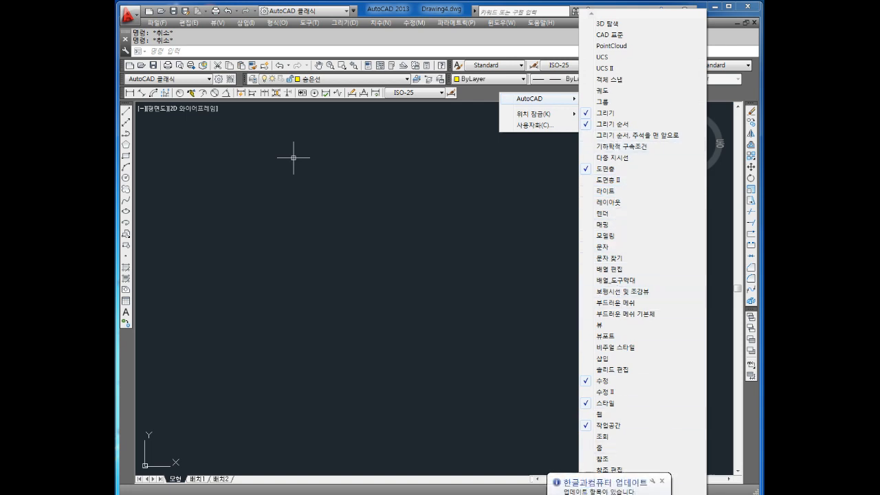
pyautogui.scroll(-8, 642, 247)
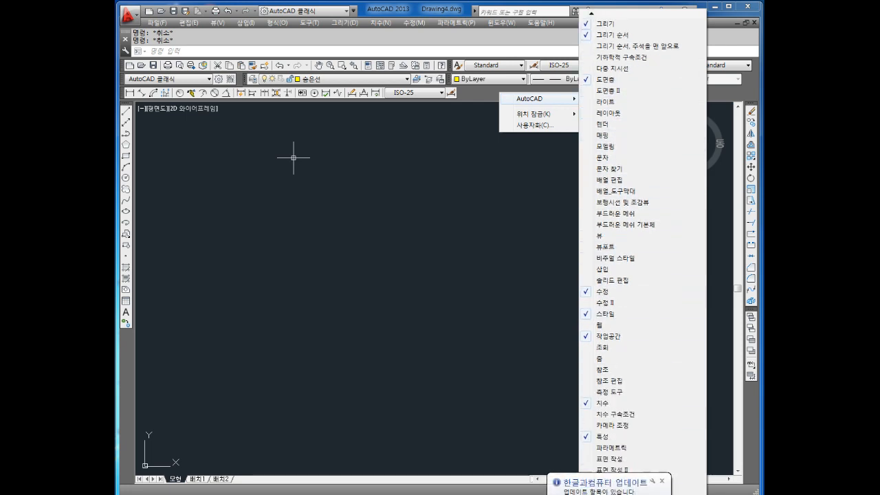
pyautogui.click(667, 482)
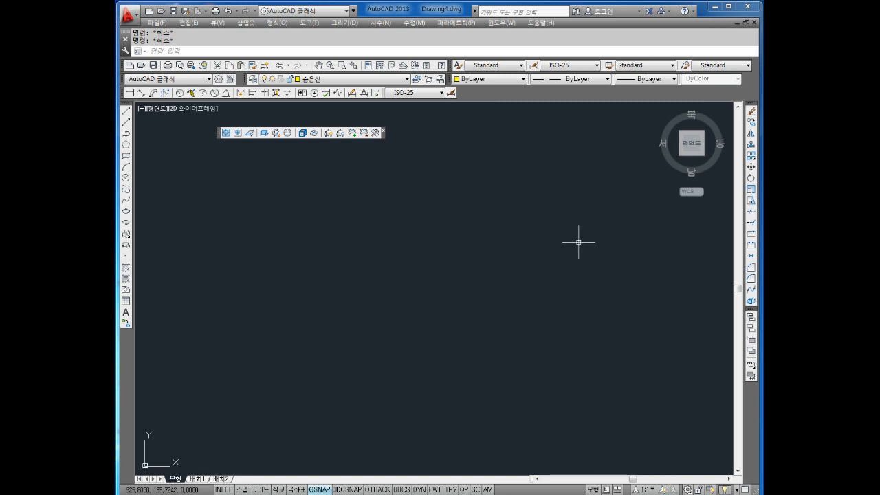
pyautogui.rightClick(538, 94)
pyautogui.moveTo(588, 108)
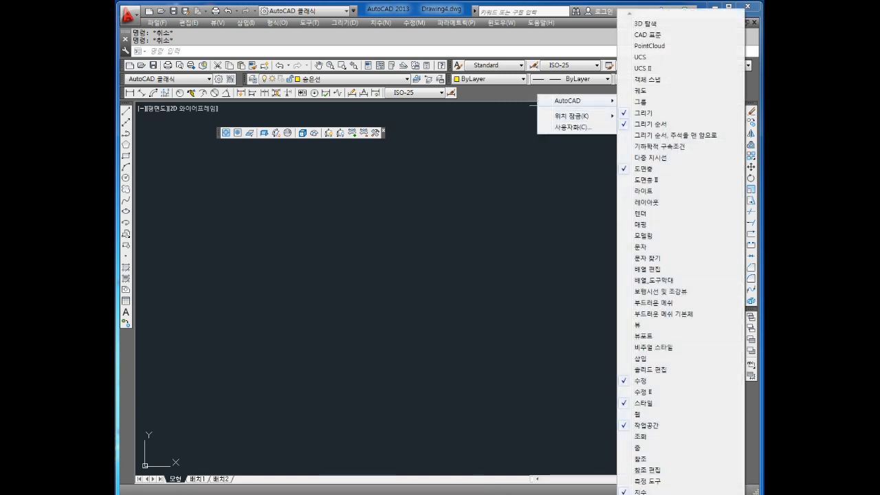
pyautogui.scroll(-6, 681, 258)
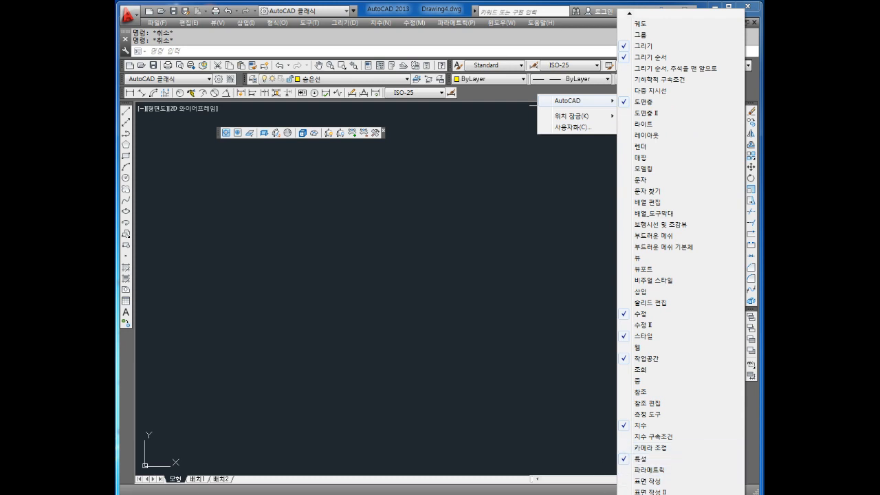
pyautogui.scroll(-2, 660, 461)
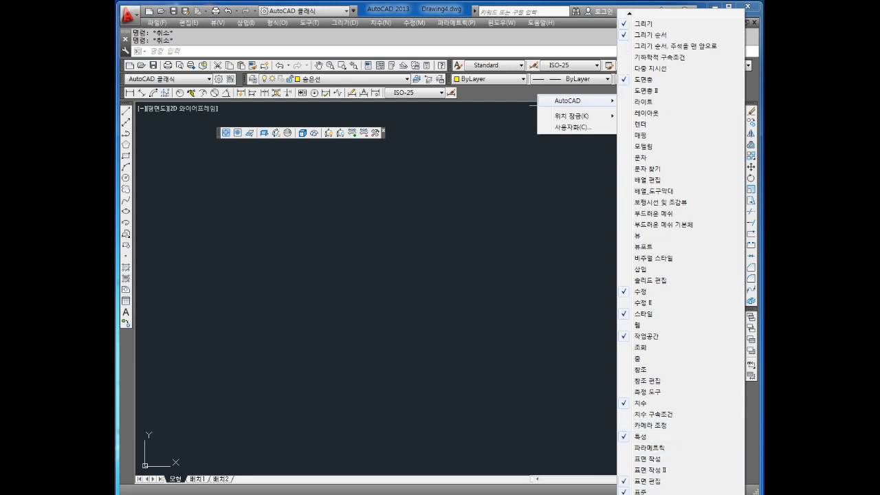
pyautogui.click(622, 437)
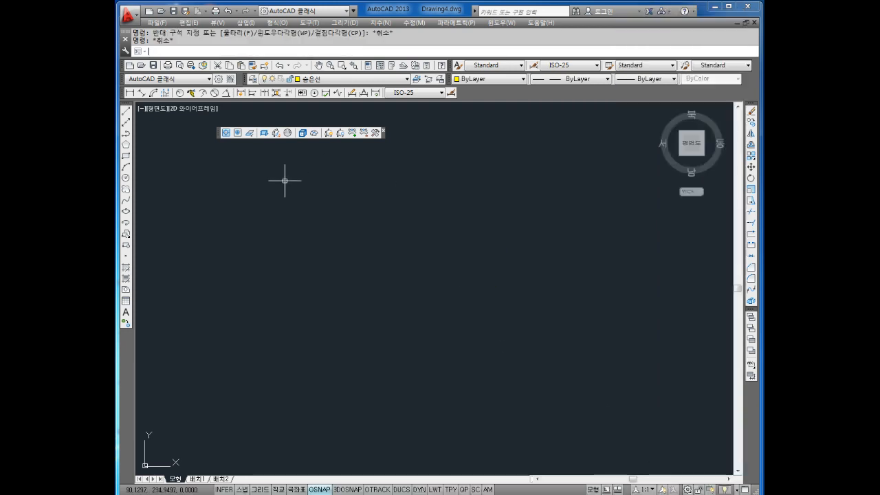
pyautogui.click(384, 130)
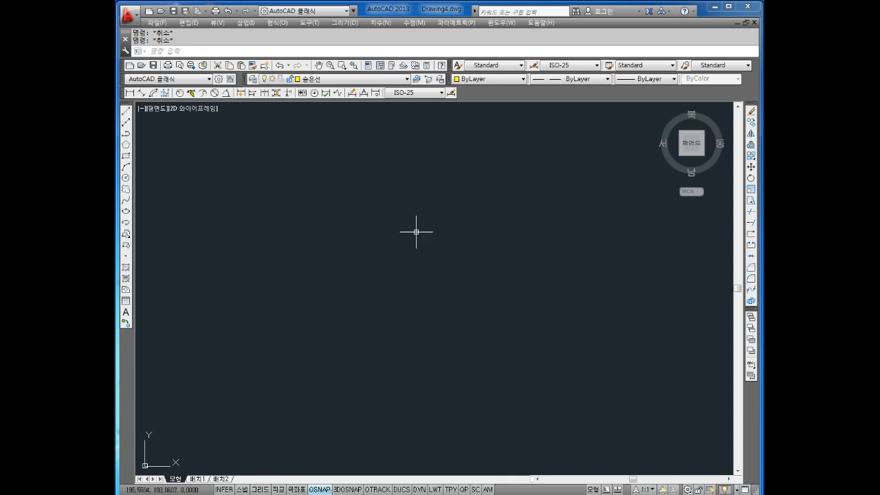
# Make 외형선 the current layer
pyautogui.moveTo(373, 260); pyautogui.dragTo(377, 240, button='middle')
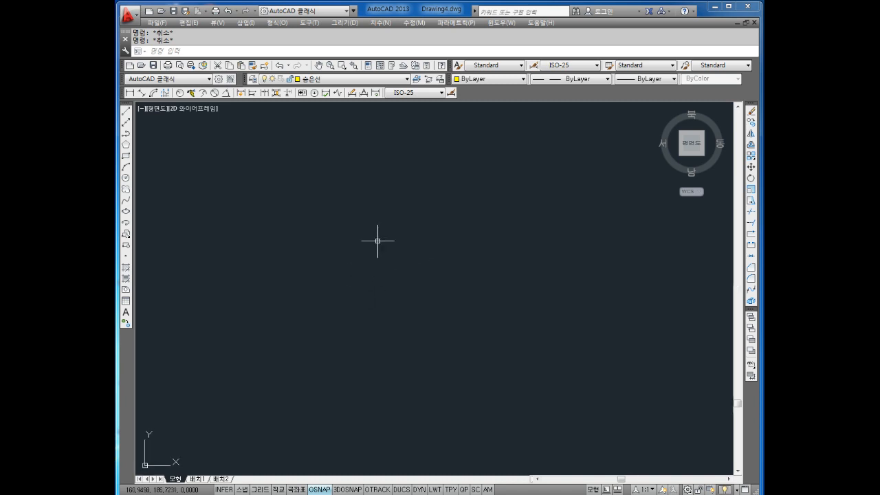
pyautogui.click(318, 81)
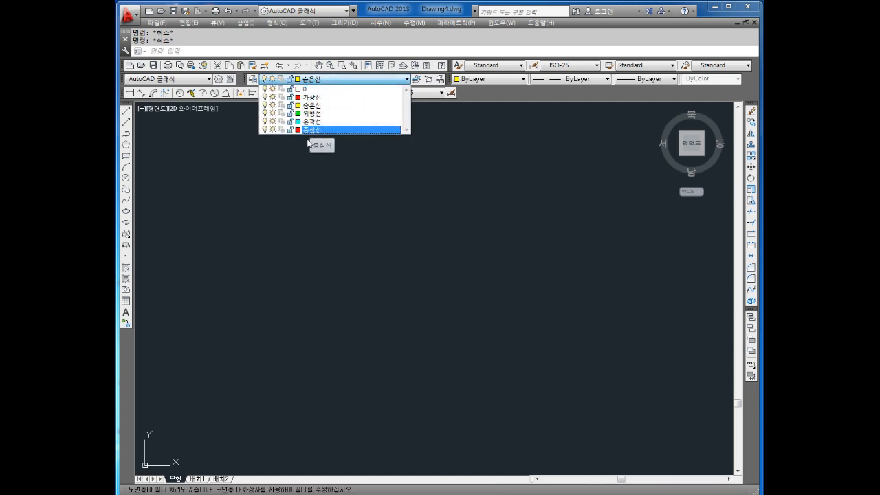
pyautogui.click(309, 113)
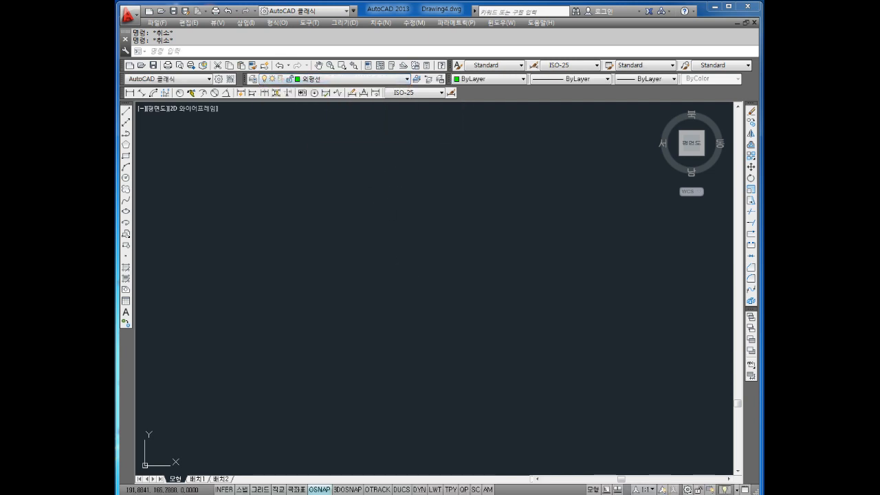
pyautogui.press('F1')
pyautogui.click(641, 45)
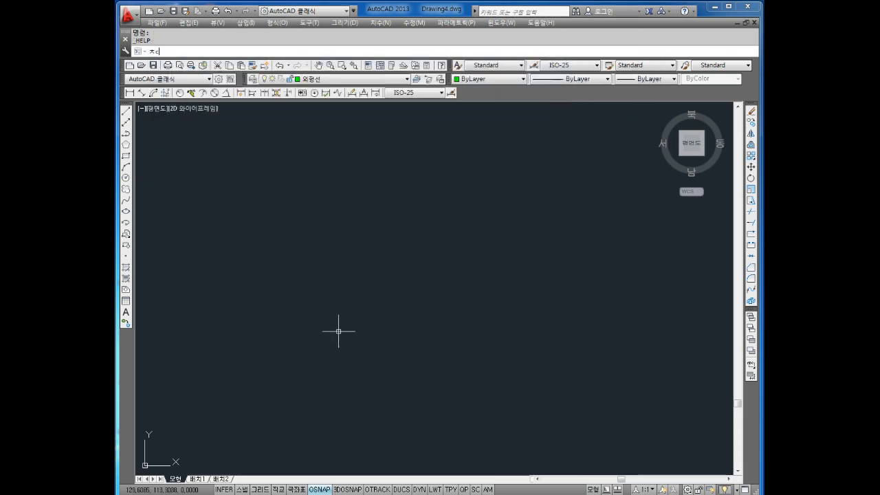
pyautogui.press('Return')
pyautogui.write('cv')
pyautogui.press('Return')
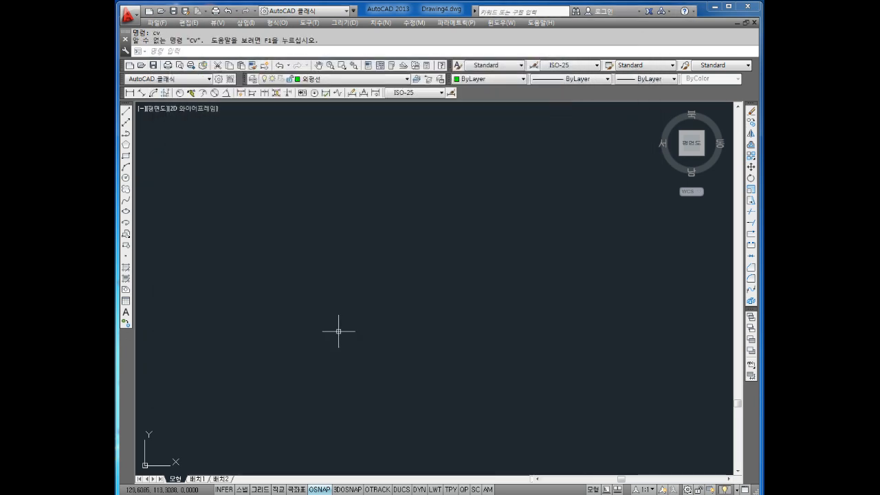
# Draw a circle with a diameter of 40 on the 외형선 layer near the middle of the drawing area
pyautogui.click(389, 296)
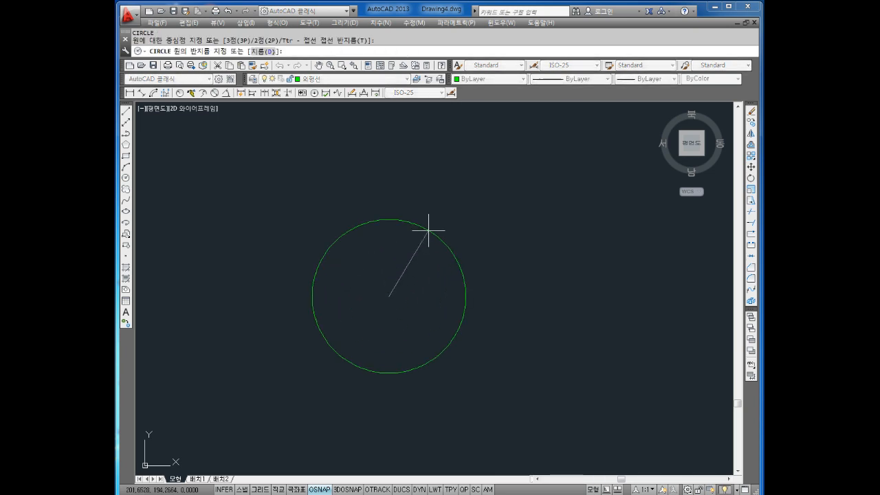
pyautogui.write('d')
pyautogui.press('Return')
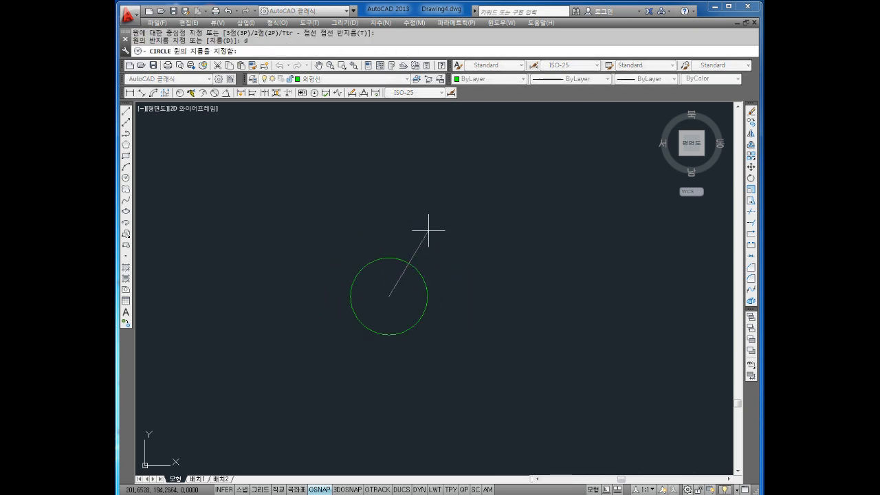
pyautogui.write('40')
pyautogui.press('Return')
pyautogui.press('Escape')
pyautogui.scroll(5, 409, 293)
pyautogui.scroll(-4, 412, 271)
# Draw a circle with a diameter of 801 from the first circle's centre, using the centre object snap
pyautogui.write('c')
pyautogui.press('Return')
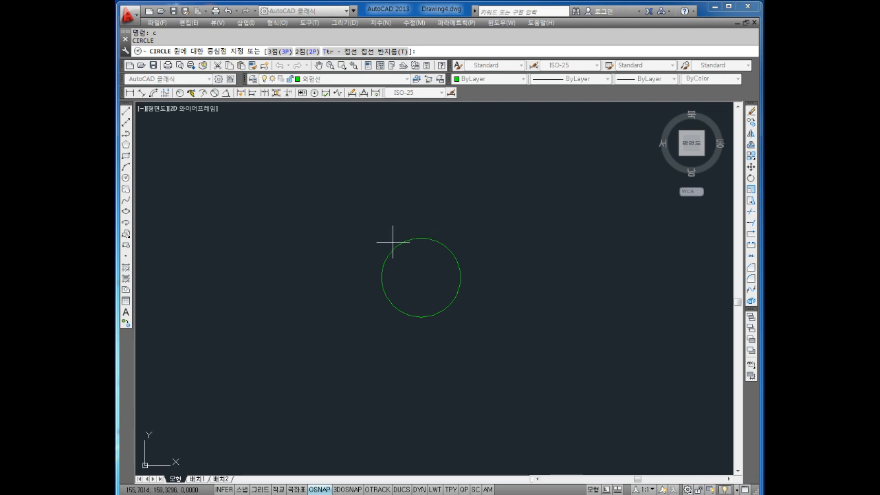
pyautogui.rightClick(323, 490)
pyautogui.click(352, 320)
pyautogui.click(421, 277)
pyautogui.write('d')
pyautogui.press('Return')
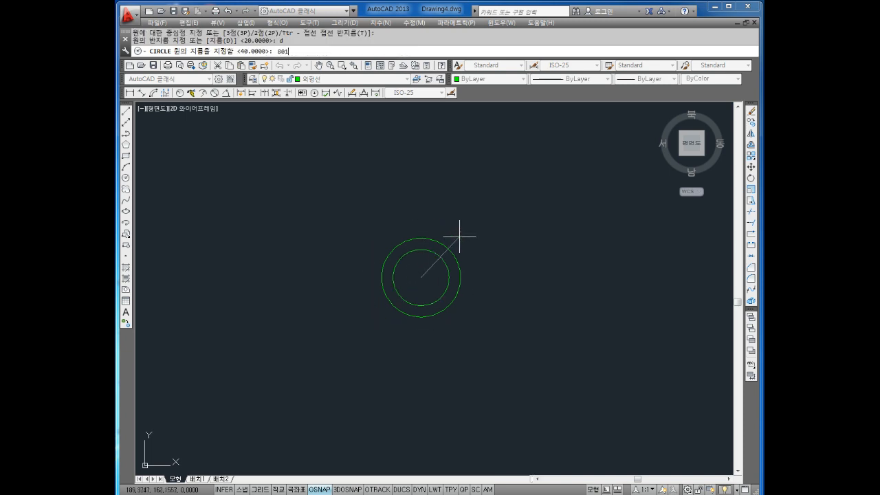
pyautogui.write('801')
pyautogui.press('Return')
# Undo the oversized circle and the last zoom change
pyautogui.write('u')
pyautogui.press('Return')
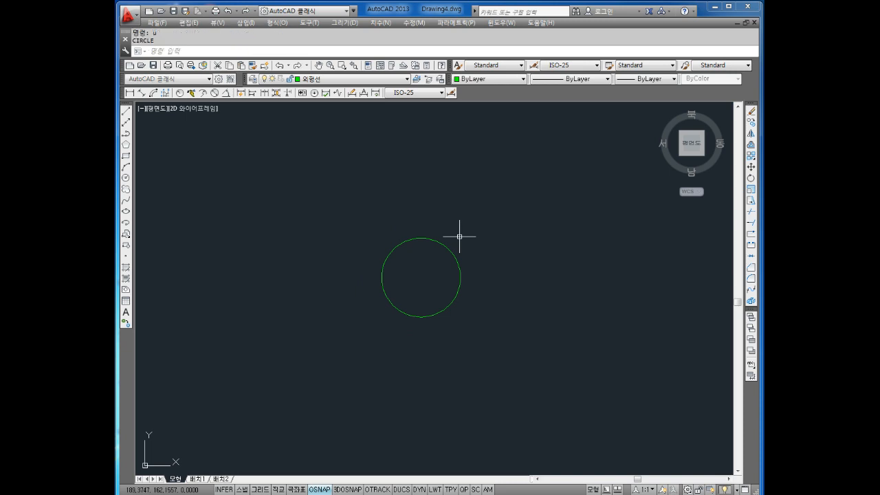
pyautogui.write('u')
pyautogui.press('Return')
pyautogui.scroll(4, 460, 236)
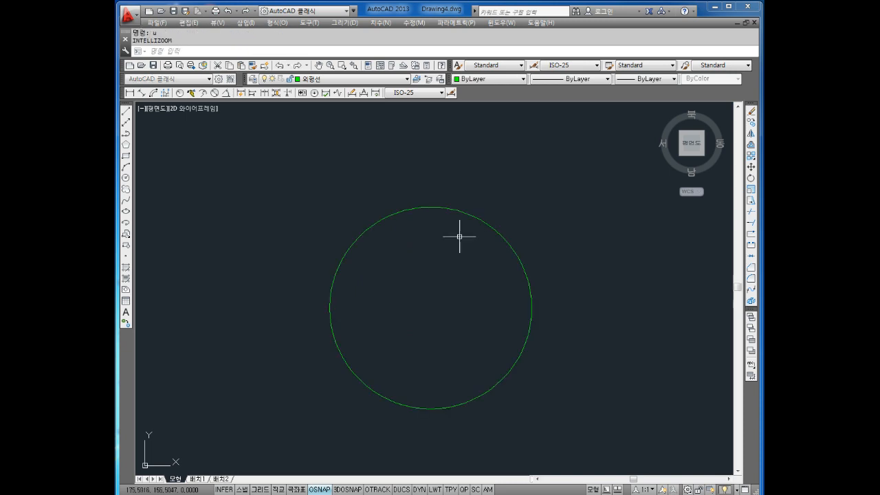
pyautogui.press('Escape')
pyautogui.press('Escape')
pyautogui.scroll(-4, 438, 264)
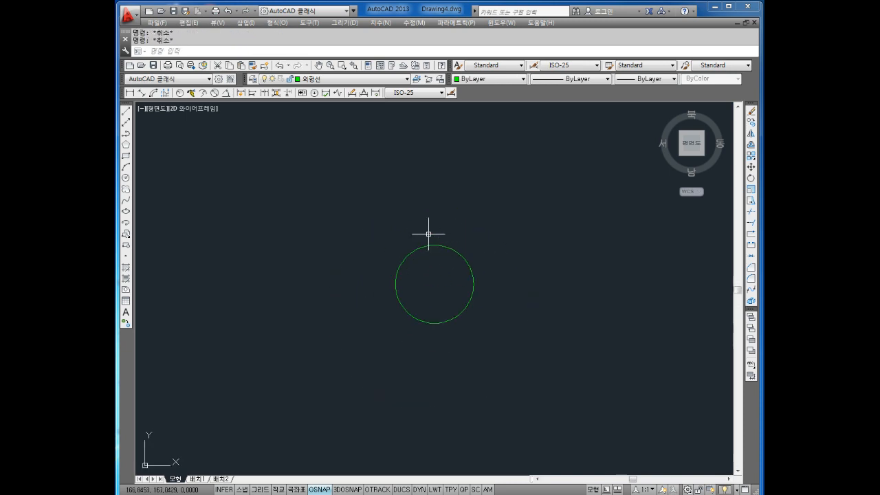
pyautogui.click(218, 93)
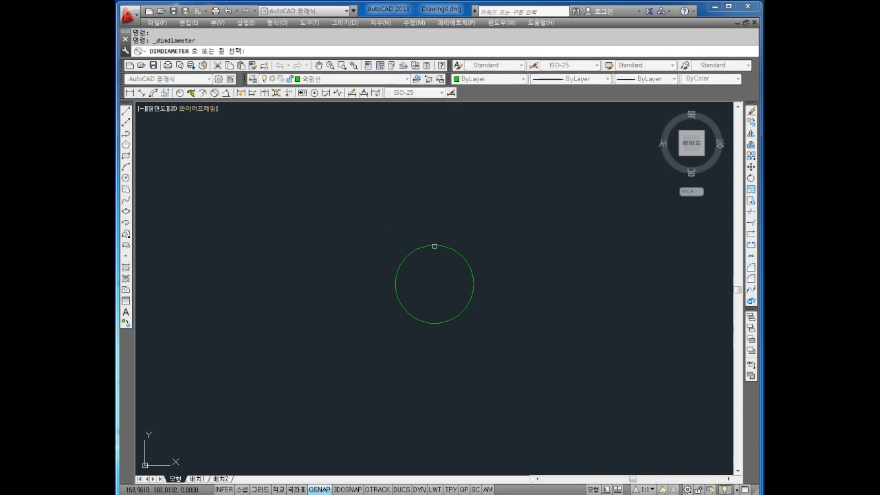
pyautogui.click(433, 245)
pyautogui.press('Escape')
# Draw a circle with a diameter of 80 on the 외형선 layer, concentric with the existing 40 mm circle
pyautogui.write('c')
pyautogui.press('Return')
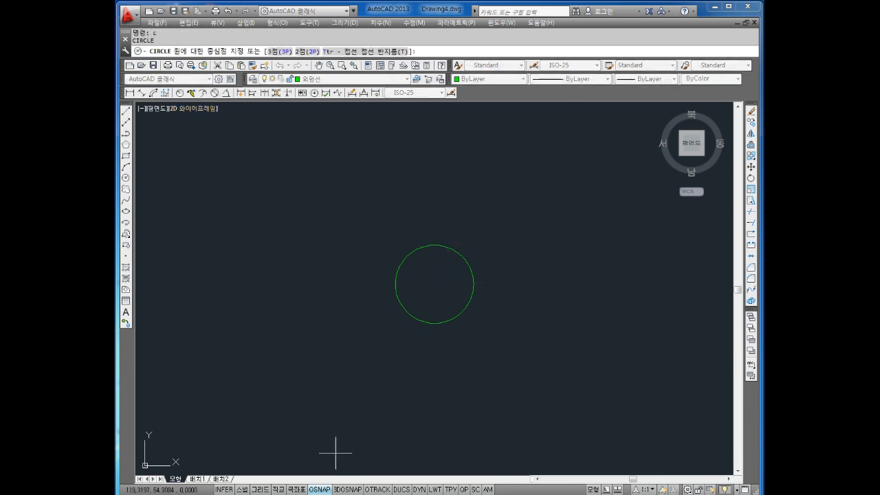
pyautogui.rightClick(327, 489)
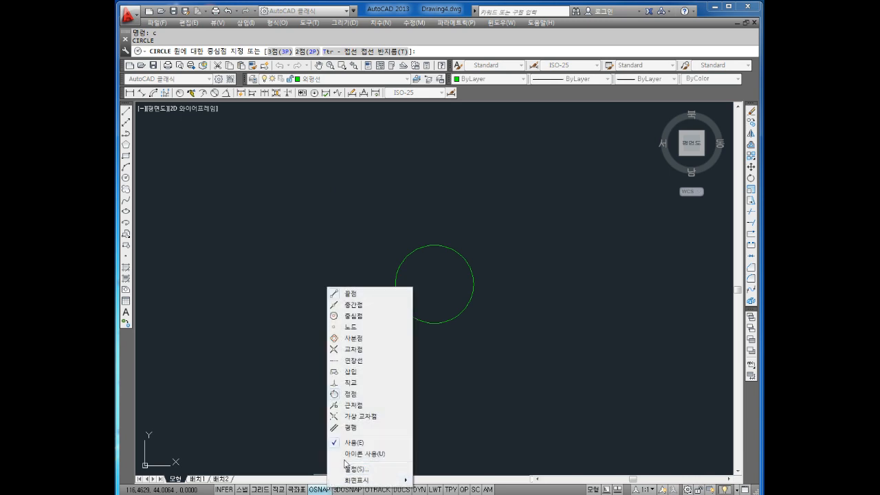
pyautogui.click(351, 327)
pyautogui.click(435, 285)
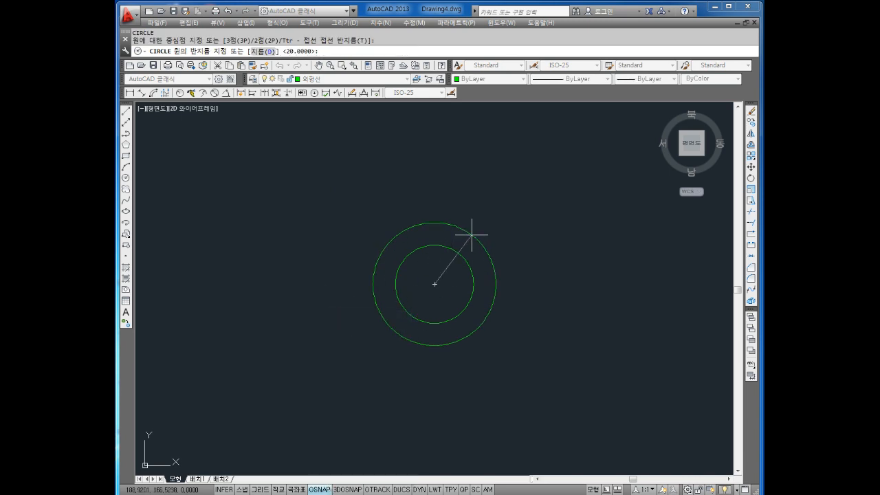
pyautogui.press('Return')
pyautogui.write('8')
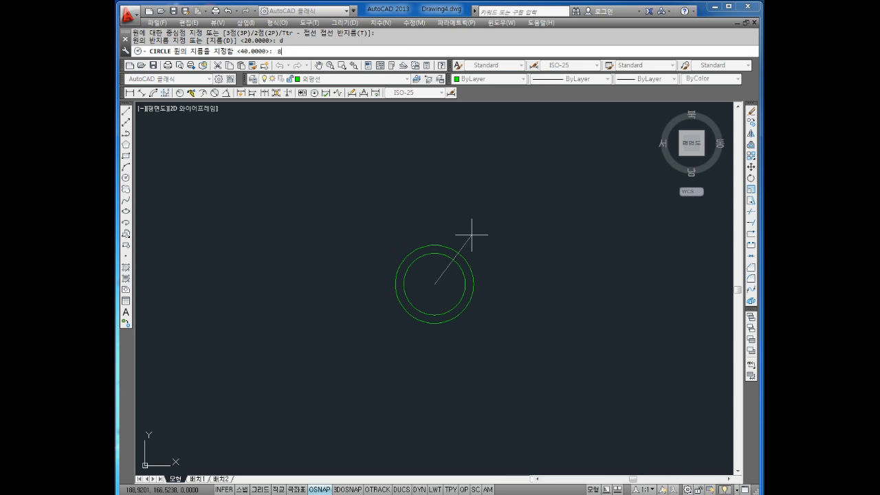
pyautogui.write('0')
pyautogui.press('Return')
# Draw a third circle with a diameter of 100 from the same centre point and end the command
pyautogui.press('Return')
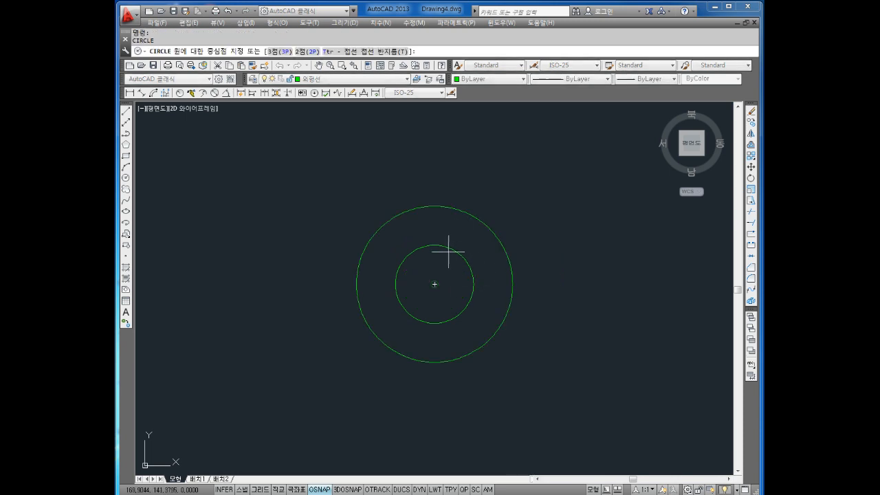
pyautogui.click(435, 284)
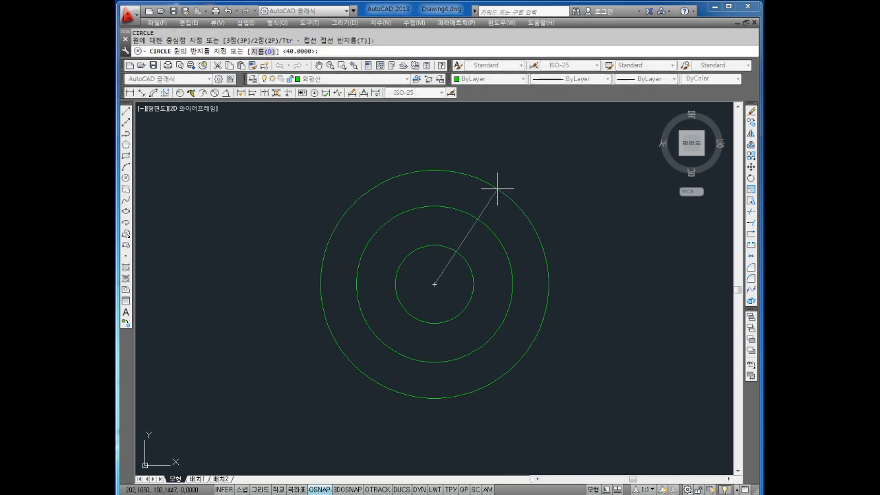
pyautogui.write('d')
pyautogui.press('Return')
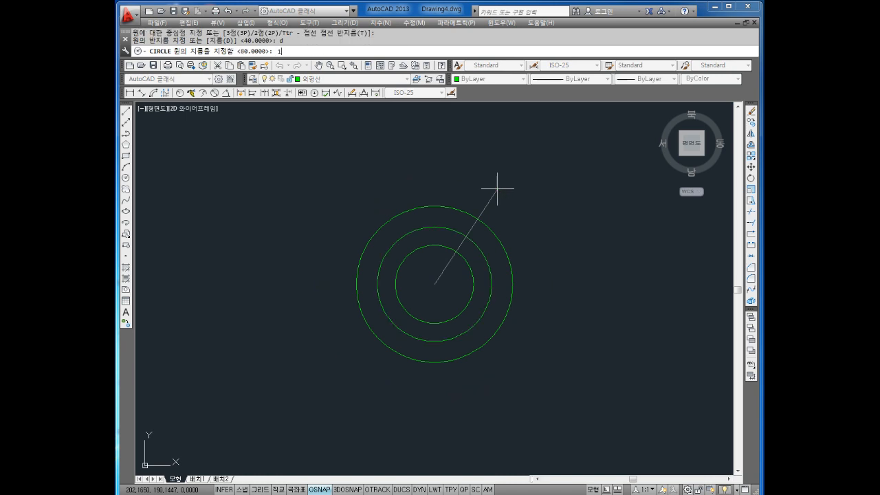
pyautogui.write('1')
pyautogui.press('Escape')
pyautogui.press('Escape')
# Move the middle of the three concentric circles to the 중심선 layer and clear the selection
pyautogui.scroll(3, 468, 275)
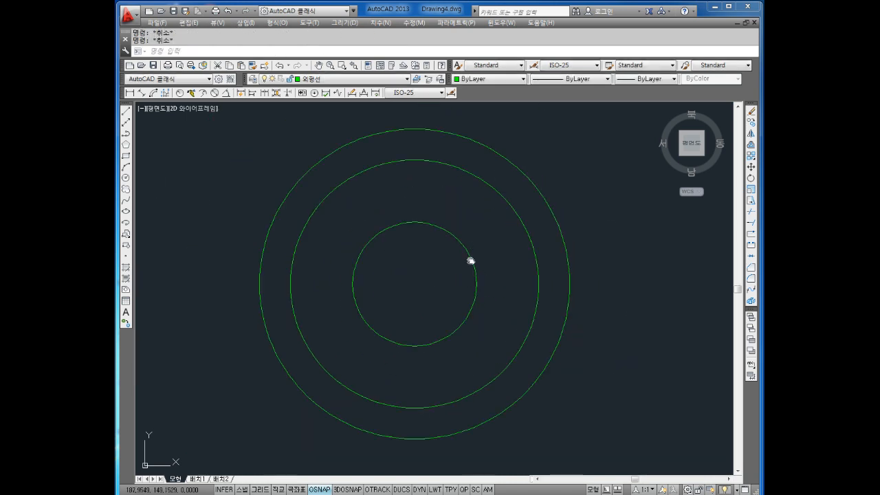
pyautogui.moveTo(469, 266); pyautogui.dragTo(490, 271, button='middle')
pyautogui.click(484, 172)
pyautogui.click(469, 192)
pyautogui.moveTo(390, 210); pyautogui.dragTo(403, 203, button='middle')
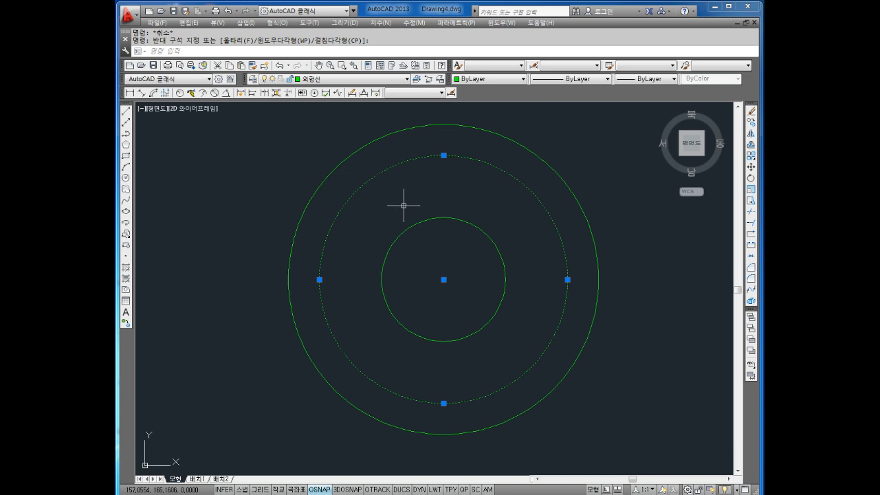
pyautogui.click(325, 79)
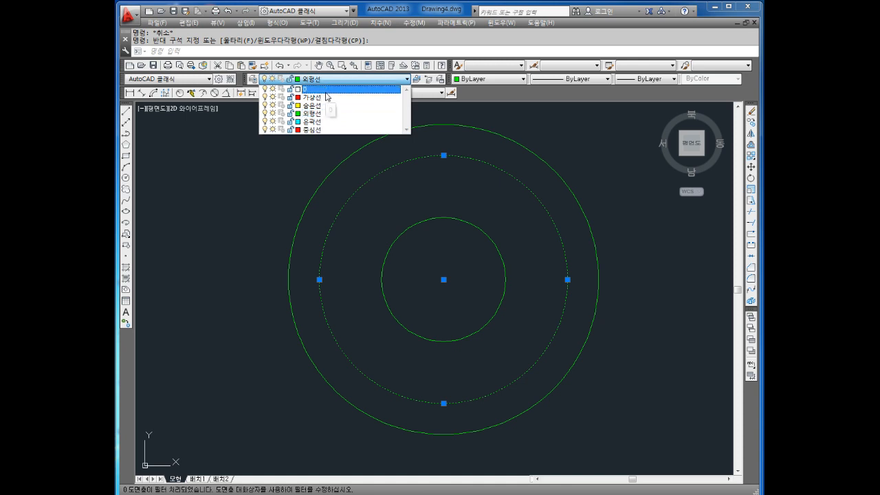
pyautogui.click(327, 130)
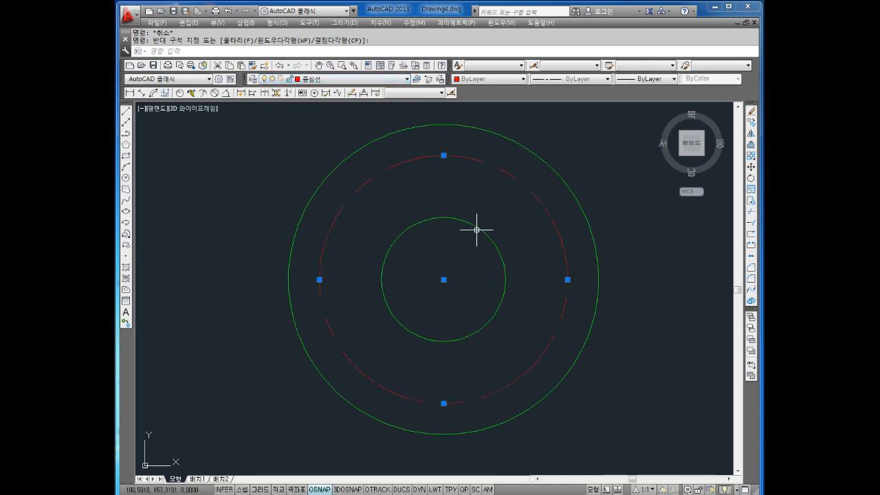
pyautogui.press('Escape')
# Select the middle circle, examine the individual colour choices available for it, and leave its colour set to ByLayer
pyautogui.click(492, 158)
pyautogui.click(463, 185)
pyautogui.press('Escape')
pyautogui.press('Escape')
pyautogui.click(496, 155)
pyautogui.click(476, 181)
pyautogui.press('Escape')
pyautogui.click(487, 158)
pyautogui.click(464, 177)
pyautogui.click(474, 79)
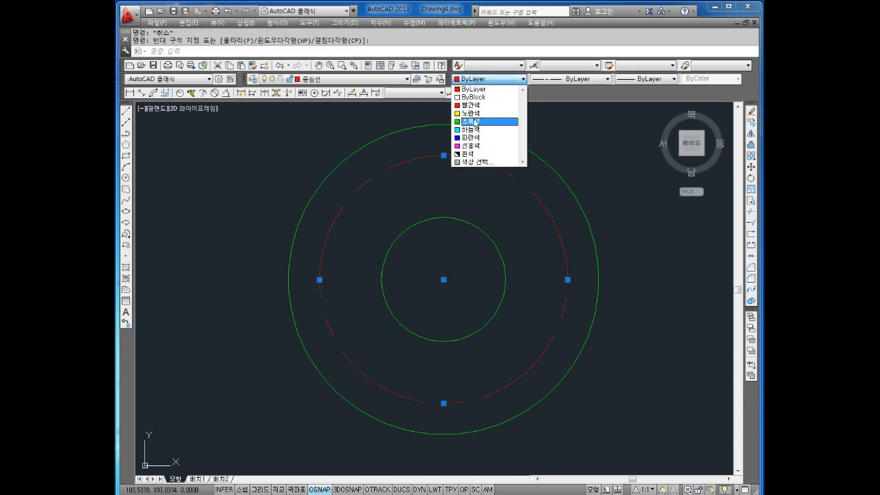
pyautogui.press('Escape')
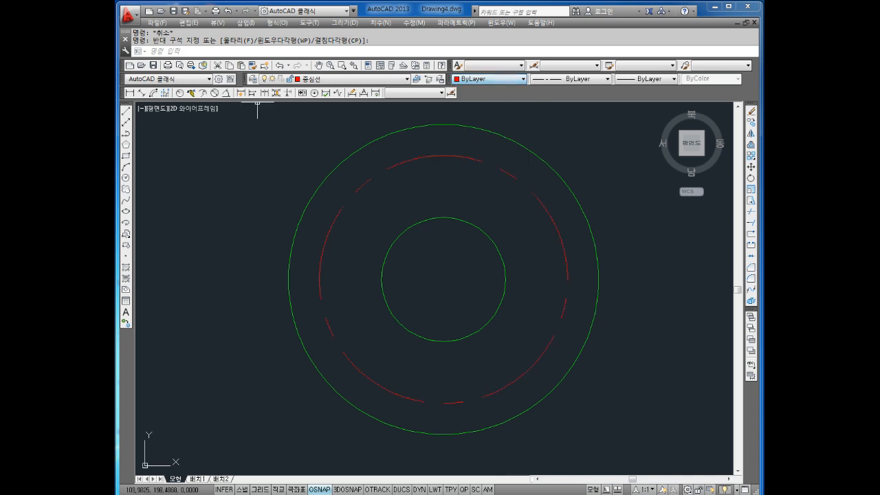
# Set the colour of both the 가상선 and 중심선 layers to magenta (선홍색) in the layer properties
pyautogui.click(254, 80)
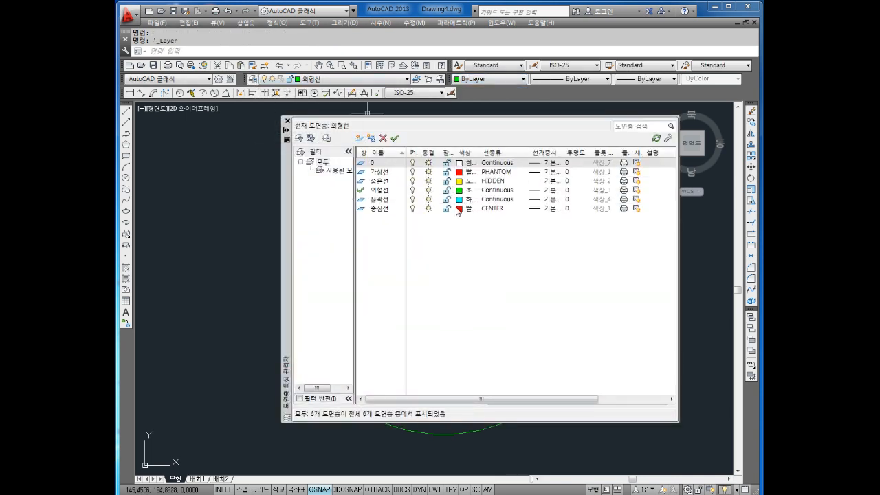
pyautogui.click(466, 172)
pyautogui.click(486, 352)
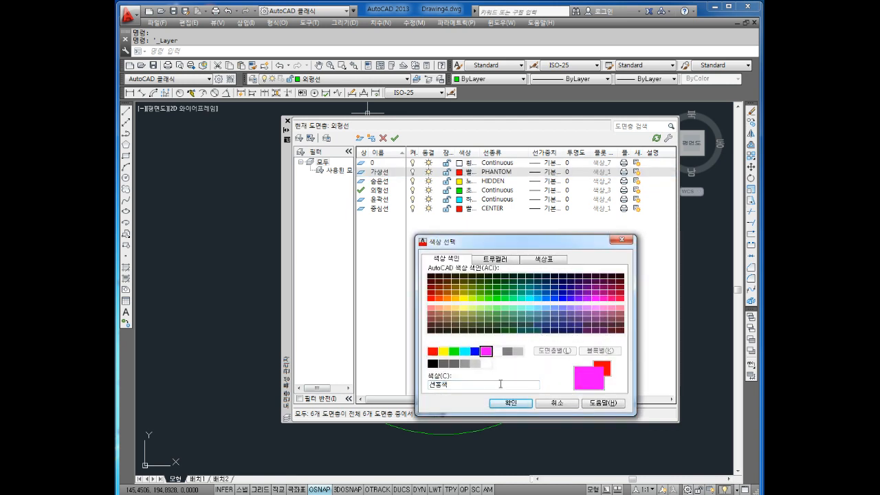
pyautogui.click(511, 403)
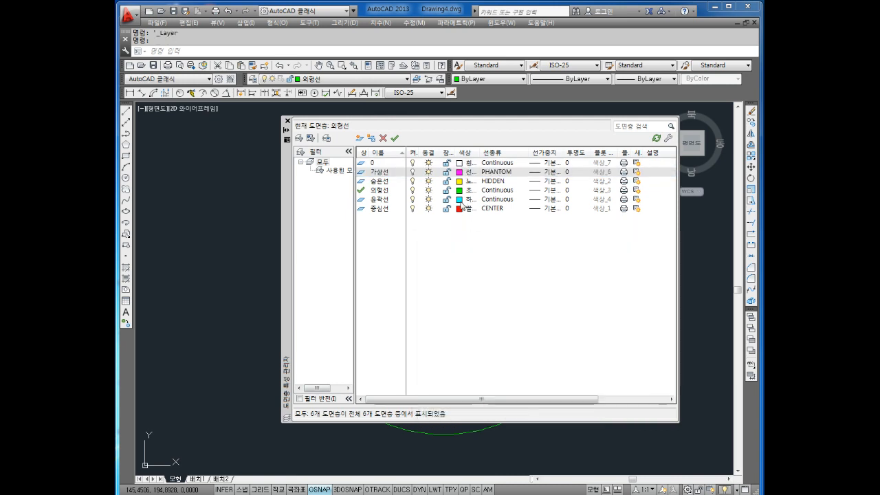
pyautogui.click(460, 208)
pyautogui.click(486, 351)
pyautogui.click(511, 403)
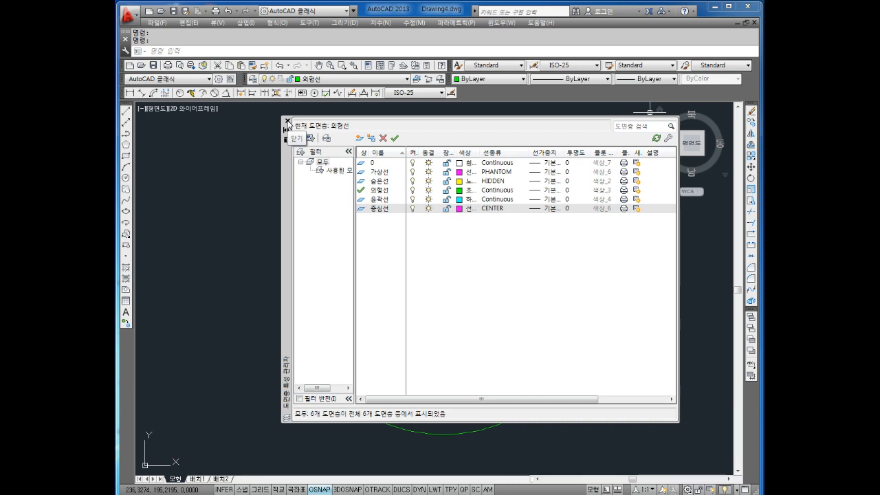
# Set the colour of the 가상선 and 중심선 layers back to red (빨간색)
pyautogui.click(460, 172)
pyautogui.click(433, 351)
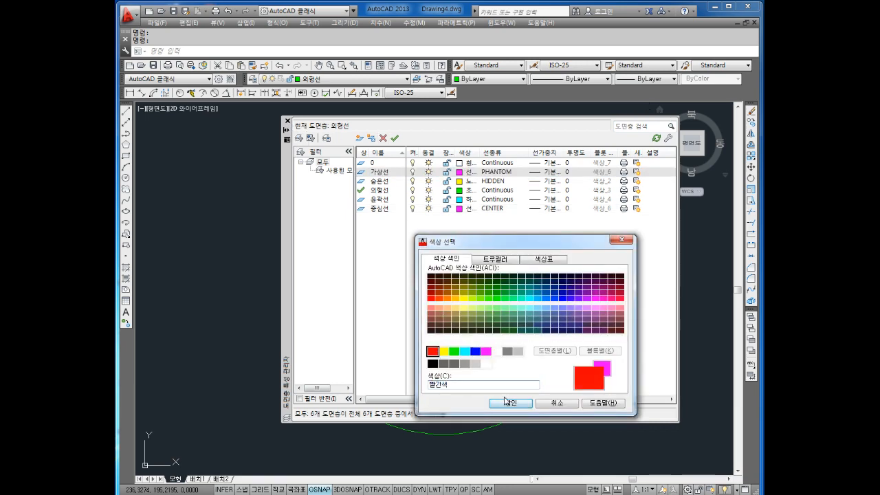
pyautogui.click(508, 402)
pyautogui.click(459, 208)
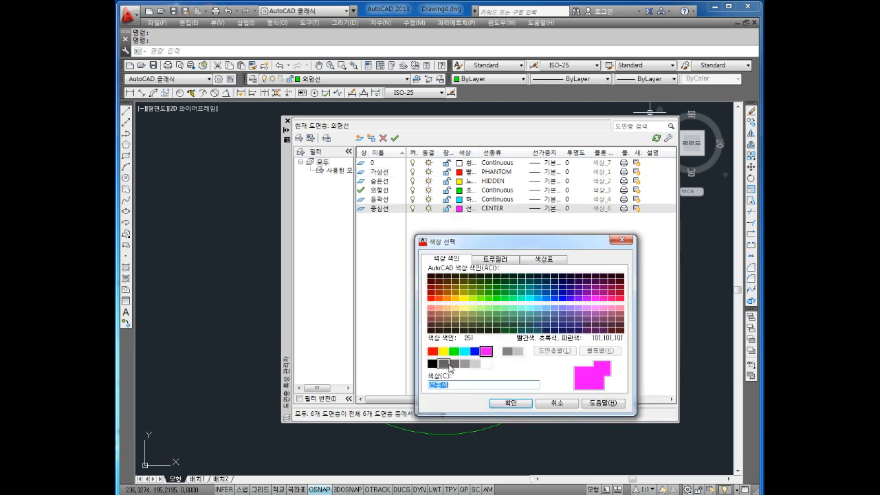
pyautogui.click(433, 352)
pyautogui.click(509, 403)
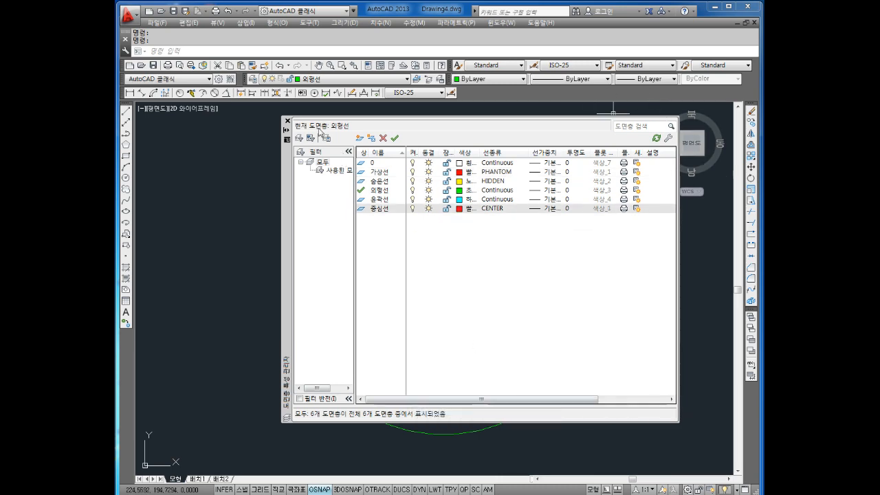
# Close the layer properties manager and clear any active command
pyautogui.click(288, 121)
pyautogui.click(376, 273)
pyautogui.press('Escape')
pyautogui.press('Escape')
pyautogui.press('Escape')
# Set the 2D model space uniform background colour to white in the display options and apply the change
pyautogui.write('op')
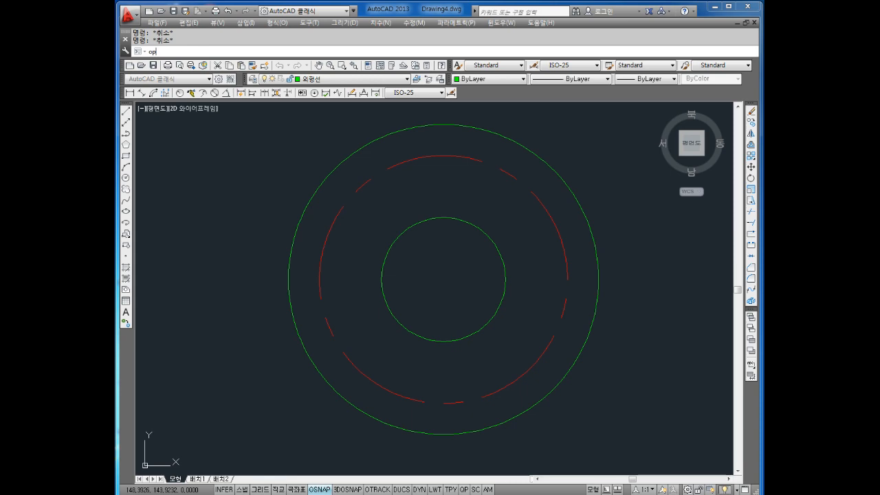
pyautogui.press('Return')
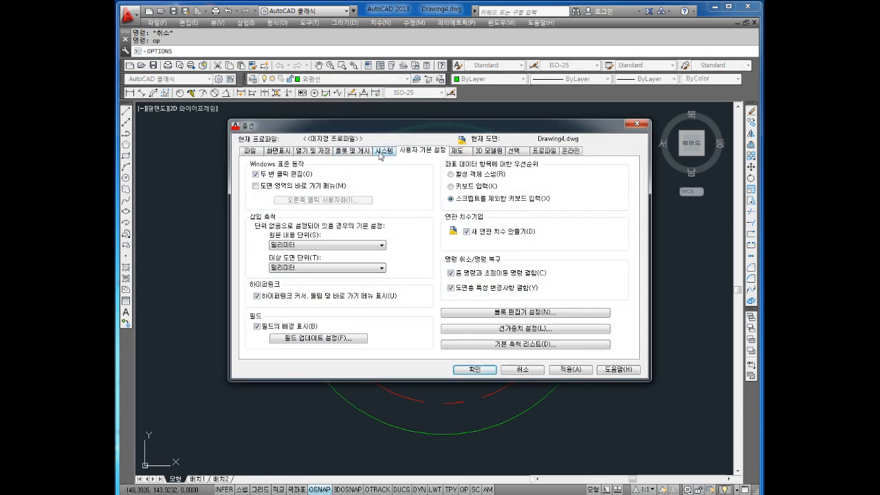
pyautogui.click(382, 151)
pyautogui.click(431, 152)
pyautogui.click(279, 152)
pyautogui.click(311, 278)
pyautogui.click(515, 152)
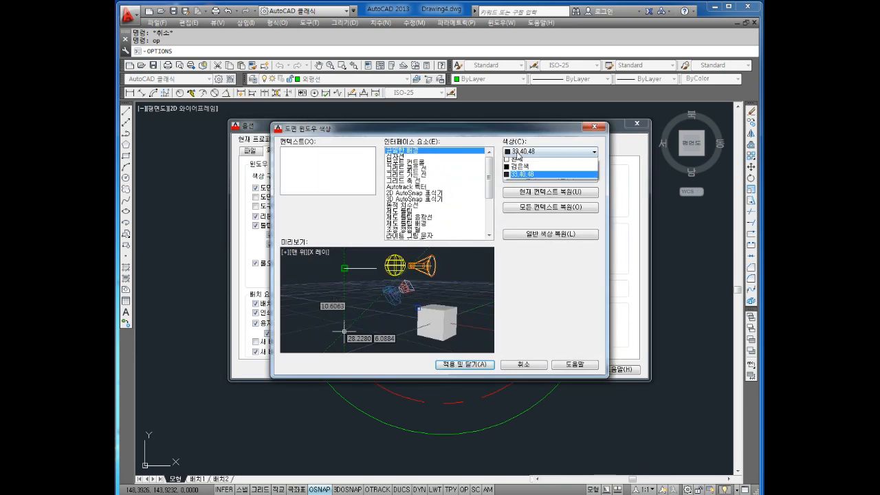
pyautogui.click(537, 152)
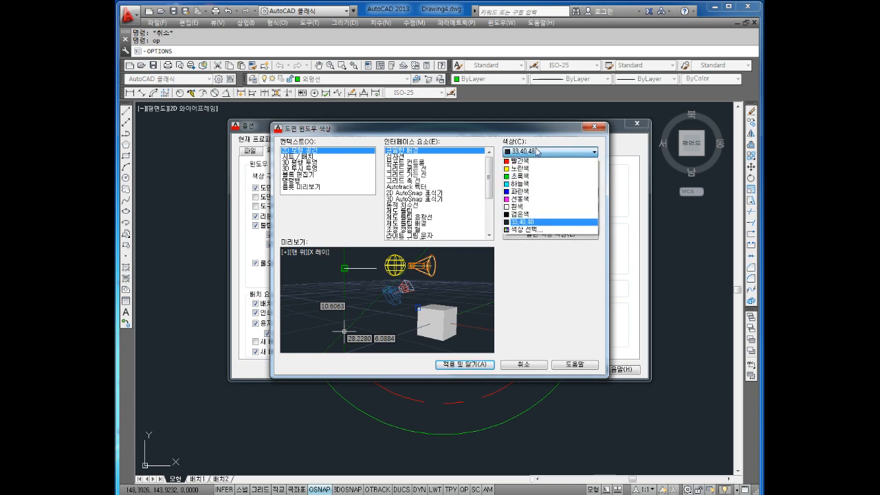
pyautogui.click(543, 206)
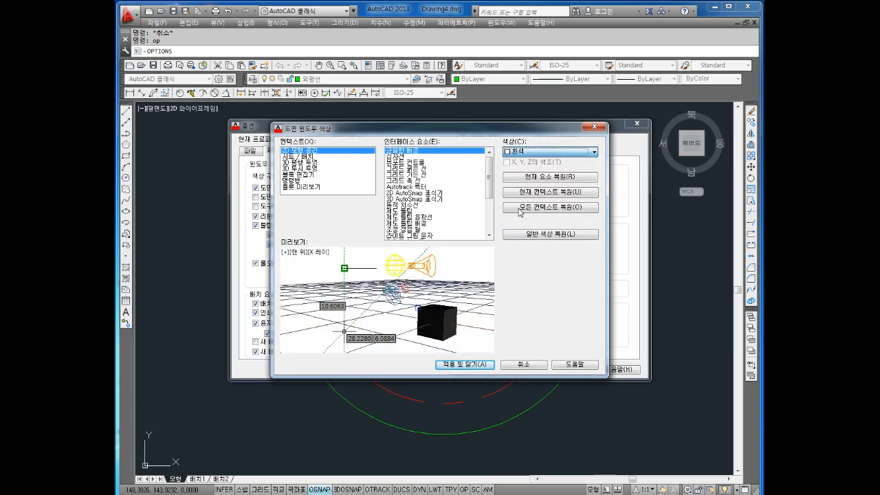
pyautogui.click(469, 368)
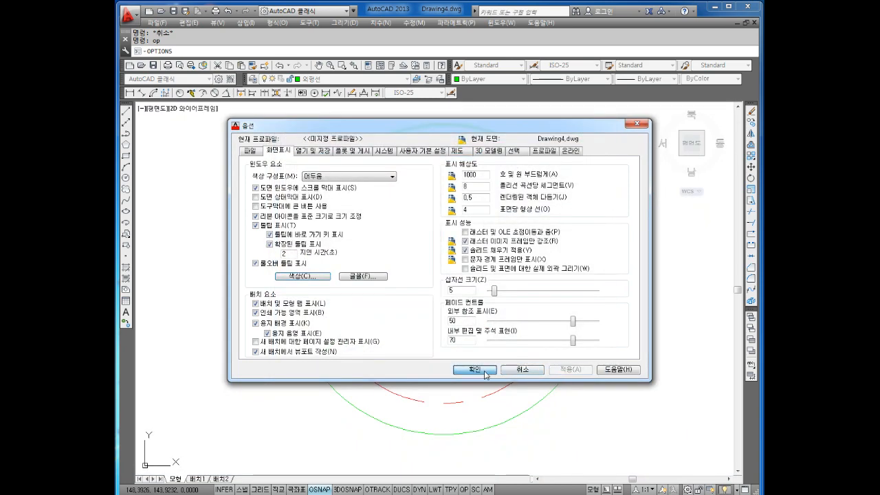
pyautogui.click(474, 370)
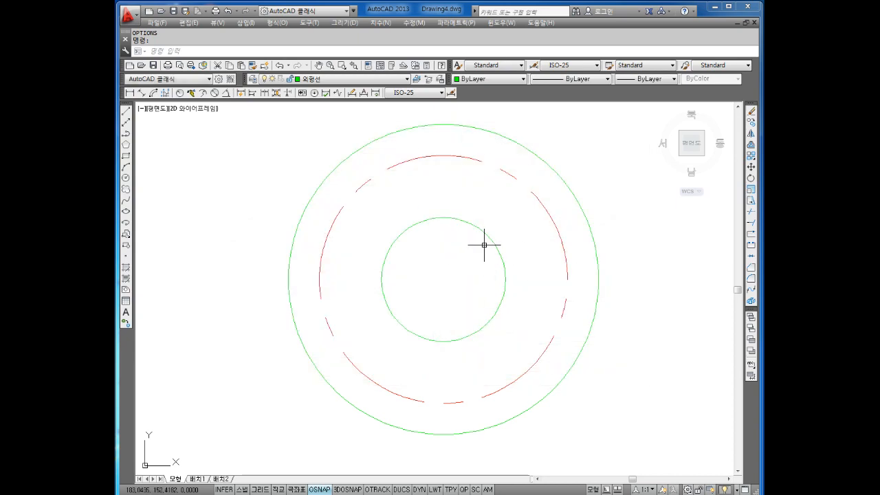
# Draw a vertical line from the circles' centre to the outer circle's upper quadrant, with the quadrant object snap turned on
pyautogui.press('Escape')
pyautogui.press('Escape')
pyautogui.scroll(-3, 495, 245)
pyautogui.scroll(5, 440, 240)
pyautogui.scroll(-3, 445, 240)
pyautogui.scroll(-2, 445, 240)
pyautogui.scroll(2, 445, 238)
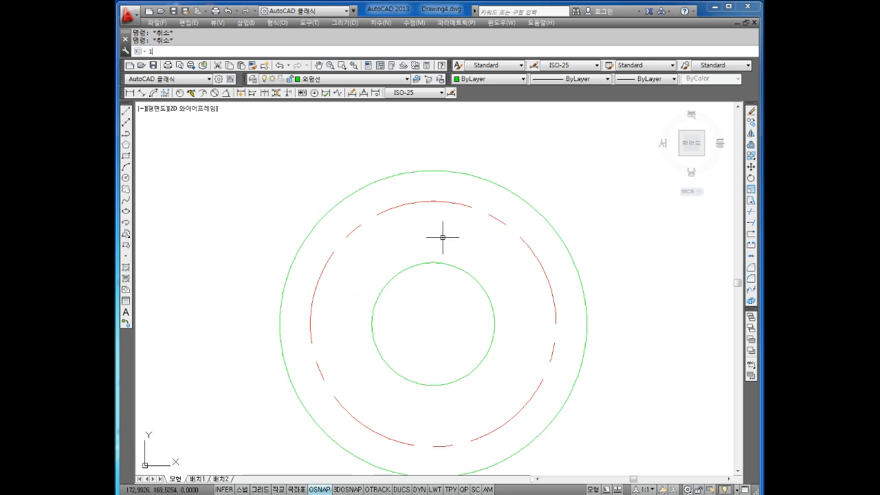
pyautogui.press('Return')
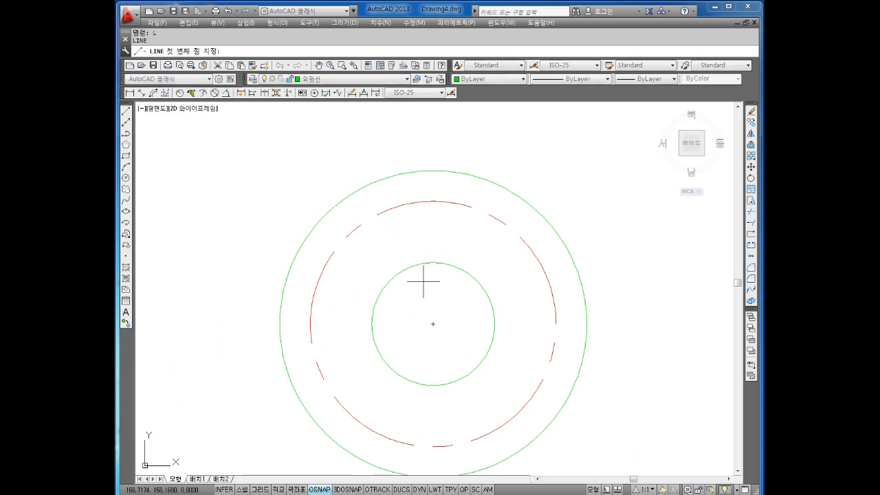
pyautogui.click(433, 323)
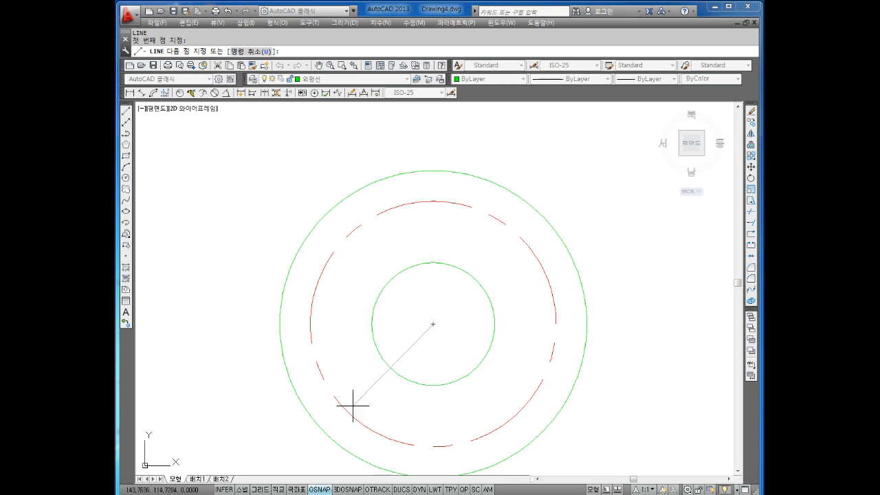
pyautogui.rightClick(322, 485)
pyautogui.click(347, 349)
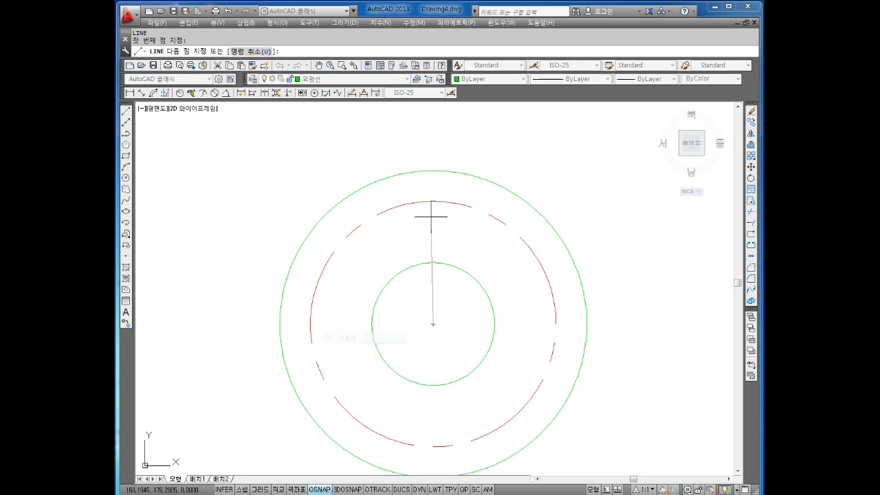
pyautogui.click(432, 170)
pyautogui.press('Escape')
pyautogui.press('Escape')
# Draw a circle of radius 6 centred where the vertical line crosses the red dashed circle
pyautogui.scroll(5, 438, 199)
pyautogui.scroll(-4, 454, 220)
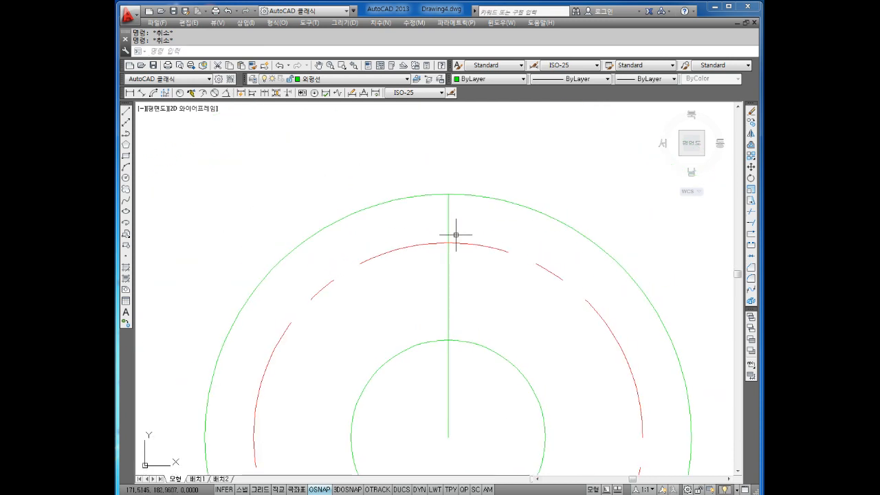
pyautogui.write('c')
pyautogui.press('Return')
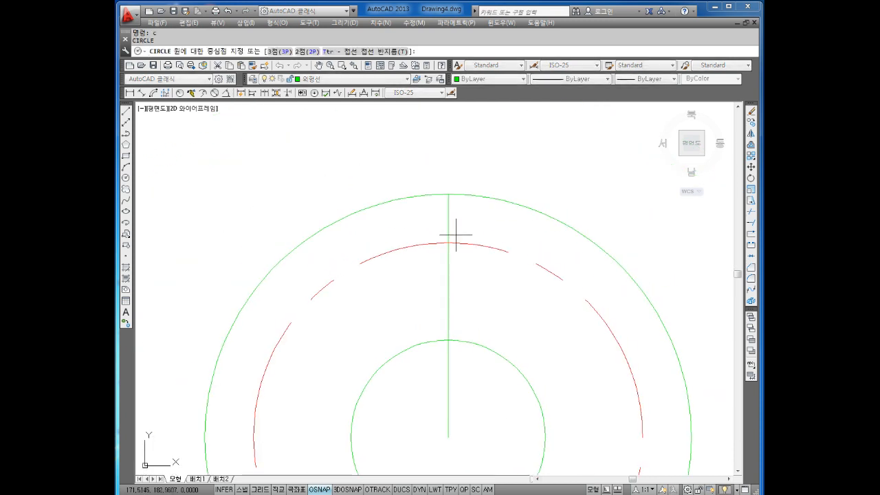
pyautogui.click(449, 242)
pyautogui.click(475, 223)
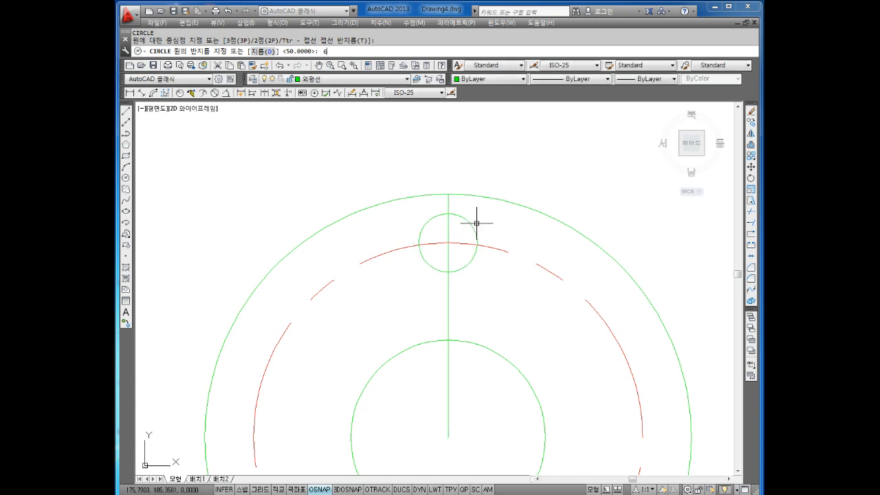
# Draw two vertical lines upward from the small circle's left and right quadrants, ending beyond the outer circle
pyautogui.write('l')
pyautogui.press('Return')
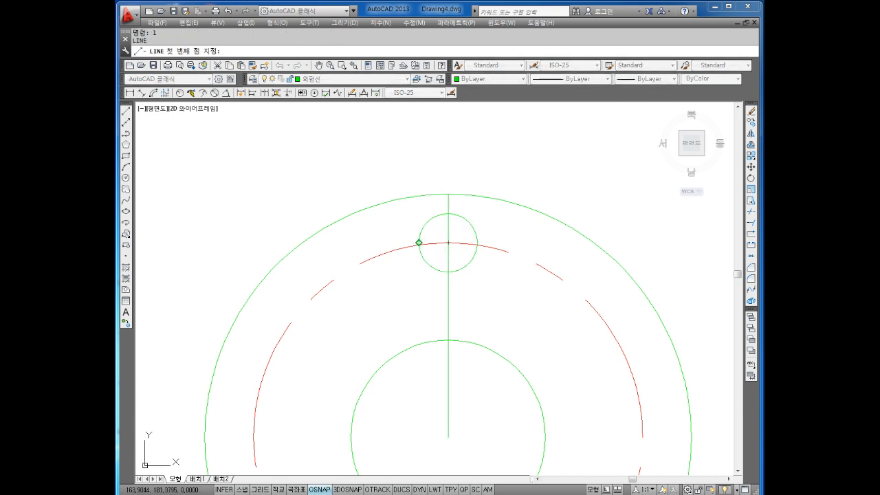
pyautogui.scroll(8, 421, 249)
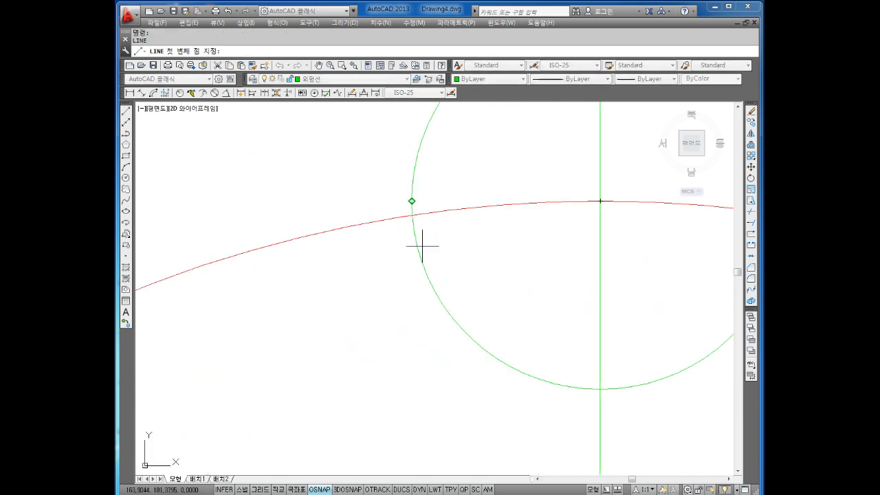
pyautogui.click(412, 201)
pyautogui.scroll(-6, 413, 199)
pyautogui.click(403, 158)
pyautogui.press('Return')
pyautogui.press('Return')
pyautogui.click(491, 262)
pyautogui.click(497, 164)
pyautogui.press('Escape')
pyautogui.press('Escape')
# Trim the upper ends of the two vertical slot lines that extend outside the outer circle
pyautogui.write('te')
pyautogui.press('Escape')
pyautogui.press('Escape')
pyautogui.press('Escape')
pyautogui.write('tr')
pyautogui.press('space')
pyautogui.press('space')
pyautogui.click(519, 155)
pyautogui.click(378, 183)
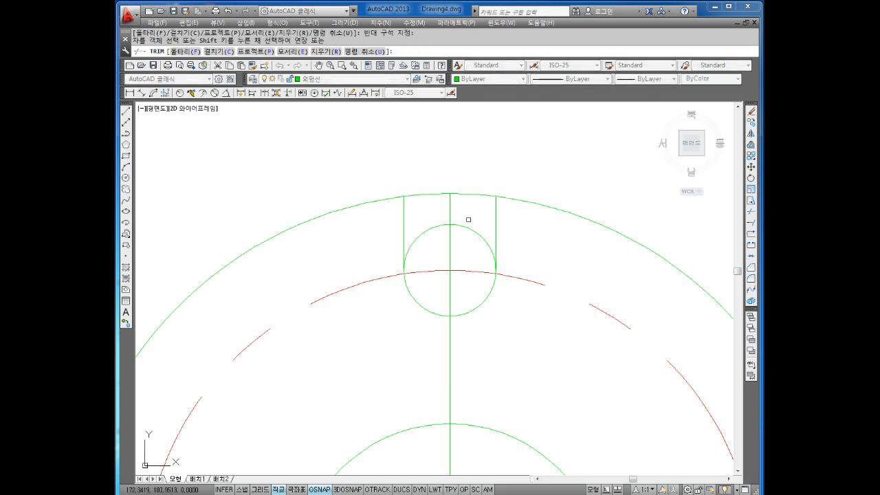
# Remove the small circle's upper half and the part of the centre line inside the slot, leaving a U-shaped outline
pyautogui.click(477, 211)
pyautogui.click(432, 248)
pyautogui.press('Escape')
pyautogui.click(472, 213)
pyautogui.click(440, 240)
pyautogui.press('Delete')
pyautogui.write('tr')
pyautogui.press('space')
pyautogui.press('space')
pyautogui.press('Escape')
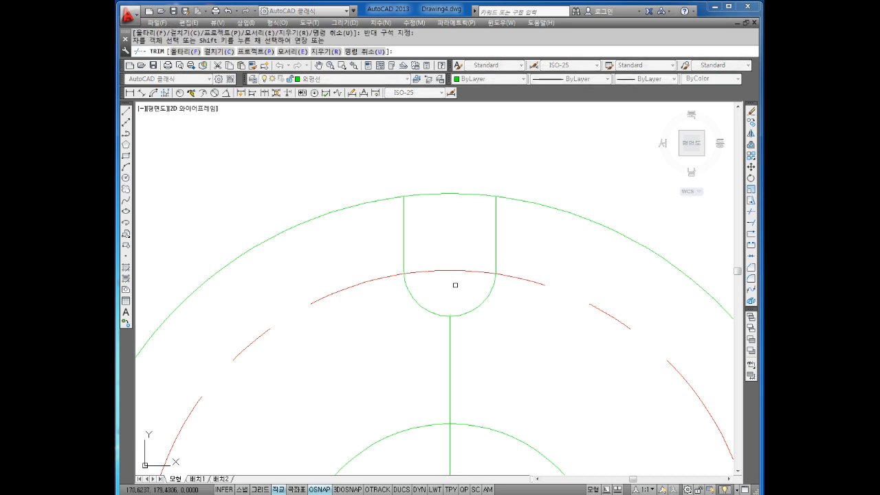
# Create a polar array of the slot's two side lines and arc about the circles' centre
pyautogui.scroll(-4, 457, 245)
pyautogui.moveTo(457, 245); pyautogui.dragTo(457, 196, button='middle')
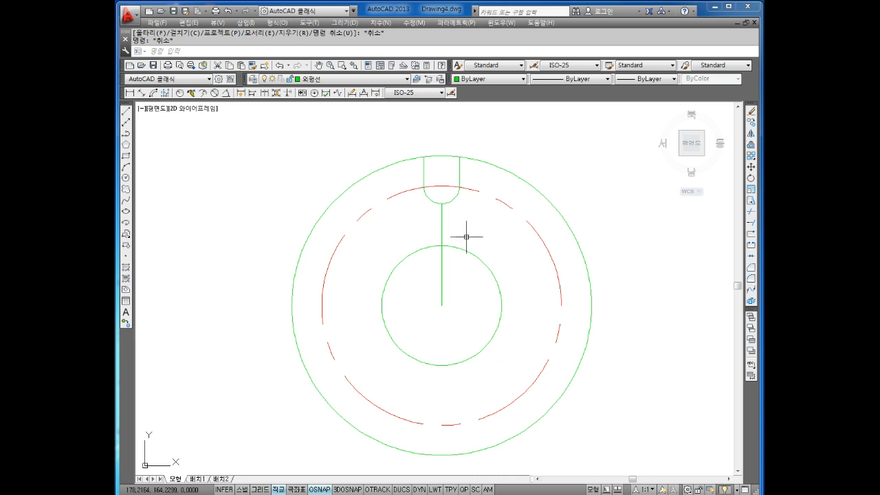
pyautogui.scroll(4, 460, 220)
pyautogui.scroll(-2, 458, 216)
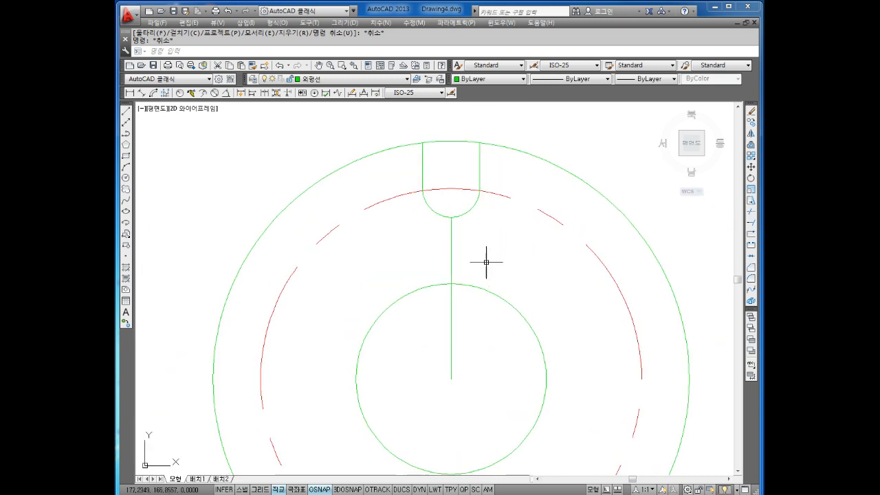
pyautogui.press('Escape')
pyautogui.write('ar')
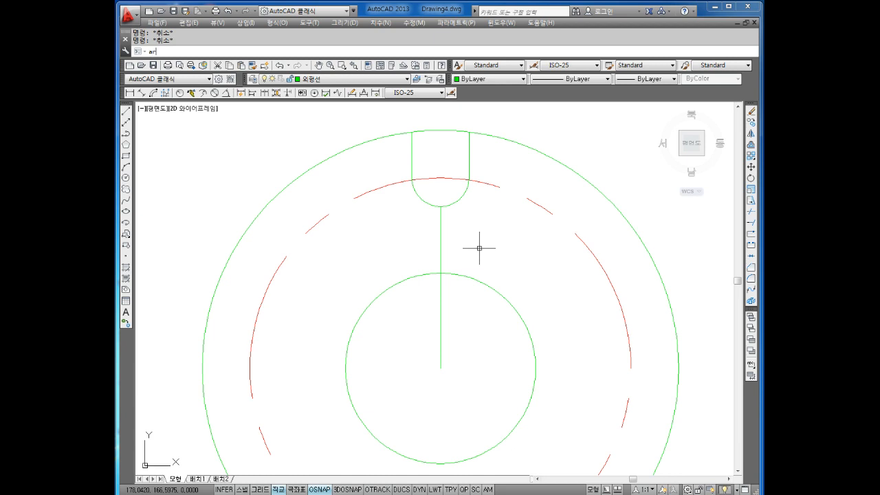
pyautogui.press('Return')
pyautogui.click(492, 151)
pyautogui.click(412, 163)
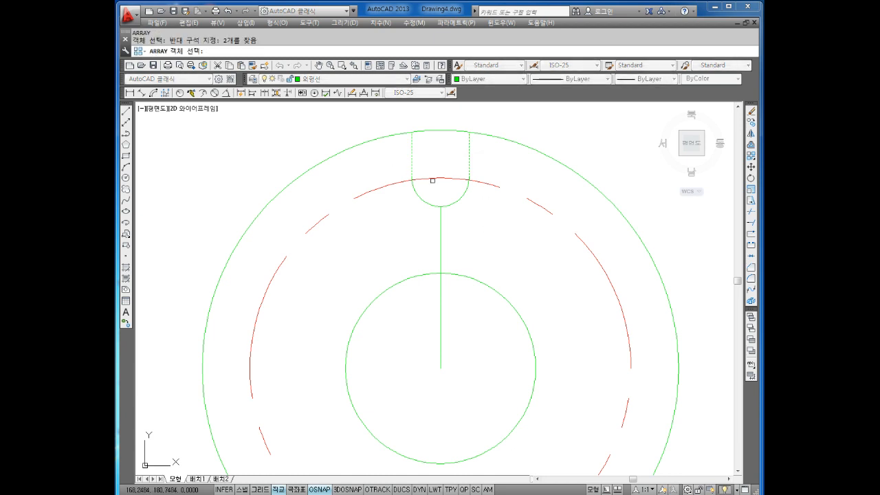
pyautogui.click(465, 201)
pyautogui.scroll(-3, 464, 206)
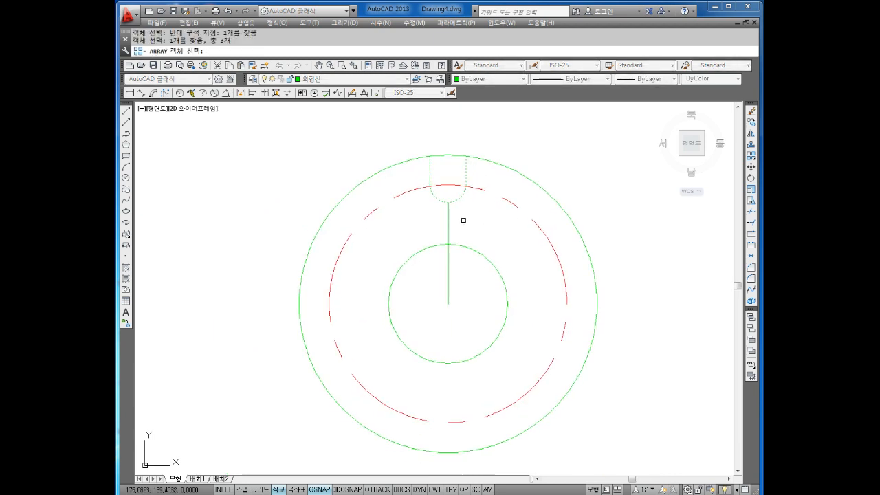
pyautogui.press('Return')
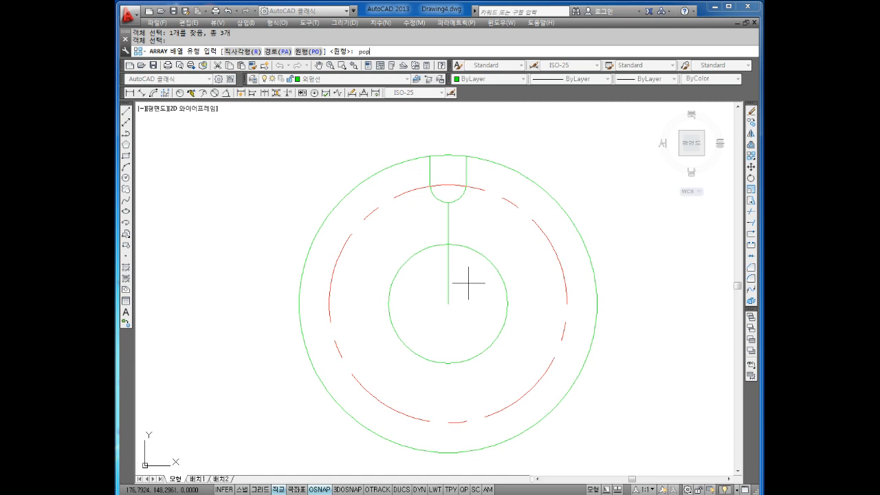
pyautogui.write('po')
pyautogui.press('Return')
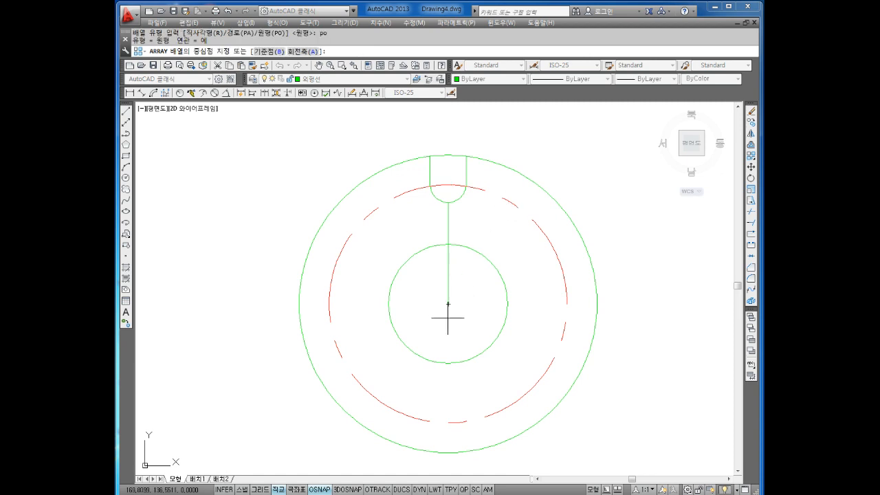
pyautogui.click(449, 303)
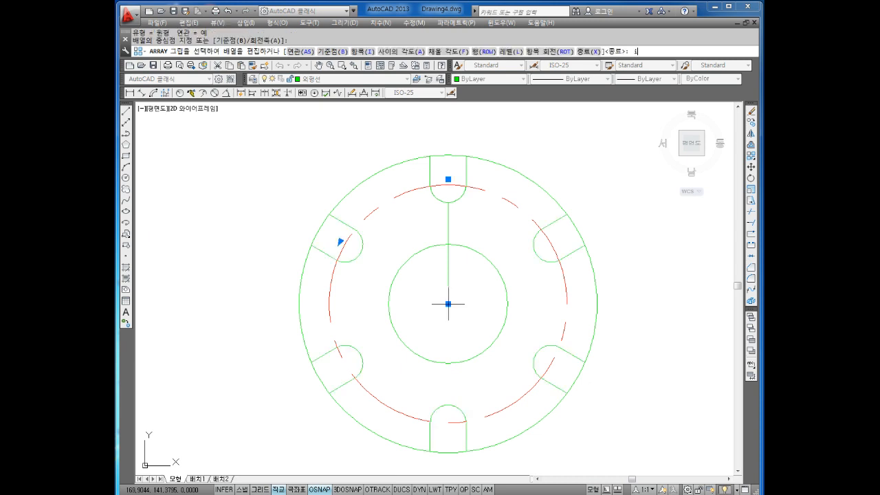
# Set the polar array to 8 items with a fill angle of 360 degrees and leave the command
pyautogui.write('i')
pyautogui.press('Return')
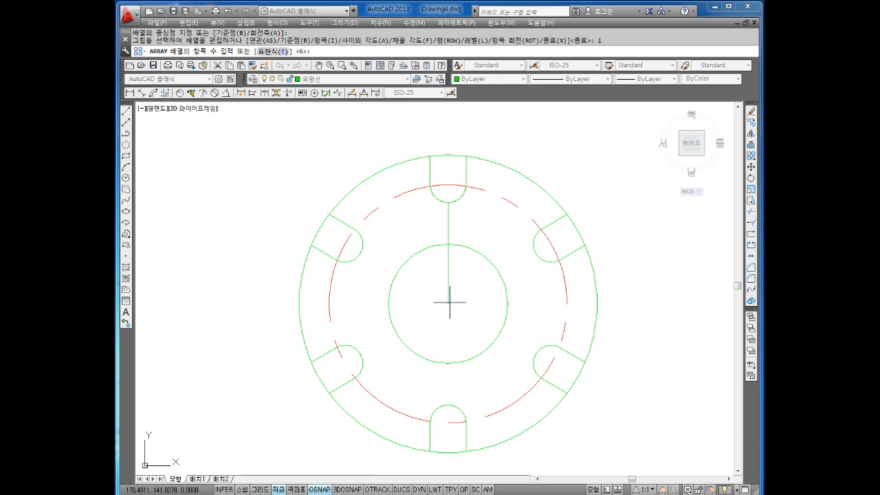
pyautogui.write('8')
pyautogui.press('Return')
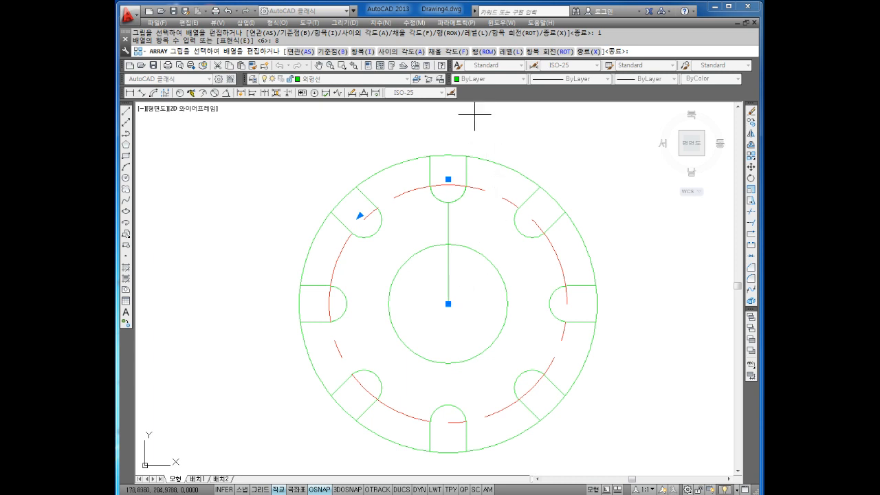
pyautogui.write('F')
pyautogui.press('Return')
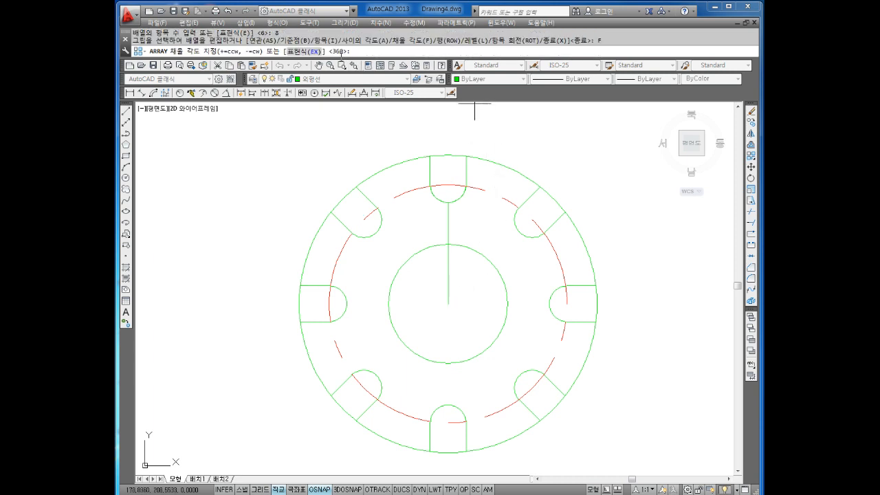
pyautogui.press('Return')
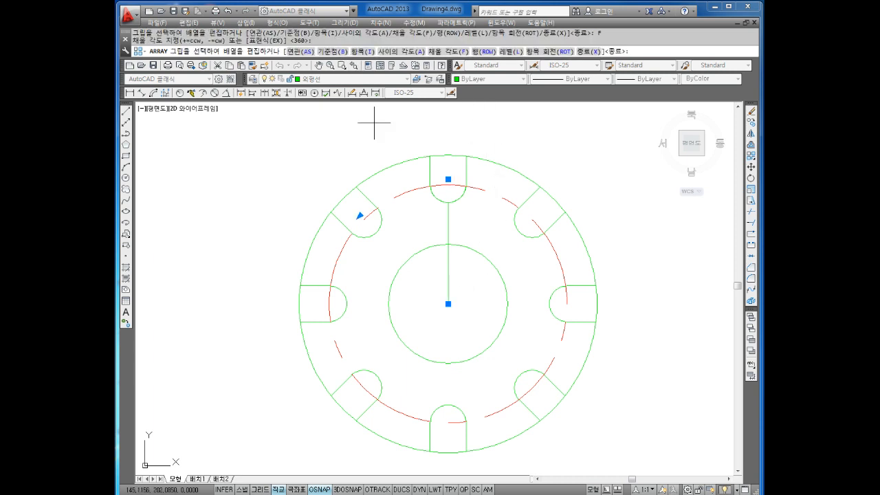
pyautogui.press('Escape')
pyautogui.press('Escape')
# Trim the outer circle's arcs across the openings of the upper-left, left and lower-left slots
pyautogui.moveTo(518, 306); pyautogui.dragTo(518, 302, button='middle')
pyautogui.press('Escape')
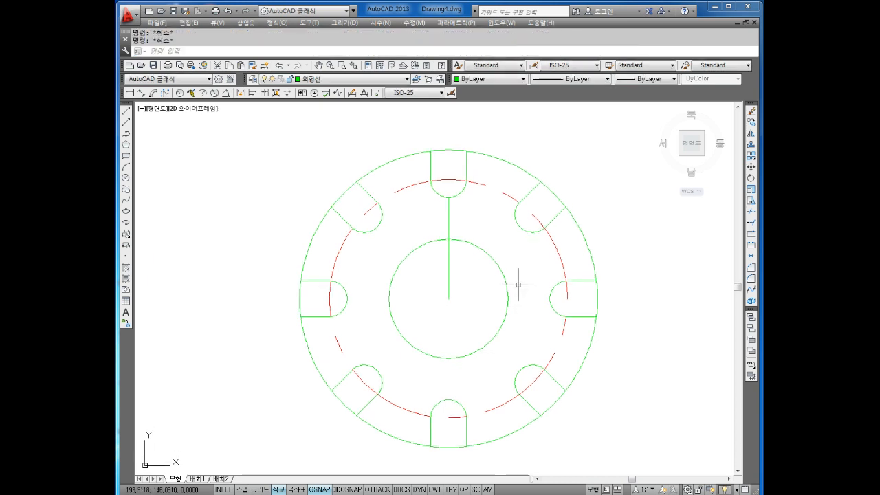
pyautogui.write('tr')
pyautogui.press('Return')
pyautogui.press('Return')
pyautogui.click(355, 202)
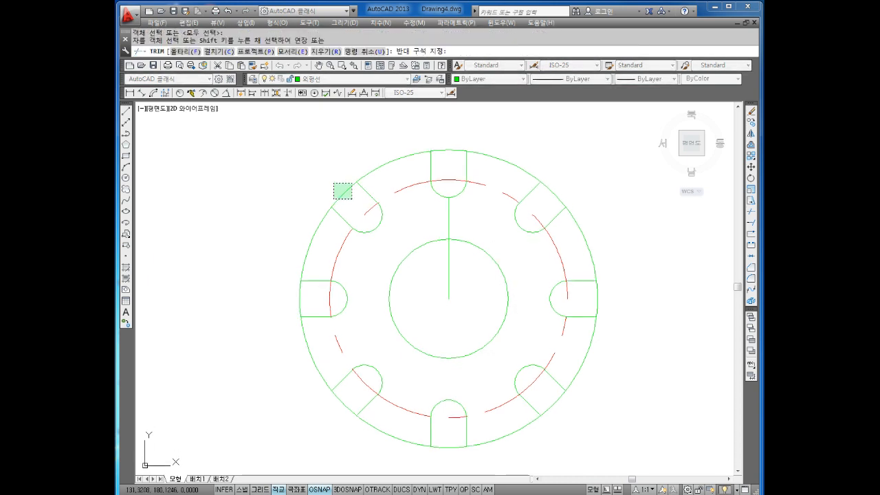
pyautogui.click(333, 182)
pyautogui.click(310, 296)
pyautogui.click(268, 303)
pyautogui.click(348, 397)
pyautogui.click(329, 420)
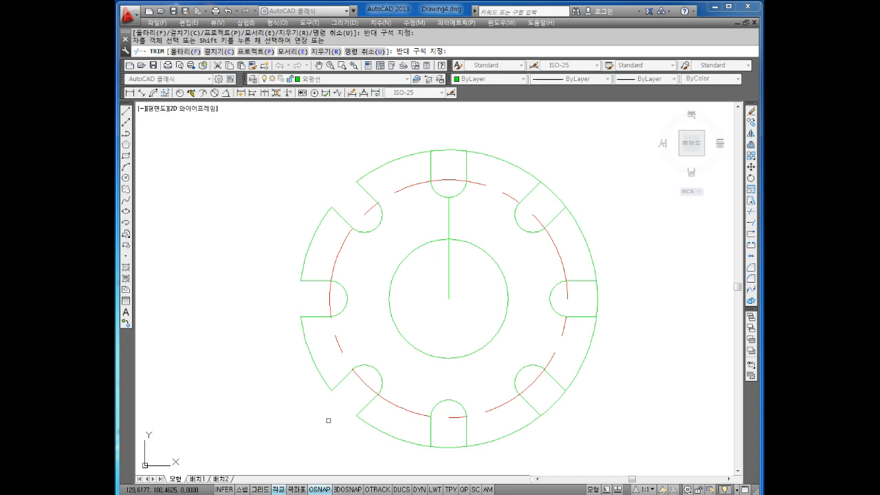
# Trim the outer circle's arcs across the openings of the bottom, lower-right, right and upper-right slots
pyautogui.click(449, 439)
pyautogui.click(441, 454)
pyautogui.click(570, 421)
pyautogui.click(547, 401)
pyautogui.click(619, 299)
pyautogui.click(592, 299)
pyautogui.click(573, 178)
pyautogui.press('Escape')
pyautogui.press('Escape')
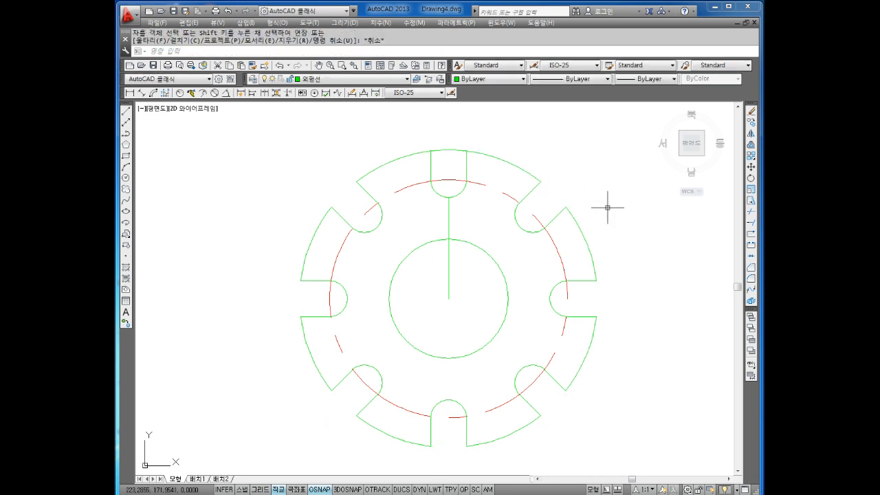
pyautogui.press('Escape')
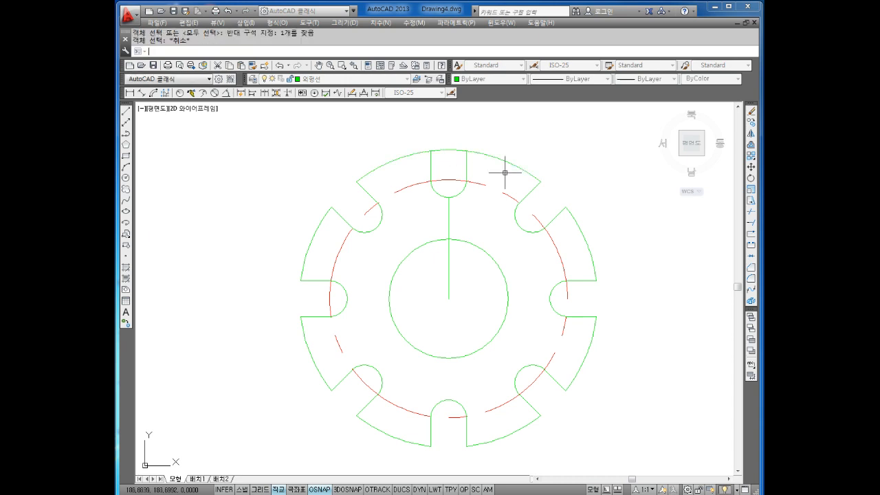
# Trim the outer circle's arc across the opening of the top slot and leave the command
pyautogui.write('tr')
pyautogui.press('space')
pyautogui.press('space')
pyautogui.click(462, 144)
pyautogui.click(451, 158)
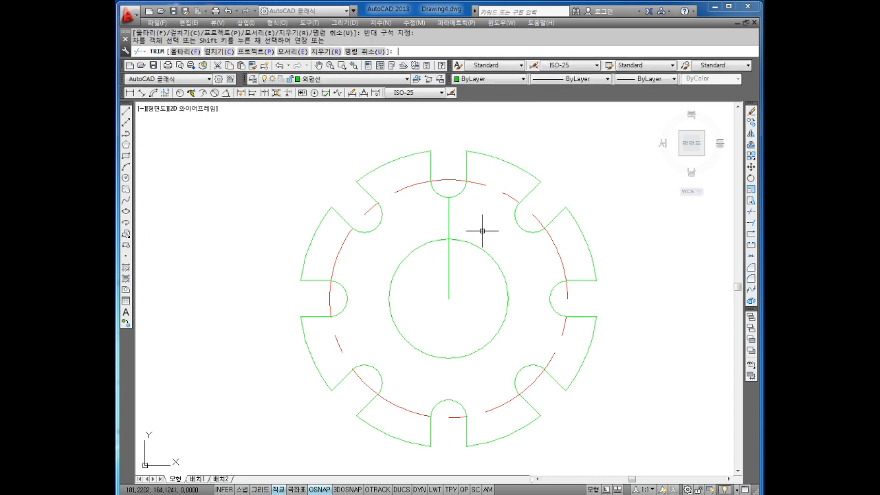
pyautogui.press('Escape')
pyautogui.press('Escape')
# Delete the vertical line running from the disc's centre to the top slot's arc
pyautogui.moveTo(542, 269); pyautogui.dragTo(543, 256, button='middle')
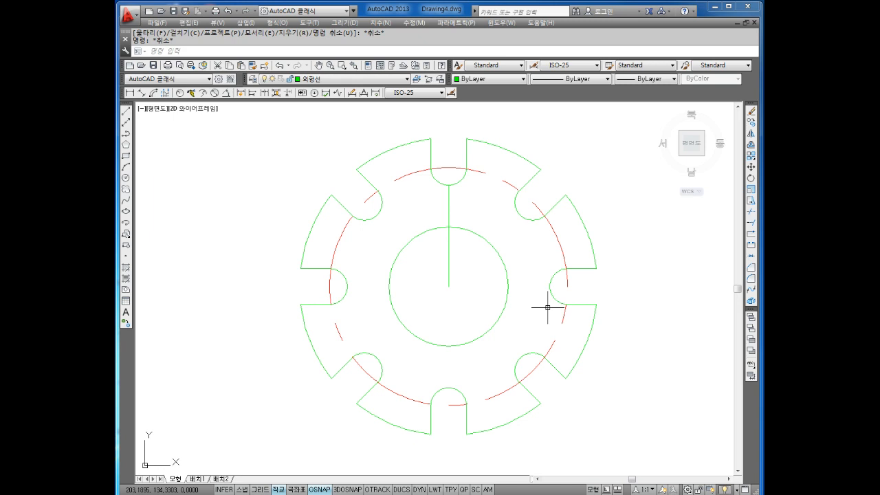
pyautogui.press('Escape')
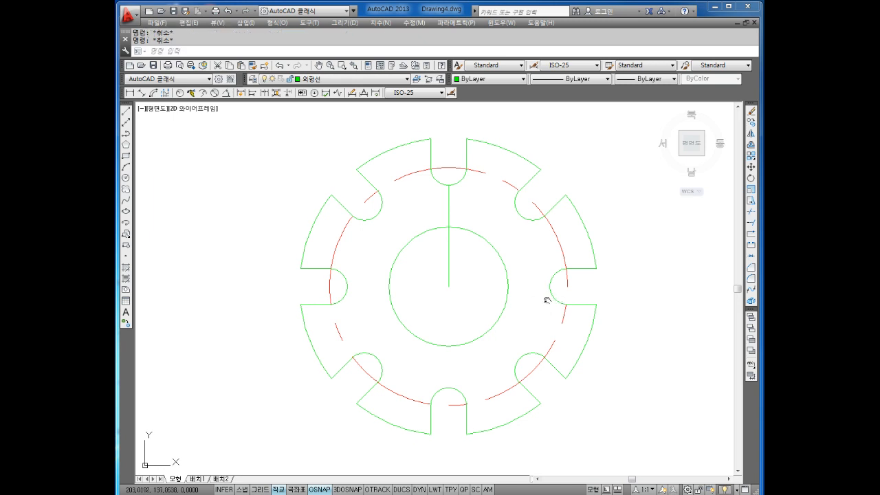
pyautogui.moveTo(546, 300); pyautogui.dragTo(548, 295, button='middle')
pyautogui.click(448, 208)
pyautogui.click(426, 199)
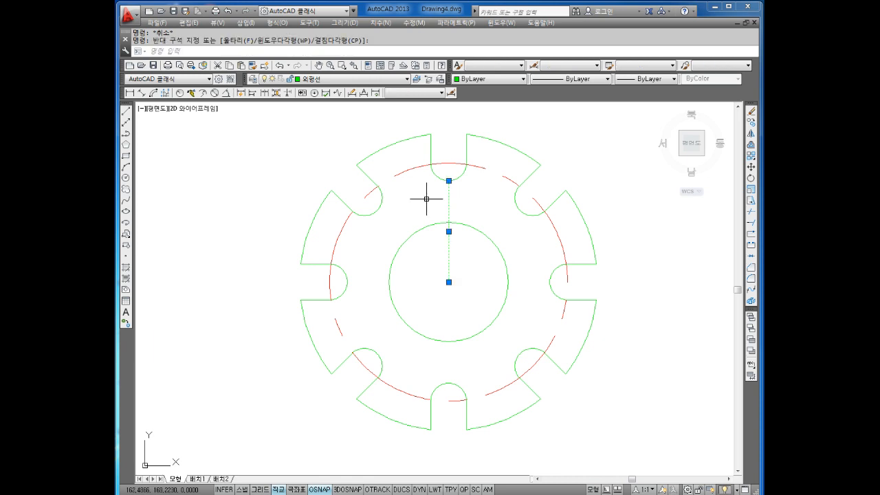
pyautogui.press('Escape')
# Draw a vertical line through the disc's centre from the top slot's arc to the bottom slot's arc
pyautogui.write('l')
pyautogui.press('Return')
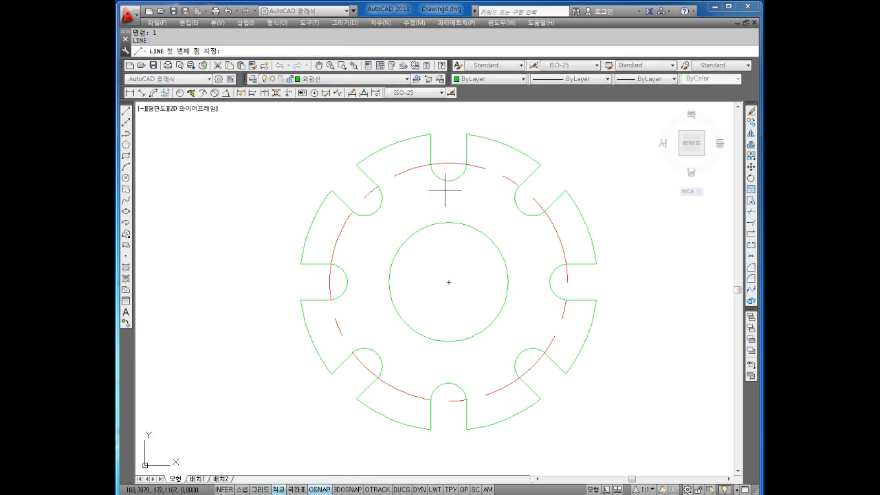
pyautogui.click(449, 181)
pyautogui.click(449, 383)
pyautogui.press('Escape')
# Draw a horizontal line through the disc's centre between the arc centres of the left and right slots
pyautogui.press('Return')
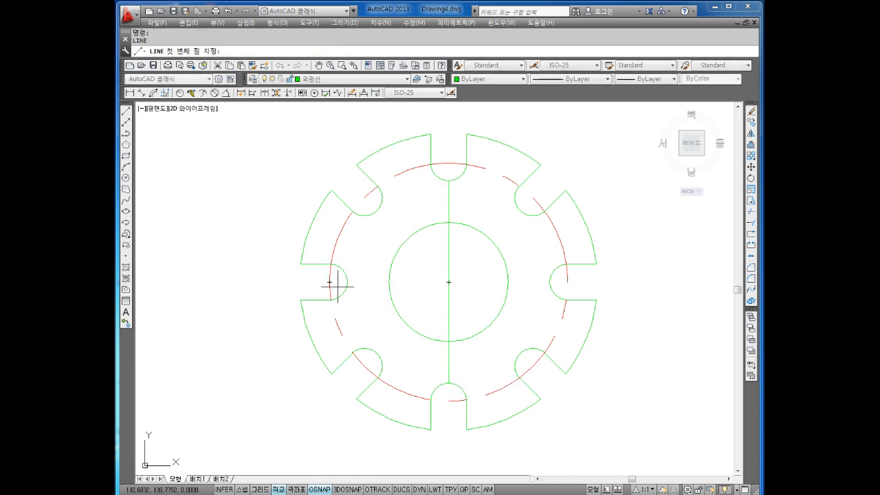
pyautogui.click(344, 282)
pyautogui.click(566, 281)
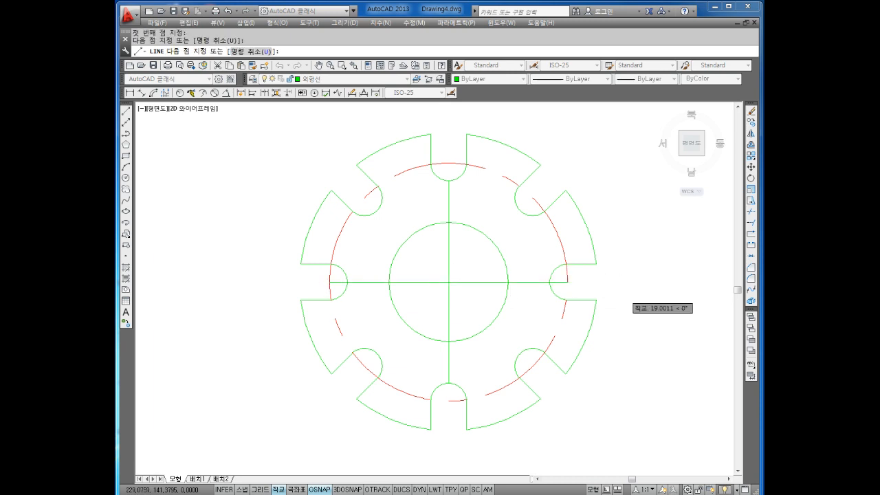
pyautogui.press('Escape')
pyautogui.press('Escape')
# Move the new vertical and horizontal lines to the red centre-line layer
pyautogui.click(464, 273)
pyautogui.click(439, 297)
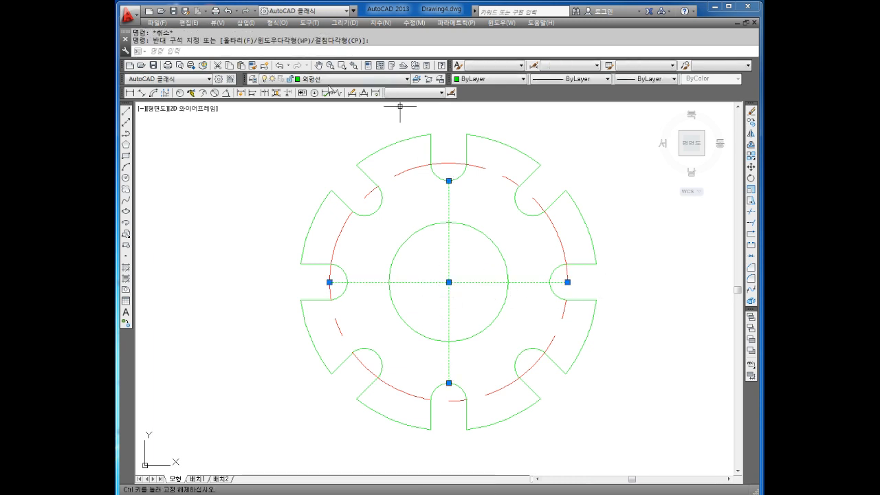
pyautogui.click(330, 79)
pyautogui.click(316, 115)
pyautogui.press('Escape')
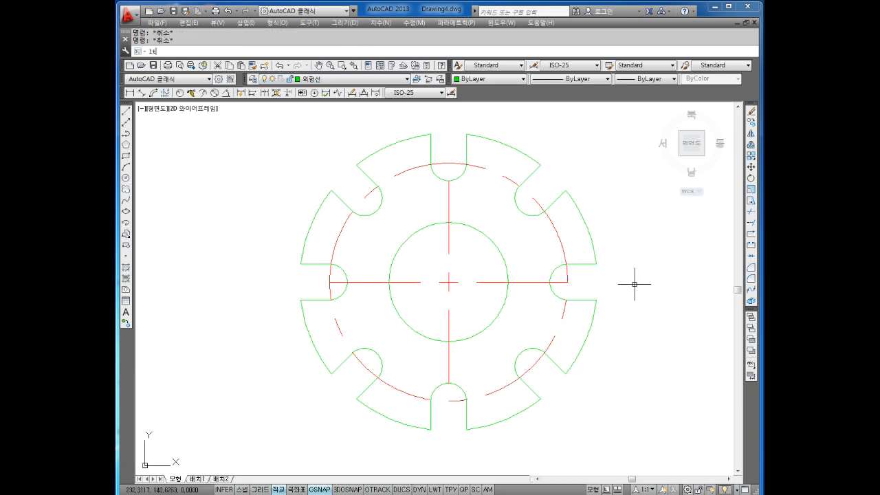
# Lengthen both ends of the vertical and horizontal centre lines in 5-unit increments until they extend past the disc's rim
pyautogui.write('s')
pyautogui.press('Escape')
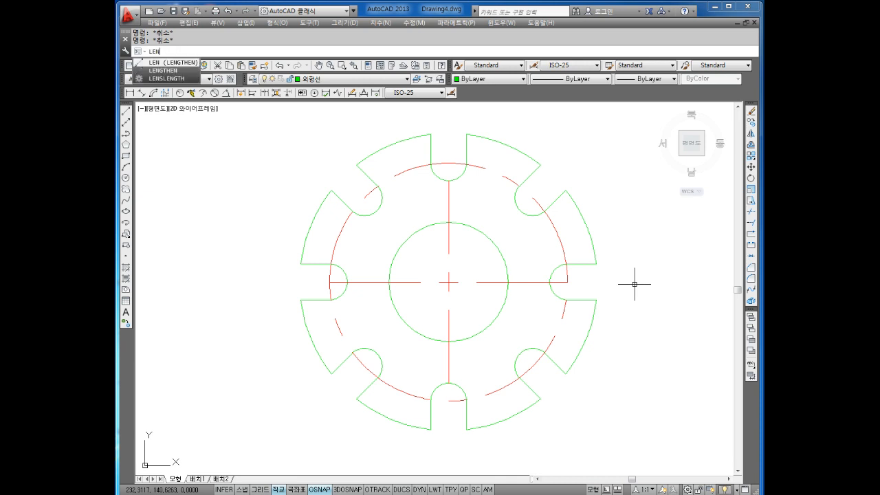
pyautogui.press('Return')
pyautogui.write('de')
pyautogui.press('Return')
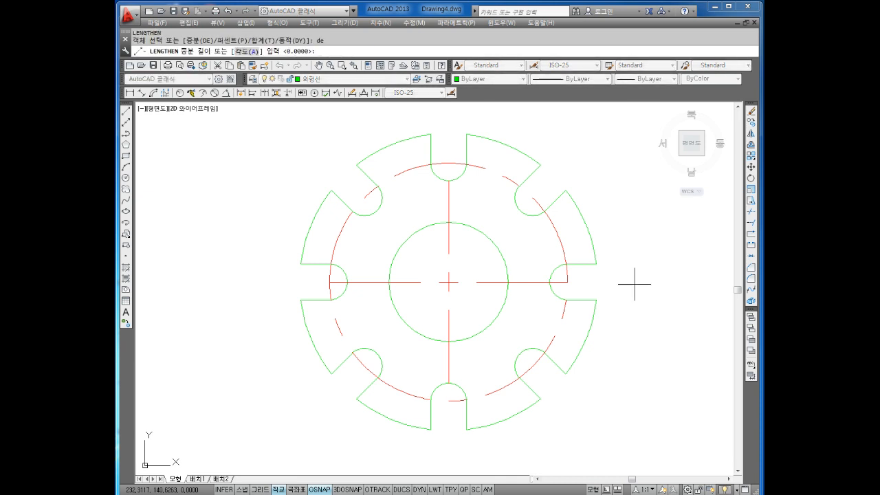
pyautogui.write('5')
pyautogui.press('Return')
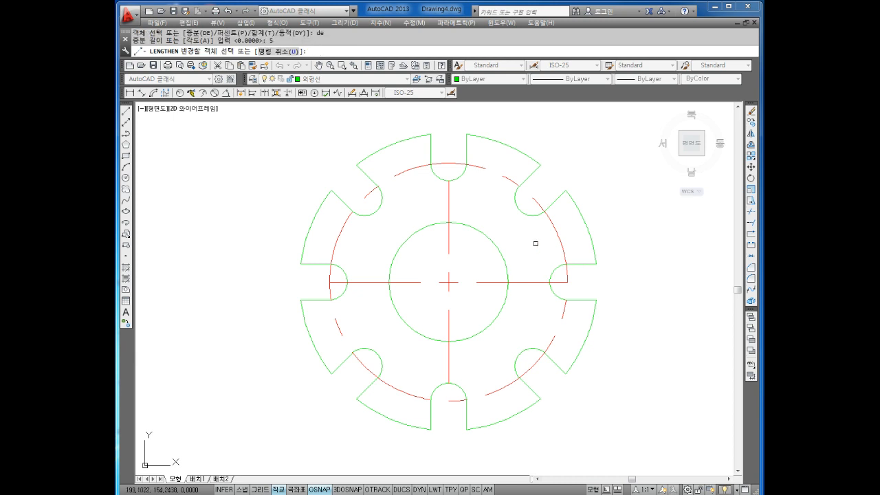
pyautogui.click(446, 196)
pyautogui.click(447, 192)
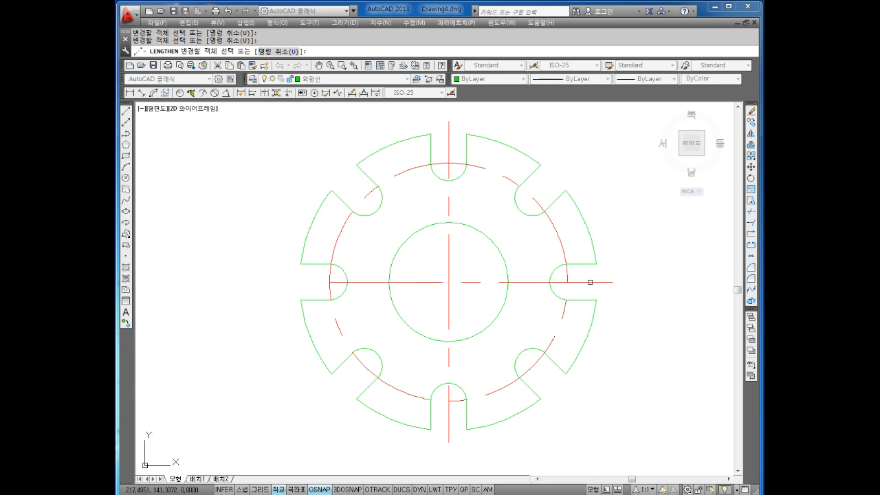
pyautogui.click(313, 282)
pyautogui.press('Escape')
pyautogui.press('Escape')
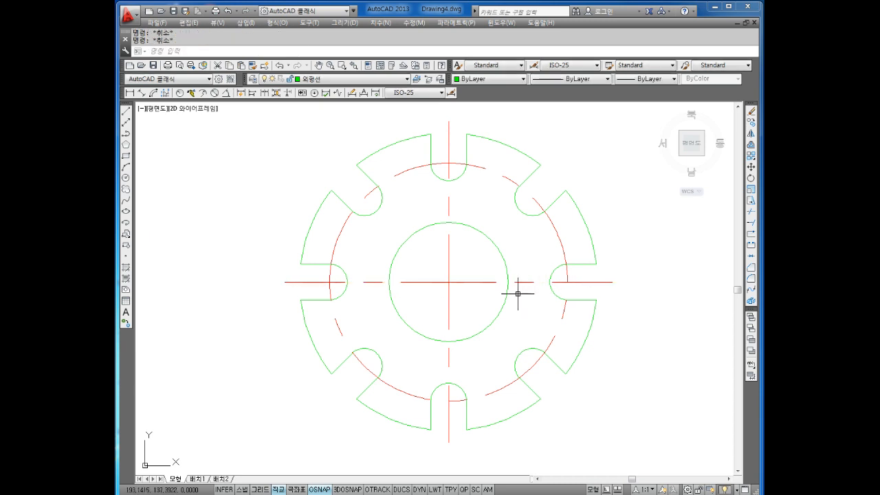
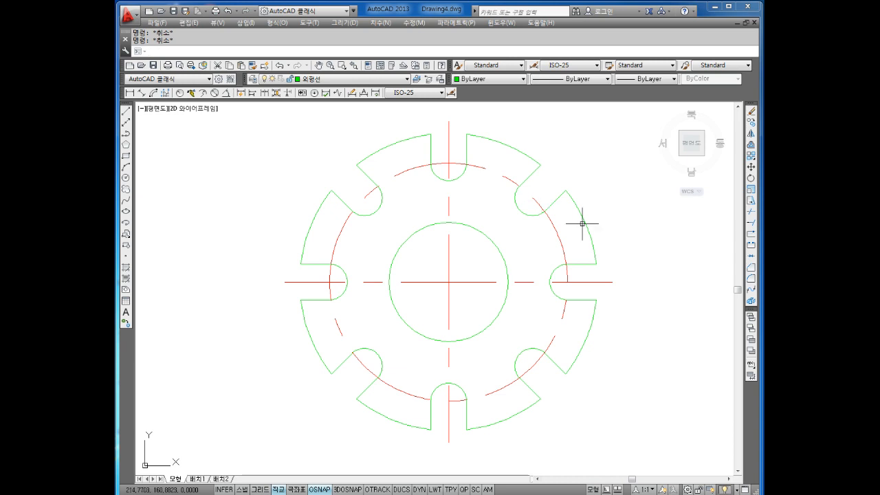
# Draw a short diagonal line between the upper-right slot's arc and its arc centre
pyautogui.moveTo(555, 201); pyautogui.dragTo(546, 206, button='middle')
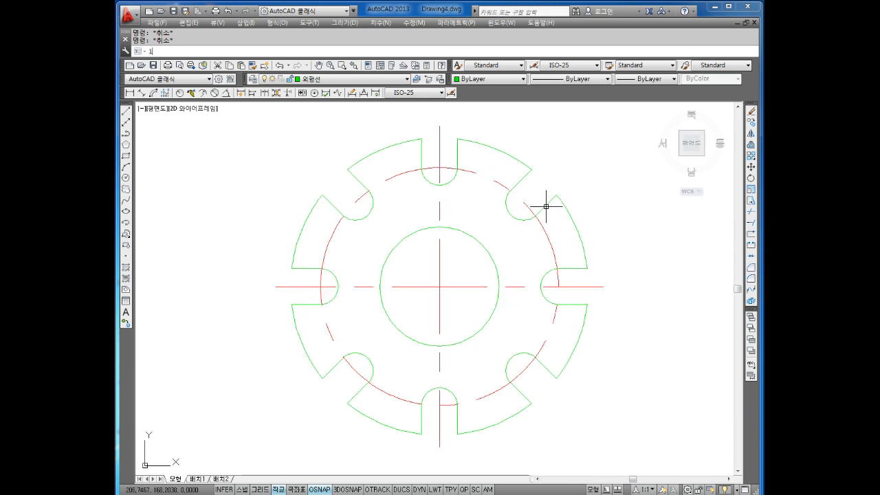
pyautogui.press('Return')
pyautogui.click(524, 202)
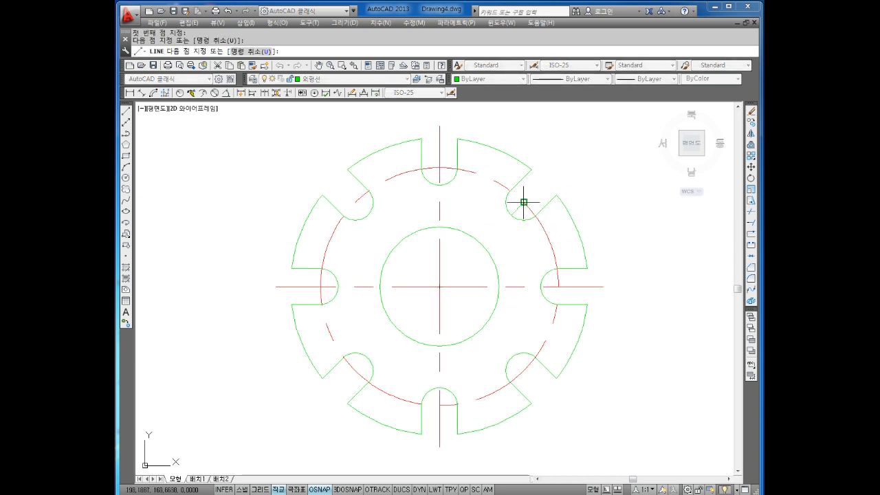
pyautogui.press('Escape')
pyautogui.press('Escape')
# Move the short diagonal line in the upper-right slot to the red centre-line layer
pyautogui.click(517, 208)
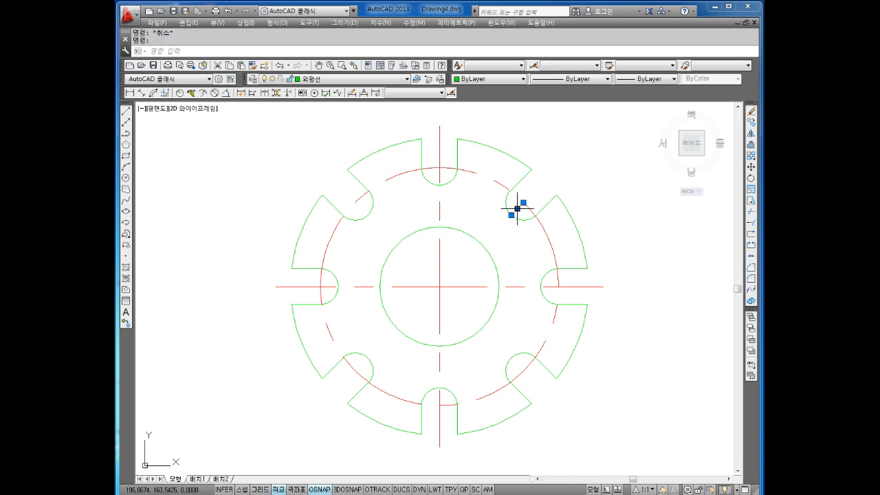
pyautogui.click(319, 80)
pyautogui.click(323, 117)
pyautogui.press('Escape')
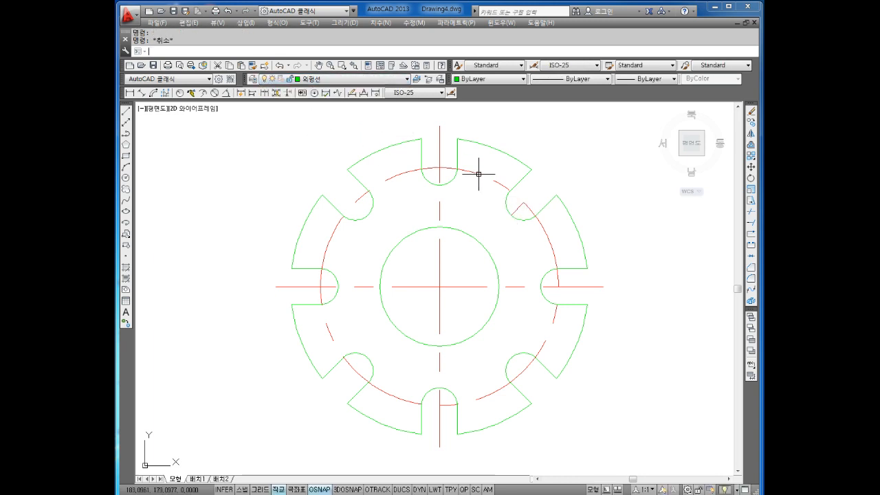
# Lengthen both ends of the diagonal centre line in 5-unit increments so it passes the rim and the slot's arc
pyautogui.write('len')
pyautogui.press('Return')
pyautogui.write('de')
pyautogui.press('Return')
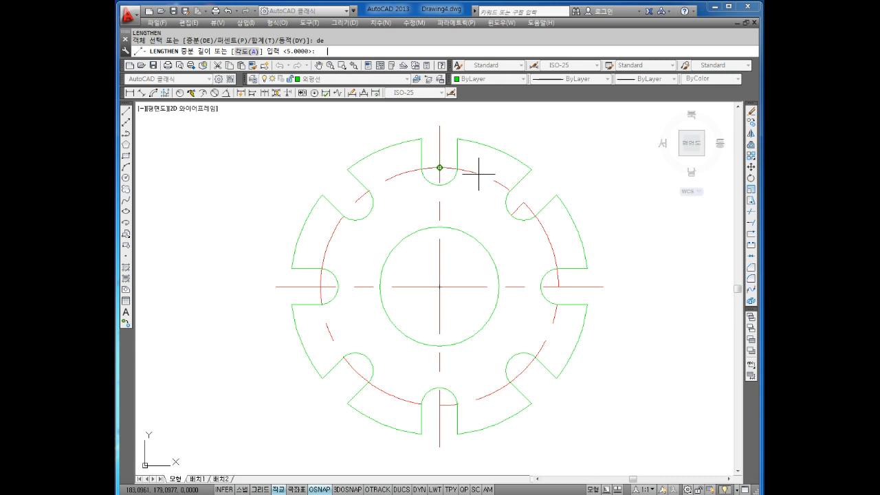
pyautogui.write('5')
pyautogui.press('Return')
pyautogui.scroll(2, 484, 190)
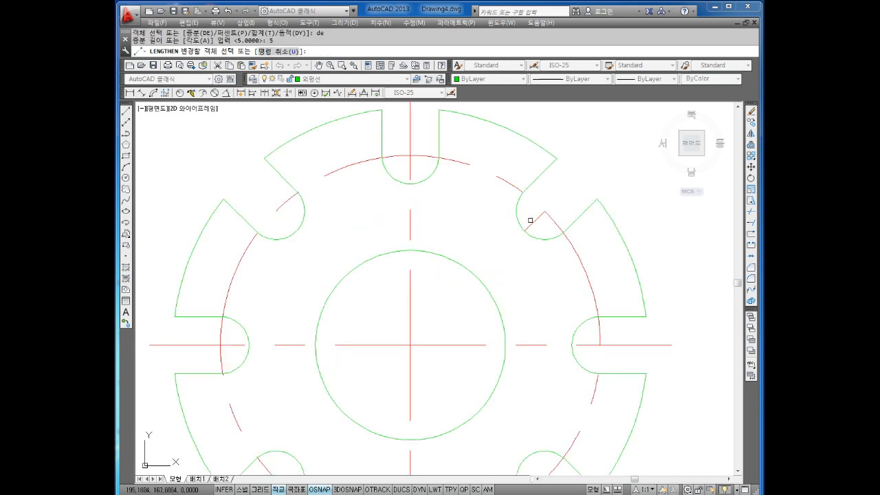
pyautogui.click(533, 223)
pyautogui.click(541, 217)
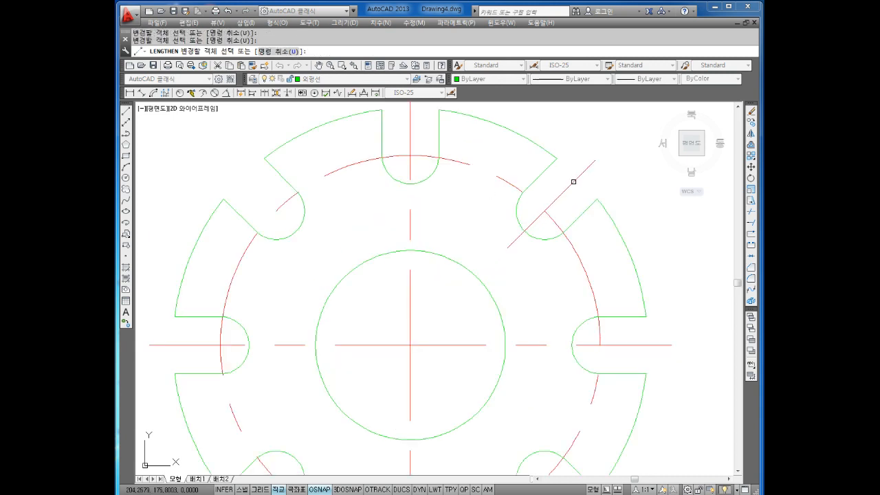
pyautogui.scroll(-3, 518, 238)
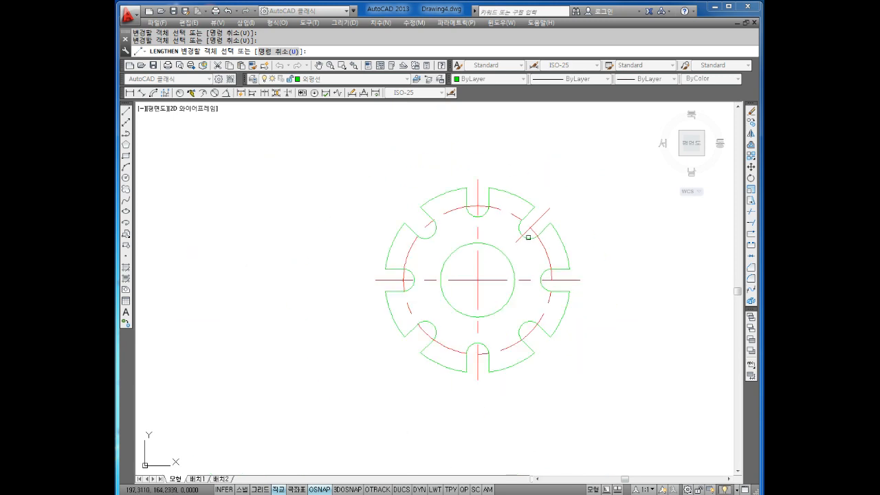
pyautogui.press('Escape')
# Mirror the diagonal centre line about the disc's horizontal axis into the lower-right slot, keeping the original
pyautogui.scroll(2, 530, 230)
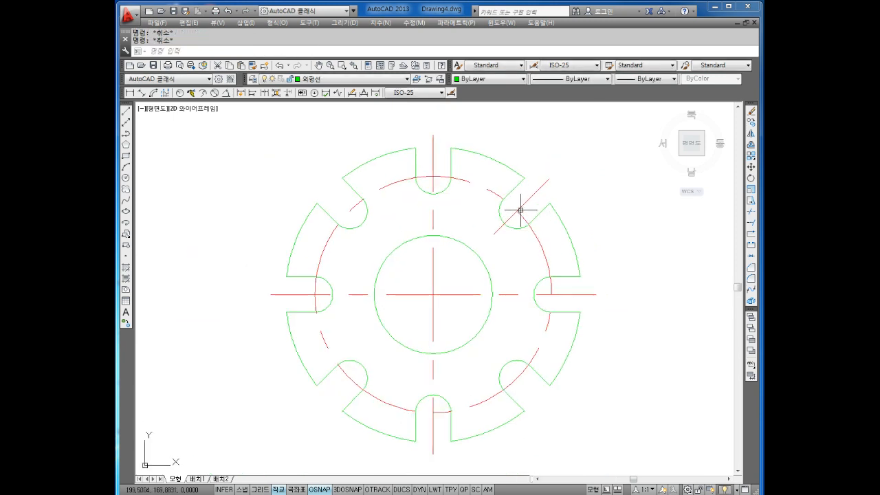
pyautogui.click(527, 192)
pyautogui.click(530, 200)
pyautogui.press('Escape')
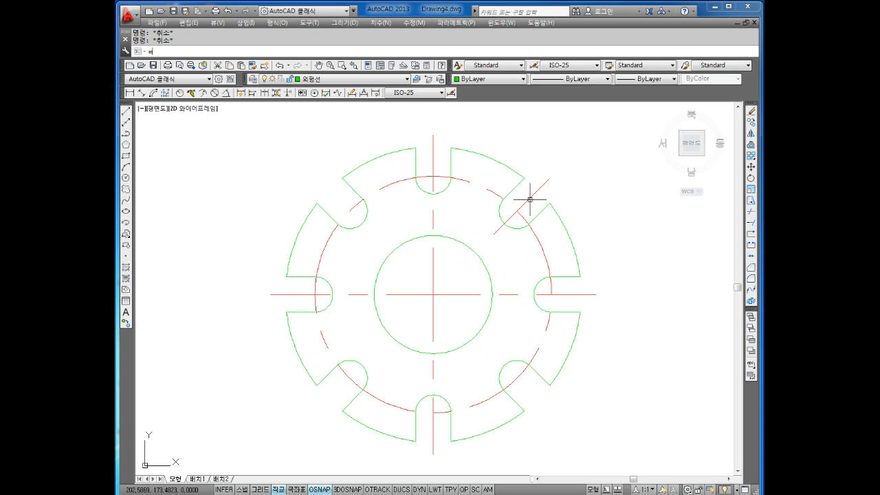
pyautogui.write('mi')
pyautogui.press('Return')
pyautogui.click(528, 202)
pyautogui.press('Return')
pyautogui.click(551, 294)
pyautogui.click(433, 295)
pyautogui.press('Return')
# Mirror both diagonal centre lines about the disc's vertical axis into the left-hand slots, keeping the originals
pyautogui.press('Return')
pyautogui.click(530, 206)
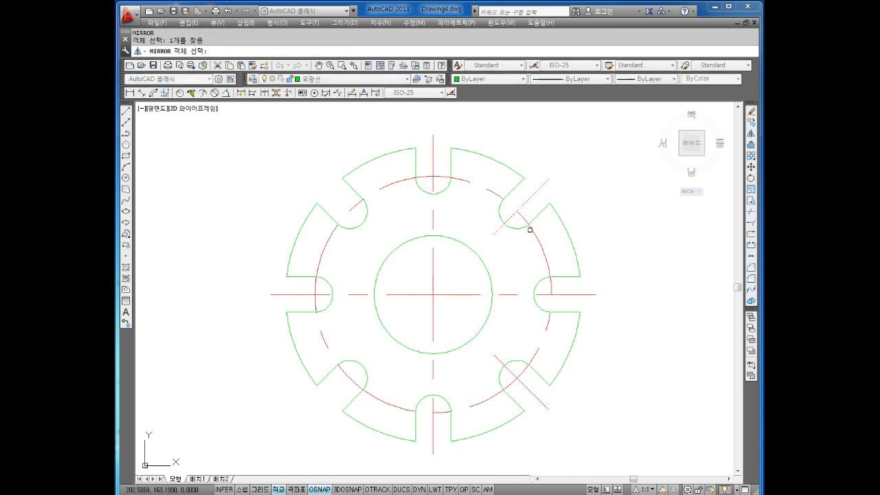
pyautogui.click(532, 395)
pyautogui.press('Return')
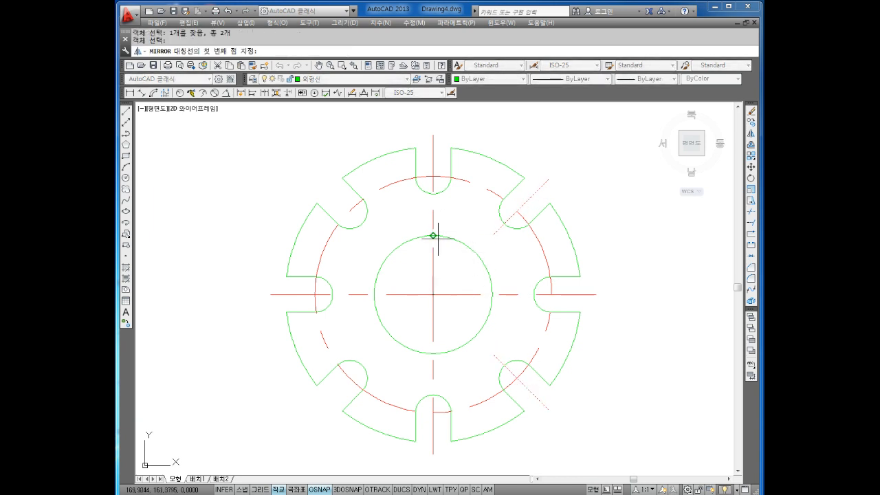
pyautogui.click(433, 236)
pyautogui.click(434, 354)
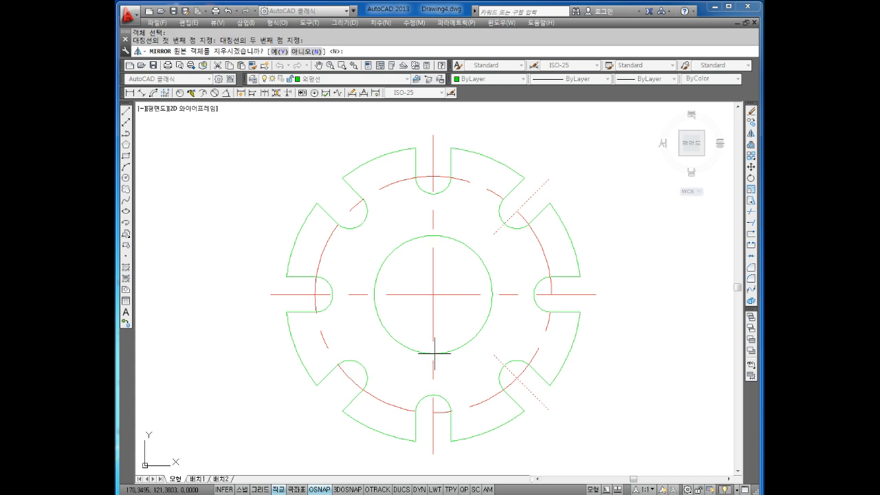
pyautogui.press('Return')
pyautogui.press('Escape')
pyautogui.press('Escape')
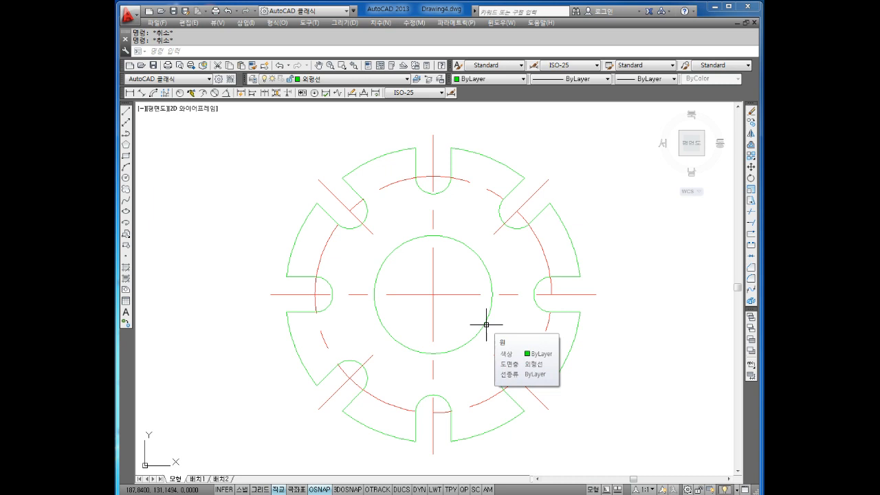
# Start a multiline text and define its box in the empty area to the upper right of the disc
pyautogui.scroll(-3, 500, 275)
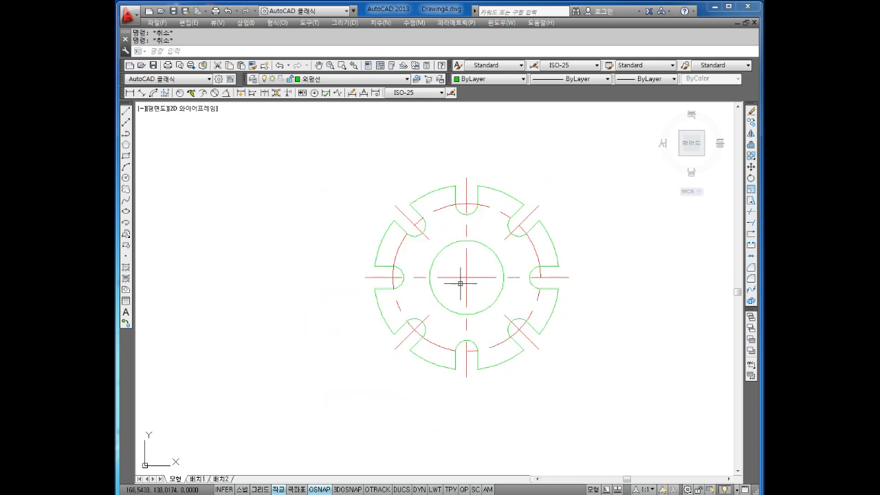
pyautogui.moveTo(500, 247); pyautogui.dragTo(481, 248, button='middle')
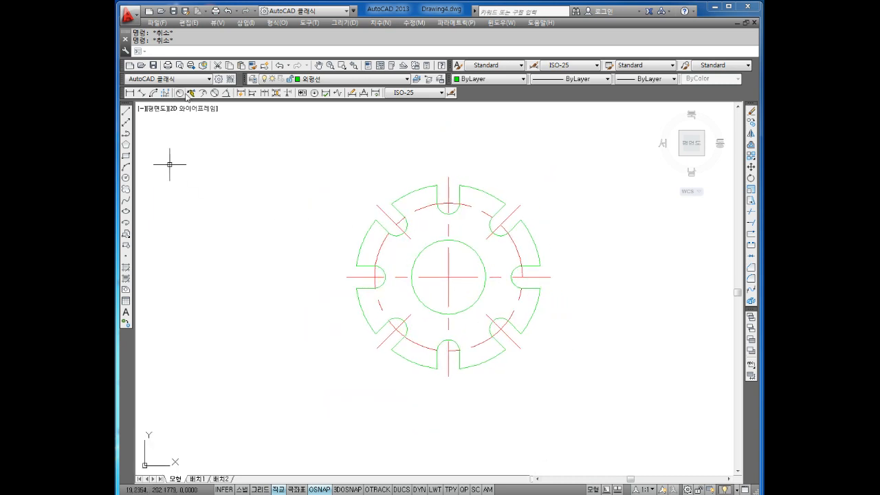
pyautogui.click(126, 312)
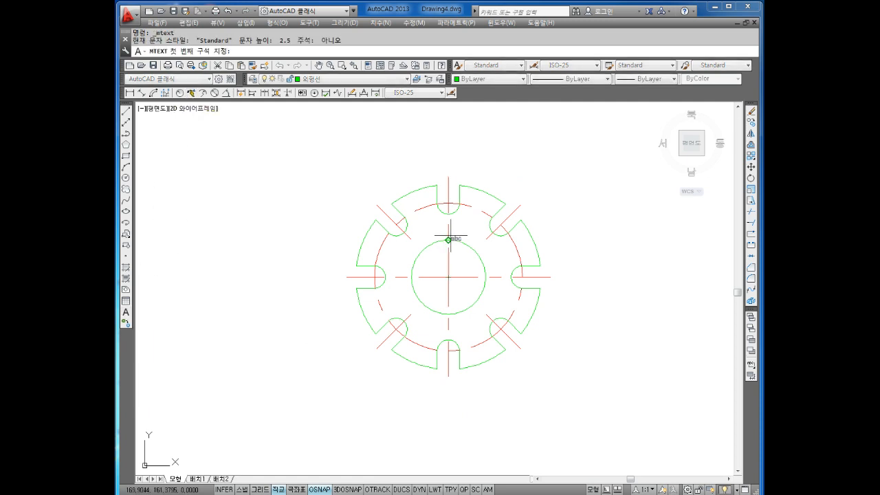
pyautogui.moveTo(530, 157); pyautogui.dragTo(520, 152, button='middle')
pyautogui.click(515, 154)
pyautogui.click(559, 199)
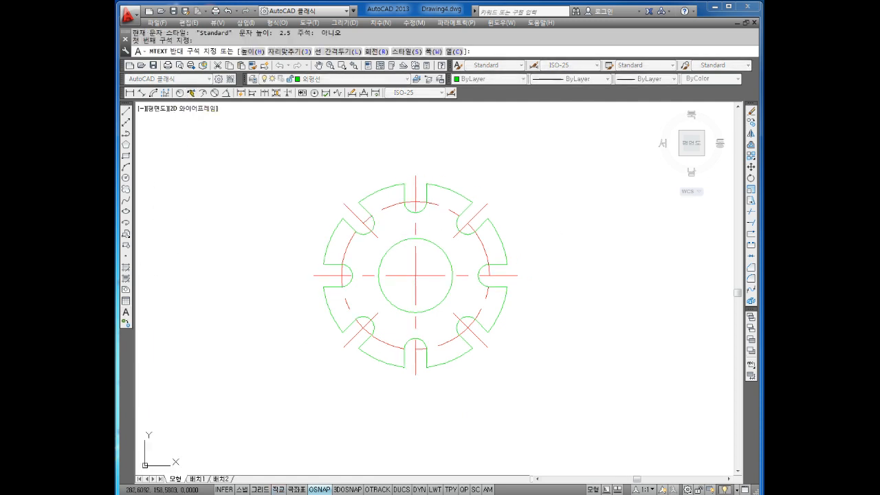
# Set the multiline text's height to 10 and its colour to yellow (노란색)
pyautogui.click(540, 91)
pyautogui.write('10')
pyautogui.click(678, 90)
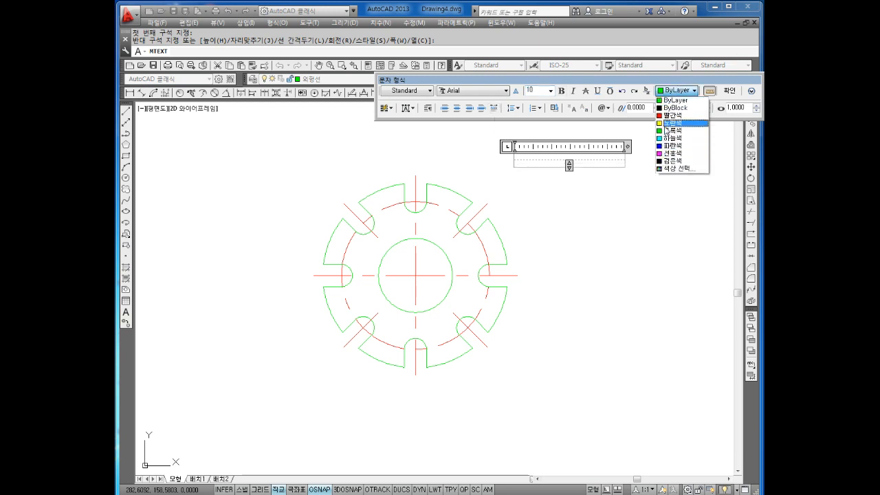
pyautogui.click(667, 123)
pyautogui.write('Sfvdf')
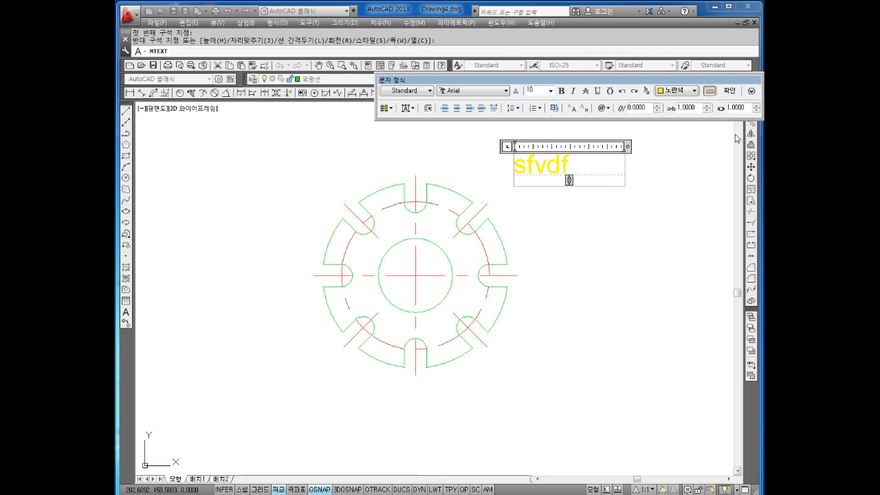
pyautogui.press('BackSpace')
pyautogui.press('BackSpace')
pyautogui.press('BackSpace')
pyautogui.press('BackSpace')
pyautogui.press('BackSpace')
pyautogui.write('dfs')
pyautogui.press('BackSpace')
pyautogui.press('BackSpace')
pyautogui.hotkey('ctrl', 'a')
pyautogui.press('BackSpace')
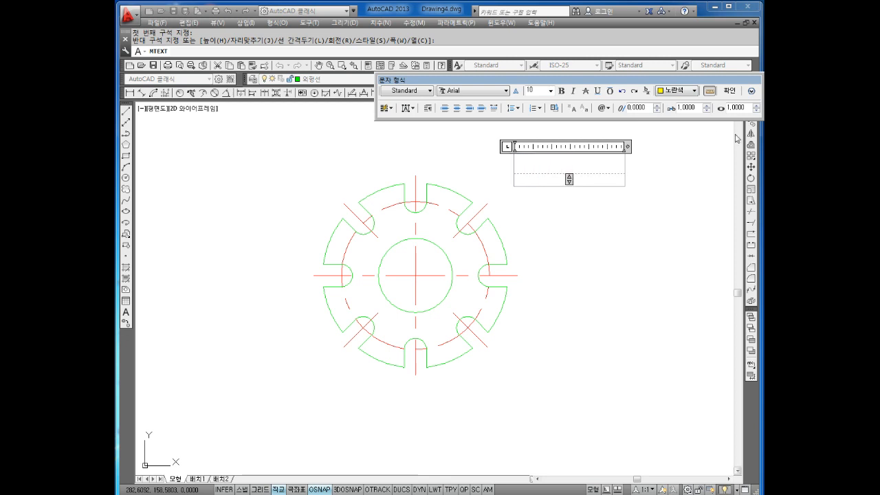
# Change the multiline text's colour to green (초록색)
pyautogui.click(678, 90)
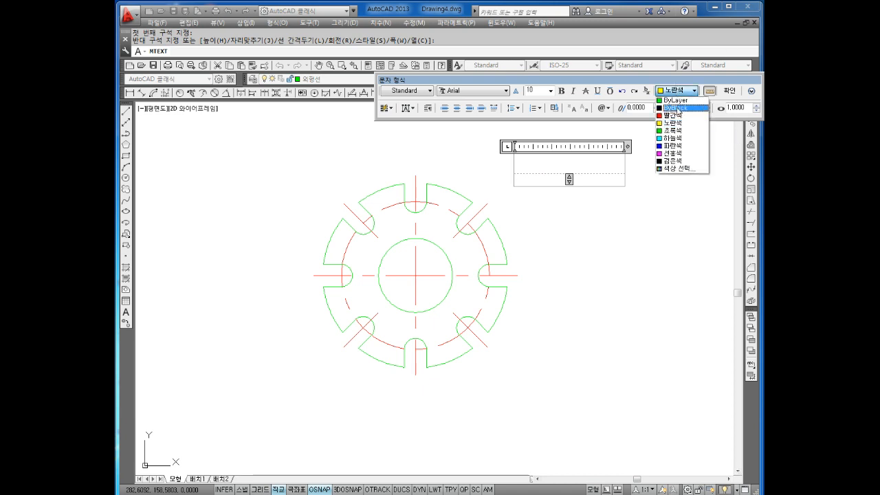
pyautogui.click(673, 130)
pyautogui.write('ㅇㄹㄴㅇ')
pyautogui.press('Return')
pyautogui.write('ㄹ')
pyautogui.press('BackSpace')
pyautogui.press('BackSpace')
pyautogui.press('BackSpace')
pyautogui.press('BackSpace')
pyautogui.press('BackSpace')
pyautogui.press('BackSpace')
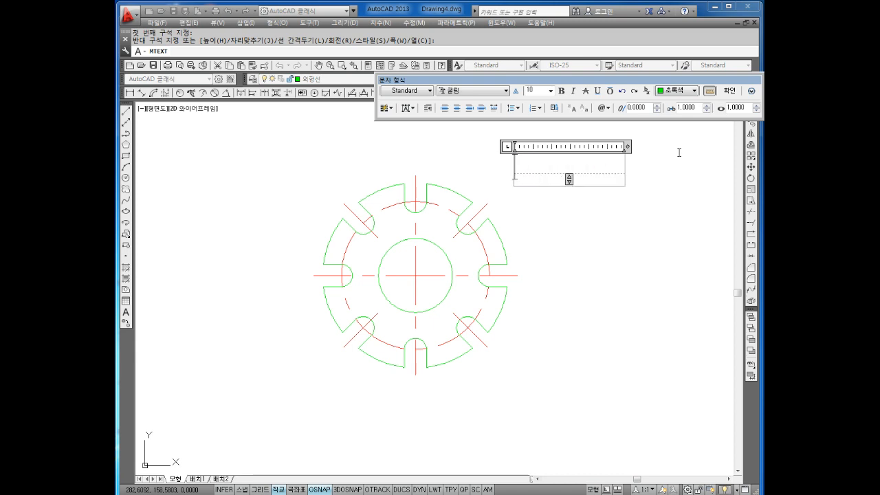
# Enter the text "선의 점간격 조절", widen its box so it fits on one line, and finish the text
pyautogui.write('점')
pyautogui.press('BackSpace')
pyautogui.press('BackSpace')
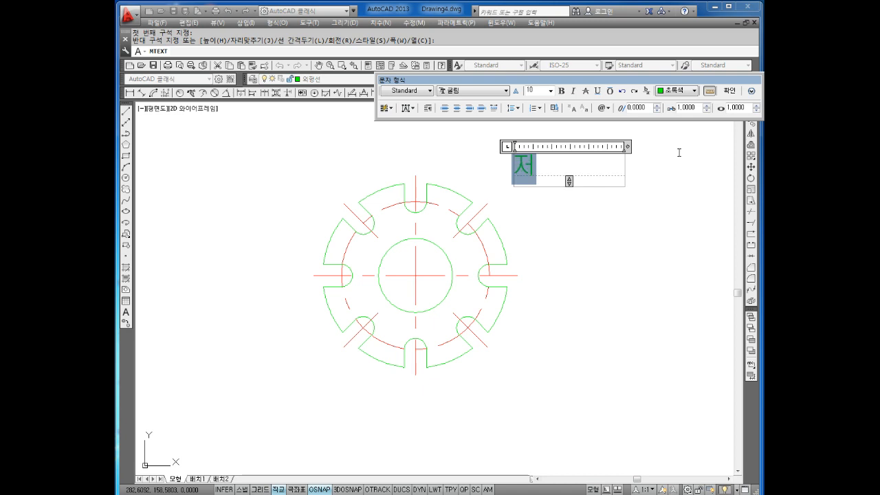
pyautogui.write('서')
pyautogui.press('BackSpace')
pyautogui.press('BackSpace')
pyautogui.press('BackSpace')
pyautogui.write('선의 점각')
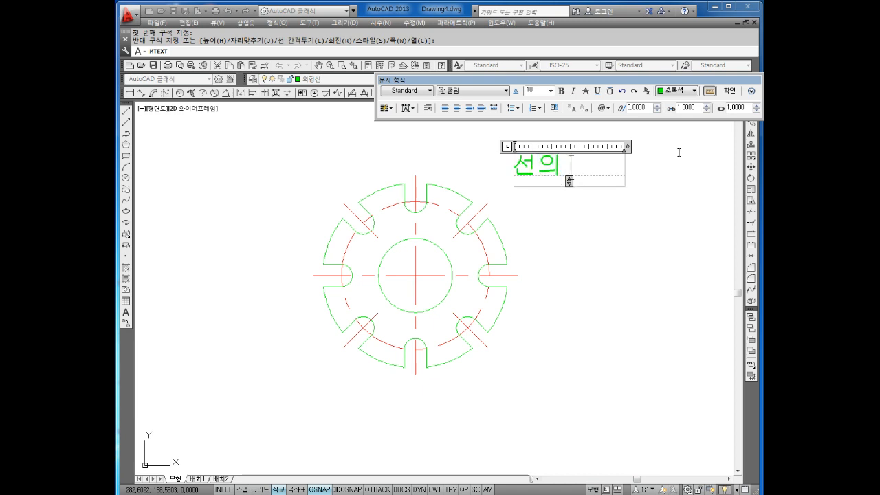
pyautogui.press('BackSpace')
pyautogui.write('간격 조절')
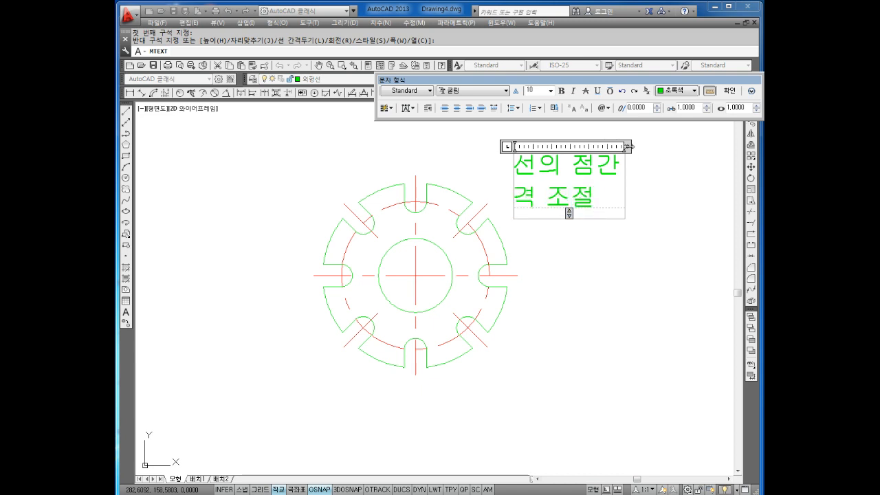
pyautogui.moveTo(630, 146); pyautogui.dragTo(734, 146)
pyautogui.press('Escape')
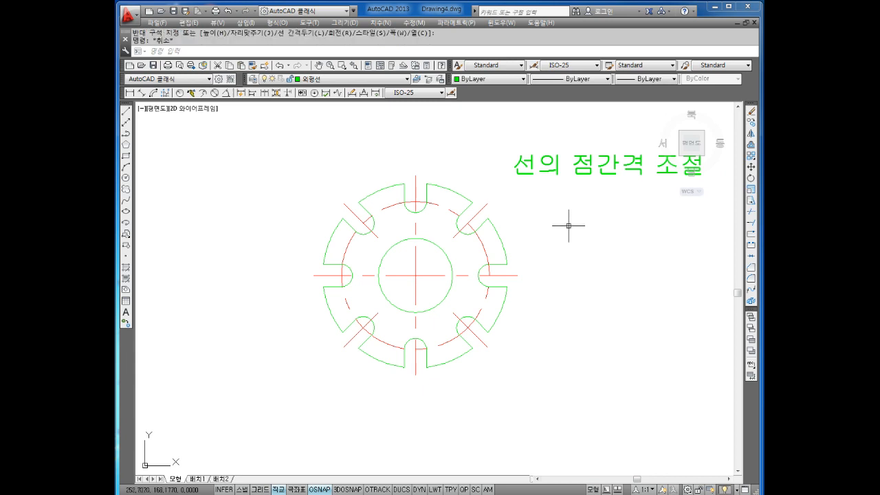
pyautogui.press('Escape')
# Examine the dash spacing of the disc's horizontal, vertical and upper-right diagonal centre lines by selecting them up close
pyautogui.scroll(2, 553, 207)
pyautogui.scroll(-1, 450, 216)
pyautogui.moveTo(433, 218); pyautogui.dragTo(467, 186, button='middle')
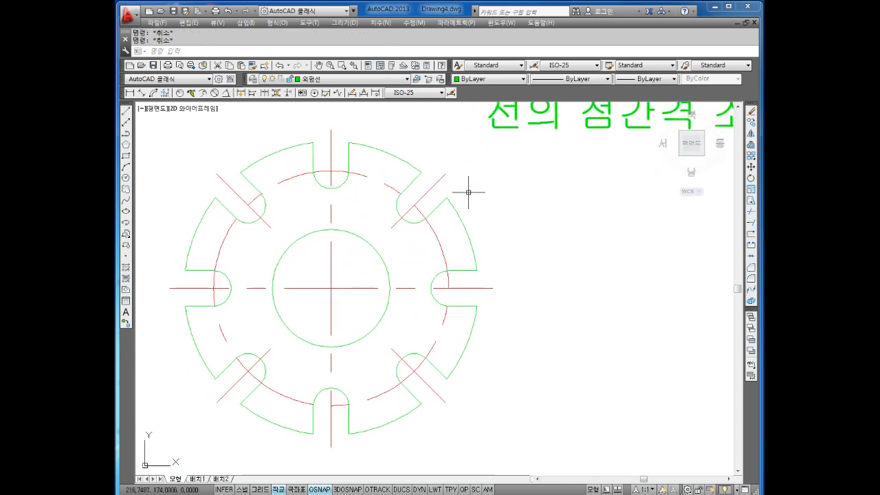
pyautogui.scroll(2, 379, 213)
pyautogui.scroll(-2, 428, 222)
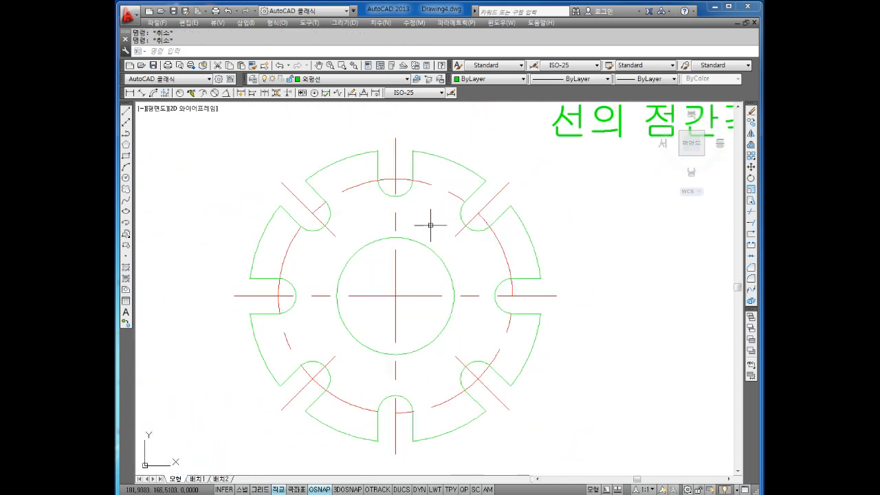
pyautogui.click(403, 285)
pyautogui.click(375, 309)
pyautogui.click(503, 194)
pyautogui.click(501, 188)
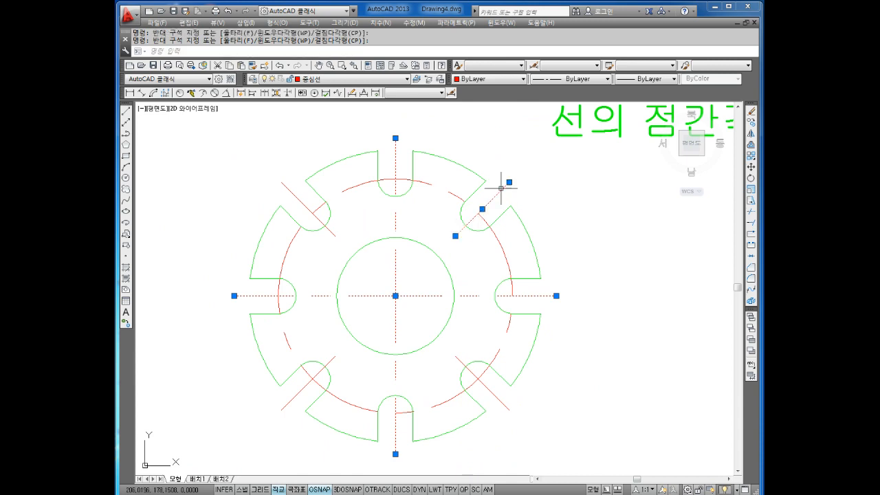
pyautogui.scroll(3, 502, 197)
pyautogui.scroll(-2, 461, 209)
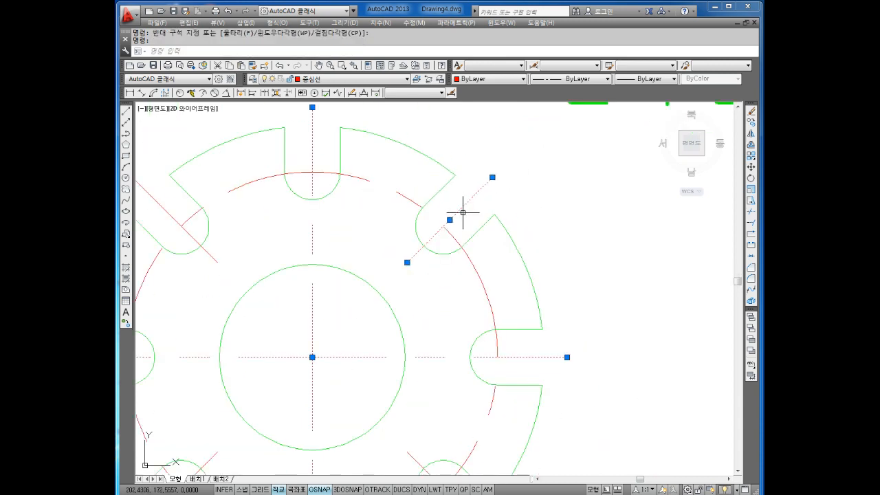
pyautogui.press('Escape')
pyautogui.press('Escape')
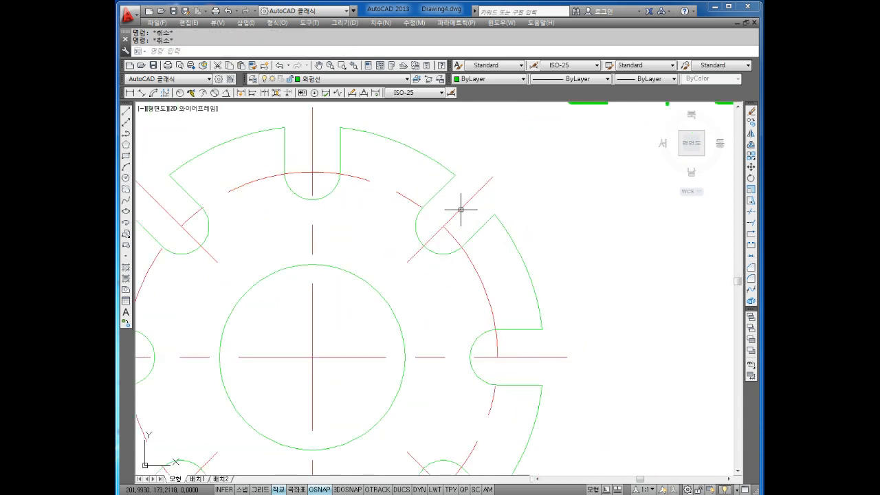
pyautogui.moveTo(435, 240); pyautogui.dragTo(471, 210, button='middle')
pyautogui.moveTo(446, 293); pyautogui.dragTo(470, 276, button='middle')
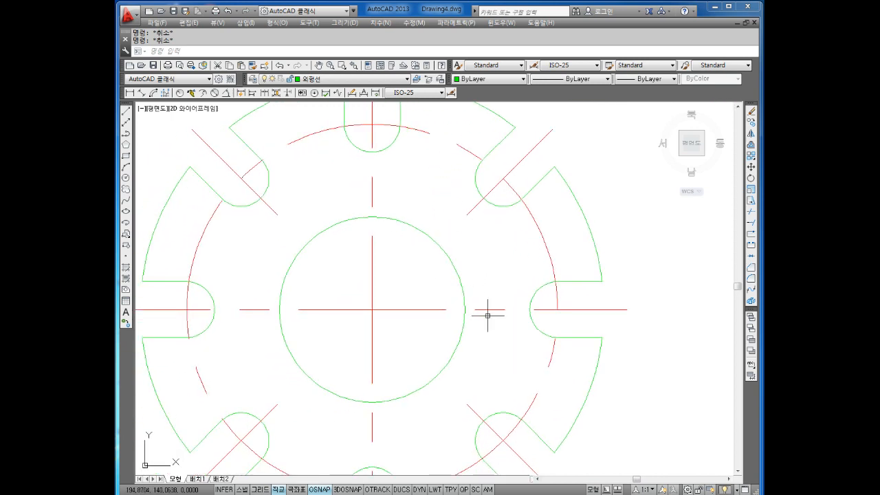
# Draw a small trial circle around the short dash of the horizontal centre line, between the centre hole and the right-hand slot
pyautogui.write('ㅊ')
pyautogui.press('Return')
pyautogui.press('Escape')
pyautogui.press('Escape')
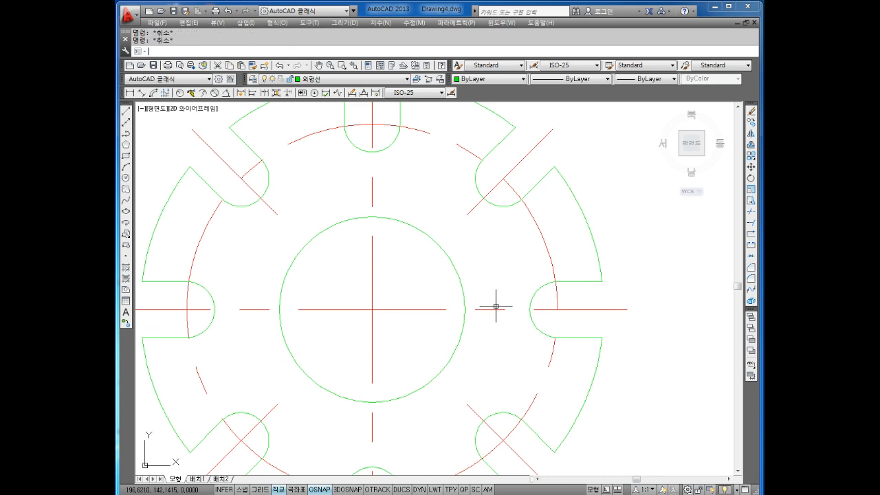
pyautogui.write('c')
pyautogui.press('Return')
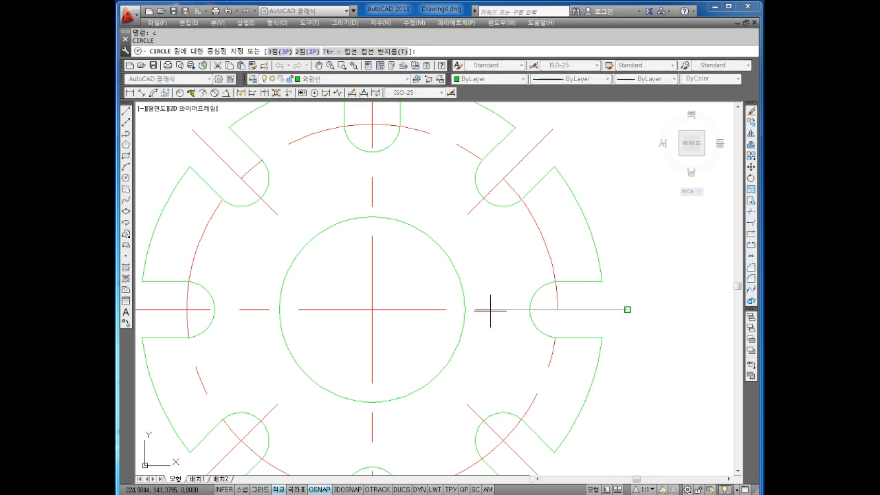
pyautogui.click(489, 307)
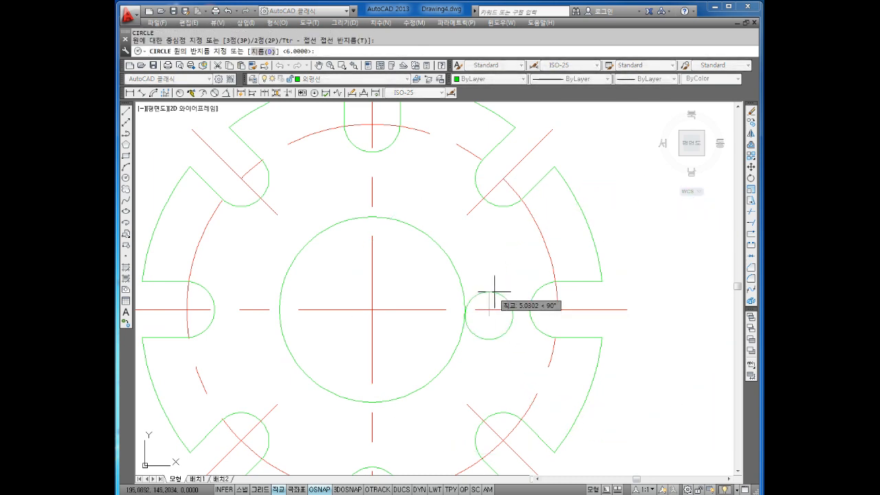
pyautogui.press('Return')
pyautogui.press('Escape')
pyautogui.scroll(2, 503, 310)
pyautogui.click(507, 302)
pyautogui.click(475, 340)
pyautogui.press('Escape')
pyautogui.press('Escape')
# Delete the small trial circle between the centre hole and the right-hand slot
pyautogui.scroll(-3, 490, 296)
pyautogui.scroll(5, 507, 195)
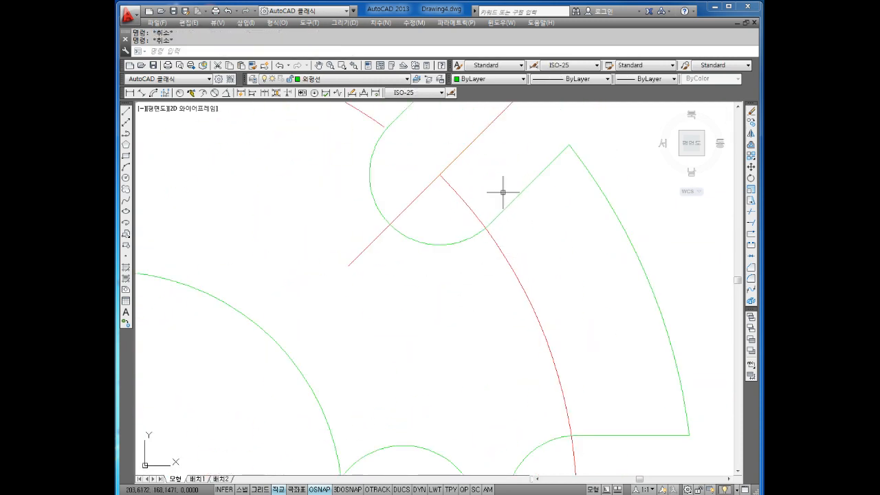
pyautogui.scroll(-1, 406, 245)
pyautogui.scroll(-2, 409, 250)
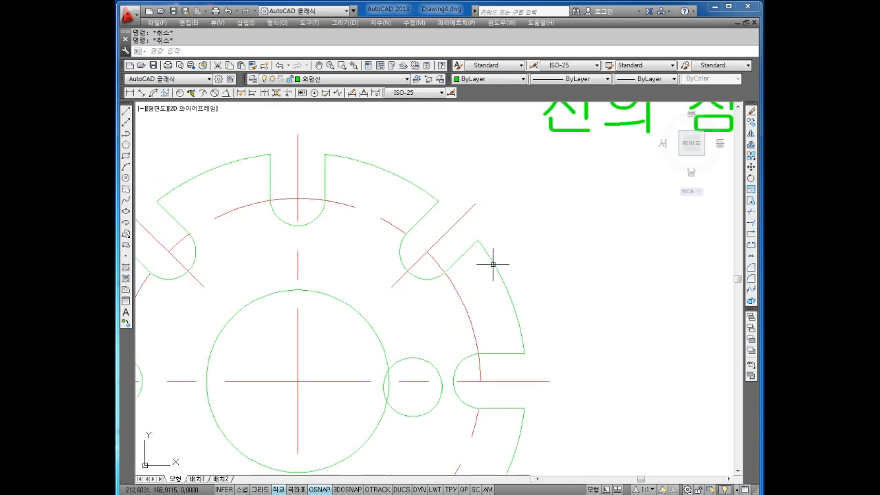
pyautogui.moveTo(507, 301); pyautogui.dragTo(503, 258, button='middle')
pyautogui.click(426, 321)
pyautogui.press('Delete')
pyautogui.scroll(-2, 426, 314)
pyautogui.press('Escape')
pyautogui.press('Escape')
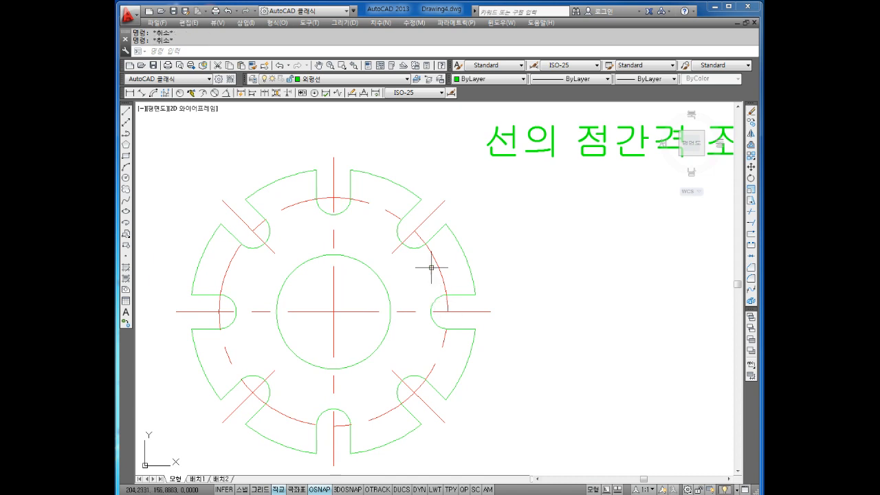
# Reopen the multiline text beside the disc and add a second line reading "lts 엔터"
pyautogui.scroll(5, 422, 222)
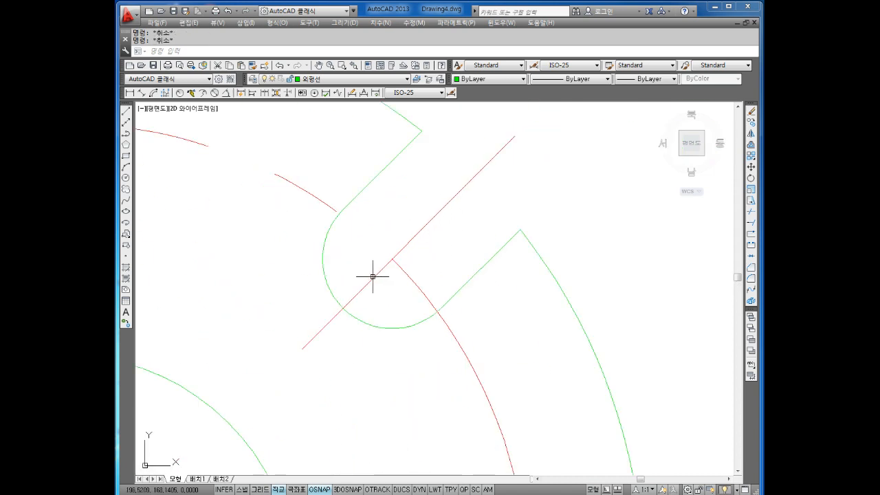
pyautogui.scroll(-4, 418, 255)
pyautogui.scroll(-2, 472, 272)
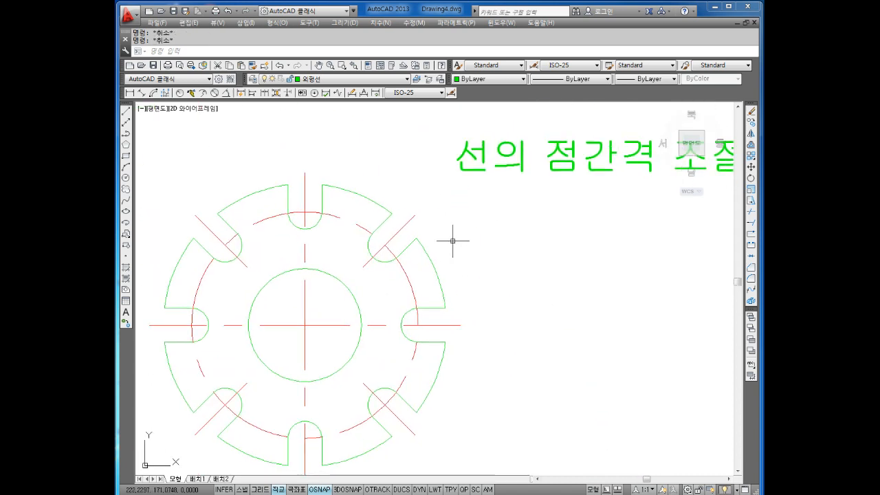
pyautogui.moveTo(524, 287); pyautogui.dragTo(515, 254, button='middle')
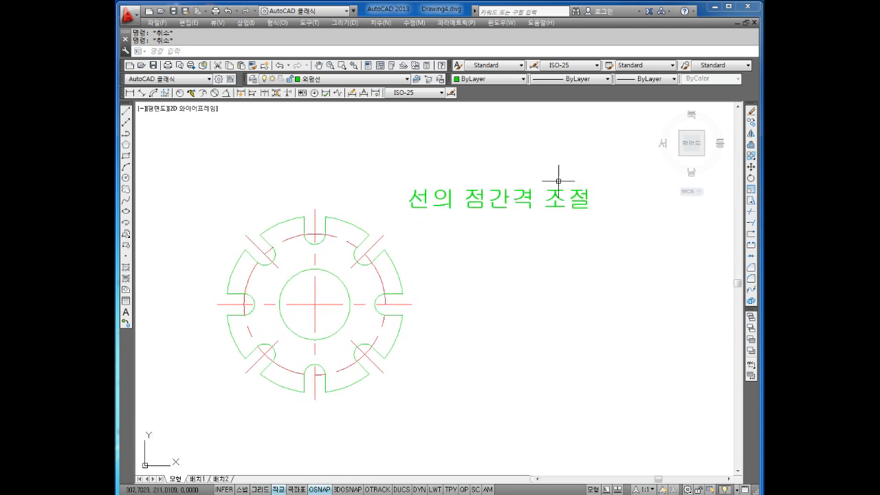
pyautogui.doubleClick(575, 201)
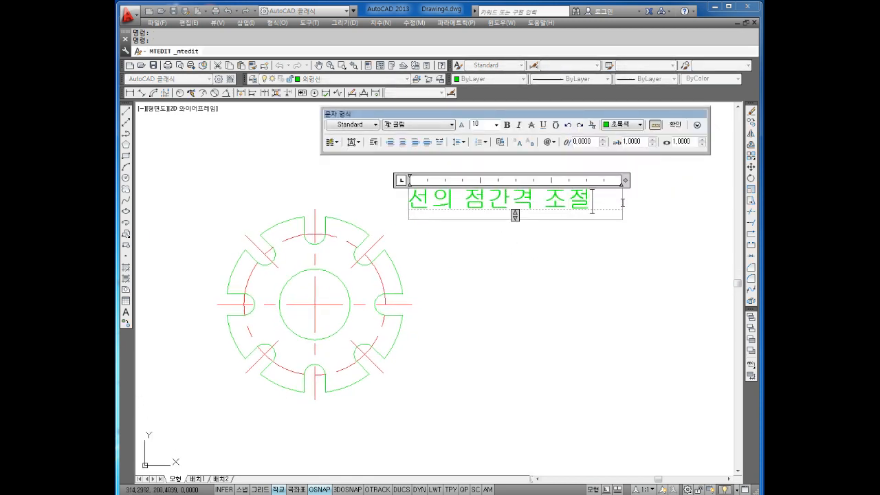
pyautogui.press('Return')
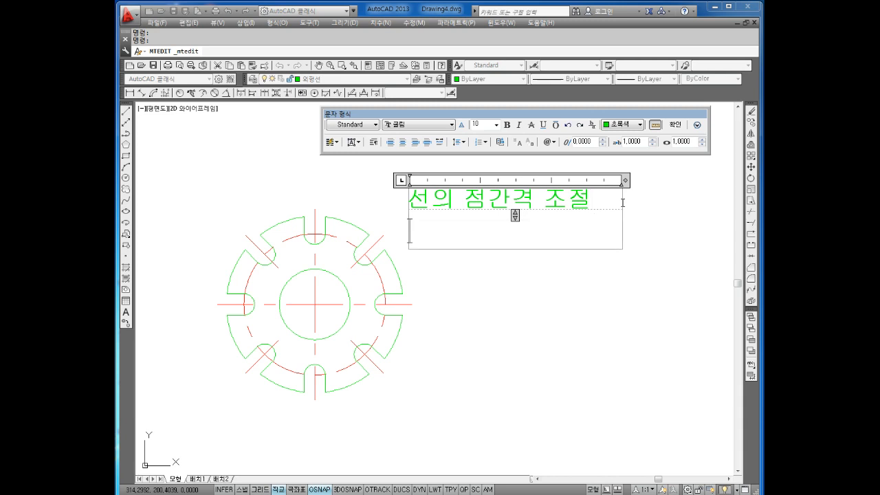
pyautogui.write('lts')
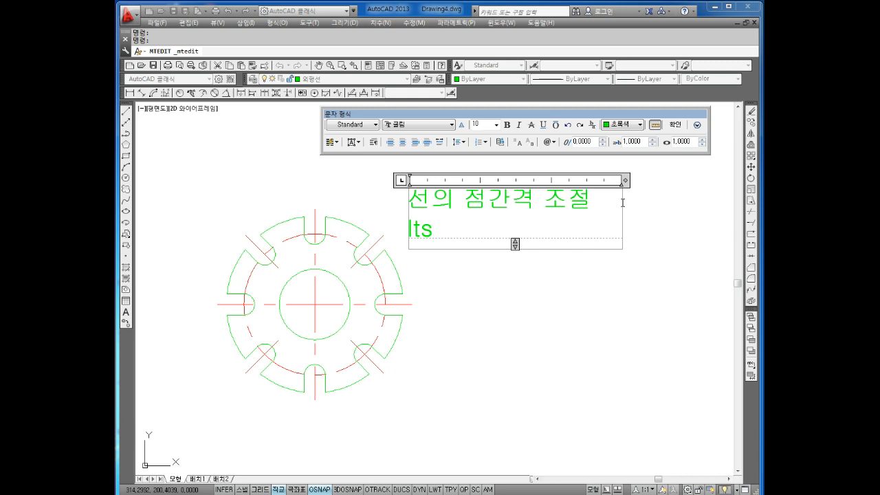
pyautogui.write('엔터')
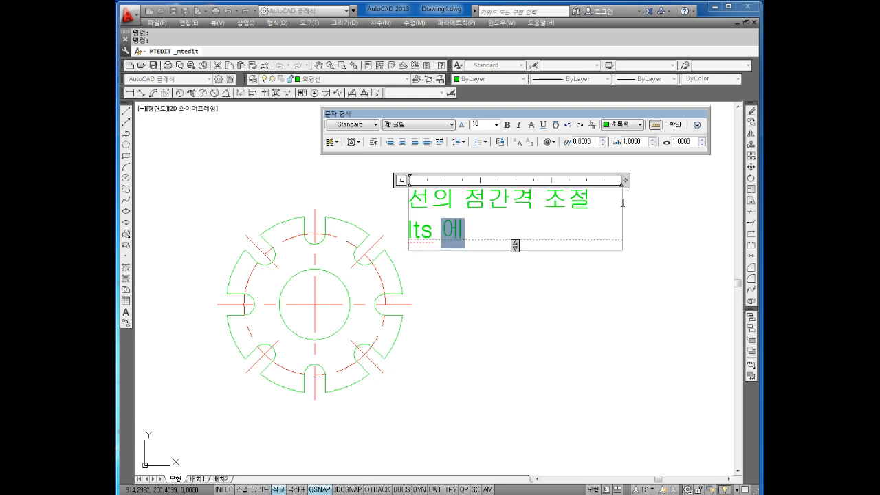
# Add a third line to the multiline text reading "1 = 100%"
pyautogui.press('Return')
pyautogui.write('1')
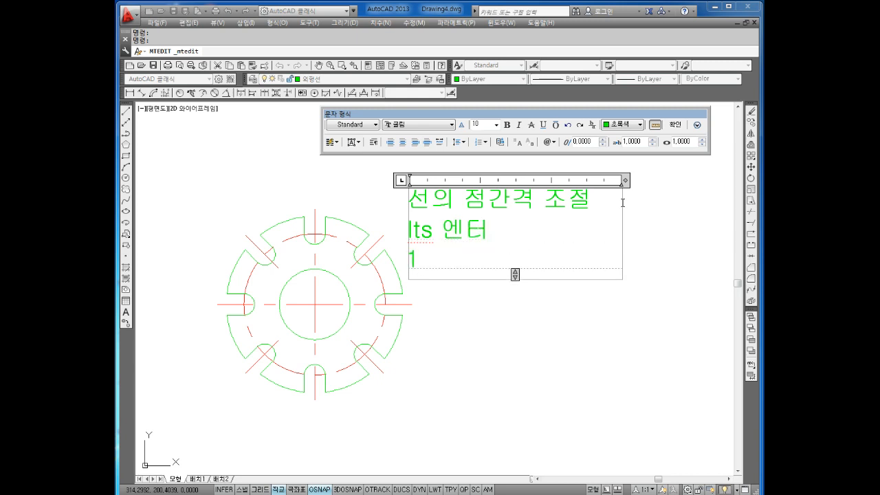
pyautogui.write('= 100')
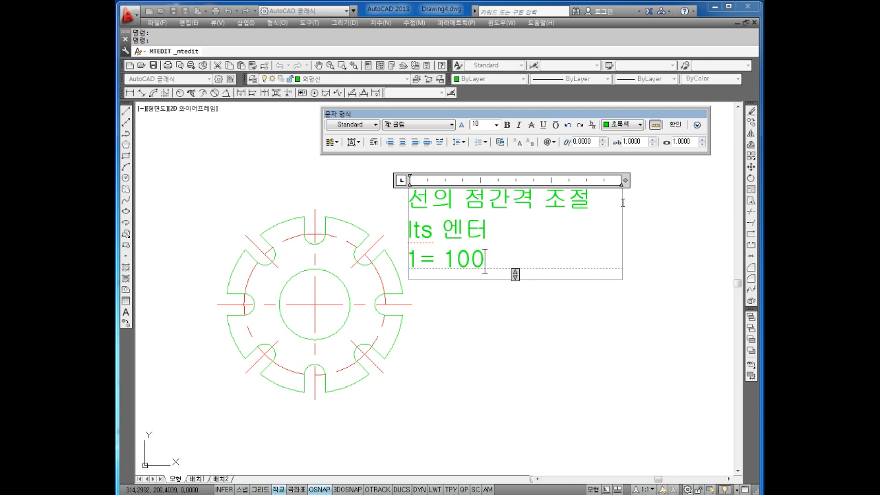
pyautogui.write('%')
pyautogui.press('Return')
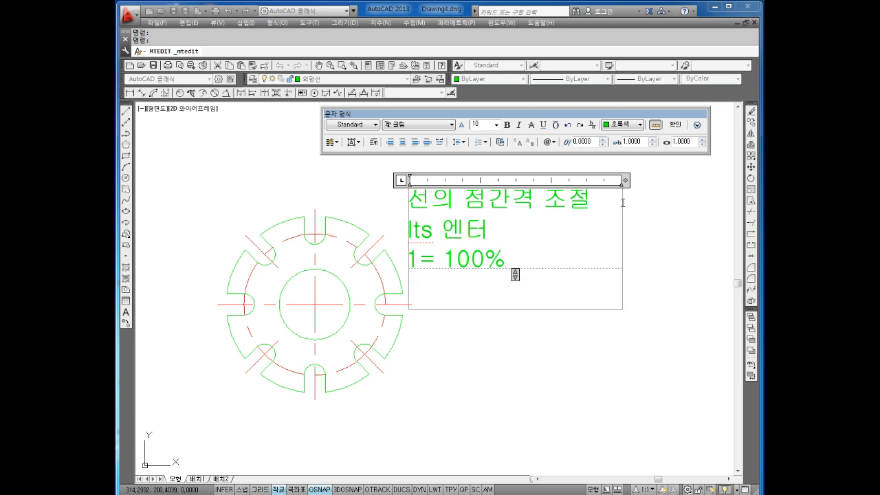
pyautogui.click(420, 261)
pyautogui.press('Return')
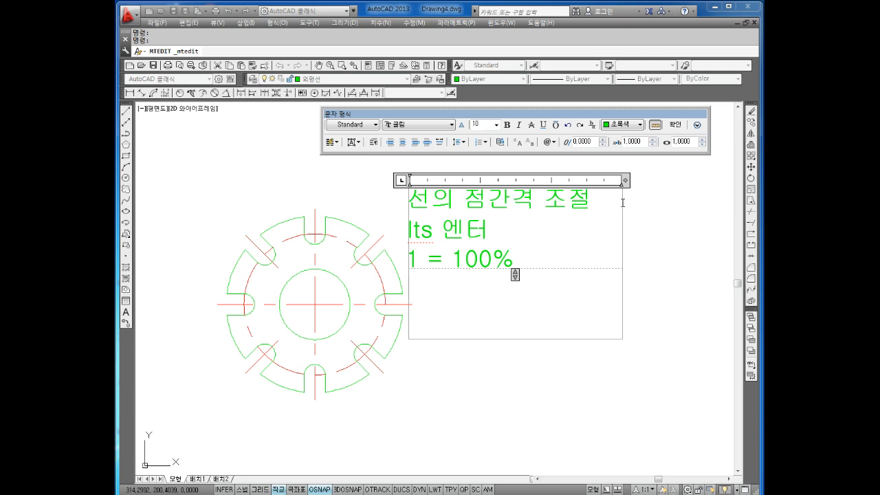
# Add two more lines to the multiline text reading "1보다 작게" and "1보다 크게"
pyautogui.write('1보다 작ㄱ')
pyautogui.write('ㅔ')
pyautogui.press('Return')
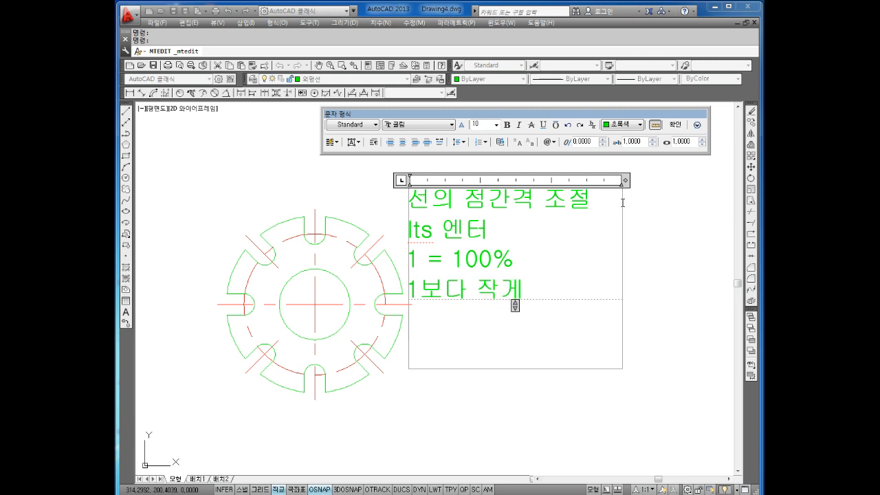
pyautogui.write('1보다 크')
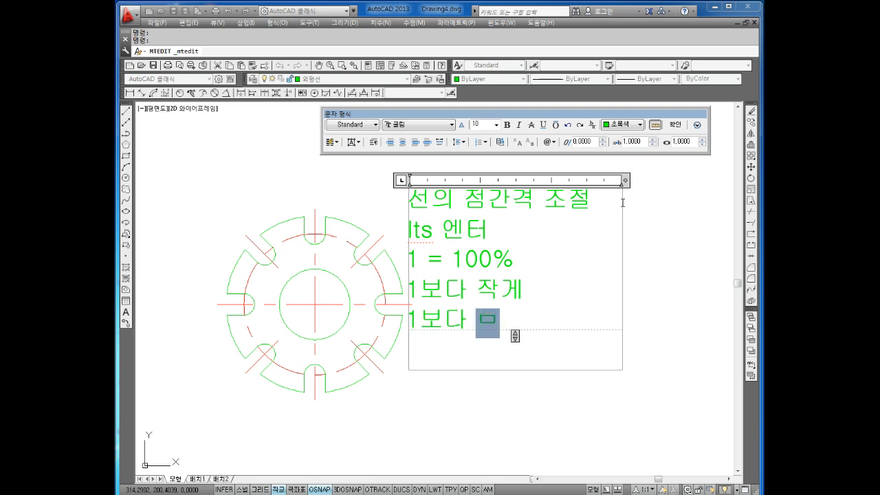
pyautogui.write('게')
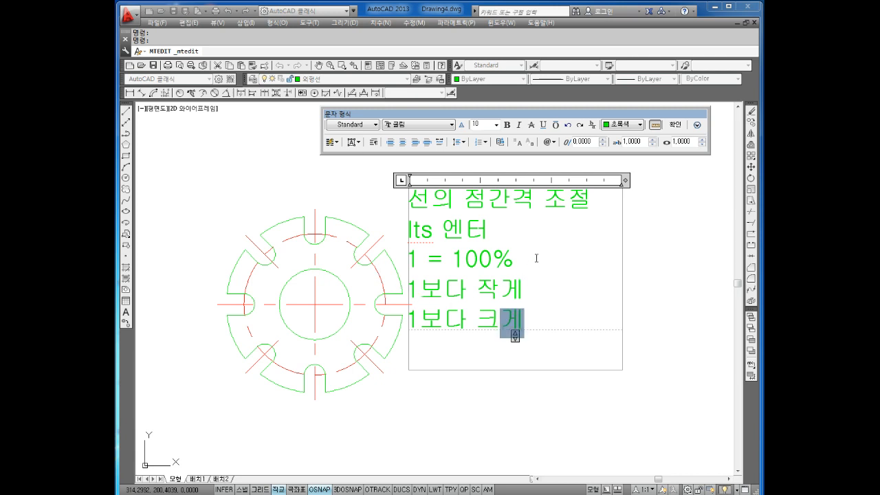
# Insert blank lines above and below the "1 = 100%" line in the multiline text
pyautogui.click(537, 258)
pyautogui.press('Return')
pyautogui.write('0.5')
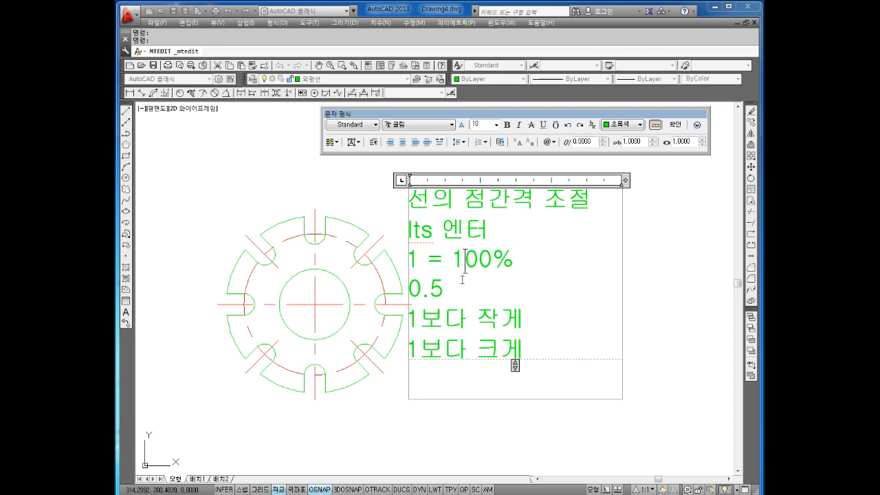
pyautogui.press('BackSpace')
pyautogui.press('BackSpace')
pyautogui.press('BackSpace')
pyautogui.press('Return')
pyautogui.press('Return')
# Add the line "0.5엔터" directly below "lts 엔터" and finish editing the multiline text
pyautogui.write('0.5dp')
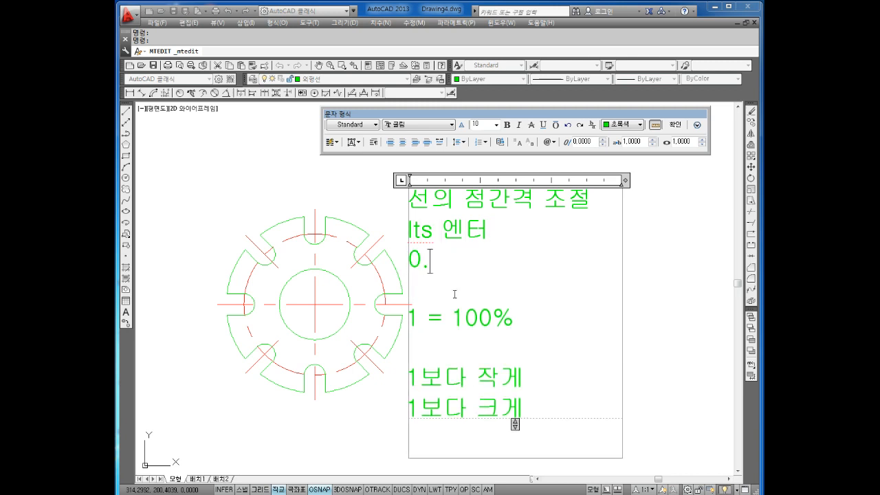
pyautogui.press('BackSpace')
pyautogui.press('BackSpace')
pyautogui.write('엔터')
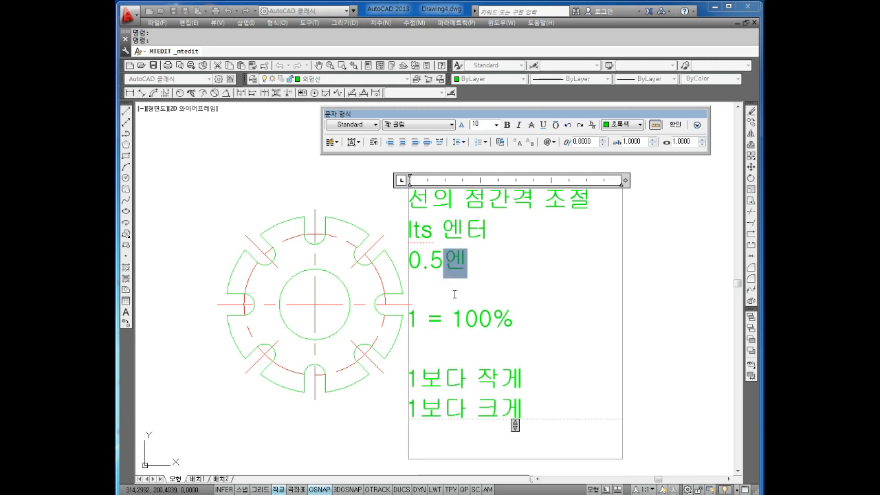
pyautogui.click(681, 250)
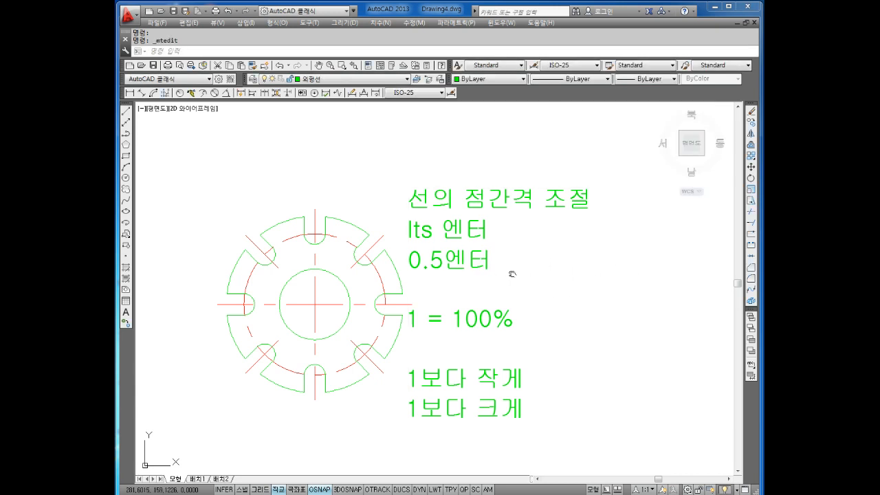
# Set the global linetype scale to 0.5 with the LTS command
pyautogui.moveTo(366, 280); pyautogui.dragTo(413, 255, button='middle')
pyautogui.press('Escape')
pyautogui.press('Escape')
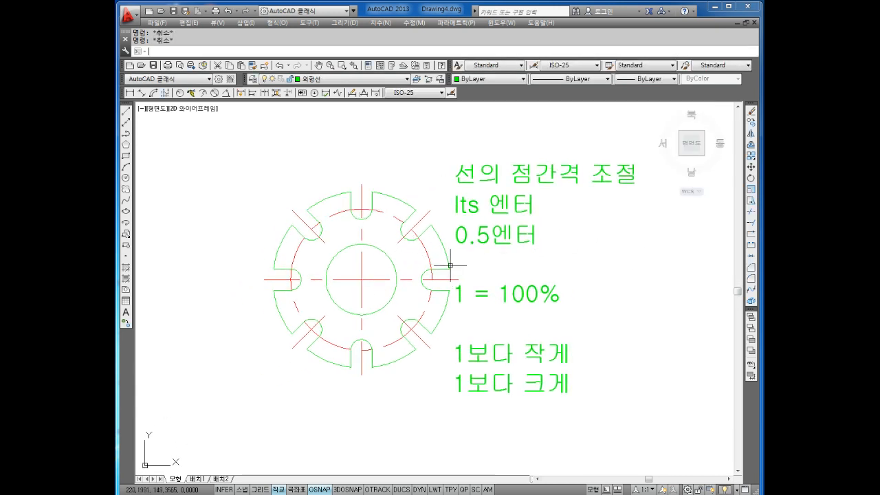
pyautogui.write('lts')
pyautogui.press('Return')
pyautogui.write('0.5')
pyautogui.press('Return')
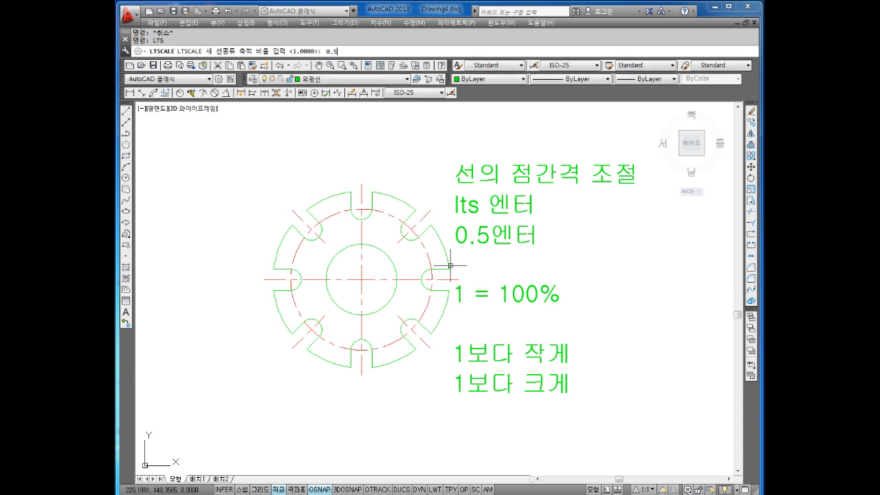
# Examine the dash spacing of the slotted disc's centre lines and pitch circle up close and as a whole
pyautogui.press('Escape')
pyautogui.press('Escape')
pyautogui.scroll(3, 400, 224)
pyautogui.scroll(1, 386, 202)
pyautogui.click(391, 182)
pyautogui.click(334, 235)
pyautogui.press('Escape')
pyautogui.scroll(-3, 490, 251)
pyautogui.scroll(2, 500, 264)
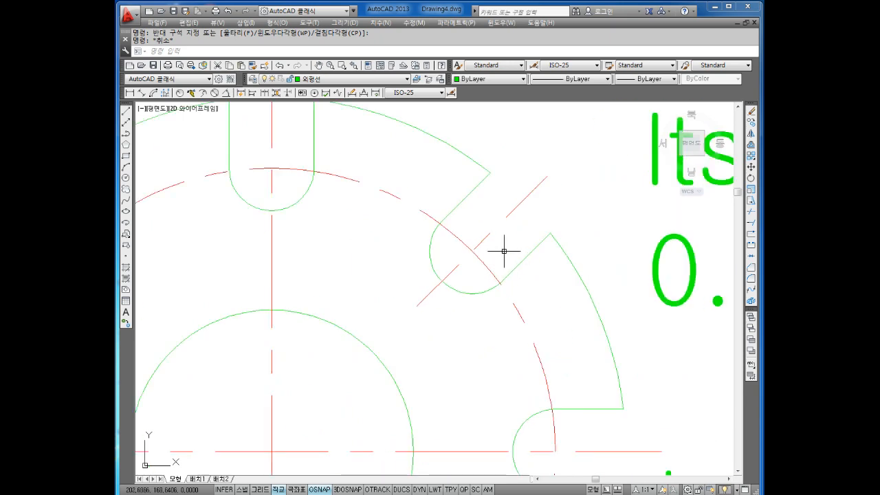
pyautogui.scroll(-2, 509, 251)
pyautogui.scroll(1, 426, 244)
pyautogui.scroll(-3, 423, 236)
pyautogui.moveTo(422, 236); pyautogui.dragTo(425, 234, button='middle')
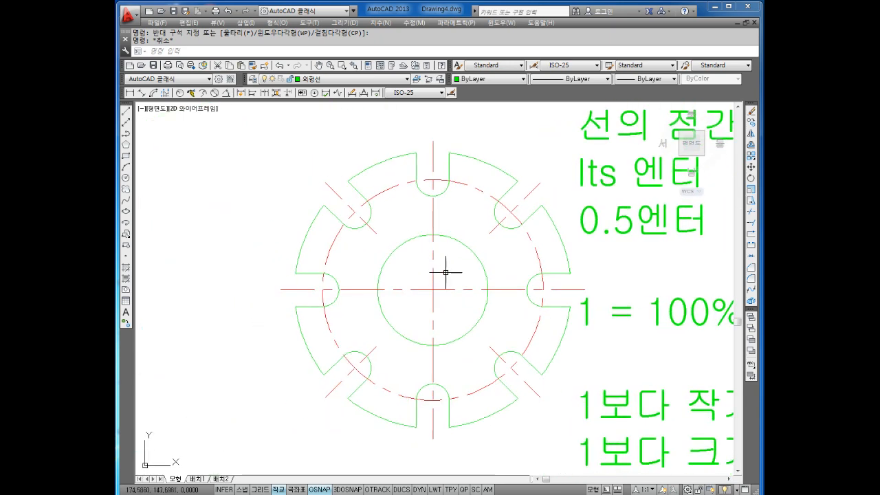
pyautogui.moveTo(488, 236); pyautogui.dragTo(456, 218, button='middle')
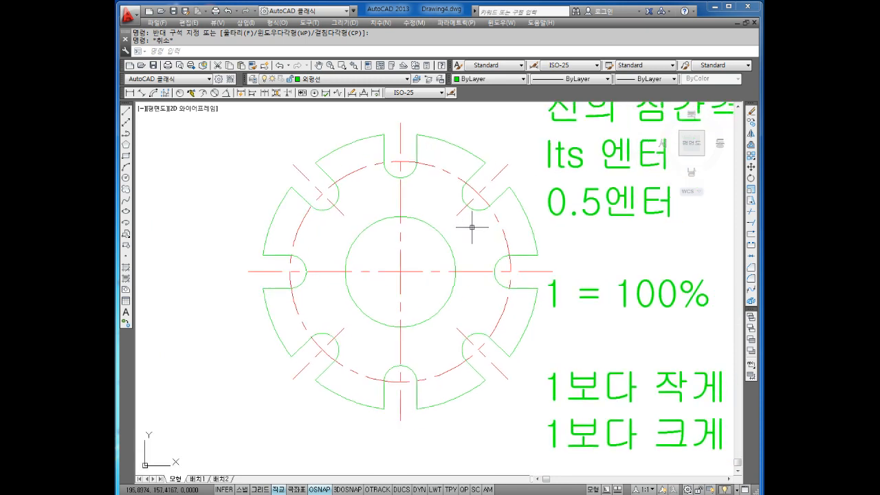
pyautogui.scroll(-2, 472, 227)
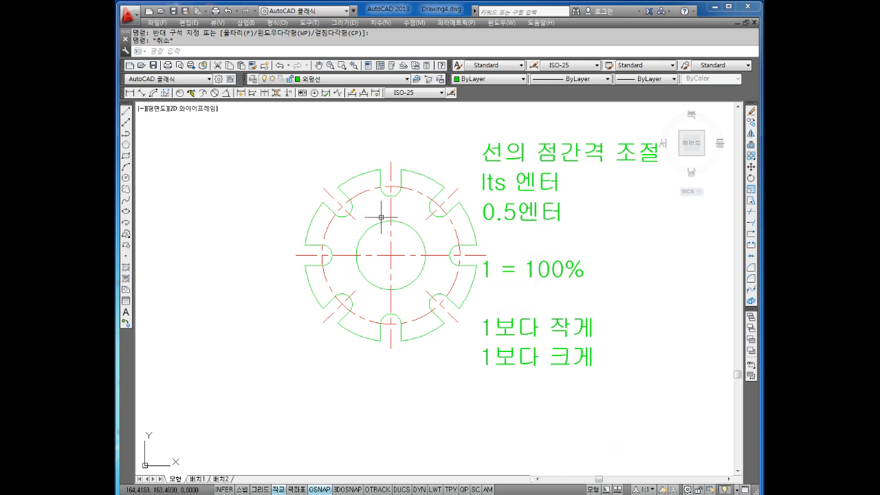
# Draw a 24 mm diameter circle in the empty area beyond the notes
pyautogui.moveTo(639, 230); pyautogui.dragTo(495, 228, button='middle')
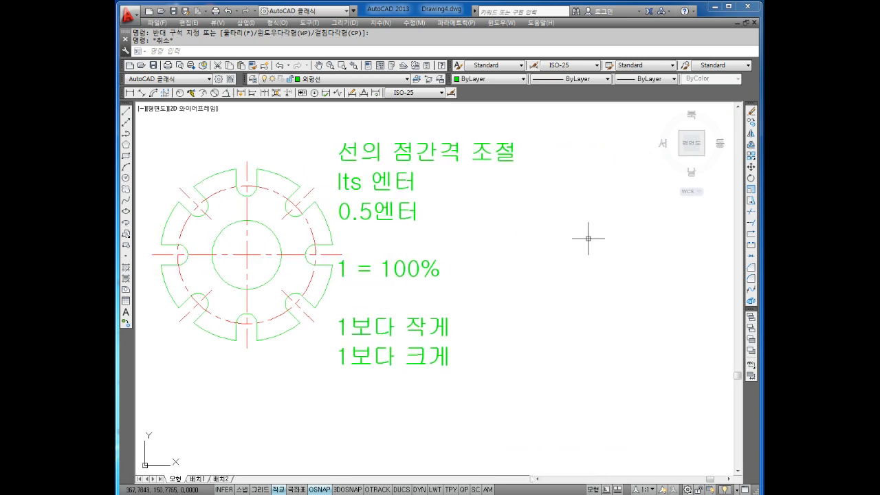
pyautogui.moveTo(588, 238)
pyautogui.mouseDown(button='middle')
pyautogui.moveTo(513, 248)
pyautogui.moveTo(440, 227)
pyautogui.moveTo(424, 247)
pyautogui.mouseUp(button='middle')
pyautogui.moveTo(504, 233); pyautogui.dragTo(382, 247, button='middle')
pyautogui.press('Escape')
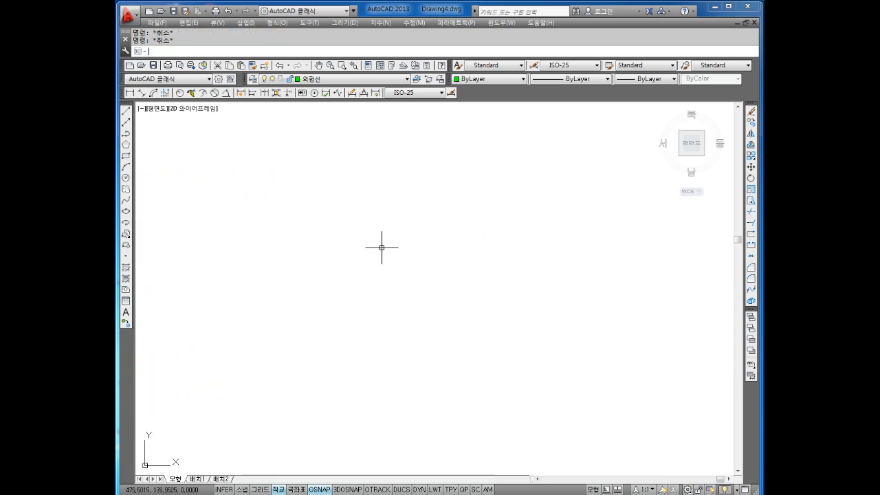
pyautogui.write('c')
pyautogui.press('Return')
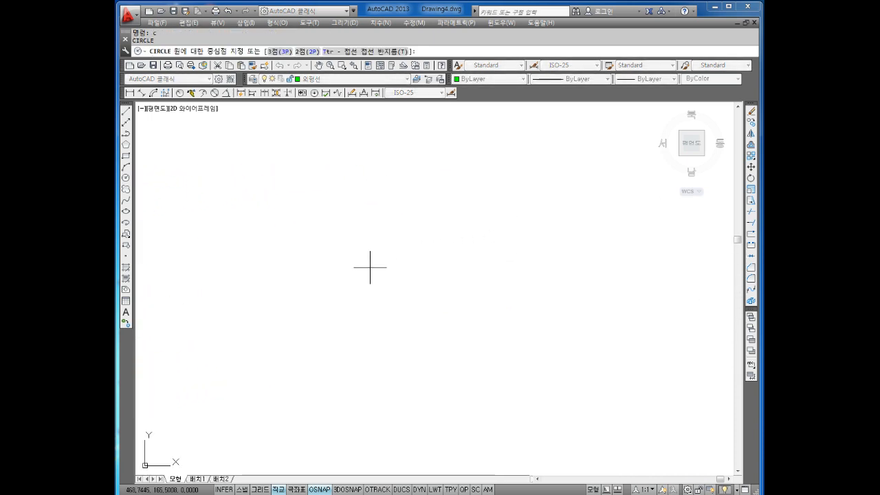
pyautogui.click(373, 275)
pyautogui.write('d')
pyautogui.press('Return')
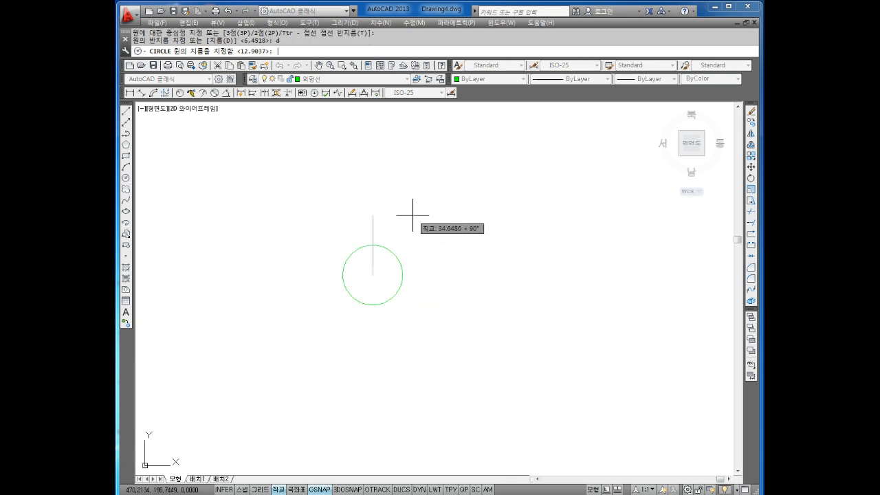
pyautogui.write('24')
pyautogui.press('Return')
pyautogui.press('Escape')
pyautogui.press('Escape')
pyautogui.scroll(4, 375, 250)
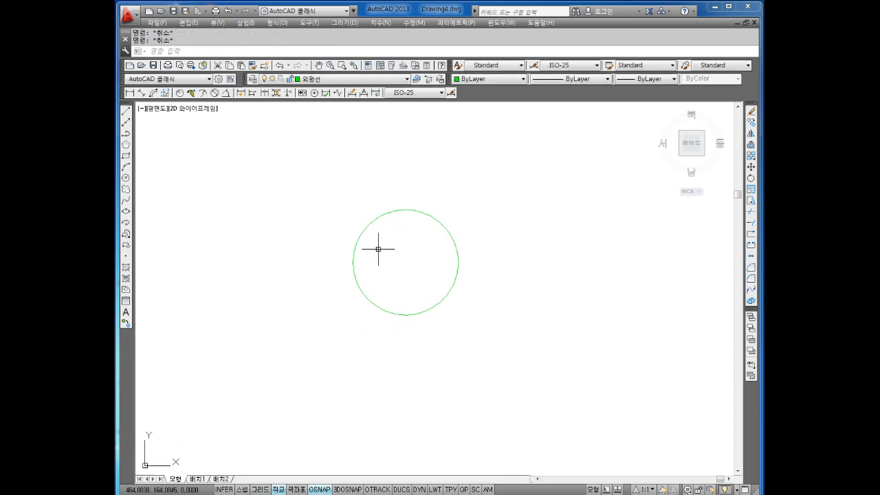
# Draw a 100 mm diameter circle concentric with the 24 mm circle
pyautogui.write('c')
pyautogui.press('Return')
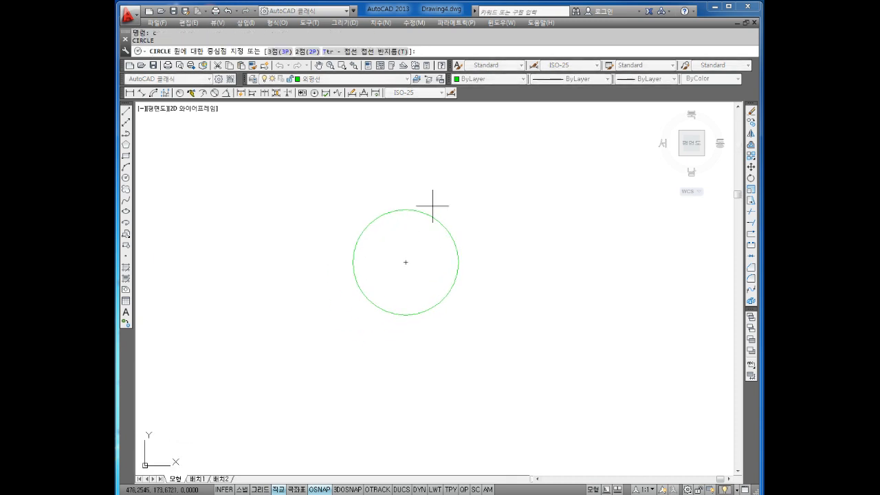
pyautogui.click(406, 260)
pyautogui.write('d')
pyautogui.press('Return')
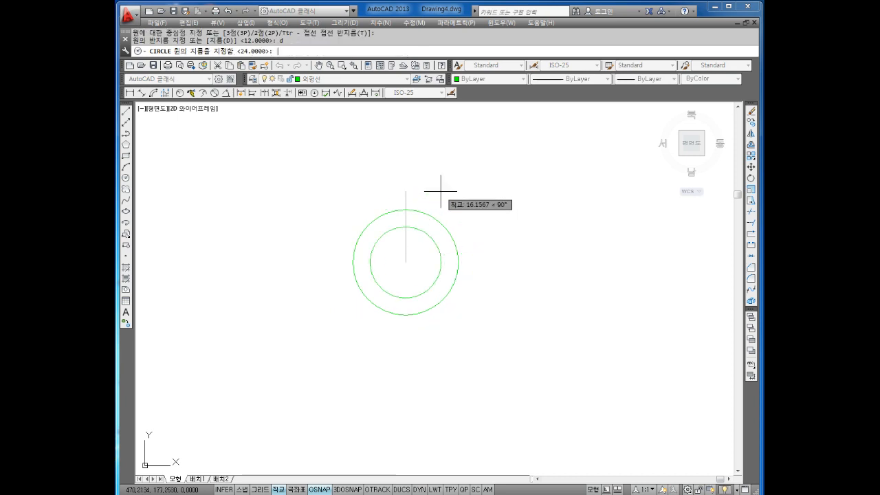
pyautogui.press('Return')
pyautogui.press('Escape')
pyautogui.scroll(-3, 440, 194)
pyautogui.scroll(3, 439, 220)
# Draw a 60 mm diameter circle on the same centre, between the inner and outer circles
pyautogui.press('Escape')
pyautogui.write('c')
pyautogui.press('Return')
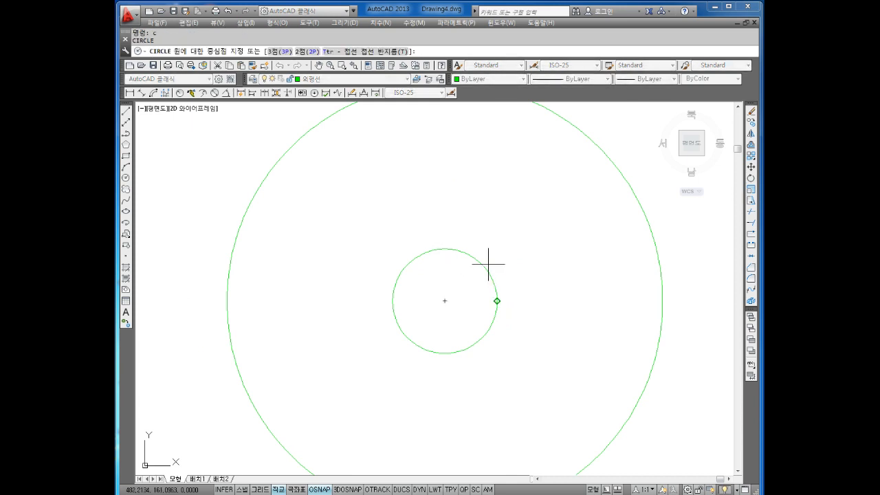
pyautogui.click(445, 301)
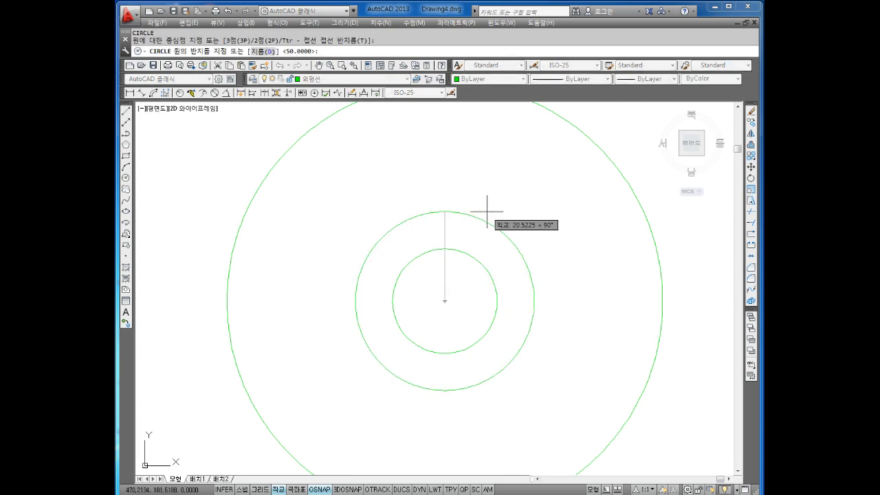
pyautogui.write('d')
pyautogui.press('Return')
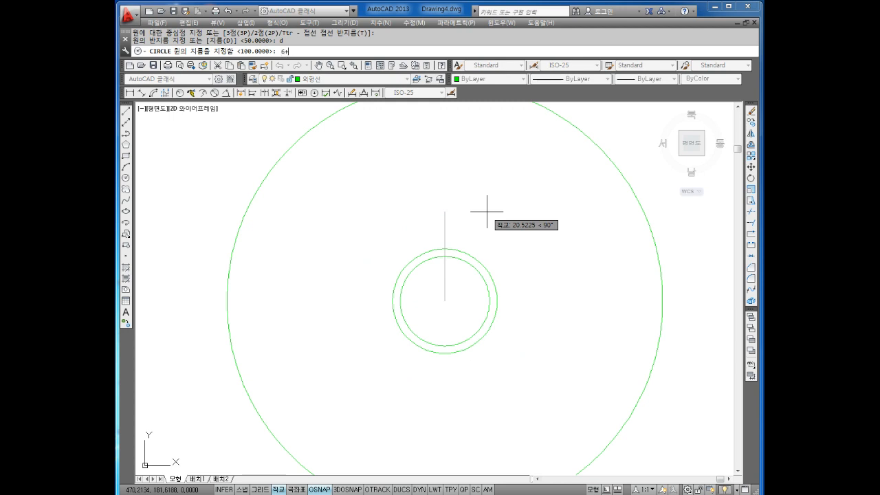
pyautogui.write('60')
pyautogui.press('Return')
pyautogui.press('Escape')
pyautogui.press('Escape')
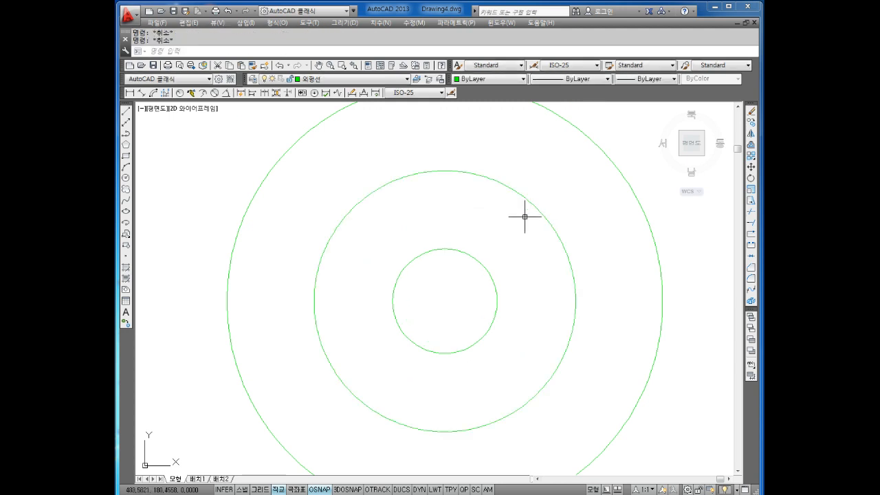
# Draw a 12 mm diameter circle centred on the left quadrant of the 60 mm circle
pyautogui.moveTo(413, 252); pyautogui.dragTo(452, 252, button='middle')
pyautogui.press('Return')
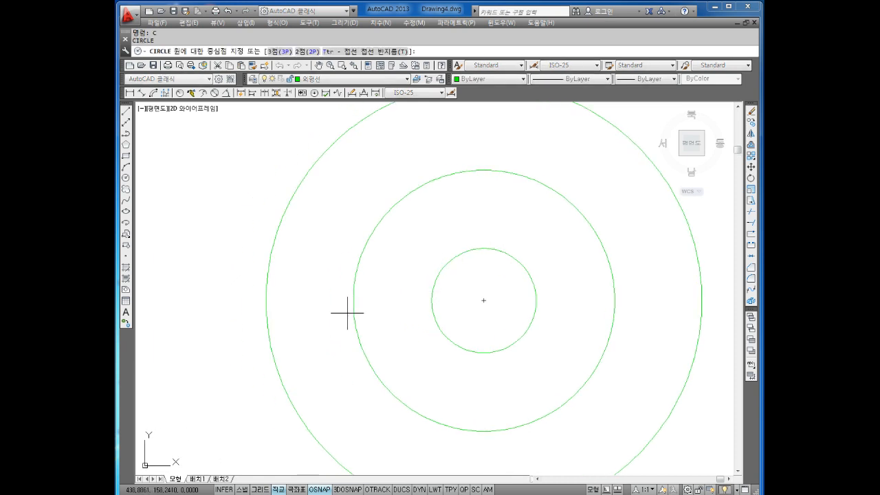
pyautogui.click(354, 300)
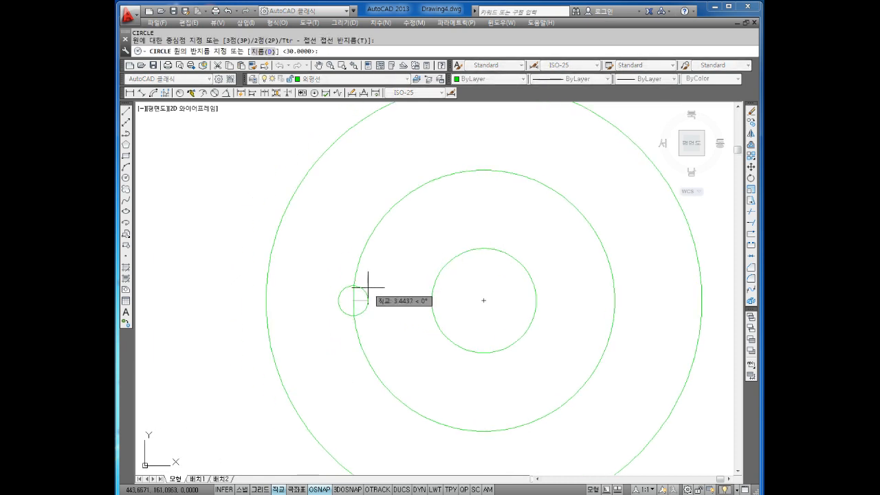
pyautogui.write('d')
pyautogui.press('Return')
pyautogui.write('12')
pyautogui.press('Return')
pyautogui.moveTo(367, 286); pyautogui.dragTo(437, 287, button='middle')
# Draw horizontal lines leftward from the 12 mm circle's upper and lower quadrants, extending past the outer circle
pyautogui.press('Escape')
pyautogui.press('Escape')
pyautogui.write('l')
pyautogui.press('Return')
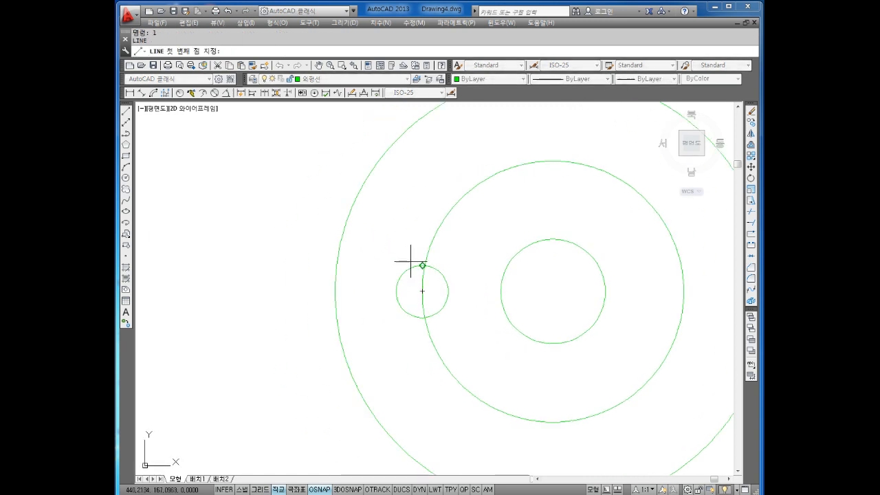
pyautogui.click(421, 264)
pyautogui.click(240, 265)
pyautogui.press('Return')
pyautogui.press('Return')
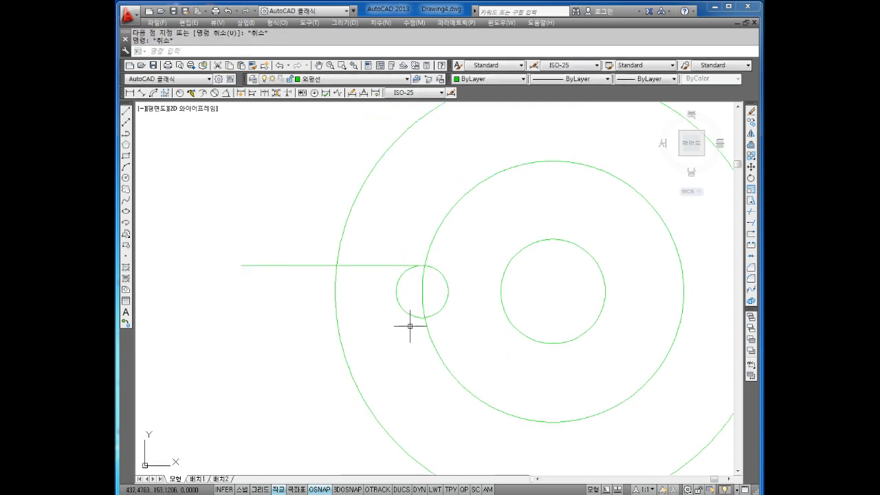
pyautogui.click(422, 318)
pyautogui.click(260, 318)
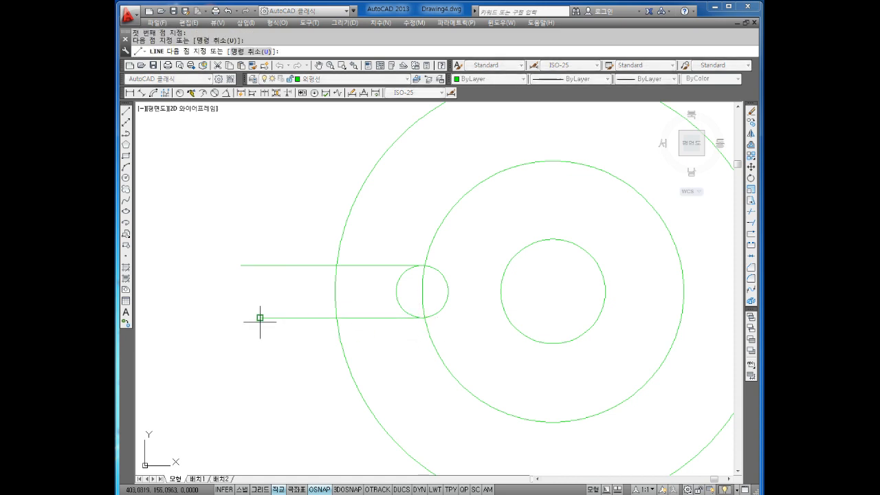
pyautogui.press('Escape')
pyautogui.press('Escape')
# Trim the line ends outside the disc, the outer arc between the lines and the small circle's left half to form an open slot
pyautogui.write('tr')
pyautogui.press('Return')
pyautogui.press('Return')
pyautogui.click(302, 248)
pyautogui.click(299, 324)
pyautogui.click(353, 289)
pyautogui.click(293, 301)
pyautogui.scroll(4, 362, 278)
pyautogui.click(447, 306)
pyautogui.scroll(-6, 416, 322)
pyautogui.moveTo(510, 337); pyautogui.dragTo(451, 313, button='middle')
pyautogui.press('Escape')
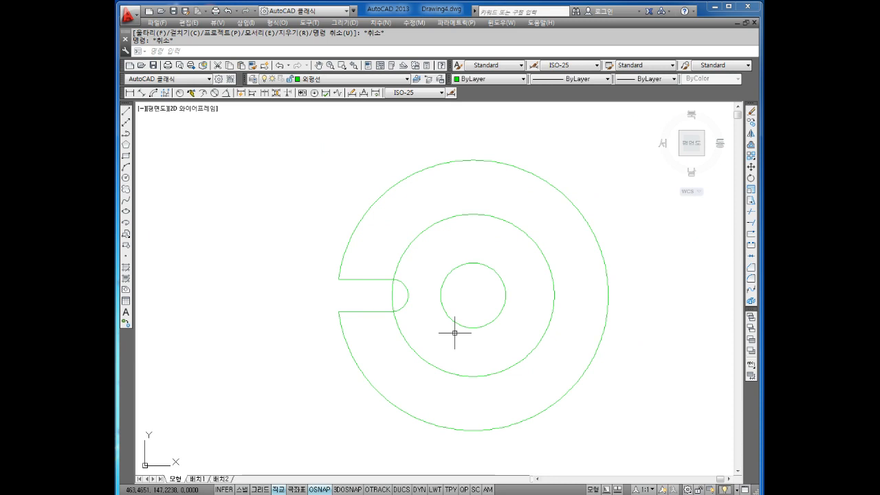
# Create a polar array of the slot's two lines and arc around the disc's centre
pyautogui.write('AR')
pyautogui.press('Return')
pyautogui.click(370, 263)
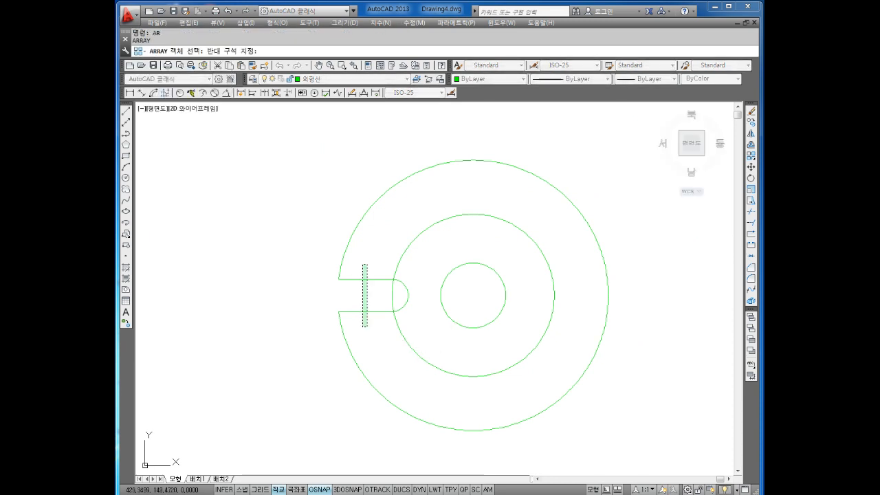
pyautogui.click(365, 322)
pyautogui.click(408, 289)
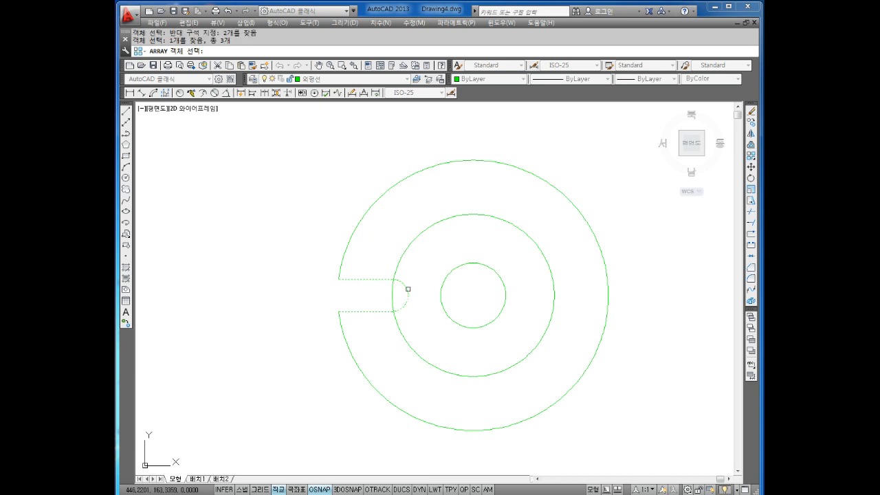
pyautogui.press('Return')
pyautogui.write('po')
pyautogui.press('Return')
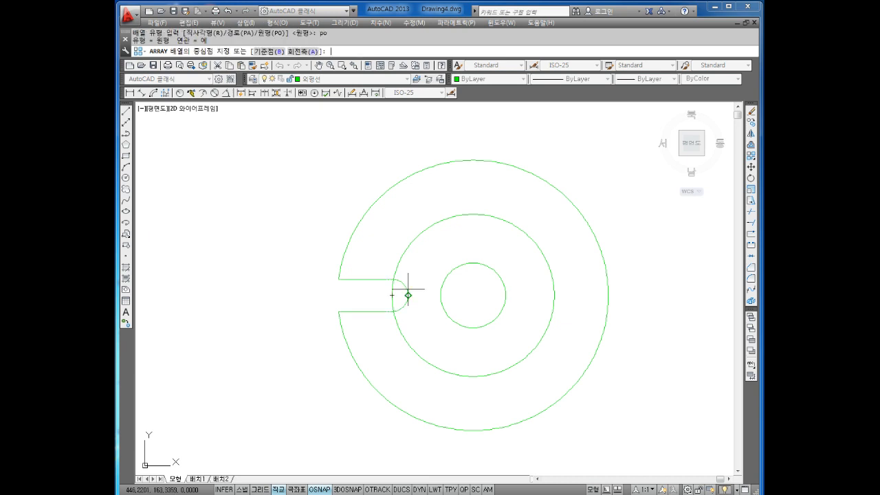
pyautogui.click(473, 295)
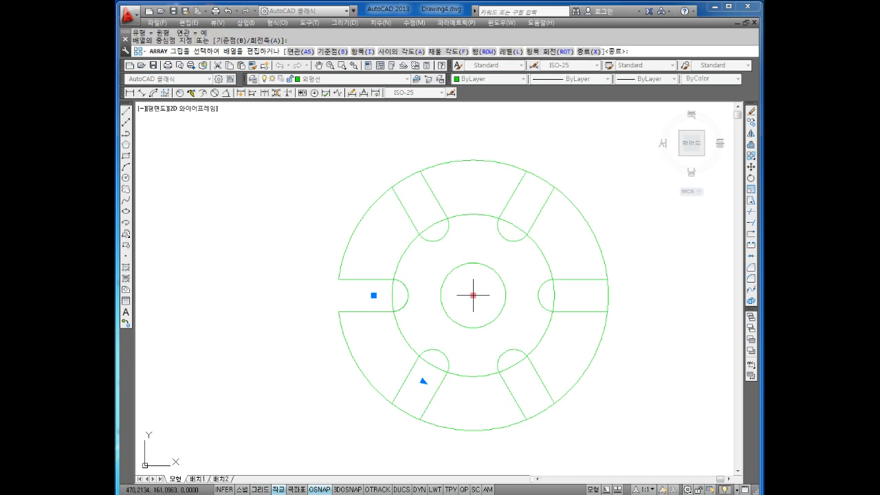
# Accept 6 items and a 360° fill angle for the polar array and finish it
pyautogui.write('i')
pyautogui.press('Return')
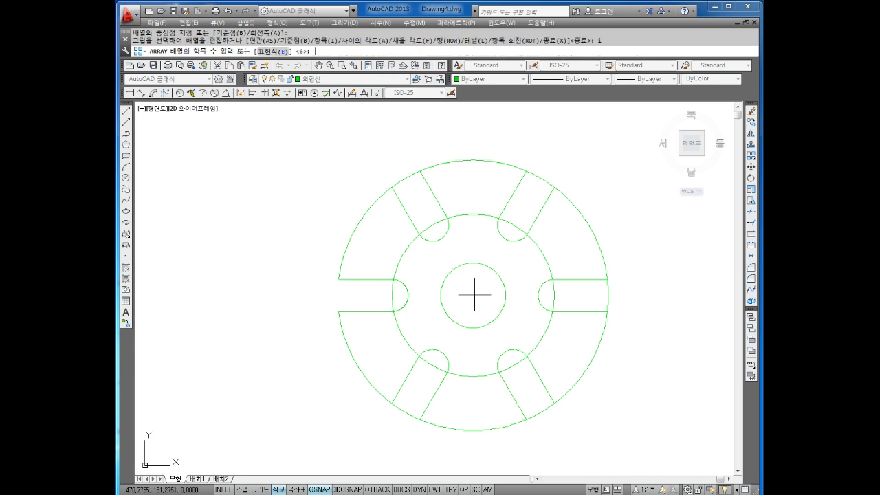
pyautogui.press('Return')
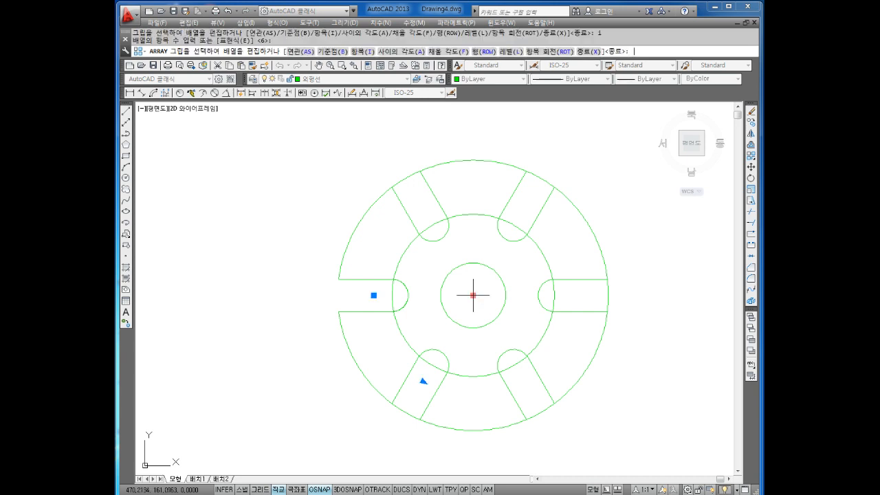
pyautogui.press('Return')
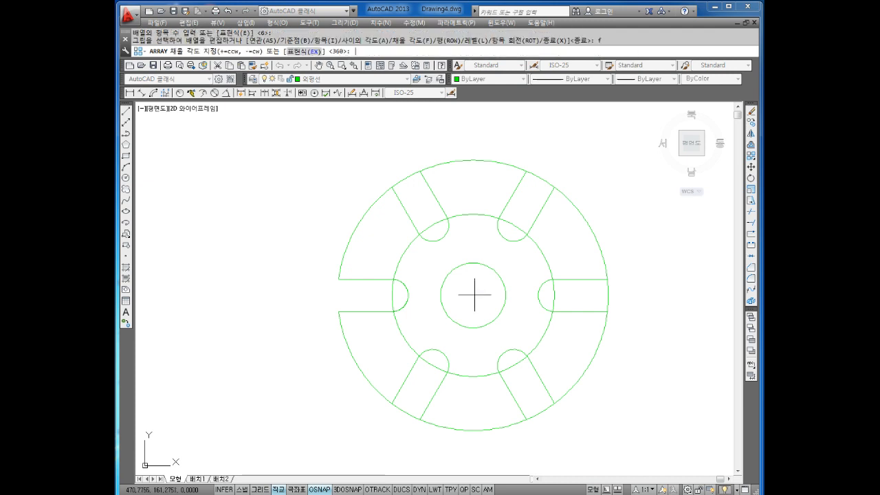
pyautogui.press('Return')
pyautogui.press('Return')
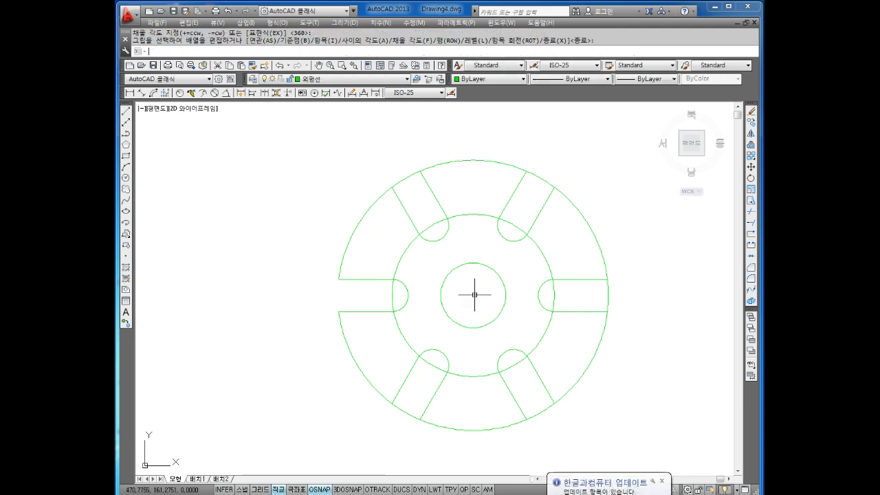
# Trim the disc's outer circle across the openings of the five remaining slots
pyautogui.press('Escape')
pyautogui.press('Escape')
pyautogui.write('tr')
pyautogui.press('Return')
pyautogui.press('Return')
pyautogui.click(417, 183)
pyautogui.click(404, 170)
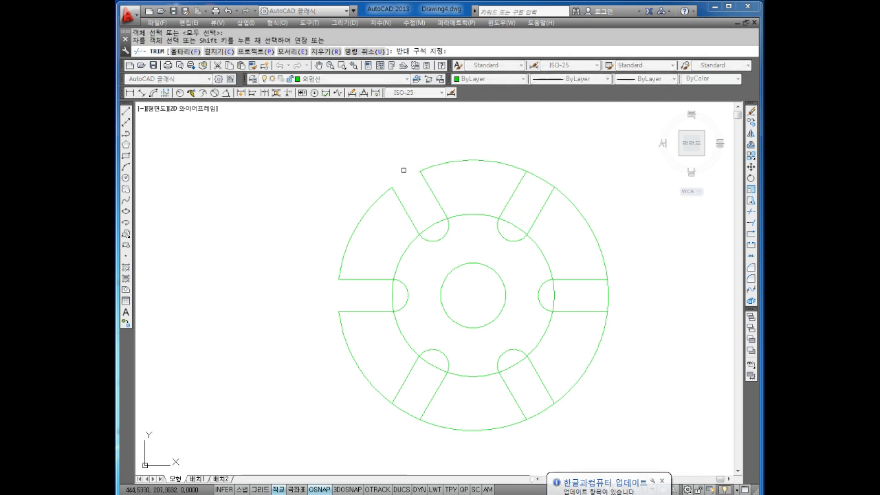
pyautogui.click(546, 185)
pyautogui.click(530, 171)
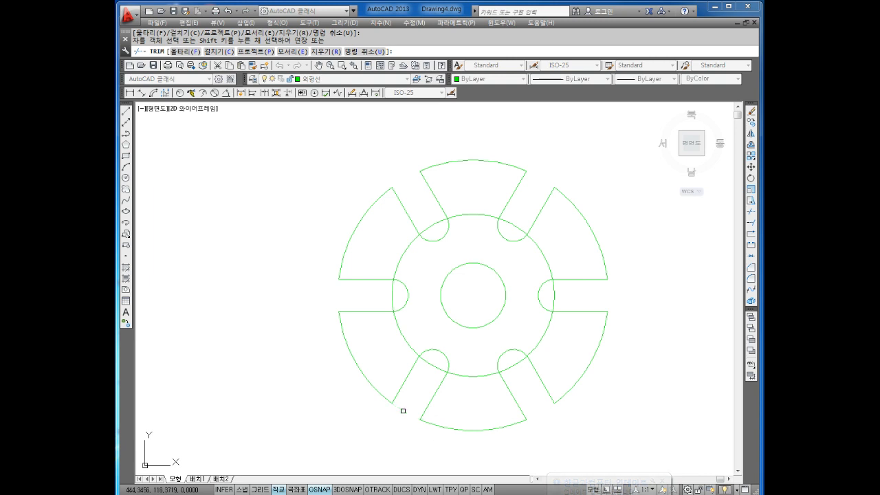
pyautogui.press('Escape')
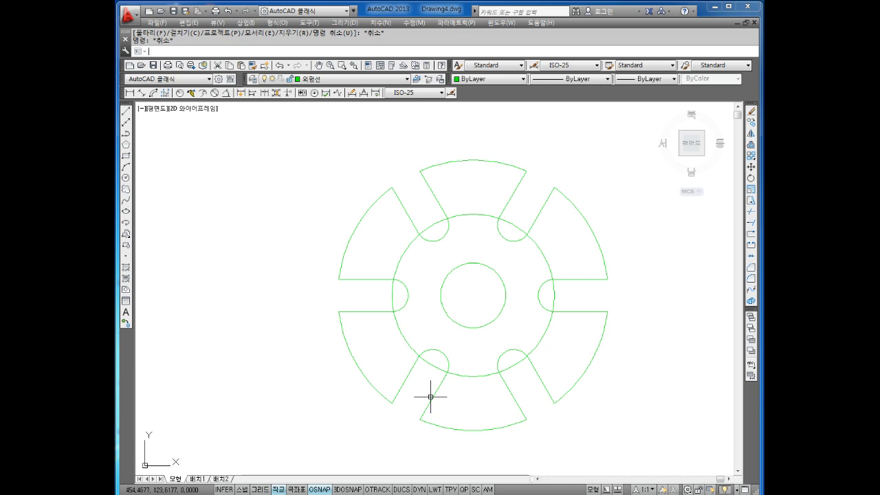
pyautogui.press('Escape')
# Draw a horizontal line from the middle circle's left quadrant leftward past the disc's outer edge
pyautogui.scroll(2, 385, 254)
pyautogui.moveTo(439, 283)
pyautogui.mouseDown(button='middle')
pyautogui.moveTo(432, 293)
pyautogui.moveTo(413, 289)
pyautogui.mouseUp(button='middle')
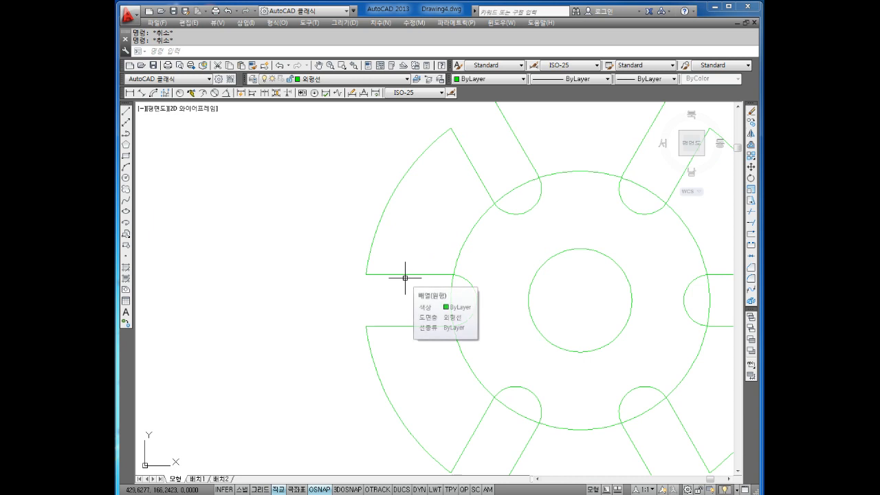
pyautogui.click(403, 274)
pyautogui.press('Escape')
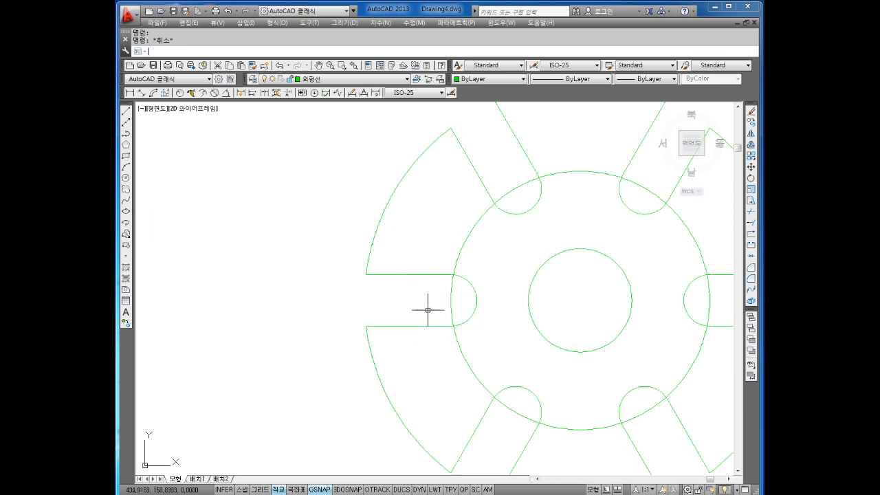
pyautogui.write('l')
pyautogui.press('Return')
pyautogui.click(452, 301)
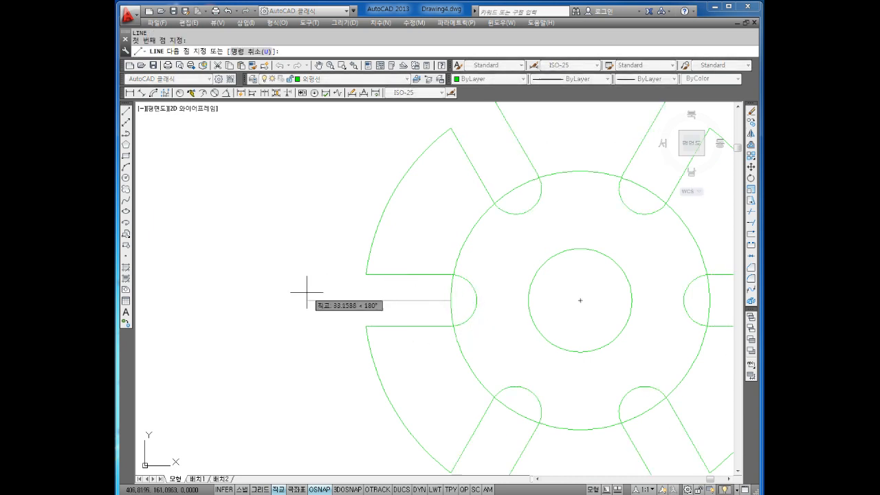
pyautogui.click(285, 300)
pyautogui.press('Return')
# Offset the horizontal centre line by 11 to both sides of the left slot
pyautogui.write('o')
pyautogui.press('Return')
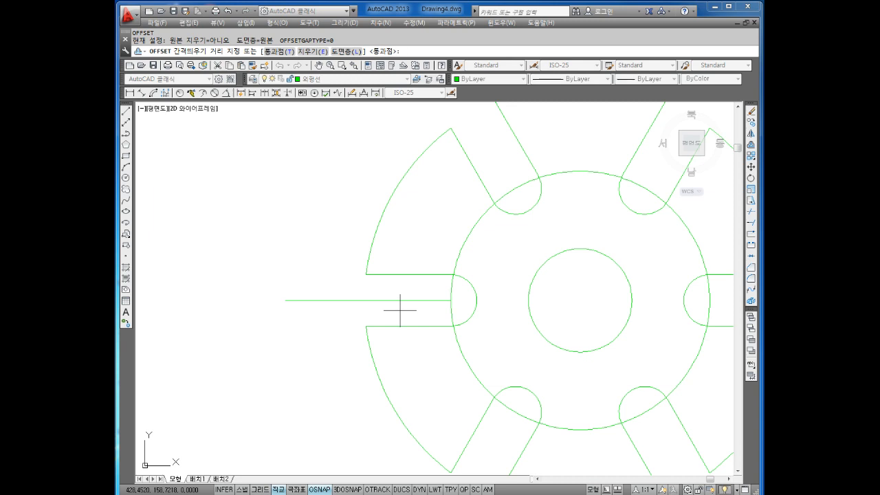
pyautogui.press('Return')
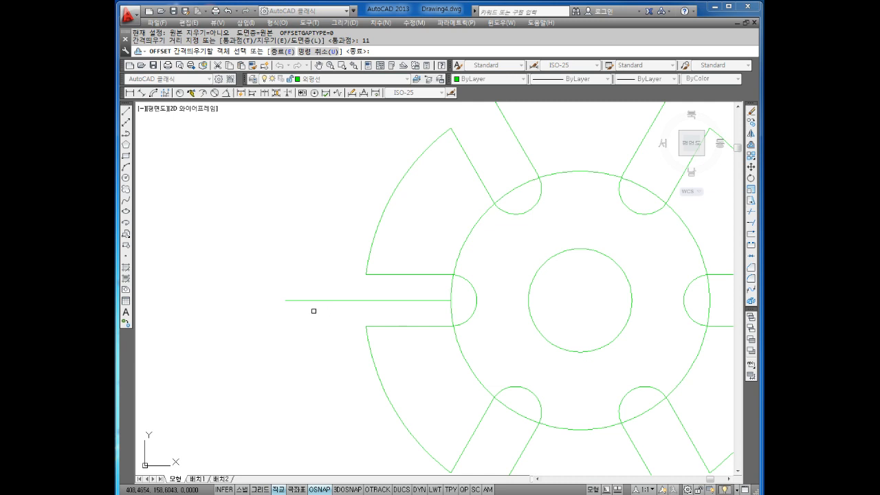
pyautogui.click(318, 300)
pyautogui.click(314, 251)
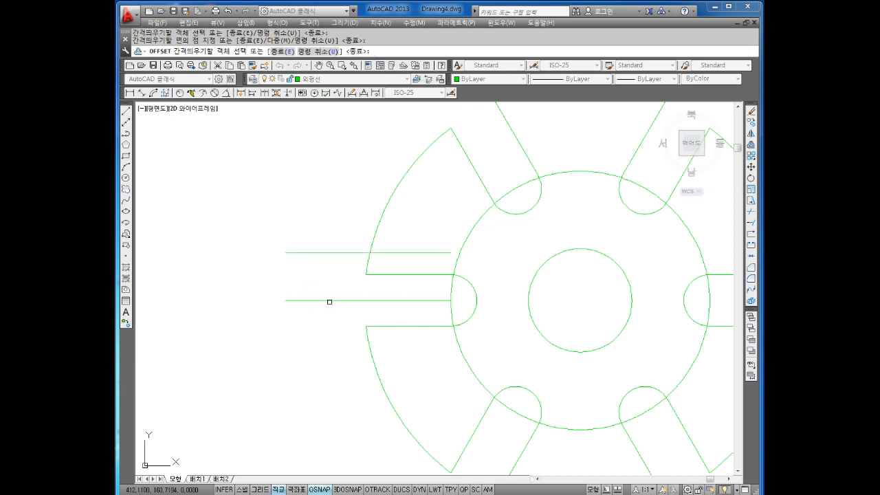
pyautogui.click(329, 300)
pyautogui.click(332, 361)
pyautogui.press('Escape')
pyautogui.press('Escape')
pyautogui.press('Escape')
pyautogui.moveTo(457, 326)
pyautogui.mouseDown(button='middle')
pyautogui.moveTo(417, 283)
pyautogui.moveTo(413, 302)
pyautogui.mouseUp(button='middle')
pyautogui.scroll(-1, 418, 284)
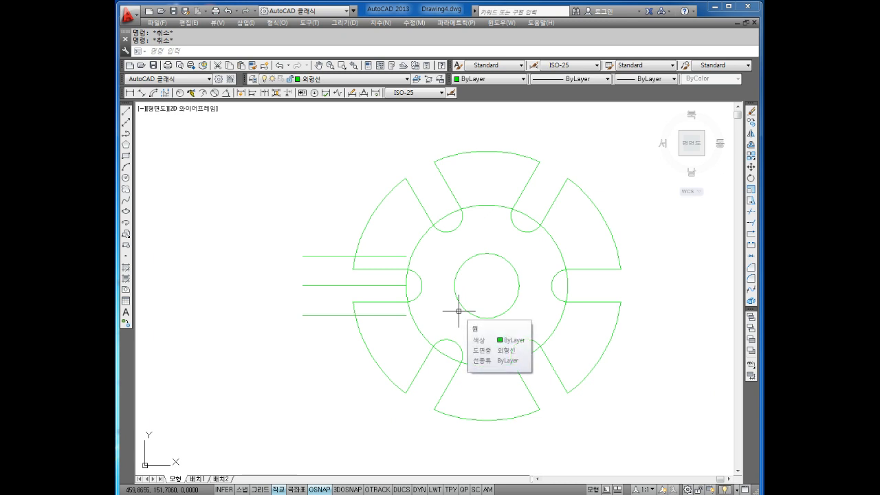
# Change the colour of the two offset lines to blue (파란색)
pyautogui.click(332, 255)
pyautogui.press('Escape')
pyautogui.click(336, 307)
pyautogui.click(317, 340)
pyautogui.click(336, 239)
pyautogui.click(315, 270)
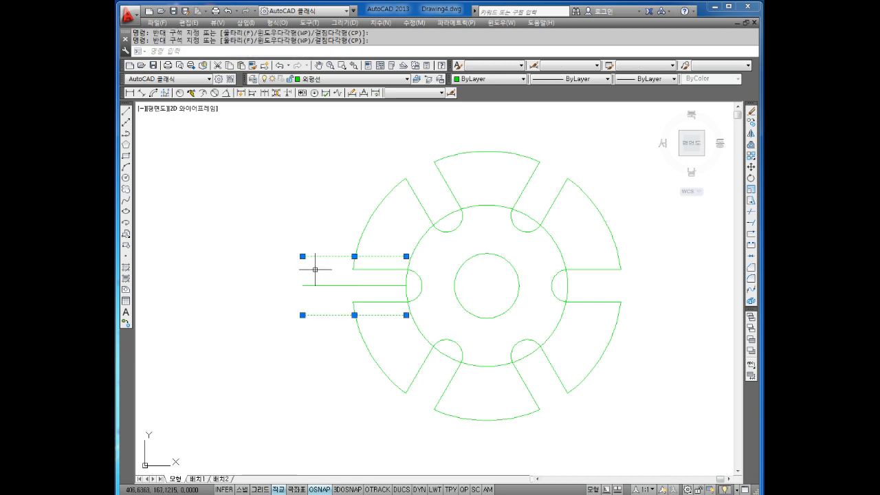
pyautogui.click(487, 80)
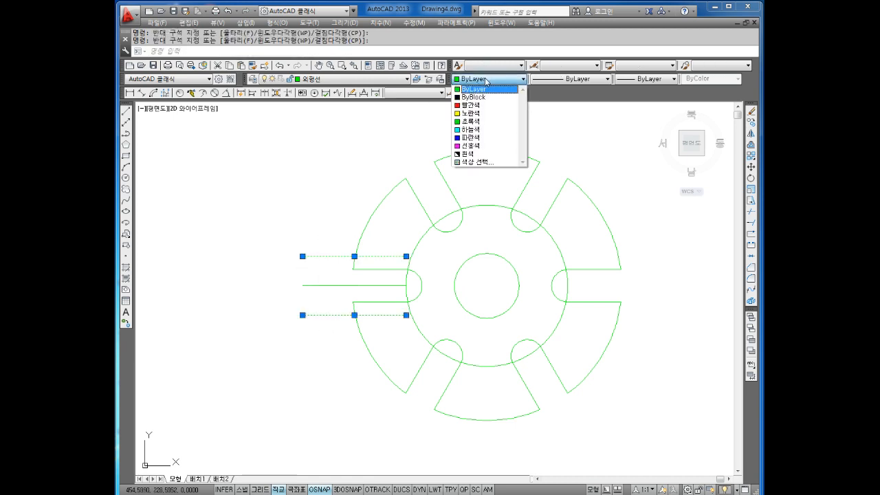
pyautogui.click(468, 138)
pyautogui.press('Escape')
pyautogui.press('Escape')
pyautogui.scroll(2, 385, 258)
pyautogui.moveTo(382, 271); pyautogui.dragTo(398, 259, button='middle')
pyautogui.click(418, 234)
pyautogui.click(401, 263)
pyautogui.press('Escape')
pyautogui.click(393, 336)
pyautogui.click(387, 351)
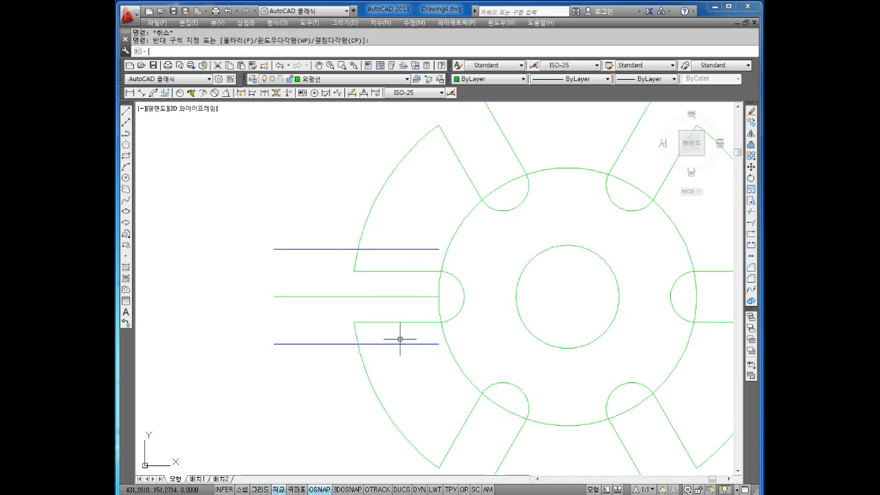
pyautogui.press('Escape')
pyautogui.press('Escape')
# Create a polar array of the two blue lines around the disc's centre
pyautogui.moveTo(400, 339); pyautogui.dragTo(401, 329, button='middle')
pyautogui.write('ar')
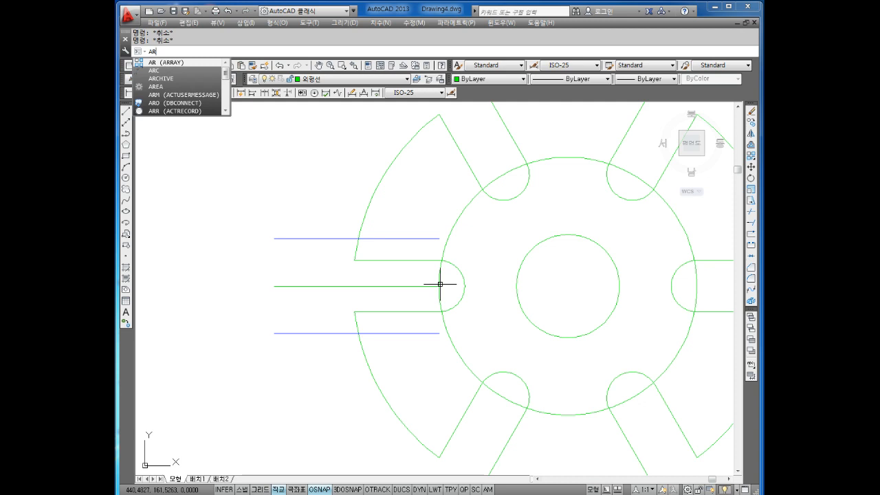
pyautogui.press('Return')
pyautogui.click(324, 225)
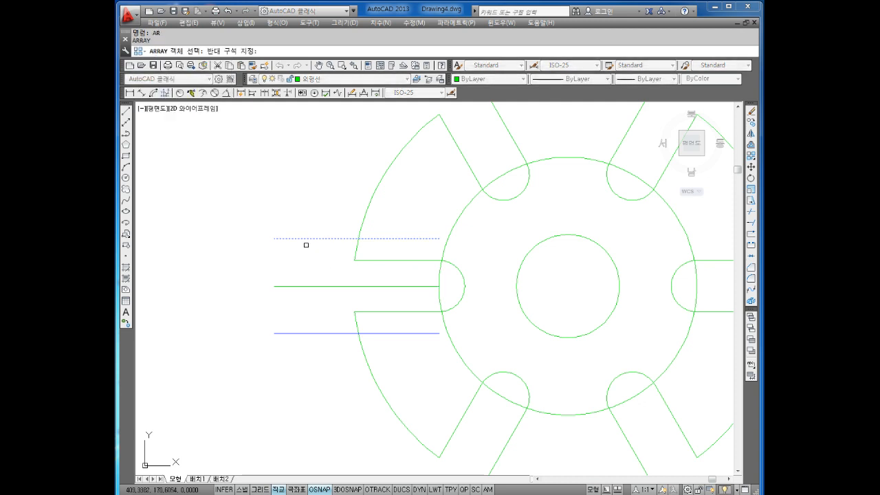
pyautogui.click(306, 245)
pyautogui.click(324, 319)
pyautogui.click(319, 351)
pyautogui.press('Return')
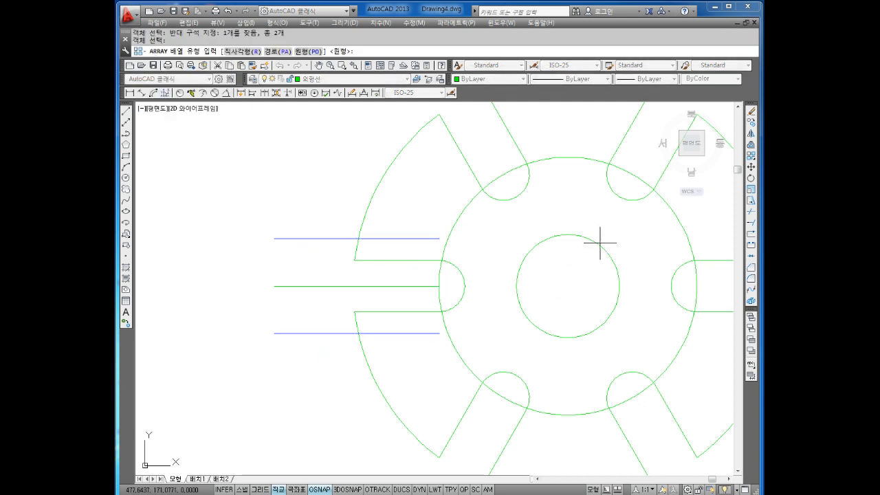
pyautogui.write('po')
pyautogui.press('Return')
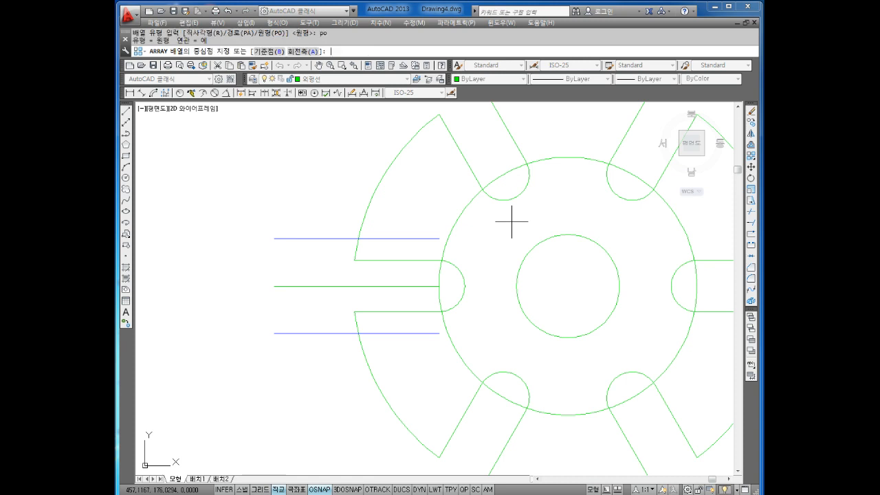
pyautogui.click(569, 286)
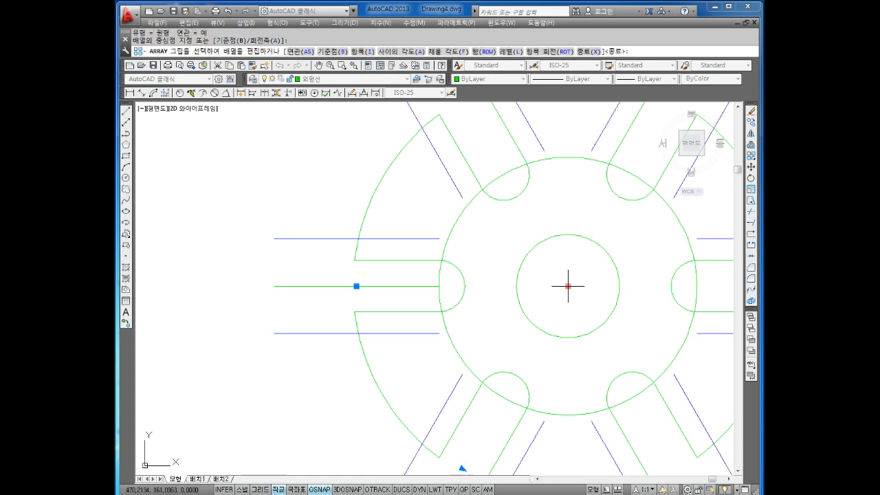
pyautogui.scroll(-2, 569, 286)
pyautogui.press('Return')
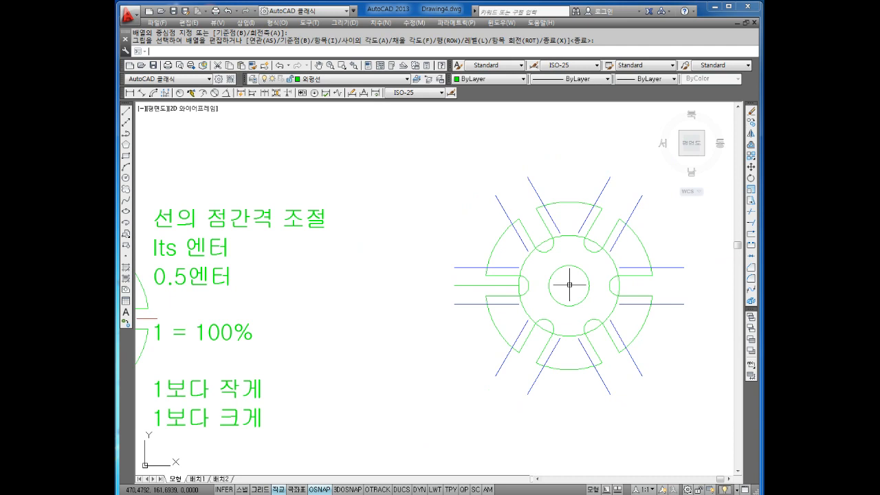
pyautogui.press('Escape')
pyautogui.press('Escape')
# Draw an inward-bulging arc of radius 25 on the disc's upper-left segment, between the blue lines' intersections with the outer edge
pyautogui.moveTo(620, 264); pyautogui.dragTo(444, 264, button='middle')
pyautogui.scroll(4, 407, 251)
pyautogui.moveTo(373, 250)
pyautogui.mouseDown(button='middle')
pyautogui.moveTo(506, 246)
pyautogui.moveTo(474, 264)
pyautogui.mouseUp(button='middle')
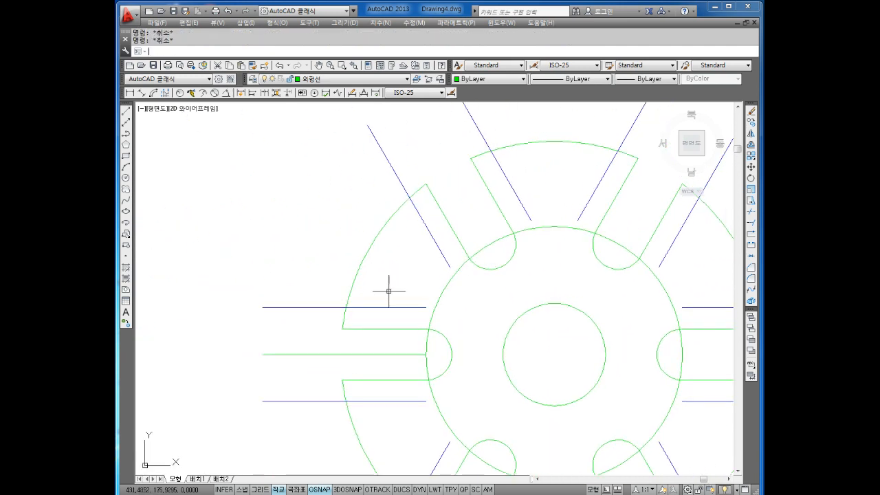
pyautogui.click(369, 308)
pyautogui.press('Escape')
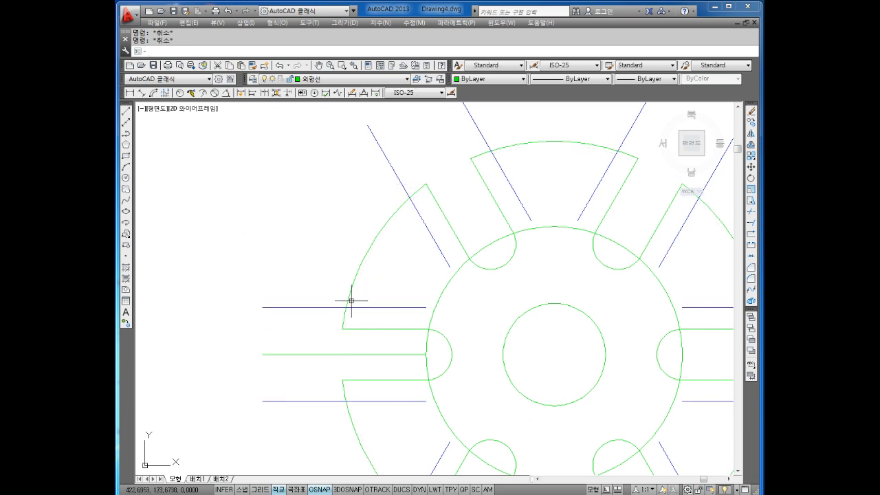
pyautogui.write('a')
pyautogui.press('Return')
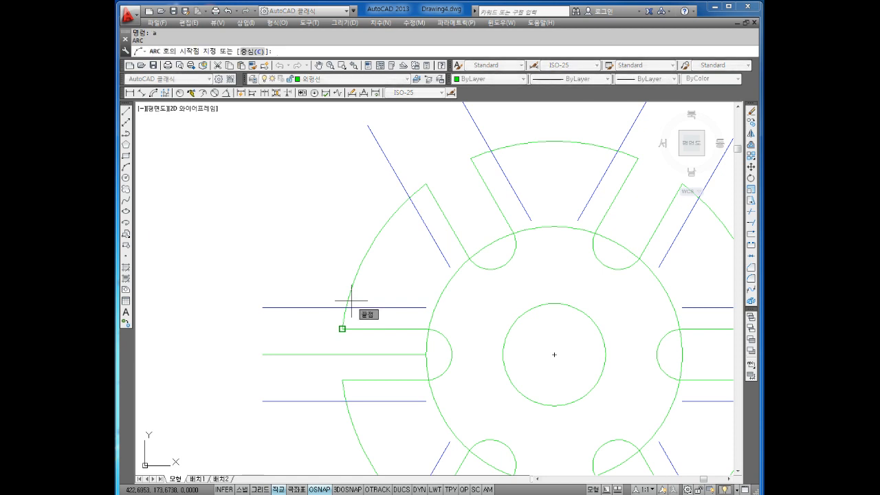
pyautogui.keyDown('shift'); pyautogui.rightClick(320, 467); pyautogui.keyUp('shift')
pyautogui.click(344, 349)
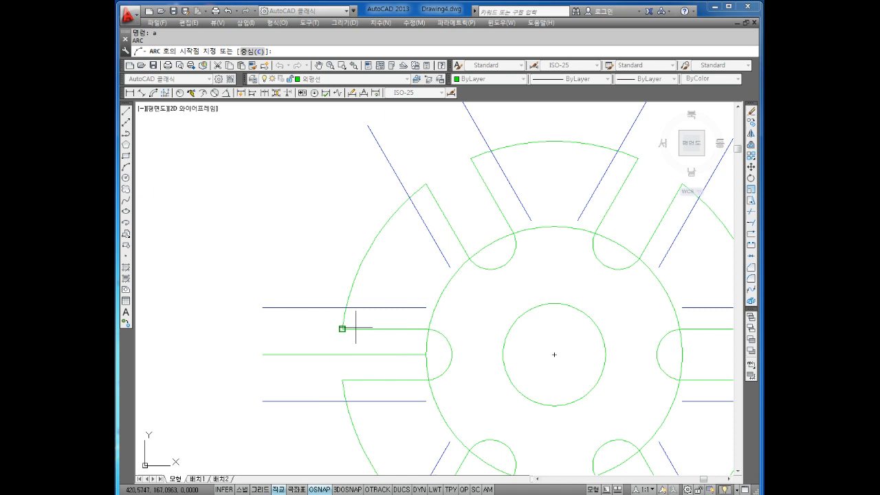
pyautogui.click(349, 307)
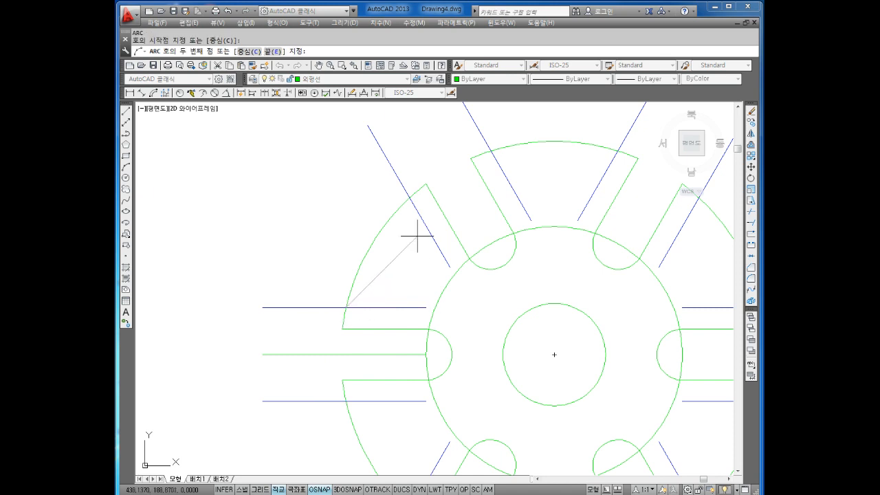
pyautogui.write('e')
pyautogui.press('Return')
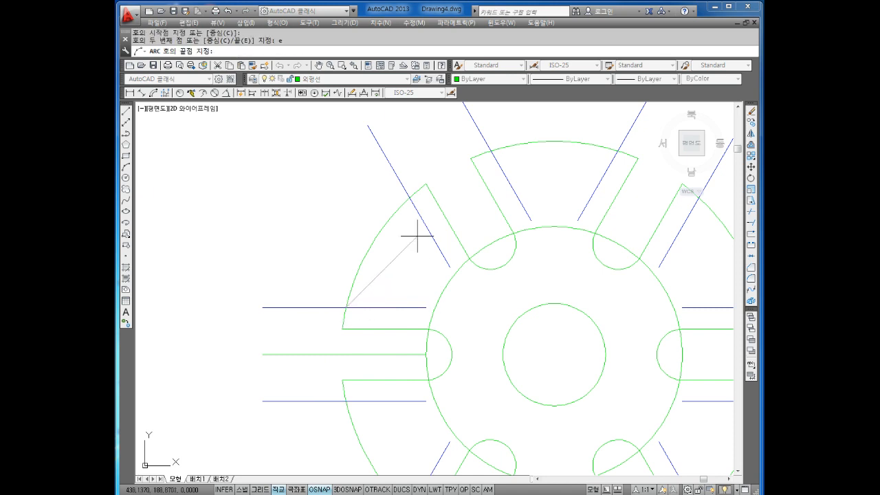
pyautogui.click(410, 197)
pyautogui.write('r')
pyautogui.press('Return')
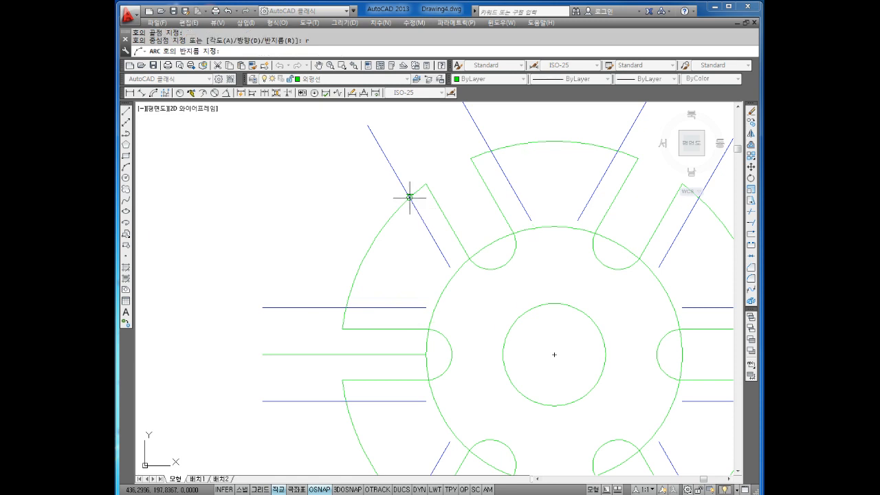
pyautogui.write('25')
pyautogui.press('Escape')
pyautogui.press('Escape')
pyautogui.scroll(-3, 446, 250)
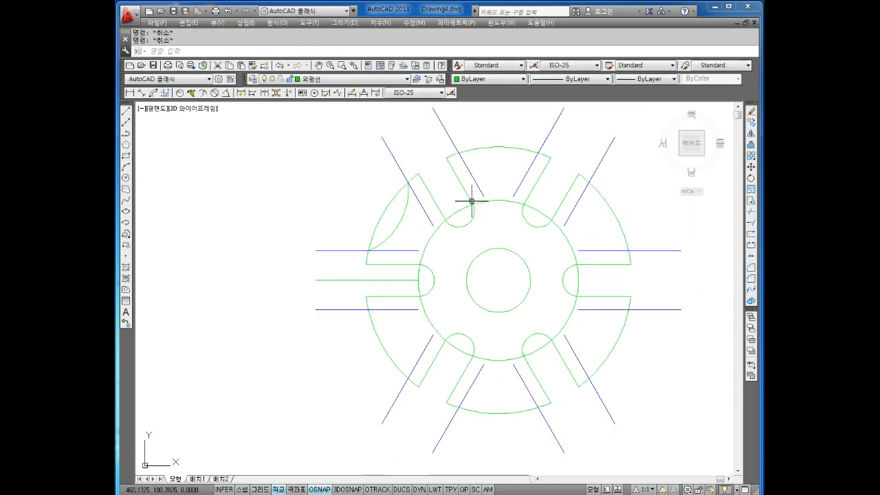
# Delete the arrayed blue construction lines and the horizontal centre line through the left slot
pyautogui.click(425, 213)
pyautogui.press('Escape')
pyautogui.click(396, 159)
pyautogui.press('Escape')
pyautogui.click(391, 152)
pyautogui.press('Delete')
pyautogui.press('Escape')
pyautogui.scroll(1, 397, 226)
pyautogui.click(408, 210)
pyautogui.click(385, 240)
pyautogui.press('Escape')
pyautogui.press('Escape')
pyautogui.click(303, 300)
pyautogui.click(270, 346)
pyautogui.press('Delete')
pyautogui.moveTo(427, 227); pyautogui.dragTo(424, 218, button='middle')
pyautogui.scroll(-1, 424, 226)
pyautogui.press('Escape')
pyautogui.press('Escape')
# Create a polar array of the radius 25 arc around the disc's centre
pyautogui.write('ar')
pyautogui.press('Return')
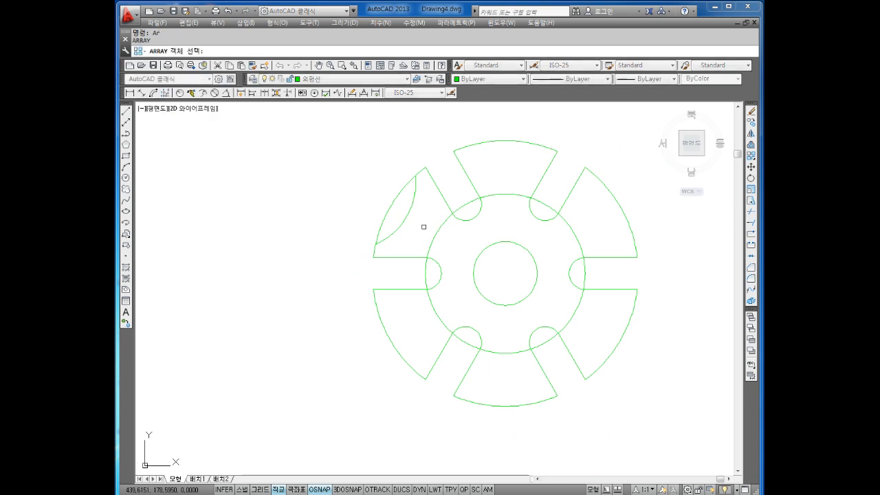
pyautogui.click(405, 215)
pyautogui.press('Return')
pyautogui.write('po')
pyautogui.press('Return')
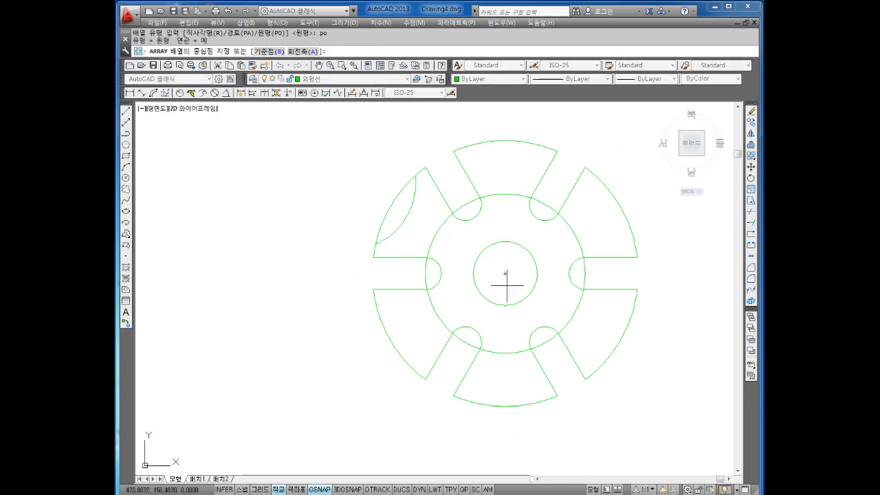
pyautogui.click(504, 273)
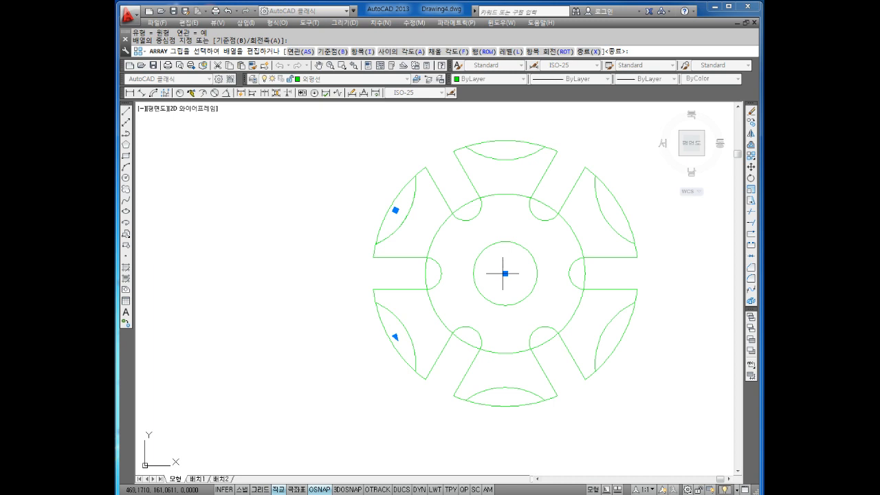
# Set the arc array to 6 items, accept the 360° fill angle and finish it
pyautogui.write('i')
pyautogui.press('Return')
pyautogui.write('6')
pyautogui.press('Return')
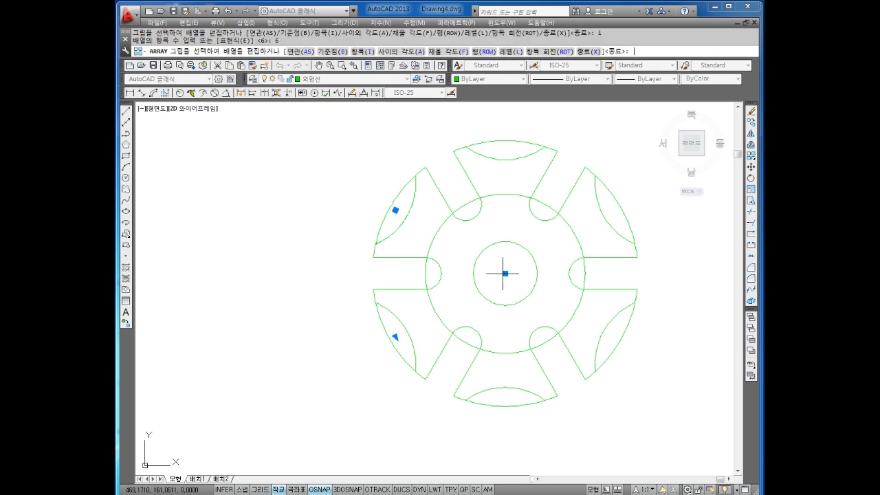
pyautogui.write('f')
pyautogui.press('Return')
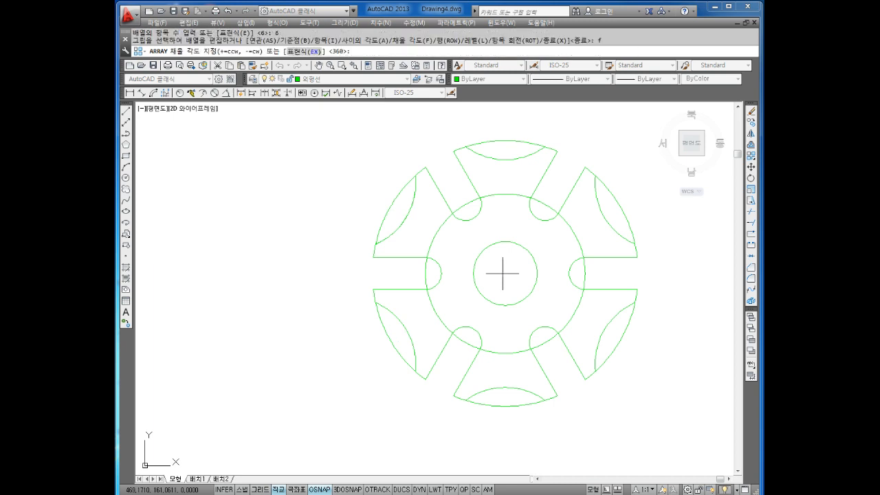
pyautogui.press('Return')
pyautogui.press('Return')
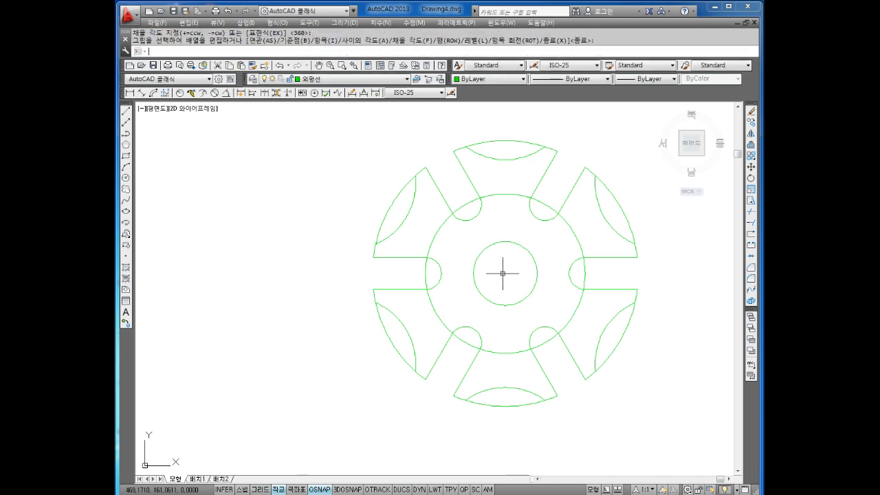
# Trim the outer edge between the arc ends on all six segments to leave concave cut-outs
pyautogui.write('tr')
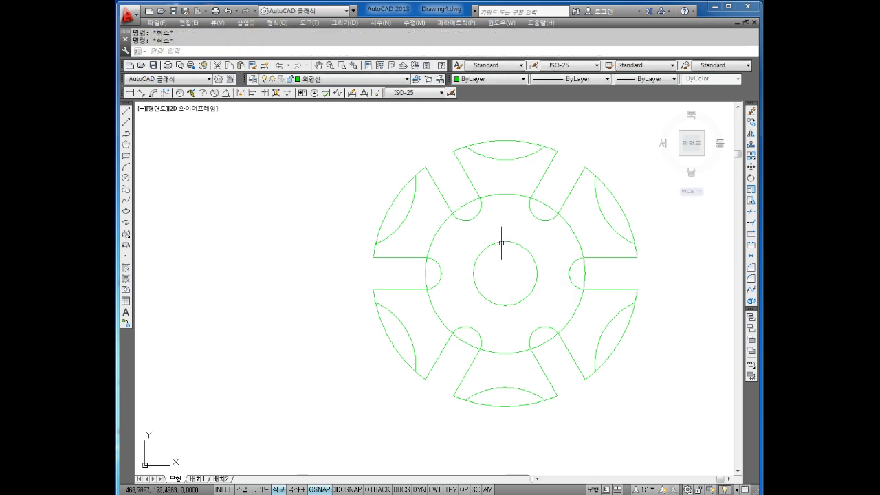
pyautogui.press('Return')
pyautogui.click(399, 209)
pyautogui.click(525, 141)
pyautogui.click(641, 175)
pyautogui.click(612, 207)
pyautogui.click(654, 337)
pyautogui.click(593, 375)
pyautogui.click(509, 405)
pyautogui.click(401, 338)
pyautogui.click(370, 374)
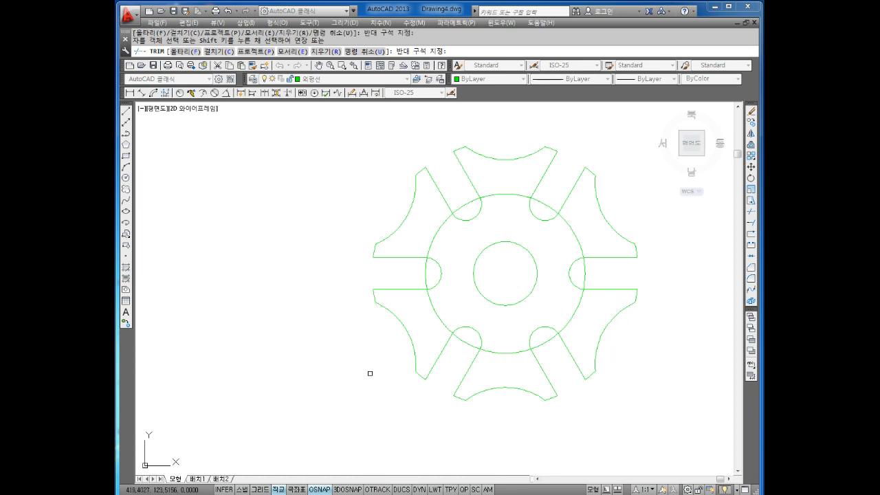
pyautogui.press('Escape')
pyautogui.press('Escape')
pyautogui.moveTo(525, 267); pyautogui.dragTo(500, 268, button='middle')
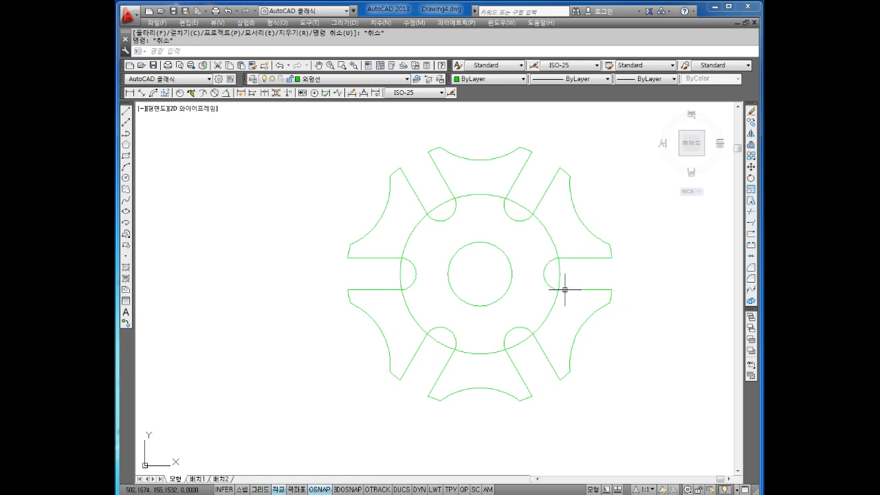
pyautogui.press('Escape')
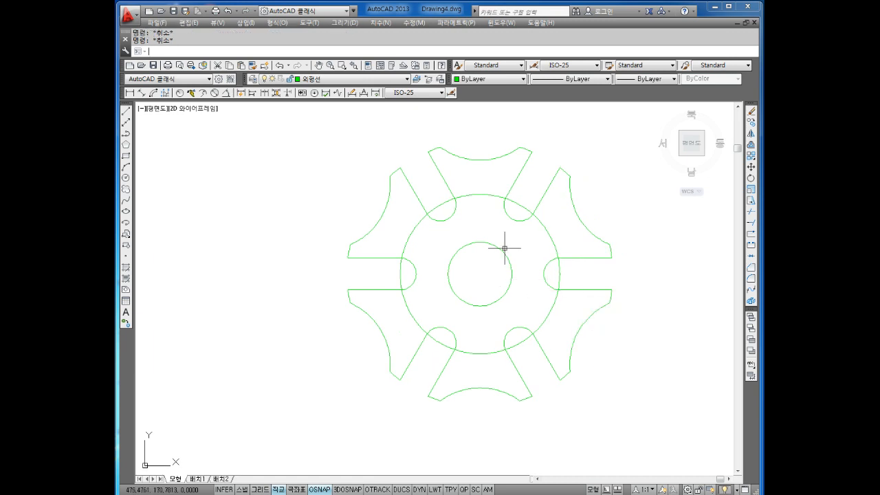
pyautogui.write('l')
pyautogui.press('Return')
pyautogui.keyDown('shift'); pyautogui.rightClick(477, 220); pyautogui.keyUp('shift')
pyautogui.click(490, 276)
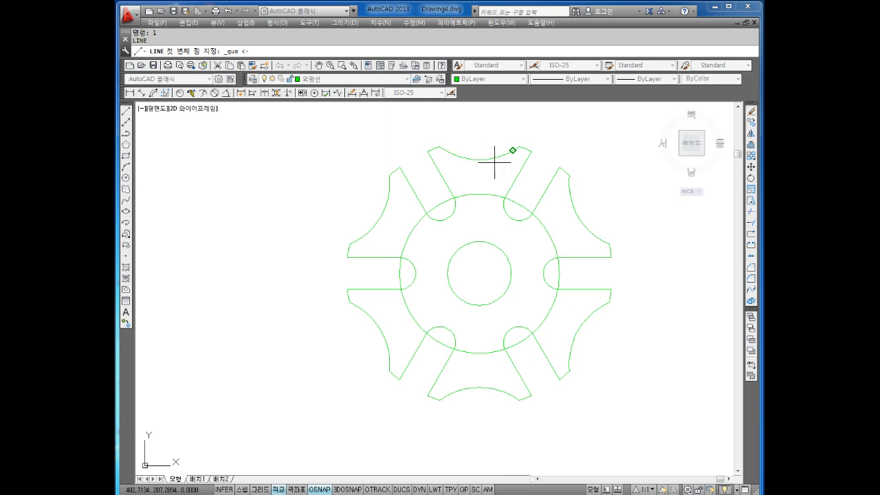
pyautogui.press('Escape')
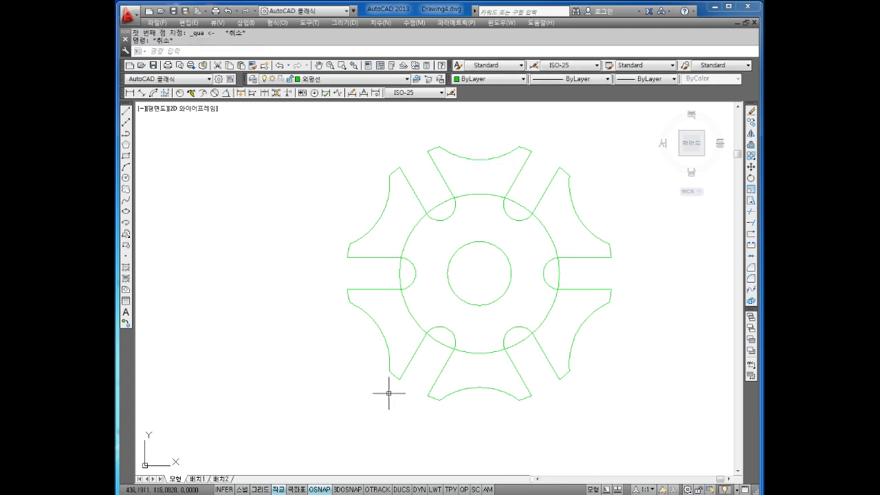
# Turn on the quadrant (사분점) running object snap
pyautogui.rightClick(320, 489)
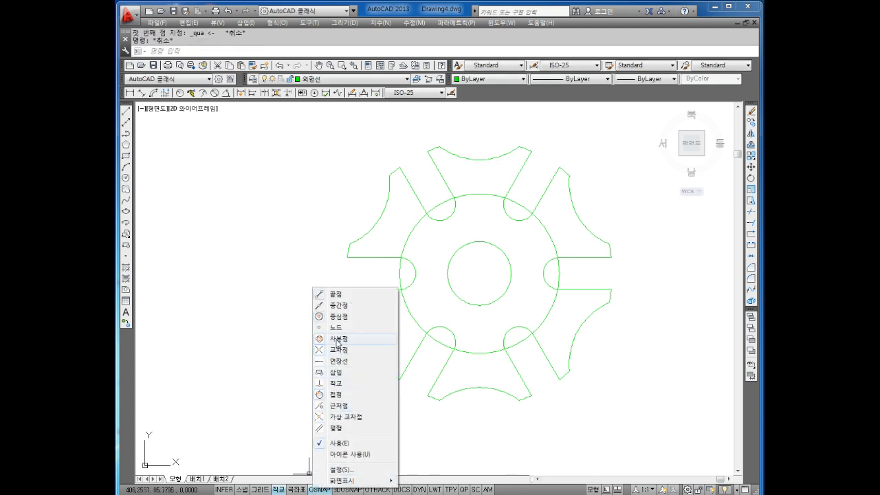
pyautogui.click(337, 339)
pyautogui.rightClick(321, 489)
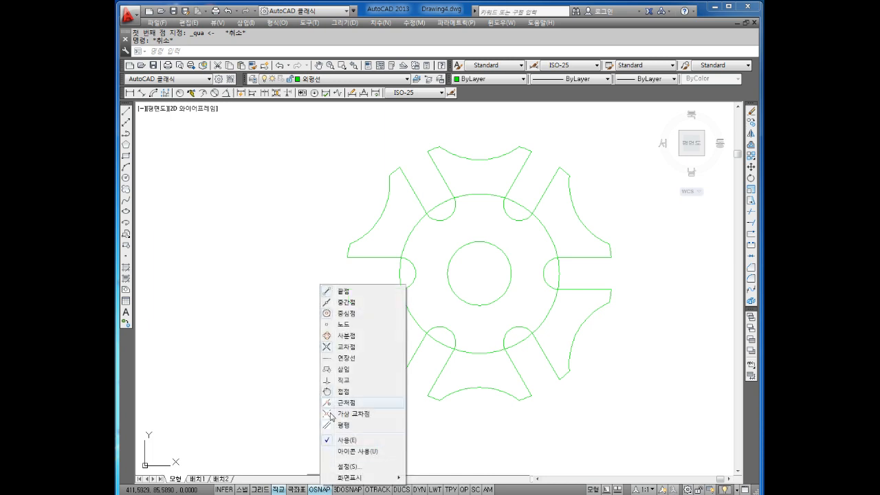
pyautogui.click(337, 342)
pyautogui.press('Escape')
# Draw a vertical and a horizontal centre line between opposite quadrants of the middle circle through the six slots
pyautogui.write('l')
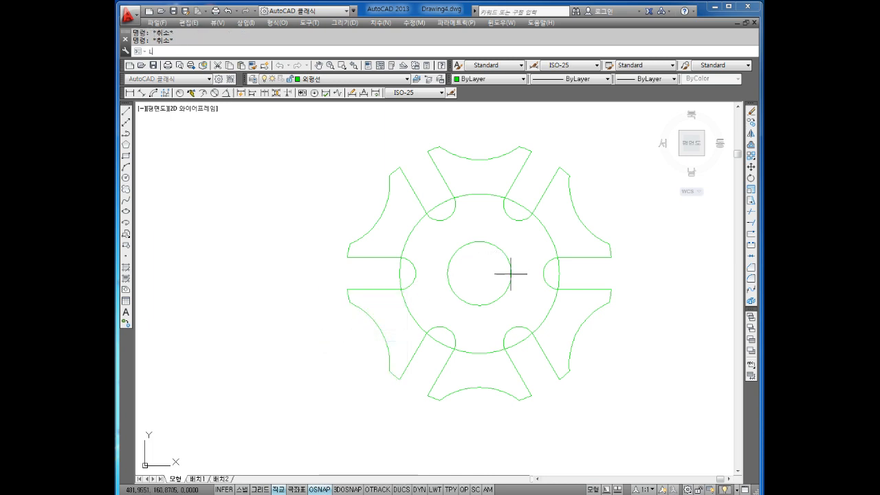
pyautogui.press('Return')
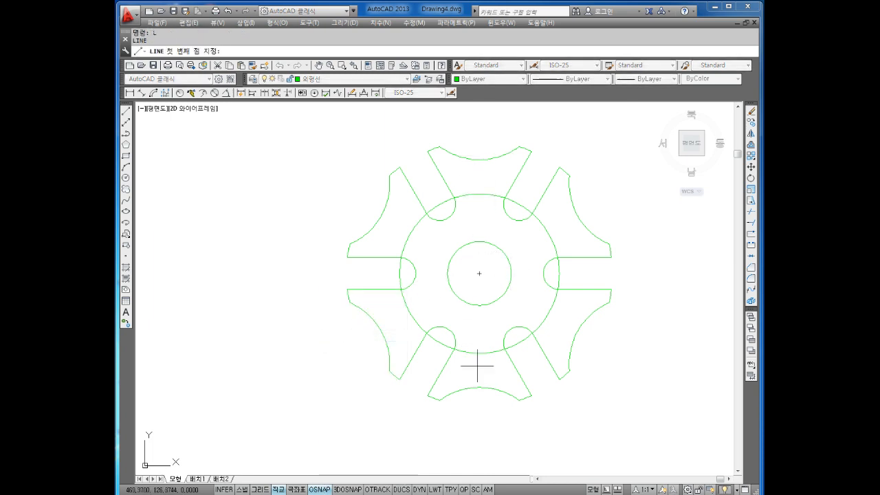
pyautogui.click(479, 193)
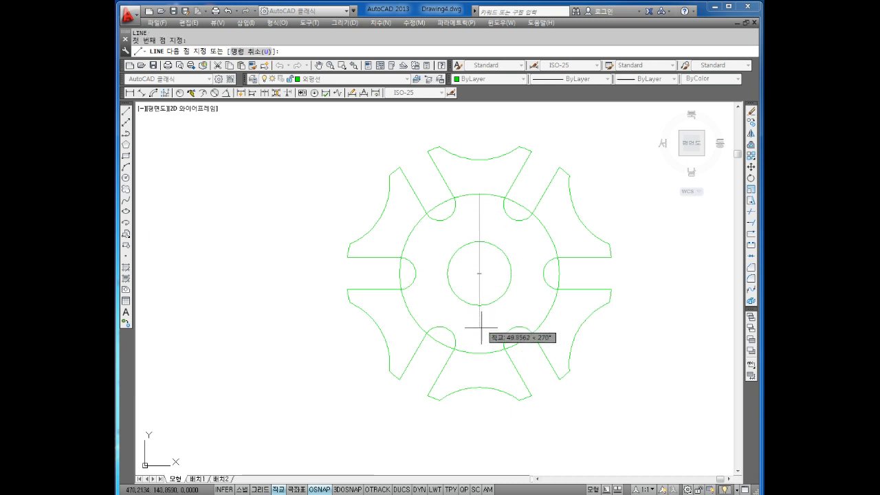
pyautogui.click(480, 353)
pyautogui.press('Return')
pyautogui.press('Return')
pyautogui.click(400, 273)
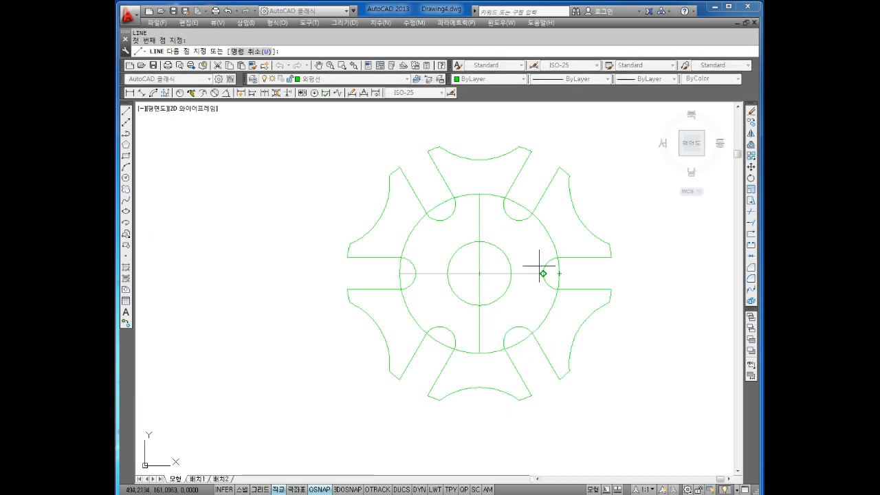
pyautogui.click(559, 273)
pyautogui.press('Escape')
# Move the two centre lines and the middle circle to the 중심선 layer
pyautogui.click(493, 263)
pyautogui.click(472, 279)
pyautogui.click(487, 194)
pyautogui.click(469, 77)
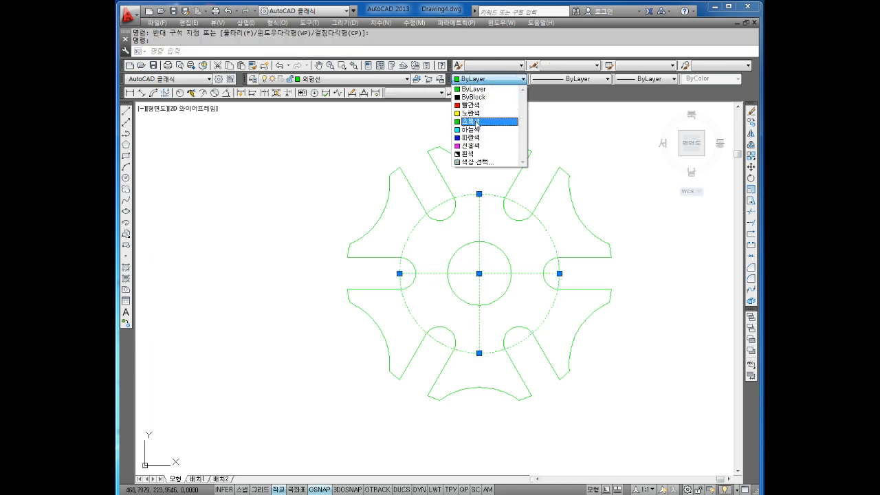
pyautogui.click(472, 88)
pyautogui.click(310, 79)
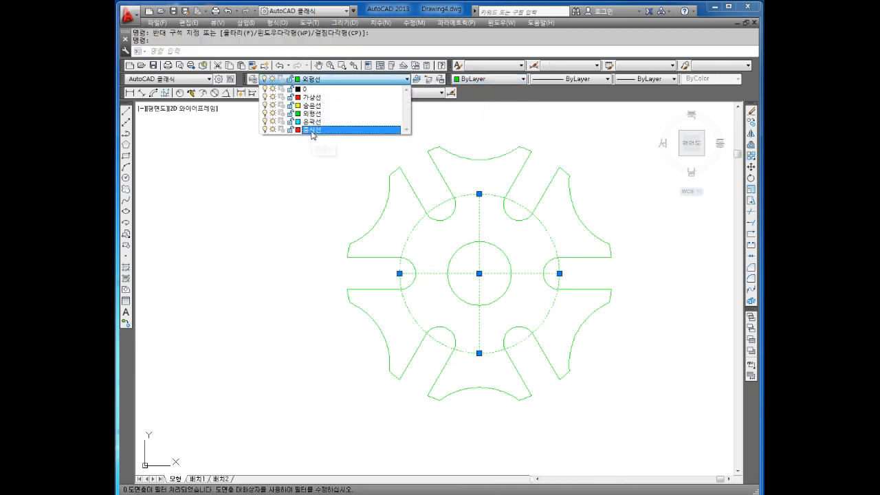
pyautogui.click(312, 130)
pyautogui.press('Escape')
pyautogui.press('Escape')
pyautogui.moveTo(507, 288); pyautogui.dragTo(512, 291, button='middle')
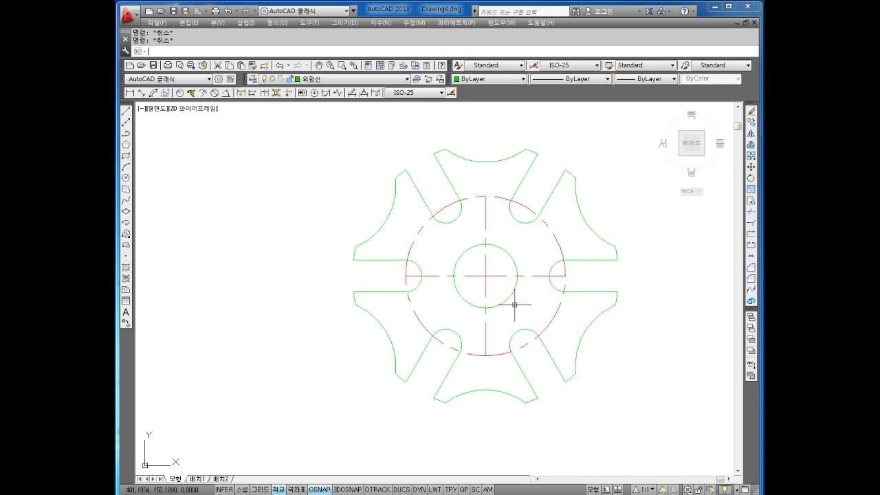
# Lengthen both ends of the horizontal and vertical centre lines in increments of 10 until they extend beyond the disc outline
pyautogui.write('LEN')
pyautogui.press('Return')
pyautogui.write('D')
pyautogui.press('Return')
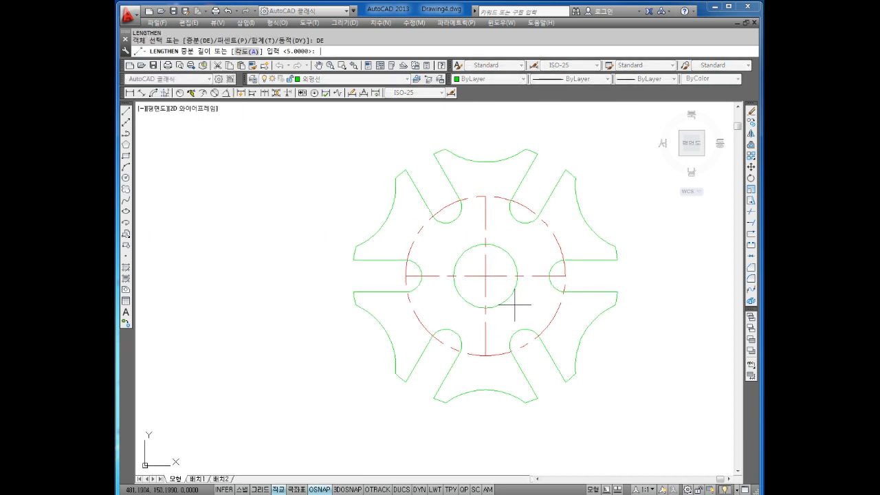
pyautogui.write('10')
pyautogui.press('Return')
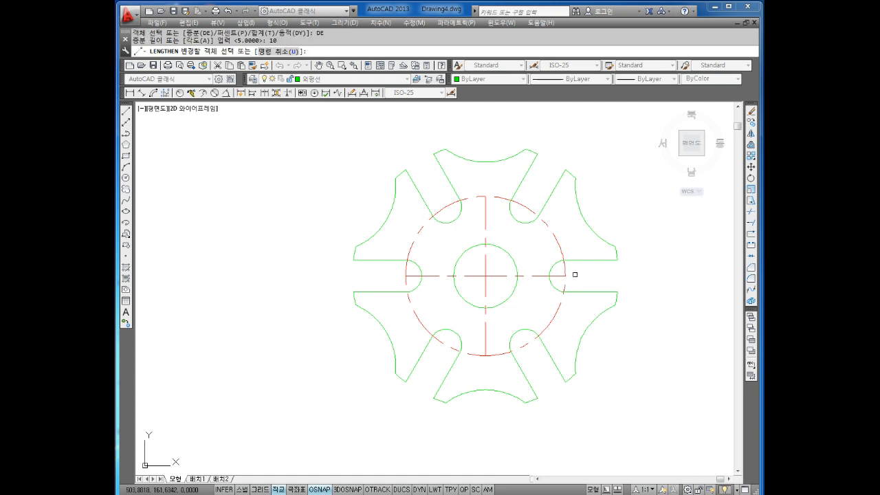
pyautogui.click(558, 275)
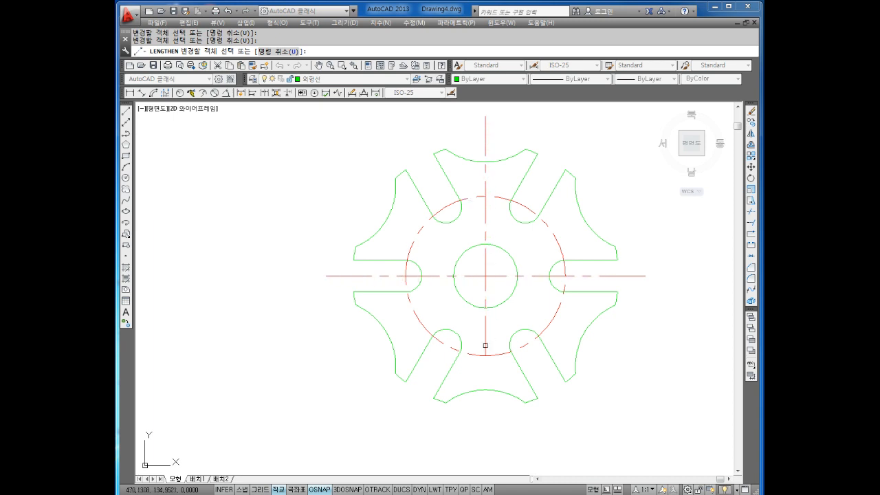
pyautogui.click(486, 373)
pyautogui.click(486, 385)
pyautogui.press('Escape')
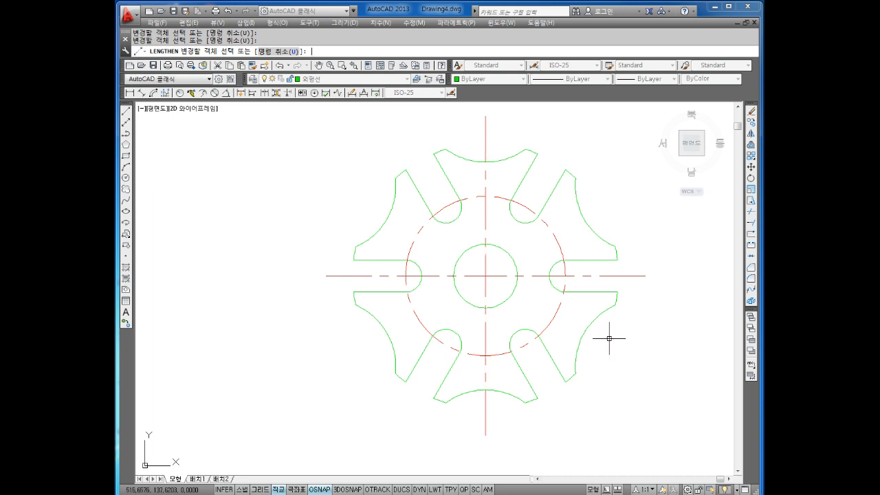
# Draw a short line inside the upper-right slot from its arc's centre to the arc, pointing towards the disc's centre
pyautogui.moveTo(512, 313); pyautogui.dragTo(506, 311, button='middle')
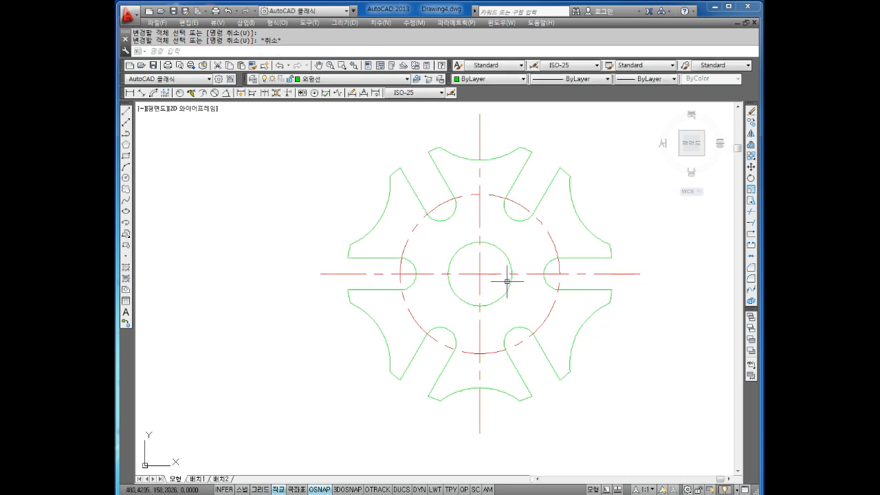
pyautogui.moveTo(519, 214); pyautogui.dragTo(508, 236, button='middle')
pyautogui.press('Escape')
pyautogui.write('L')
pyautogui.press('Return')
pyautogui.click(505, 228)
pyautogui.press('Escape')
# Move the short line in the upper-right slot to the 중심선 layer
pyautogui.scroll(2, 522, 224)
pyautogui.click(488, 242)
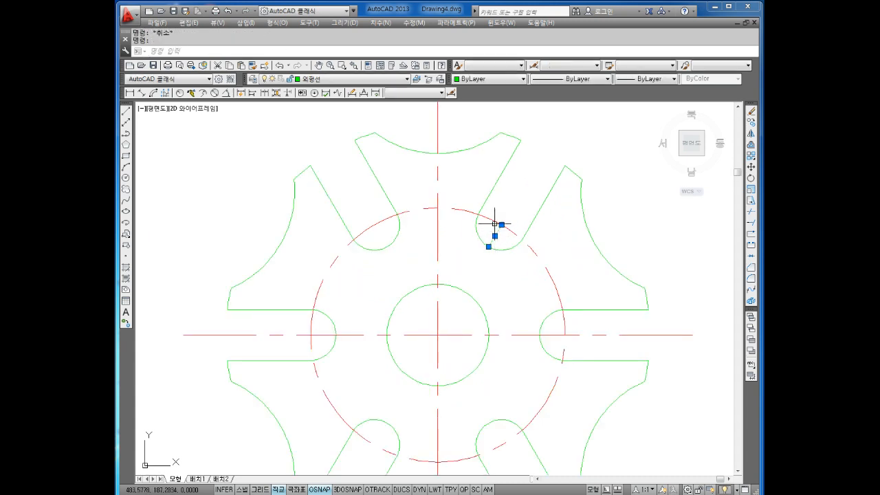
pyautogui.click(337, 79)
pyautogui.click(316, 130)
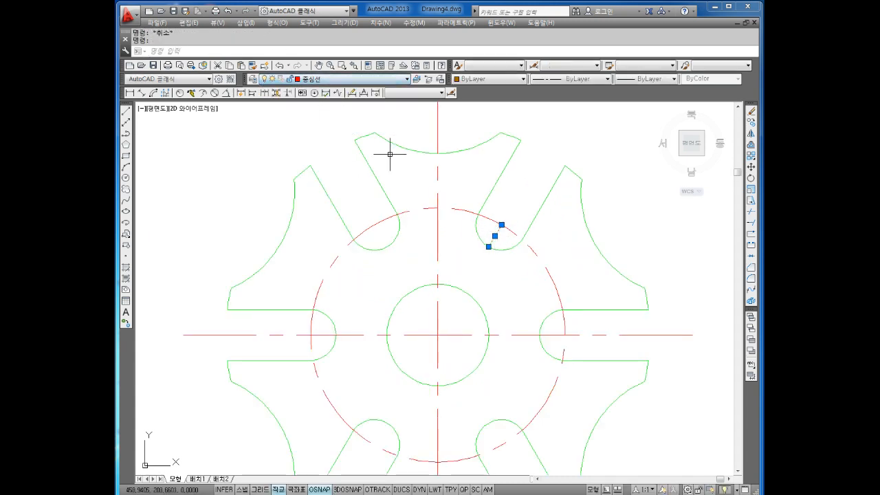
pyautogui.press('Escape')
# Lengthen both ends of the upper-right slot's centre line in increments of 5 until it extends past the slot opening and inner arc
pyautogui.write('LEN')
pyautogui.press('Return')
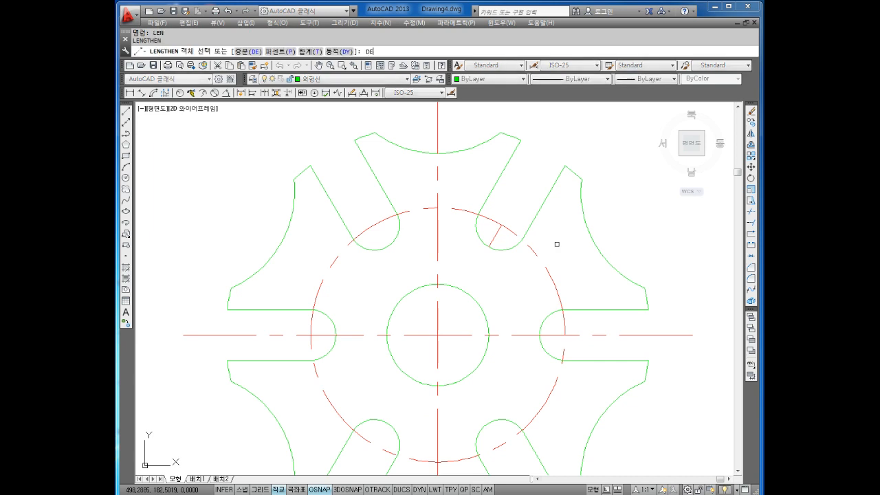
pyautogui.write('DE')
pyautogui.press('Return')
pyautogui.press('Return')
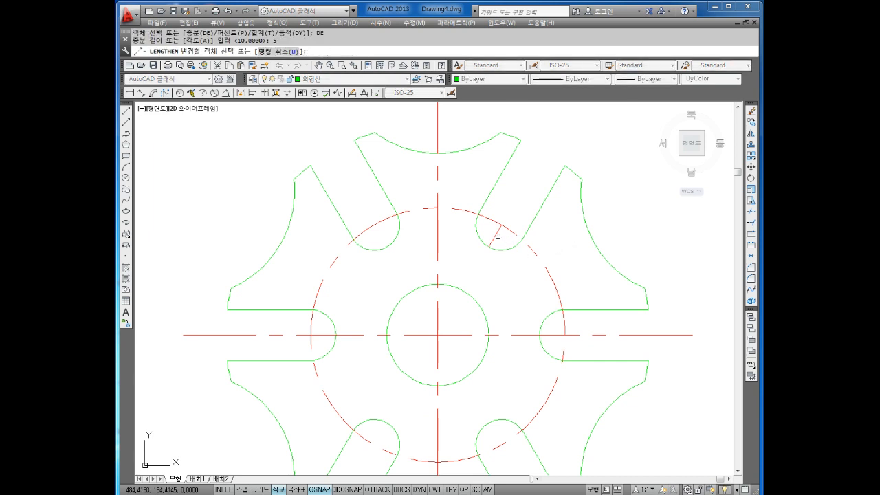
pyautogui.click(500, 237)
pyautogui.click(519, 193)
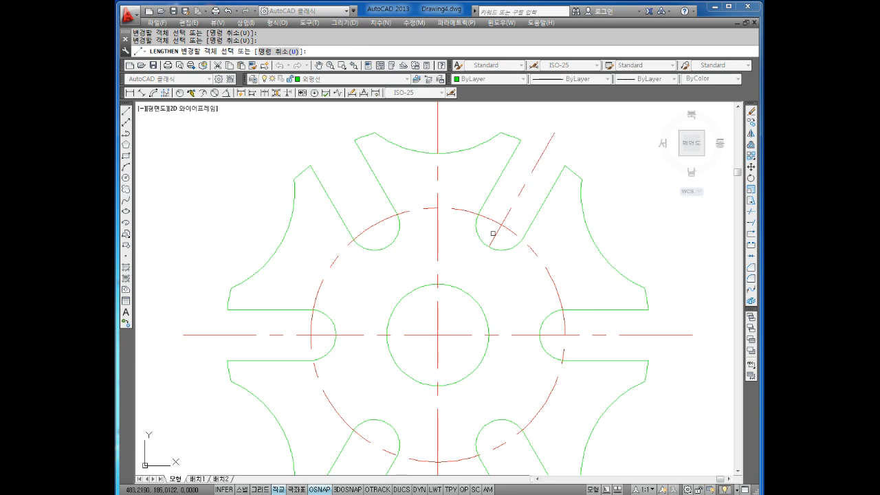
pyautogui.scroll(-5, 567, 248)
pyautogui.press('Escape')
pyautogui.press('Escape')
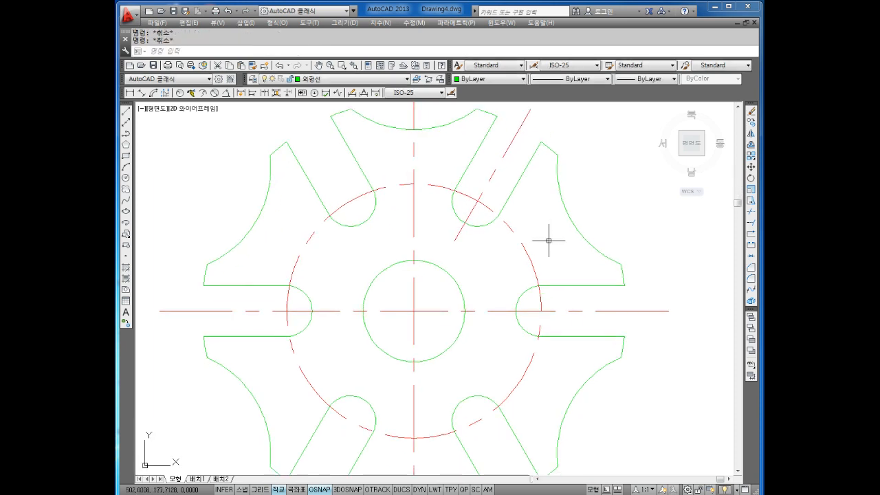
# Mirror the upper-right slot's centre line about the disc's horizontal axis, keeping the original
pyautogui.scroll(2, 557, 252)
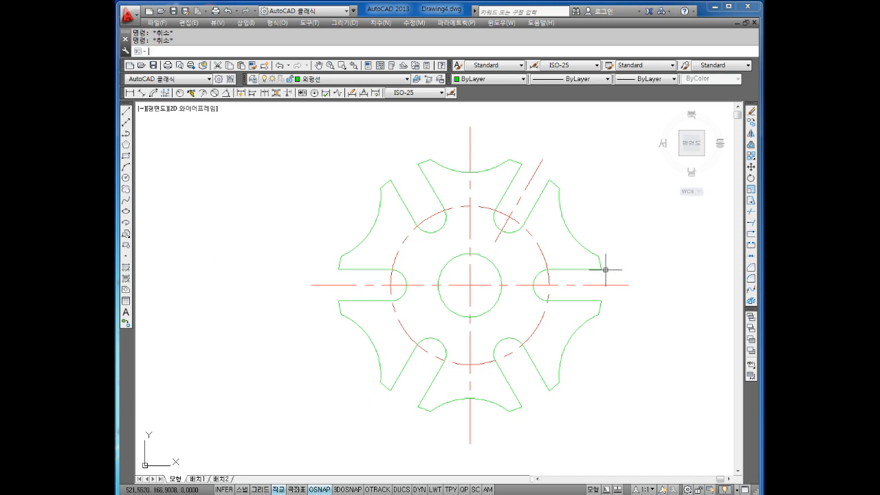
pyautogui.write('mi')
pyautogui.press('Return')
pyautogui.click(519, 203)
pyautogui.press('Return')
pyautogui.click(470, 285)
pyautogui.click(548, 285)
pyautogui.press('Return')
# Mirror the two right-hand diagonal slot centre lines about the disc's vertical axis, keeping the originals
pyautogui.press('Return')
pyautogui.click(520, 201)
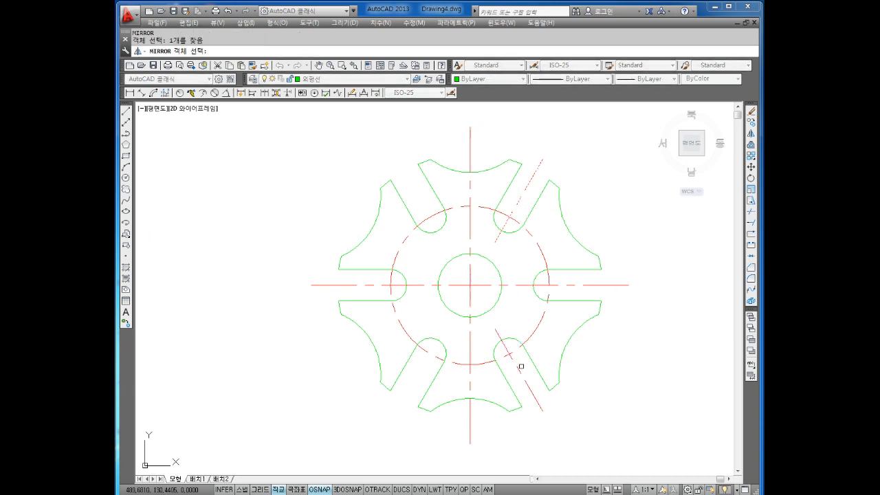
pyautogui.press('Return')
pyautogui.click(470, 285)
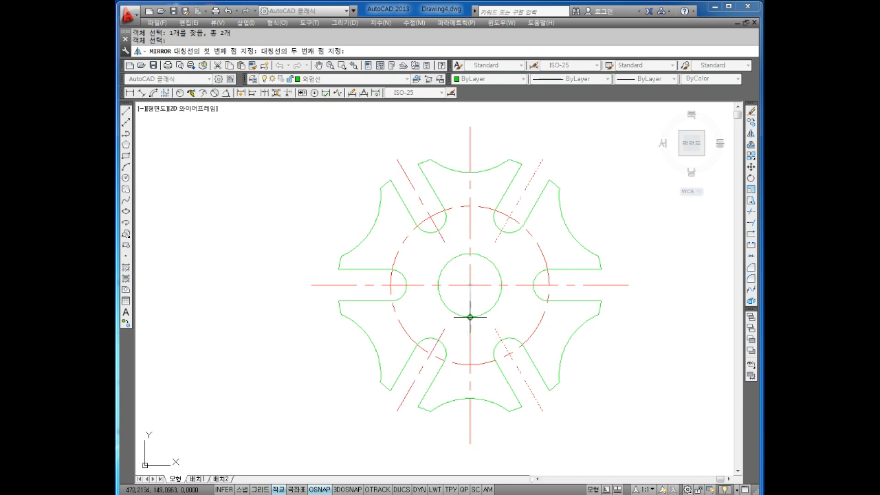
pyautogui.click(473, 318)
pyautogui.press('Return')
pyautogui.scroll(2, 580, 331)
pyautogui.scroll(-2, 568, 318)
pyautogui.press('Escape')
pyautogui.press('Escape')
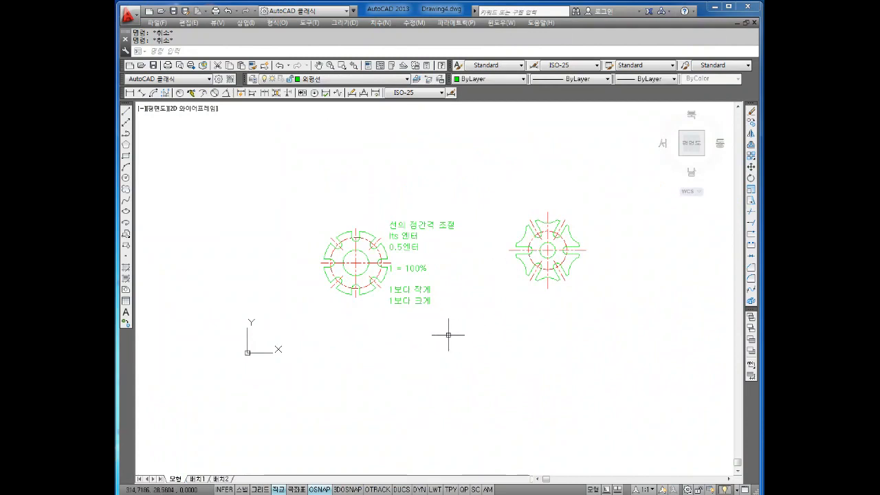
pyautogui.moveTo(448, 334); pyautogui.dragTo(467, 363, button='middle')
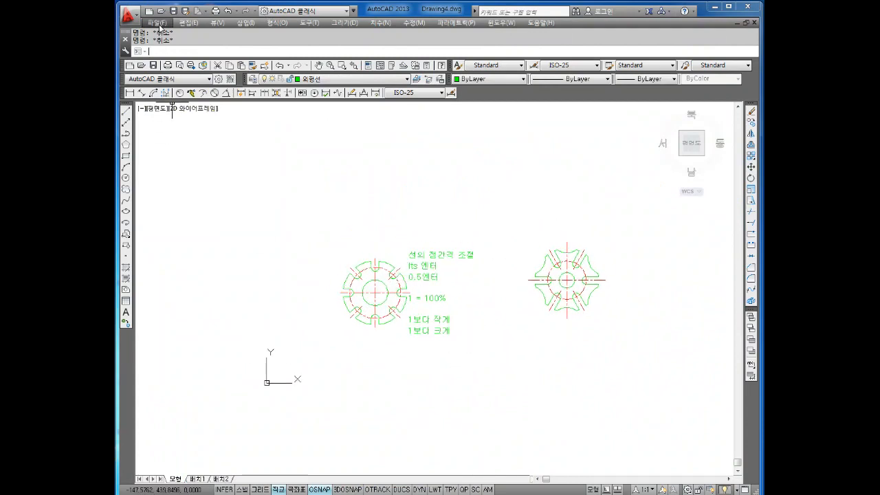
# Create a new drawing from the 레이어설정 template
pyautogui.click(154, 23)
pyautogui.click(169, 31)
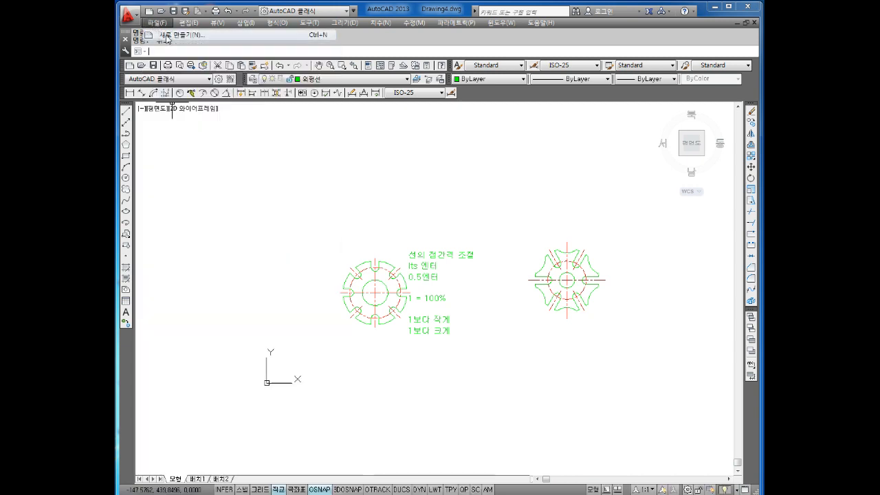
pyautogui.click(385, 235)
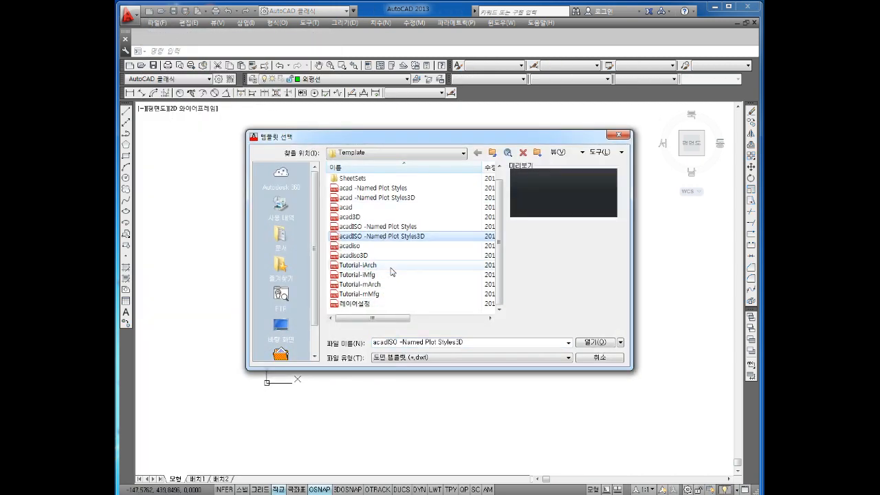
pyautogui.click(362, 305)
pyautogui.click(596, 342)
# Check the layer list of the new drawing, and cycle through the open drawings to Drawing2.dwg
pyautogui.click(306, 80)
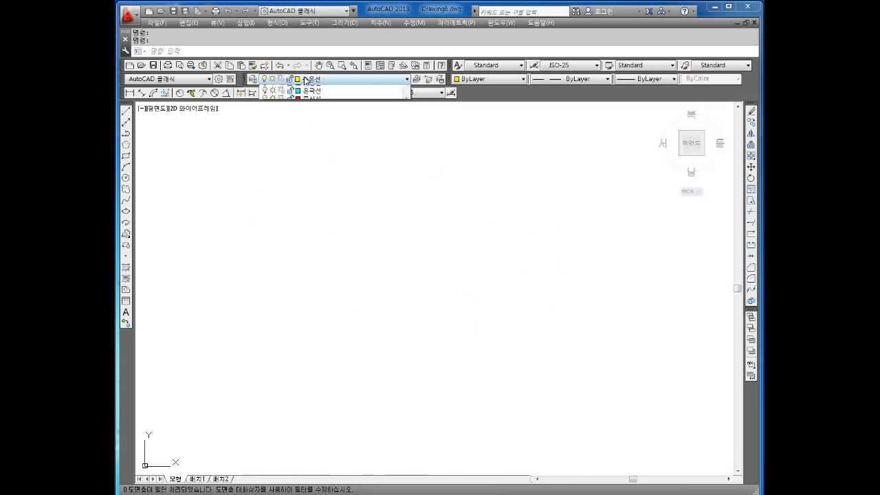
pyautogui.click(395, 250)
pyautogui.press('Escape')
pyautogui.press('Escape')
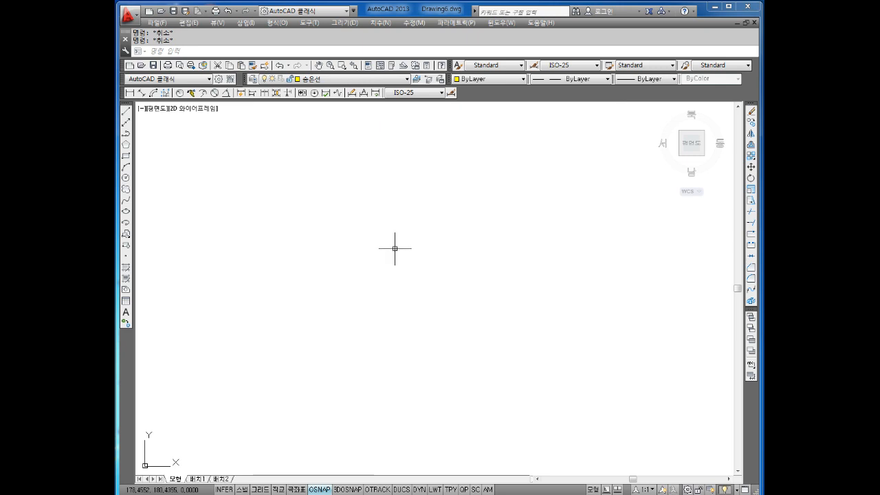
pyautogui.hotkey('ctrl', 'Tab')
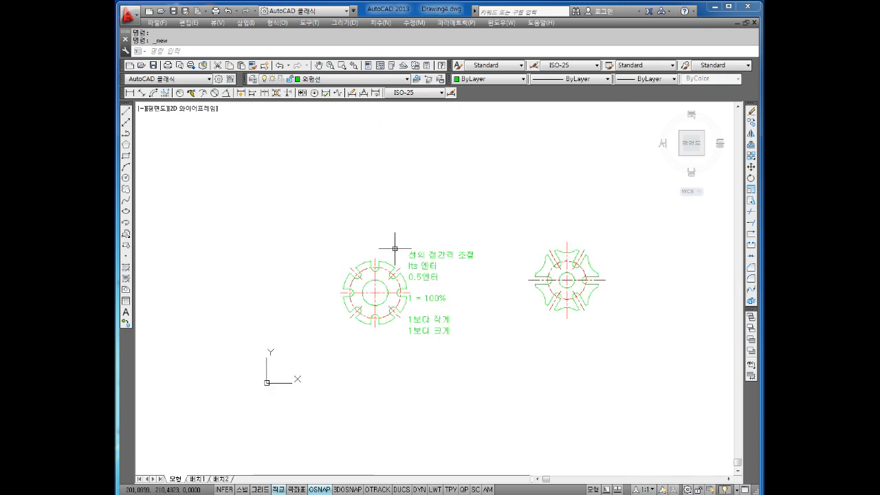
pyautogui.hotkey('ctrl', 'Tab')
pyautogui.hotkey('ctrl', 'Tab')
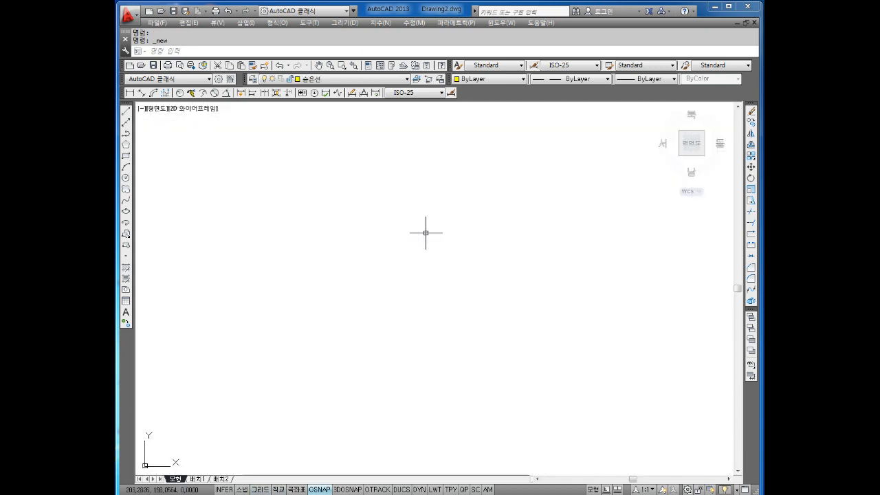
# Switch to 0418.dwg, clear the existing selection and copy the practice figures, leaving out the small group at the far left
pyautogui.hotkey('ctrl', 'Tab')
pyautogui.hotkey('ctrl', 'Tab')
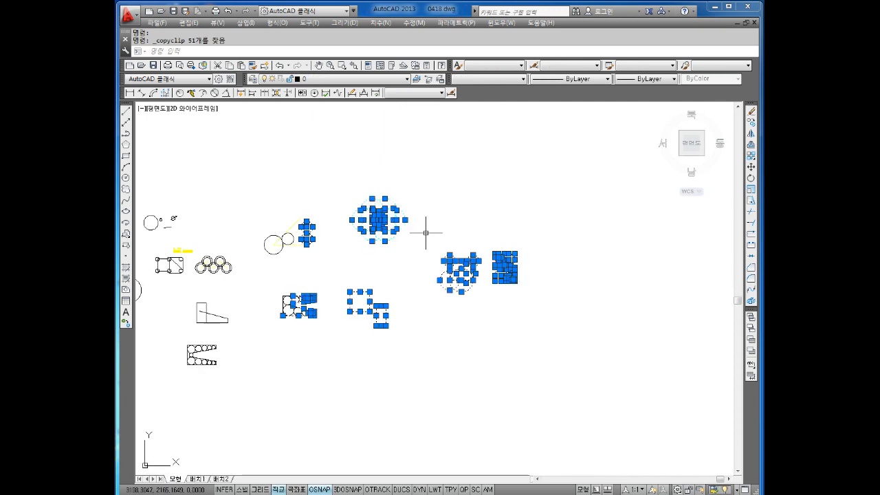
pyautogui.press('Escape')
pyautogui.press('Escape')
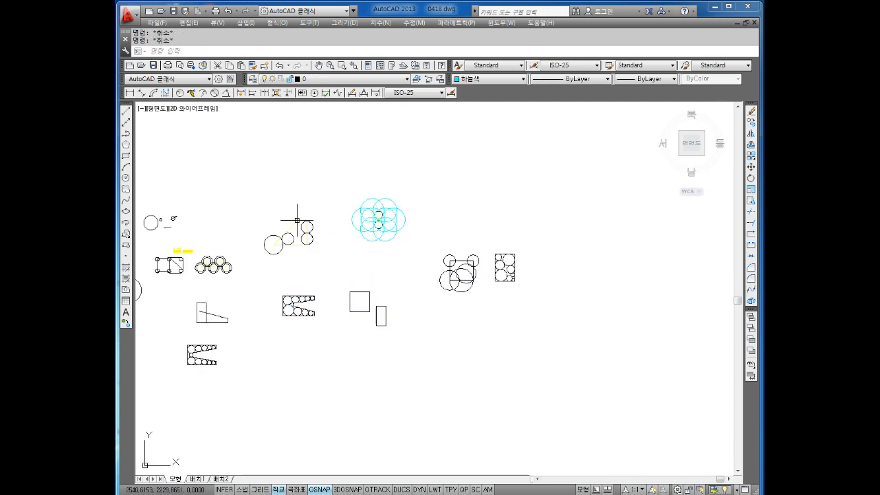
pyautogui.moveTo(288, 275); pyautogui.dragTo(361, 284, button='middle')
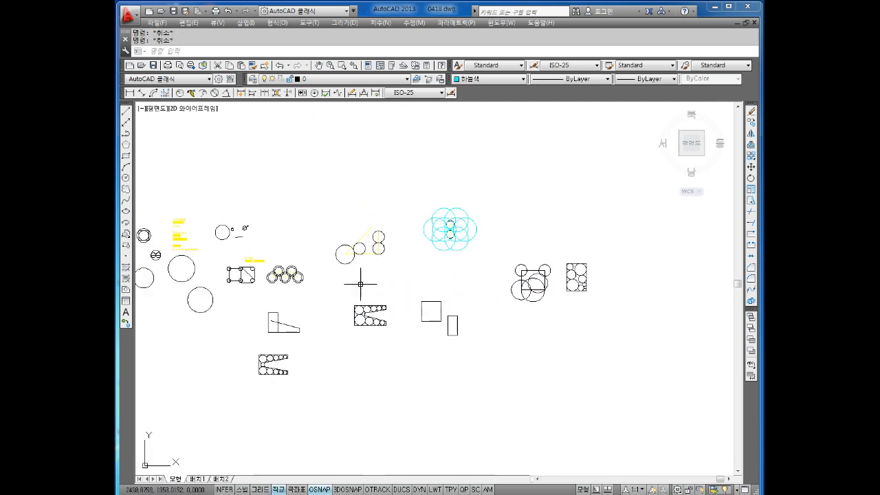
pyautogui.click(566, 190)
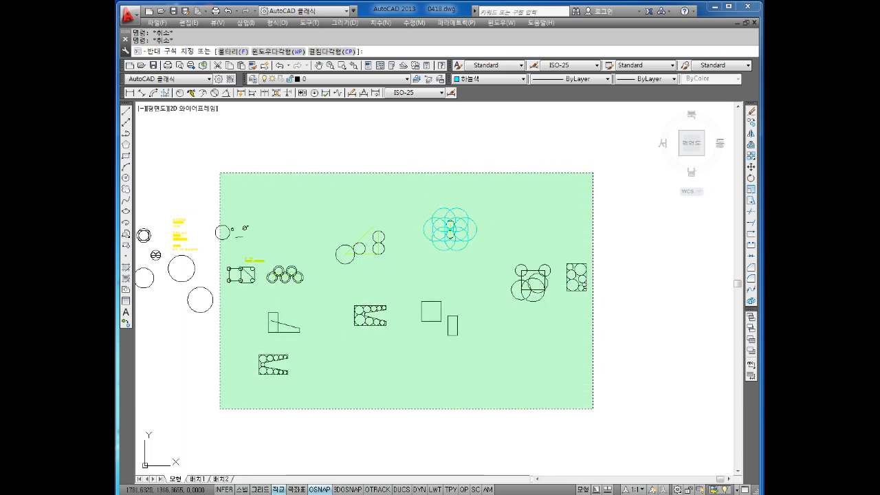
pyautogui.click(189, 420)
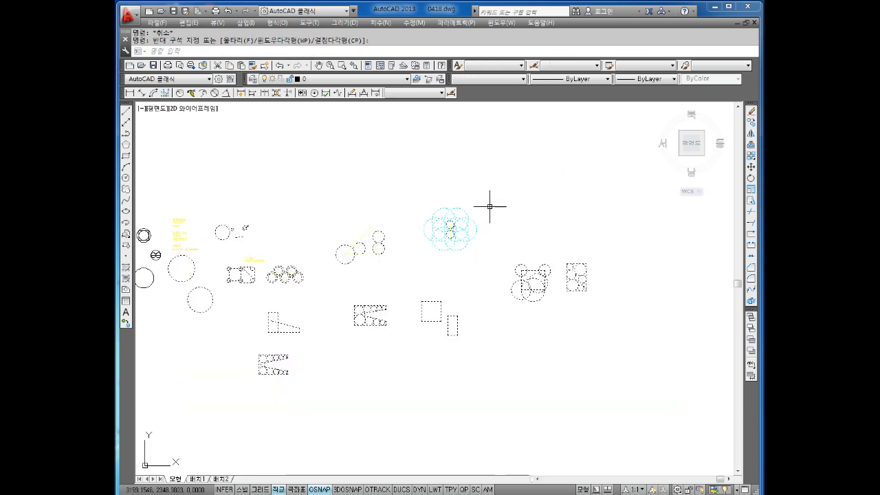
pyautogui.moveTo(424, 261); pyautogui.dragTo(496, 238, button='middle')
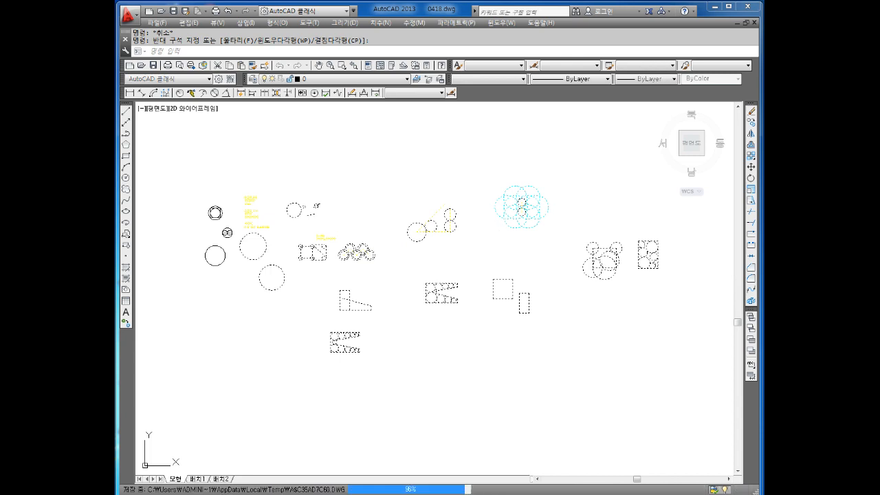
pyautogui.hotkey('ctrl', 'c')
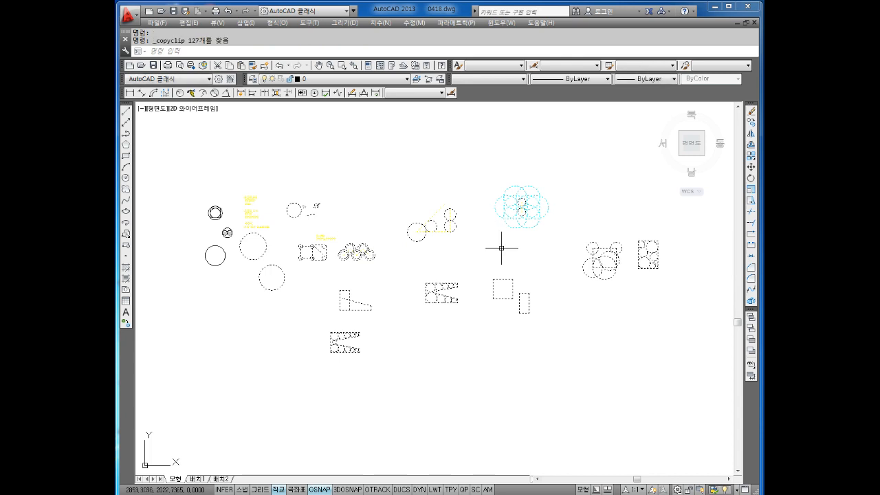
# Switch to Drawing6.dwg and paste the copied practice figures into its empty model space
pyautogui.hotkey('ctrl', 'Tab')
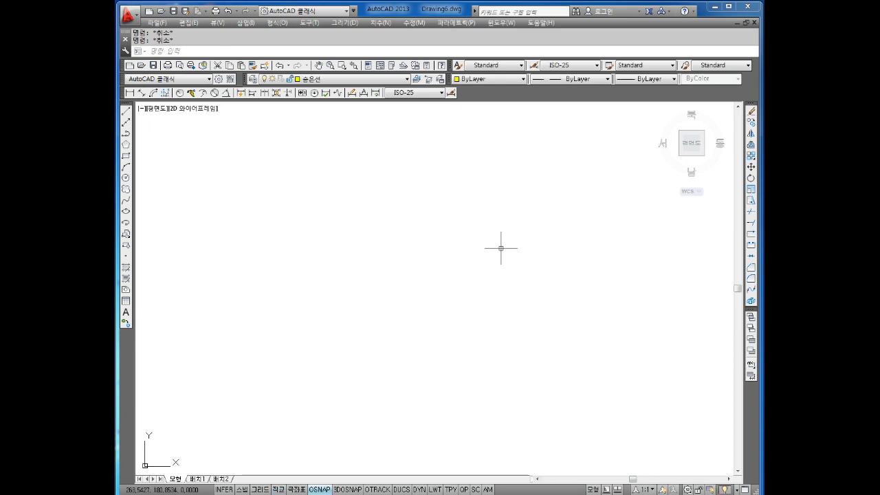
pyautogui.click(321, 80)
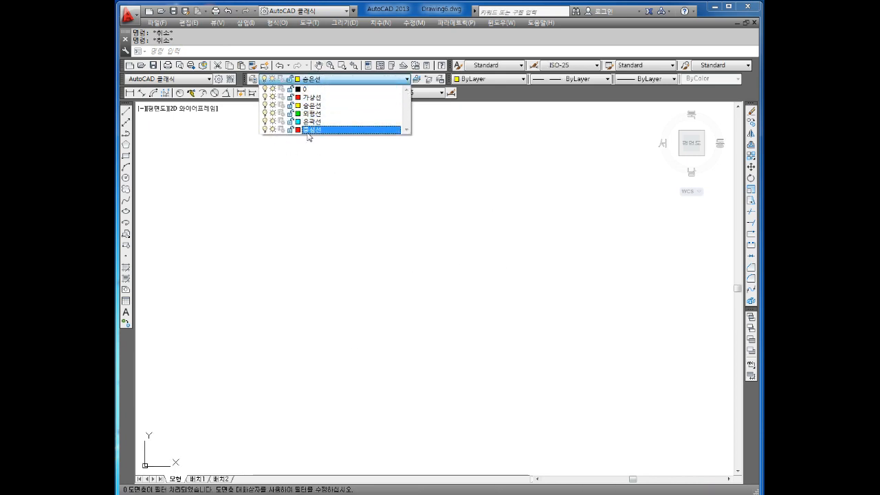
pyautogui.click(357, 228)
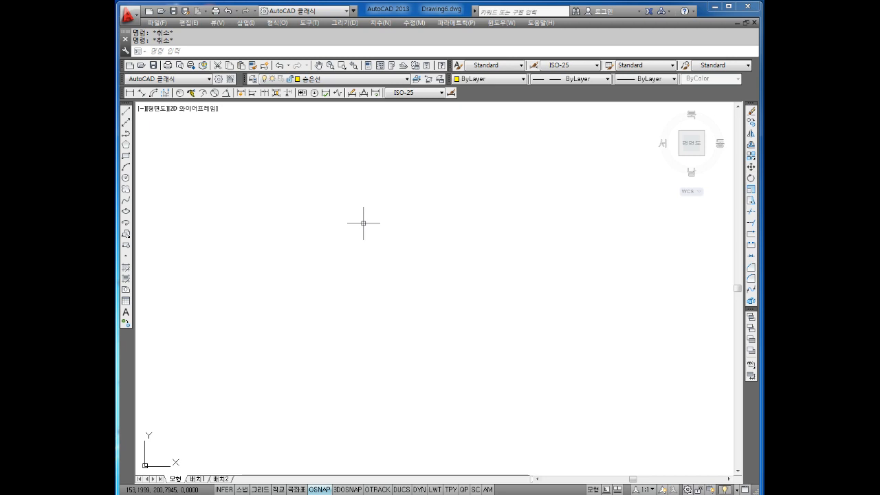
pyautogui.hotkey('ctrl', 'v')
pyautogui.scroll(-5, 397, 287)
pyautogui.moveTo(406, 289); pyautogui.dragTo(367, 345, button='middle')
pyautogui.click(281, 390)
pyautogui.press('Escape')
pyautogui.press('Escape')
# Assign the two large separate circles beneath the yellow notes to the 외형선 layer
pyautogui.scroll(4, 350, 262)
pyautogui.moveTo(358, 263); pyautogui.dragTo(399, 280, button='middle')
pyautogui.click(381, 175)
pyautogui.click(245, 352)
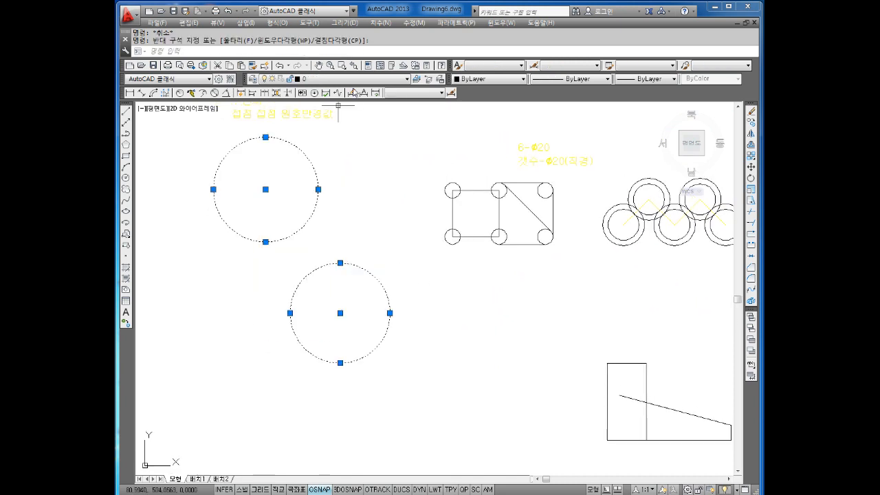
pyautogui.click(349, 79)
pyautogui.click(348, 119)
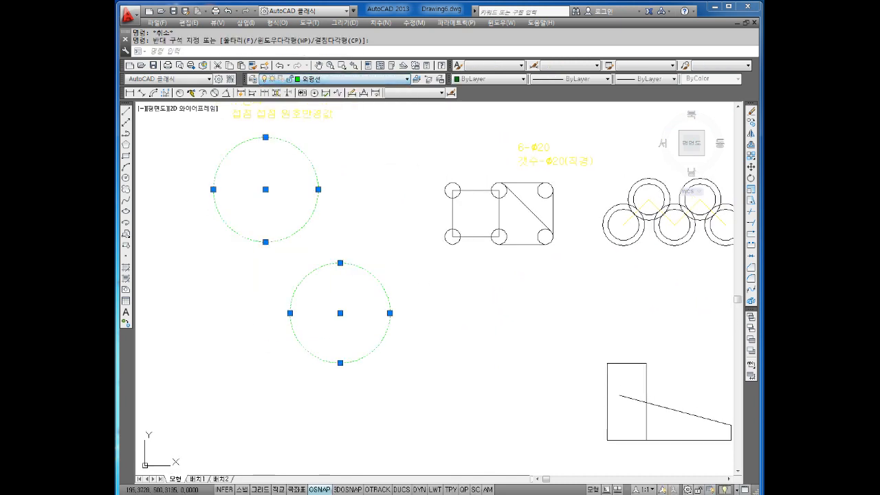
# Assign the rectangular figure with six small corner circles, below the 6-Ø20 note, to the 외형선 layer
pyautogui.click(590, 174)
pyautogui.click(429, 262)
pyautogui.click(326, 79)
pyautogui.click(337, 120)
pyautogui.press('Escape')
# Assign the zigzag row of five concentric circle pairs to the 외형선 layer
pyautogui.moveTo(720, 199); pyautogui.dragTo(435, 236, button='middle')
pyautogui.click(474, 199)
pyautogui.click(334, 299)
pyautogui.click(340, 79)
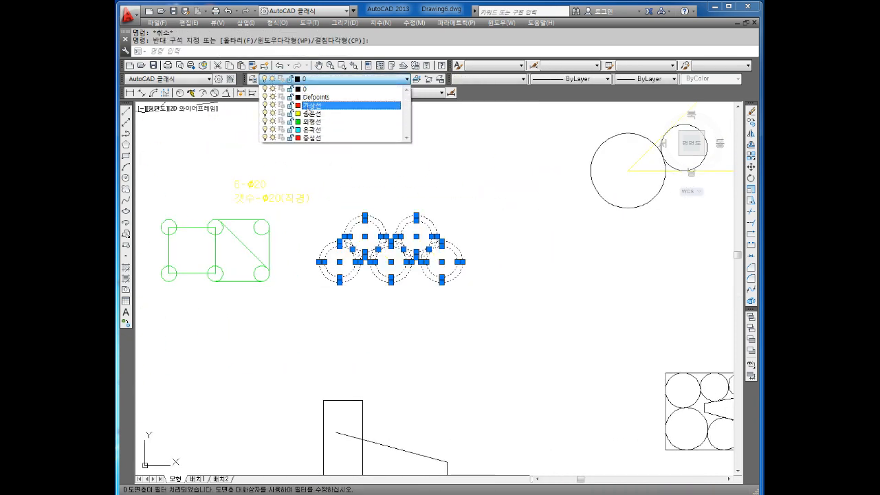
pyautogui.click(307, 106)
pyautogui.press('Escape')
pyautogui.scroll(-2, 542, 243)
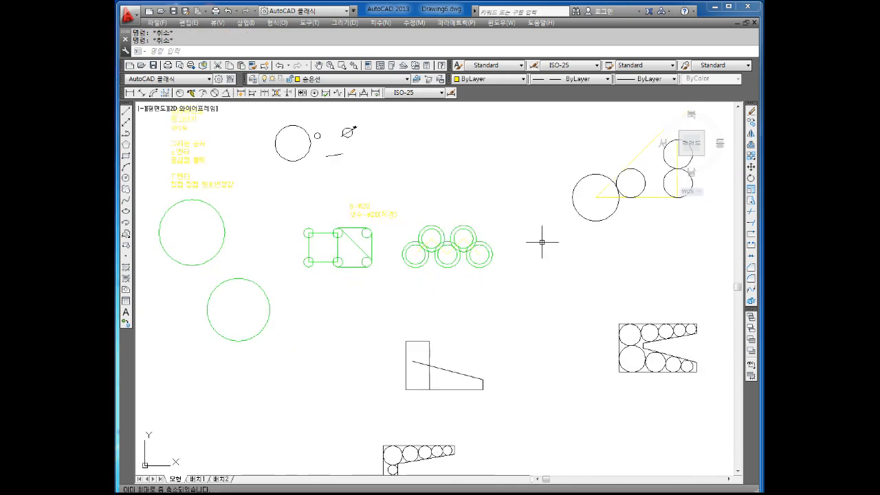
pyautogui.moveTo(542, 242); pyautogui.dragTo(499, 229, button='middle')
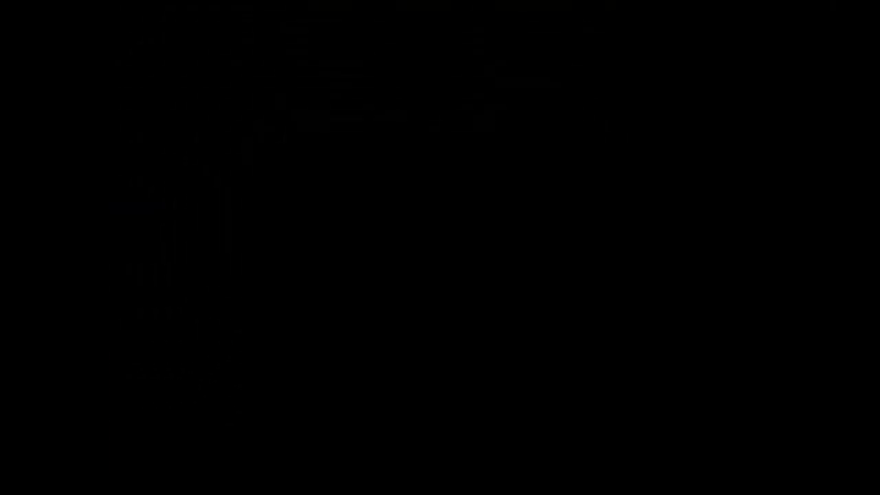